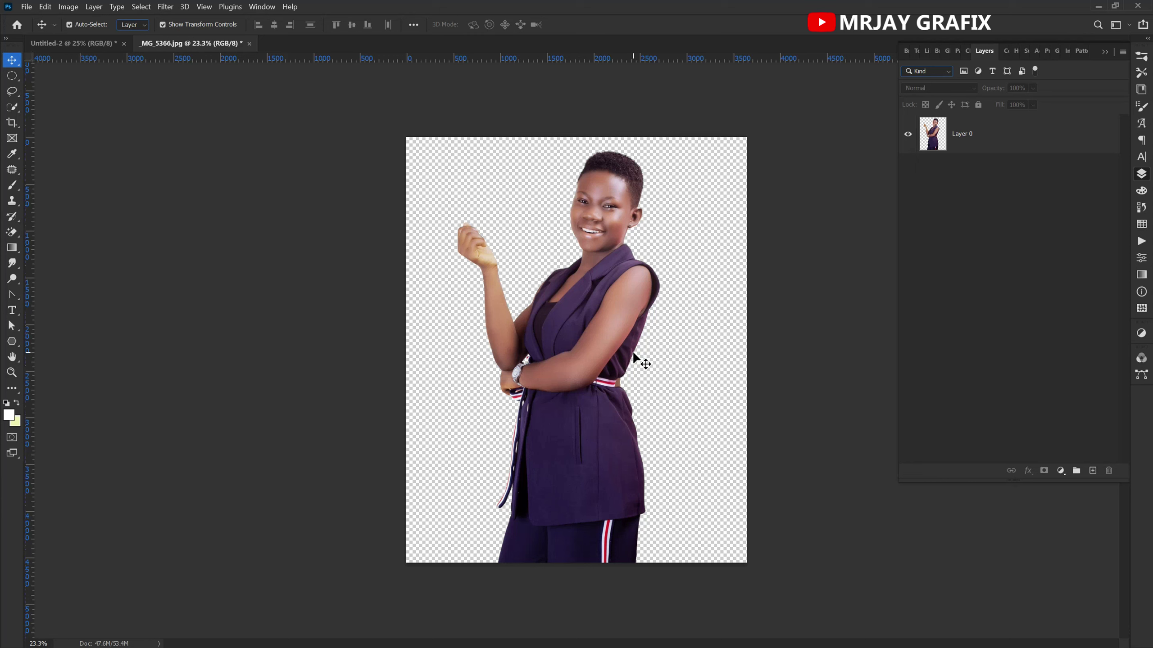
- Create a new print document 15 by 15 inches at 300 pixels per inch with a white background
click(26, 7)
click(26, 6)
key(ctrl+n)
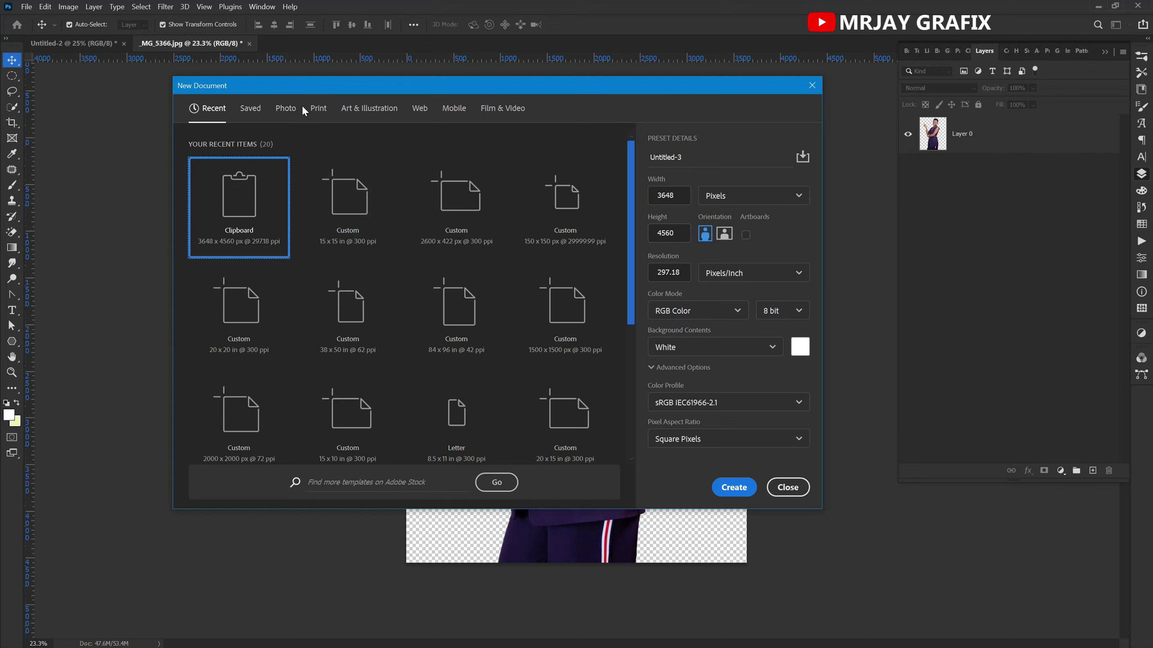
click(319, 109)
click(679, 195)
text(15)
key(Tab)
key(Tab)
text(15)
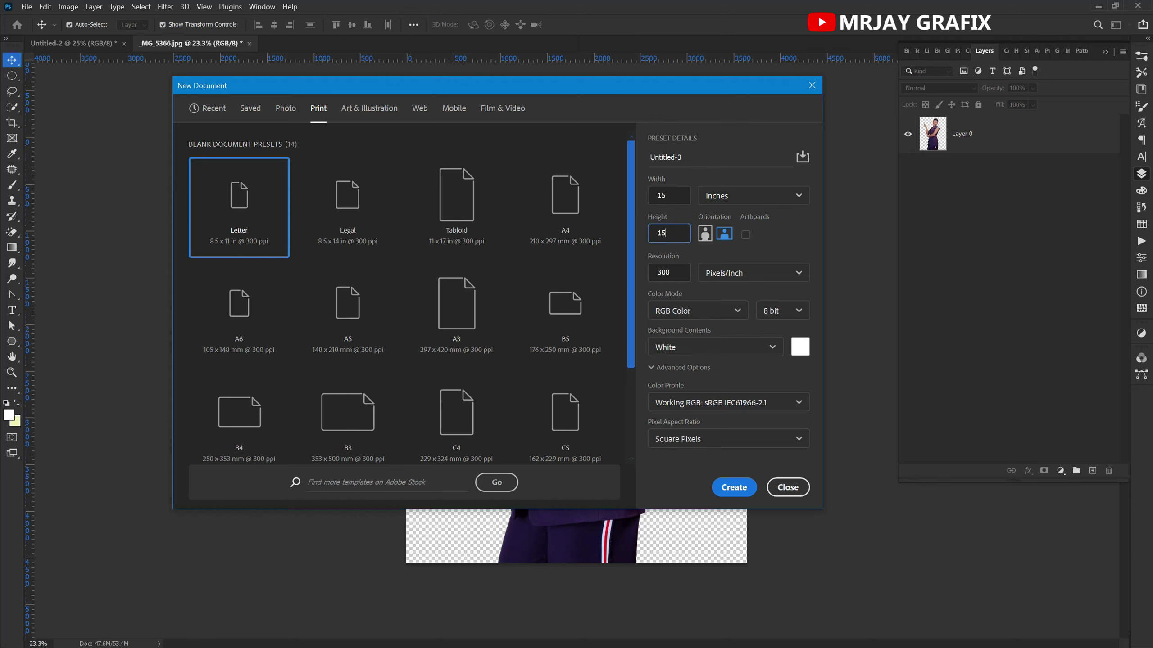
click(731, 493)
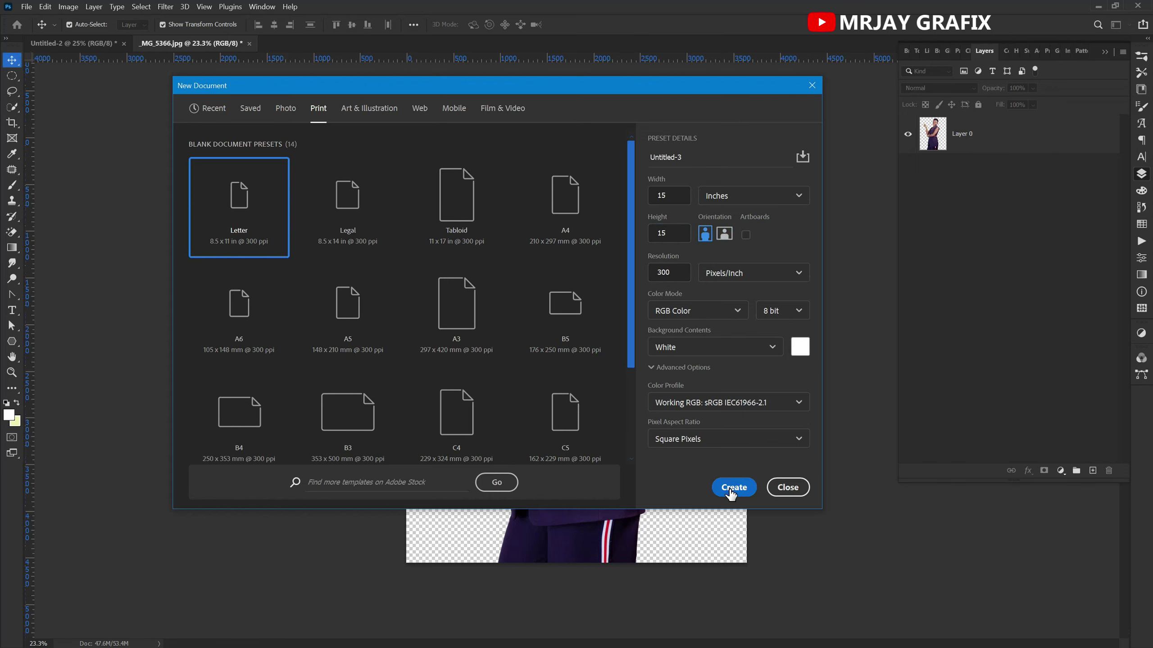
click(731, 493)
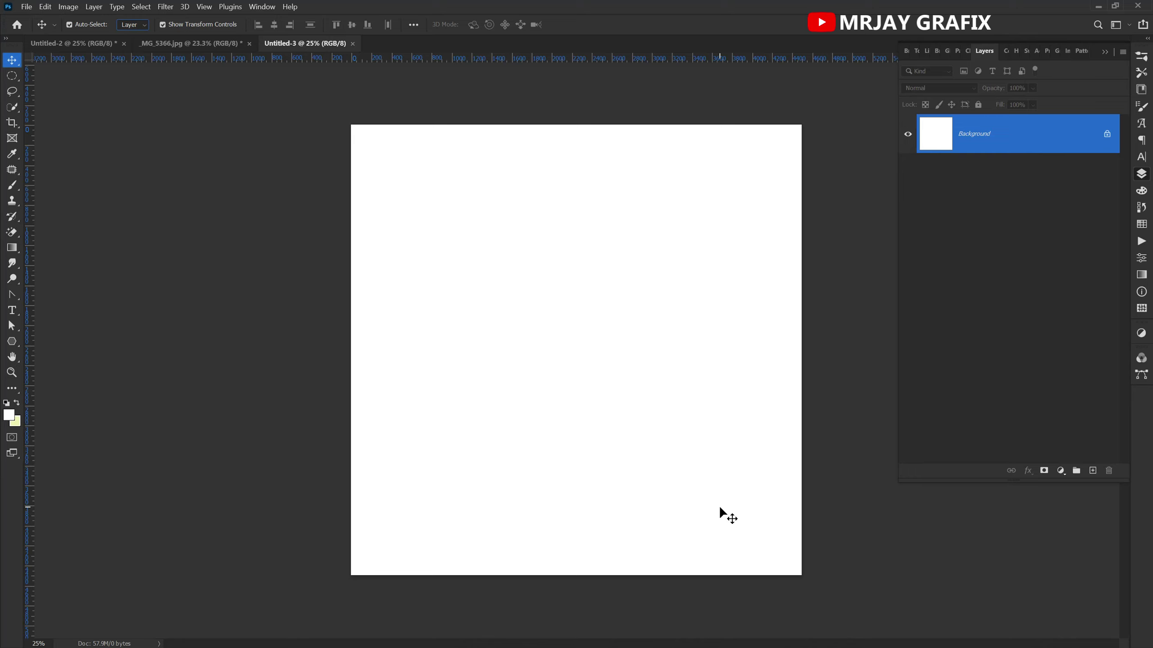
- Open the layered PSD of the apostle's birthday flyer from the E: drive
scroll(497, 405, up, 1)
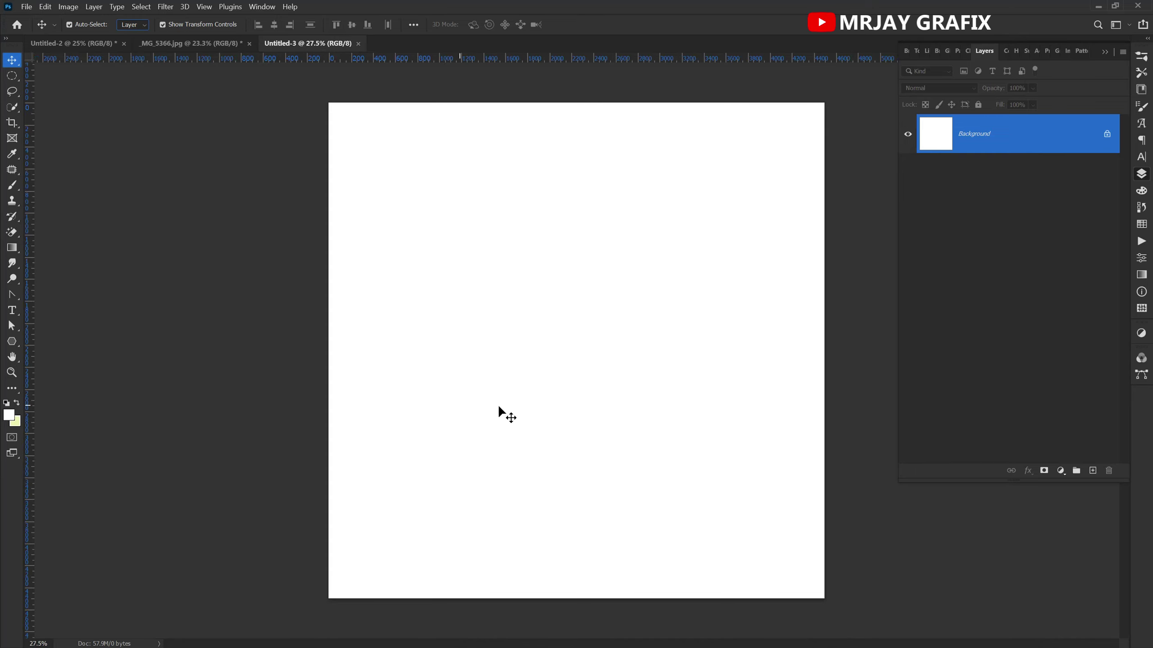
scroll(597, 447, down, 1)
scroll(592, 446, up, 1)
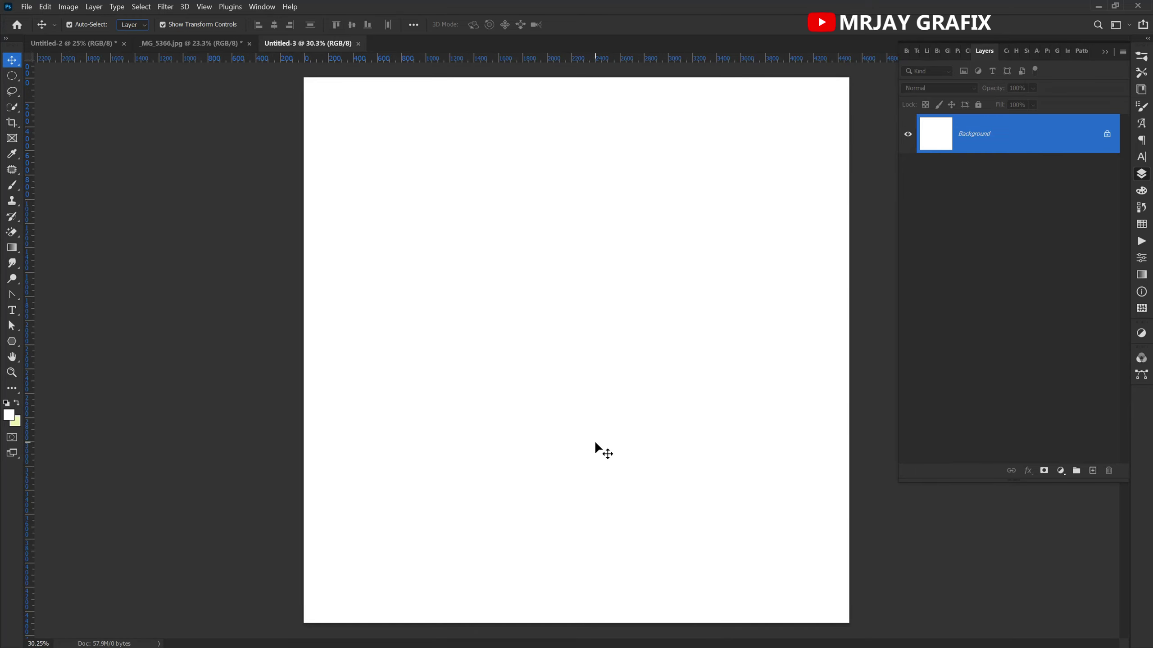
scroll(594, 439, down, 1)
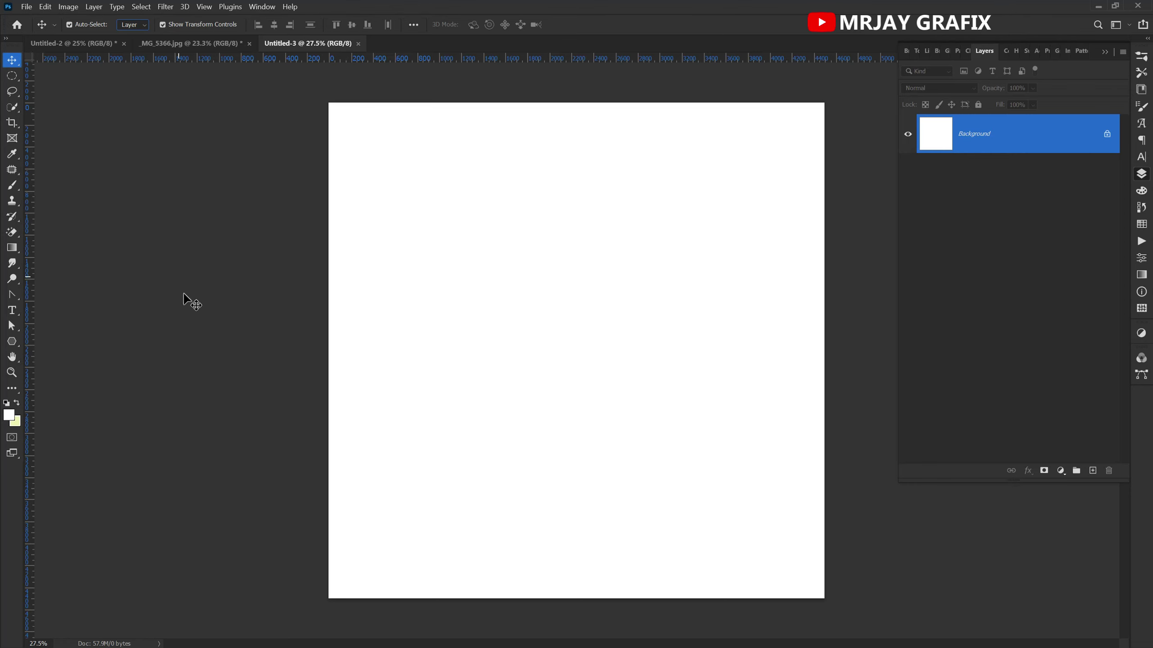
key(ctrl)
key(ctrl+o)
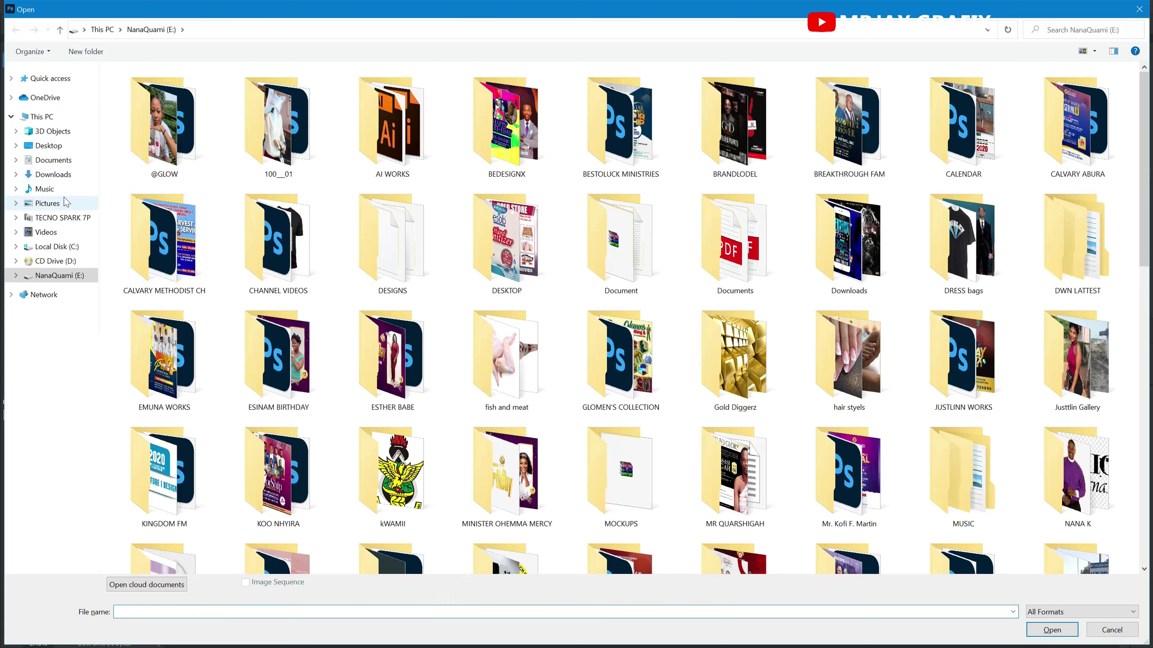
scroll(536, 319, down, 10)
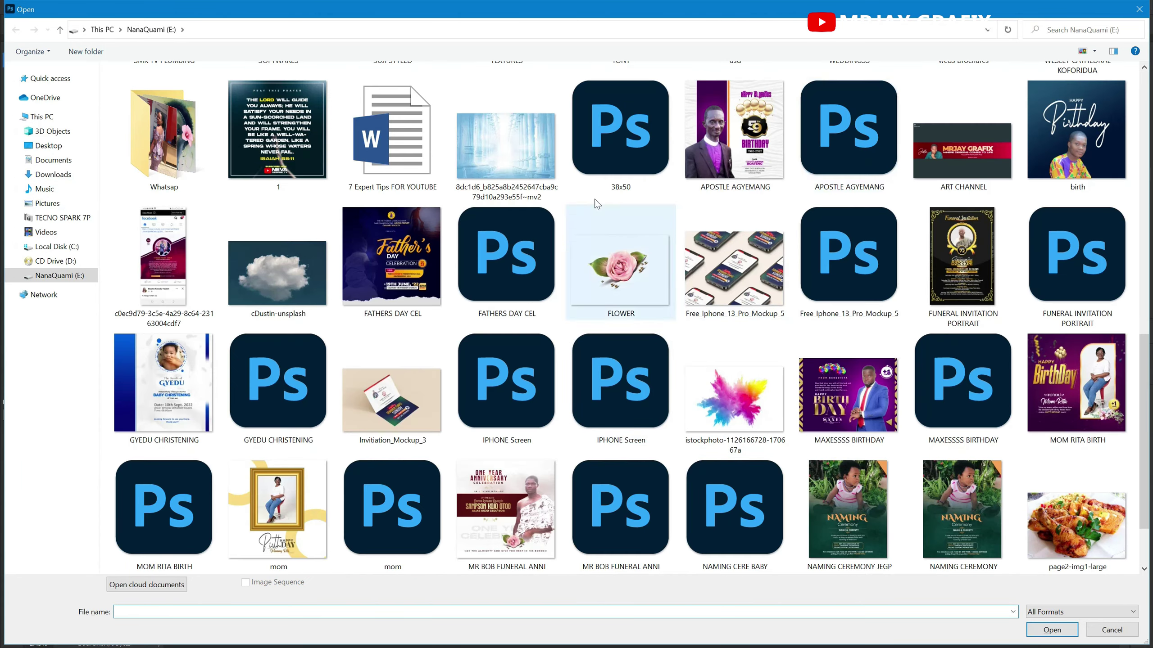
click(818, 158)
double_click(817, 154)
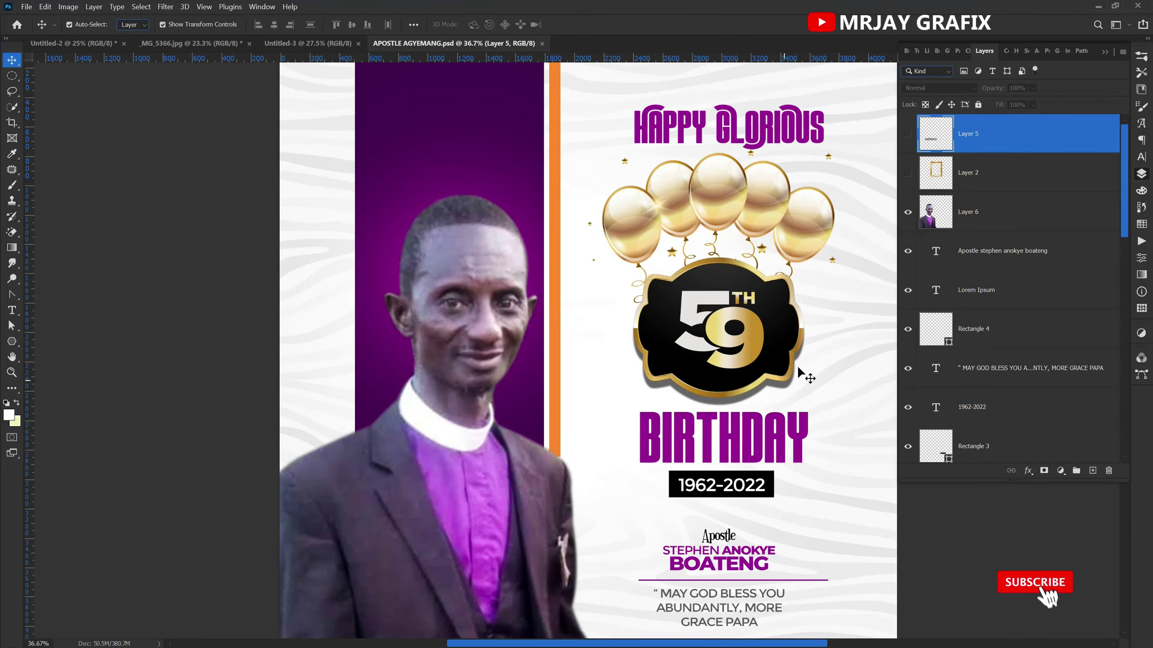
- Look through the flyer's layers and hide the man's portrait on Layer 6
click(809, 379)
scroll(998, 318, down, 10)
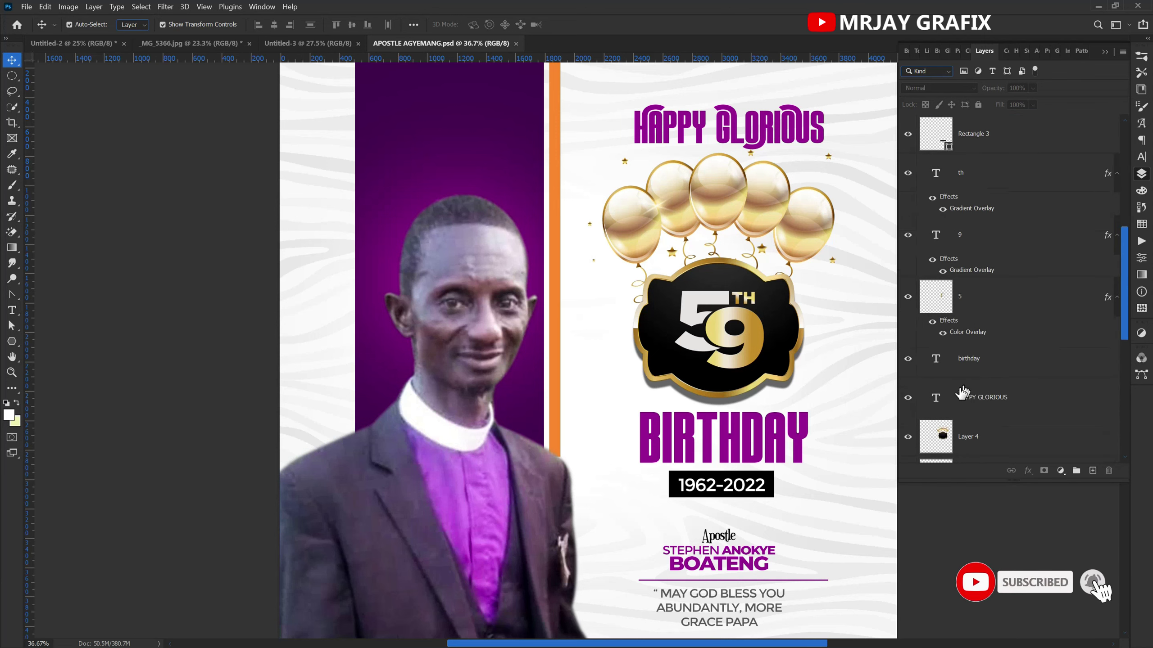
scroll(955, 398, down, 5)
click(984, 412)
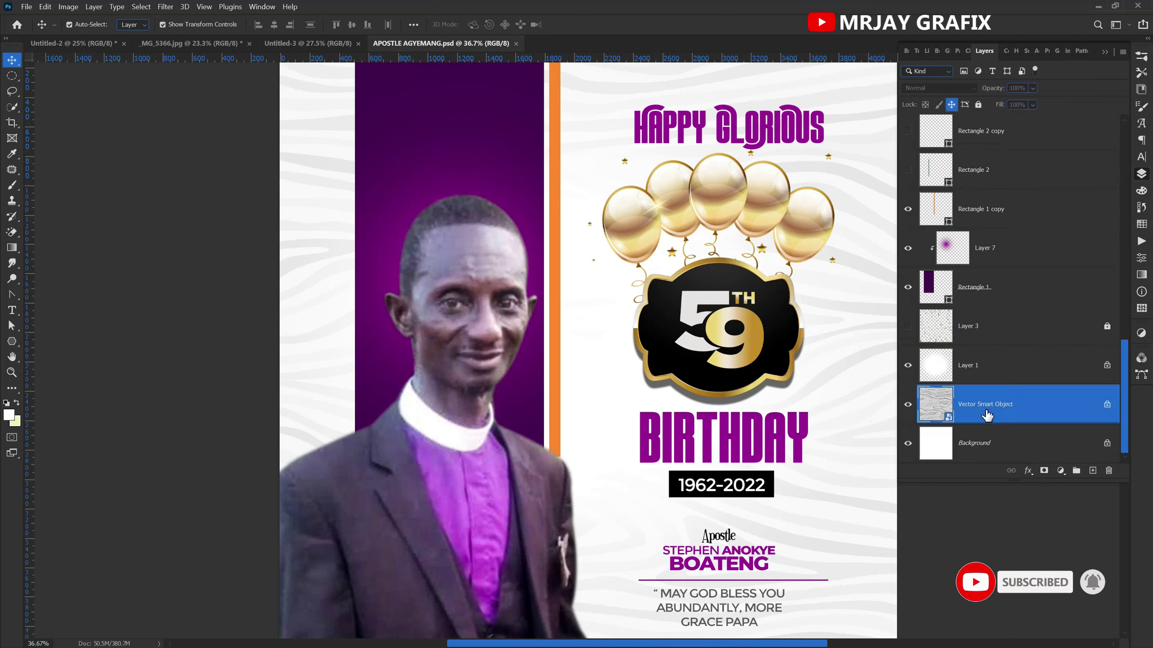
scroll(993, 268, up, 6)
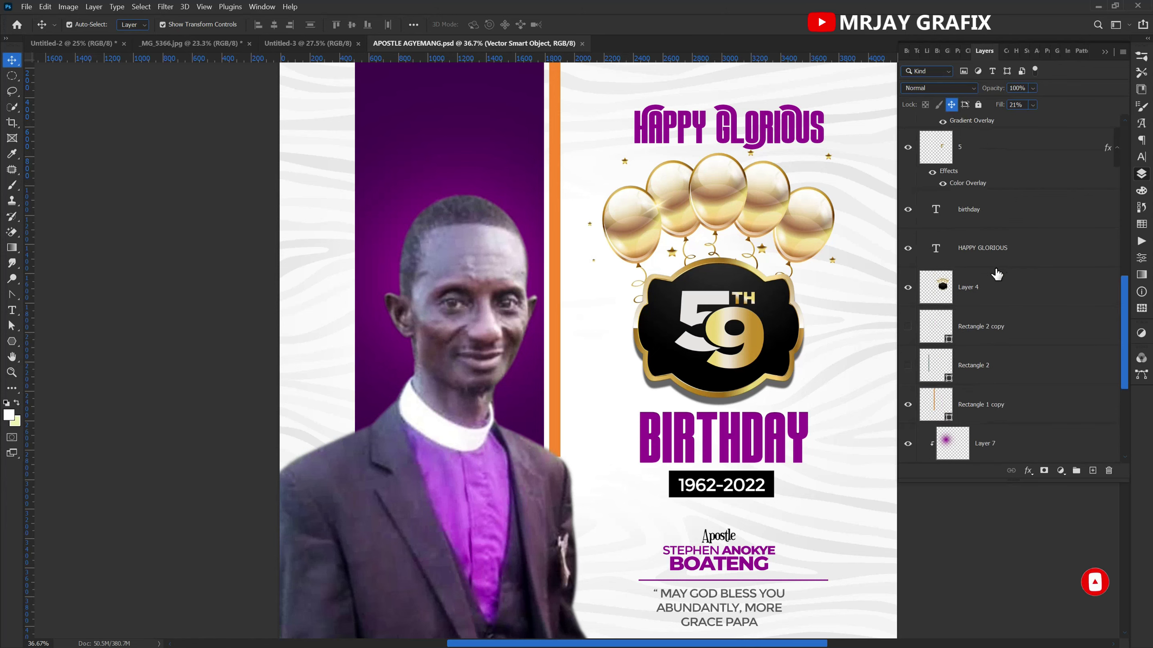
scroll(985, 280, up, 5)
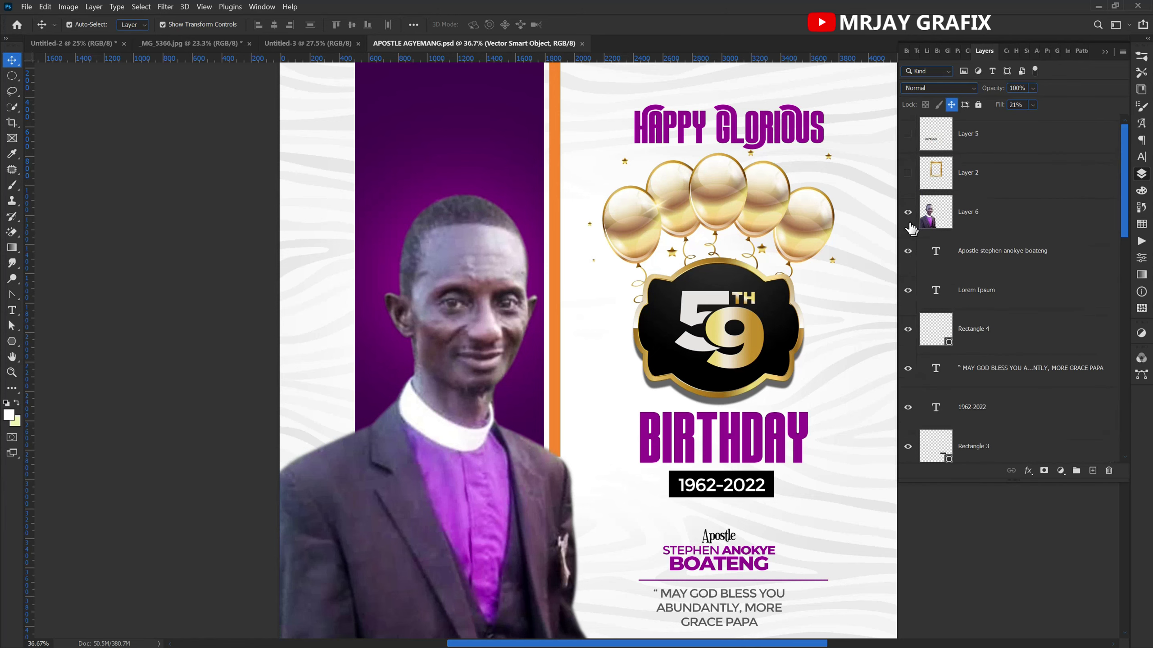
click(908, 212)
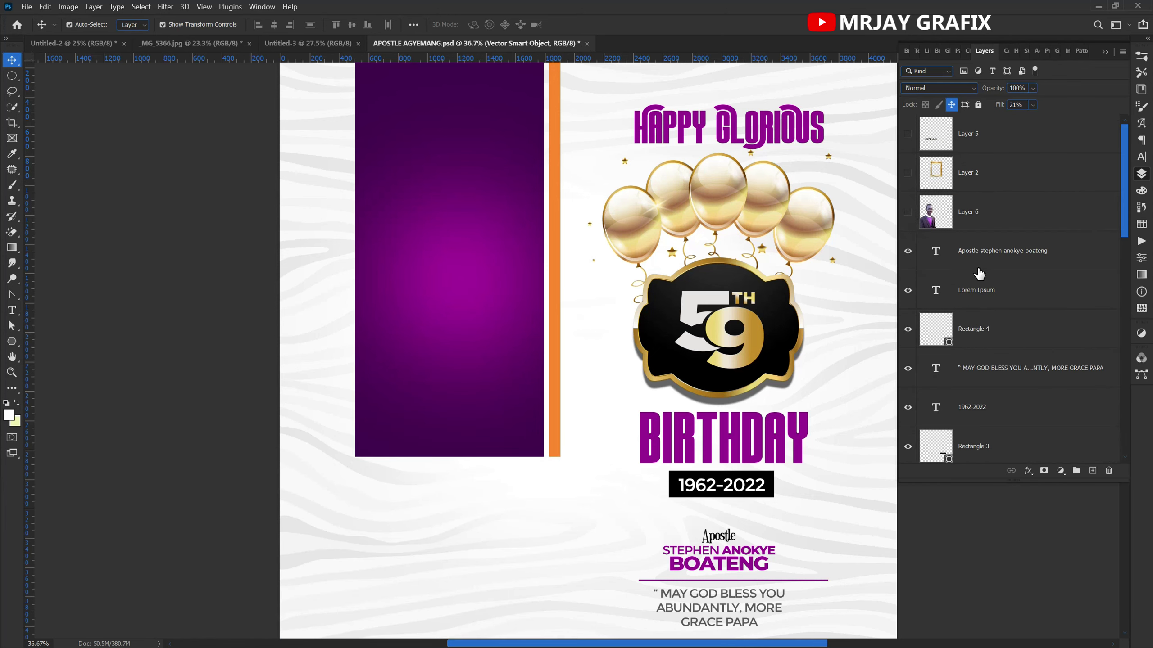
- Copy the purple HAPPY GLORIOUS text layer from the flyer into the Untitled-3 document
scroll(990, 275, down, 3)
scroll(990, 274, down, 3)
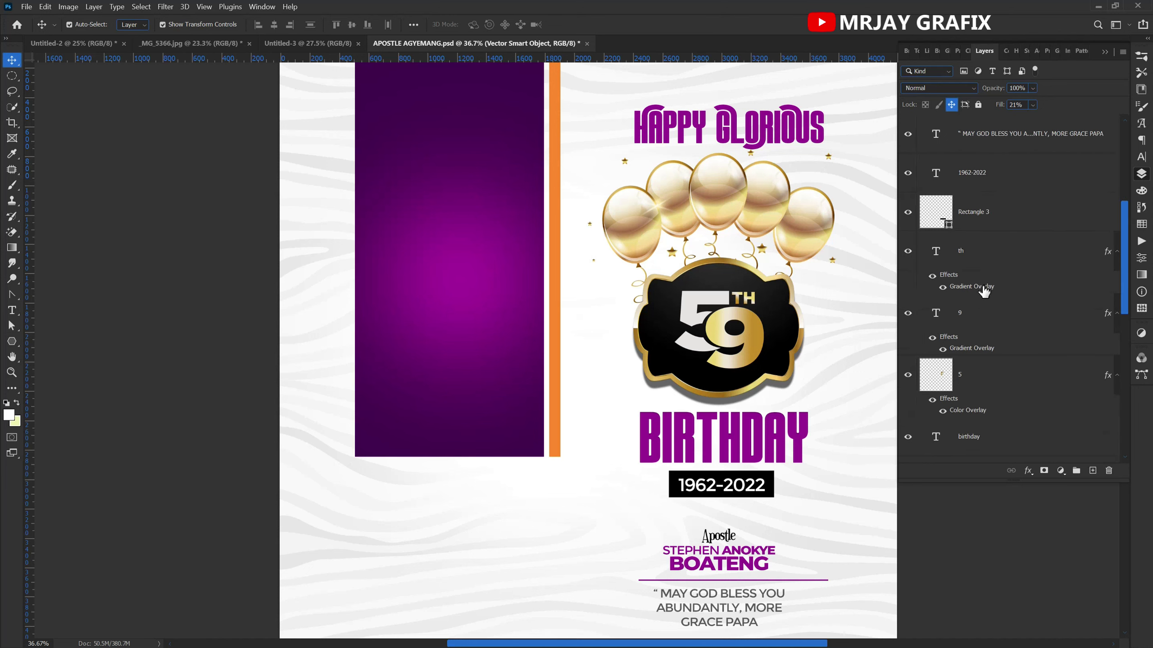
click(746, 133)
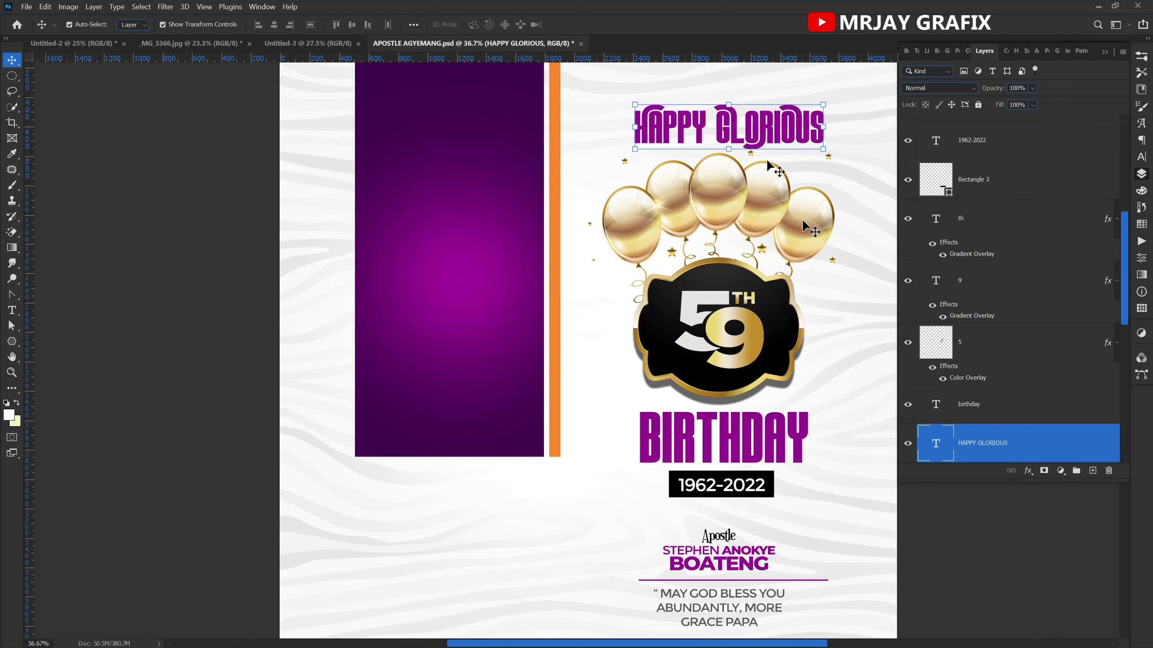
drag(686, 129, 542, 197)
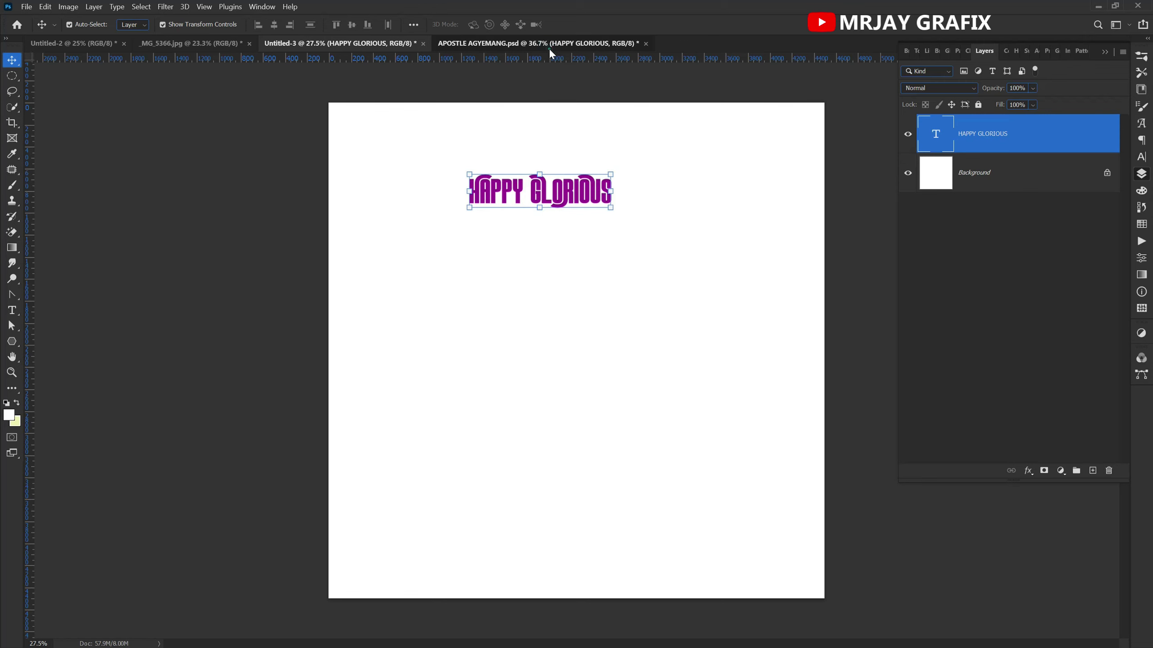
- Unlock the flyer's wavy-pattern Vector Smart Object layer and copy it centred into Untitled-3
click(548, 44)
scroll(1041, 322, down, 3)
scroll(1040, 324, down, 5)
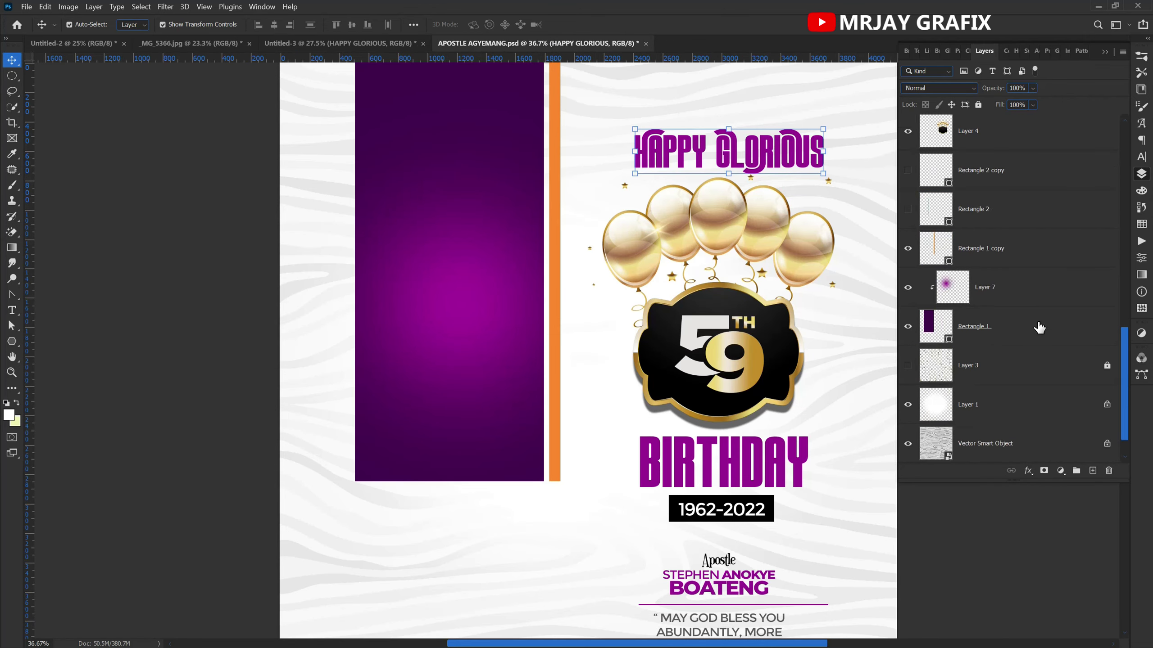
click(993, 405)
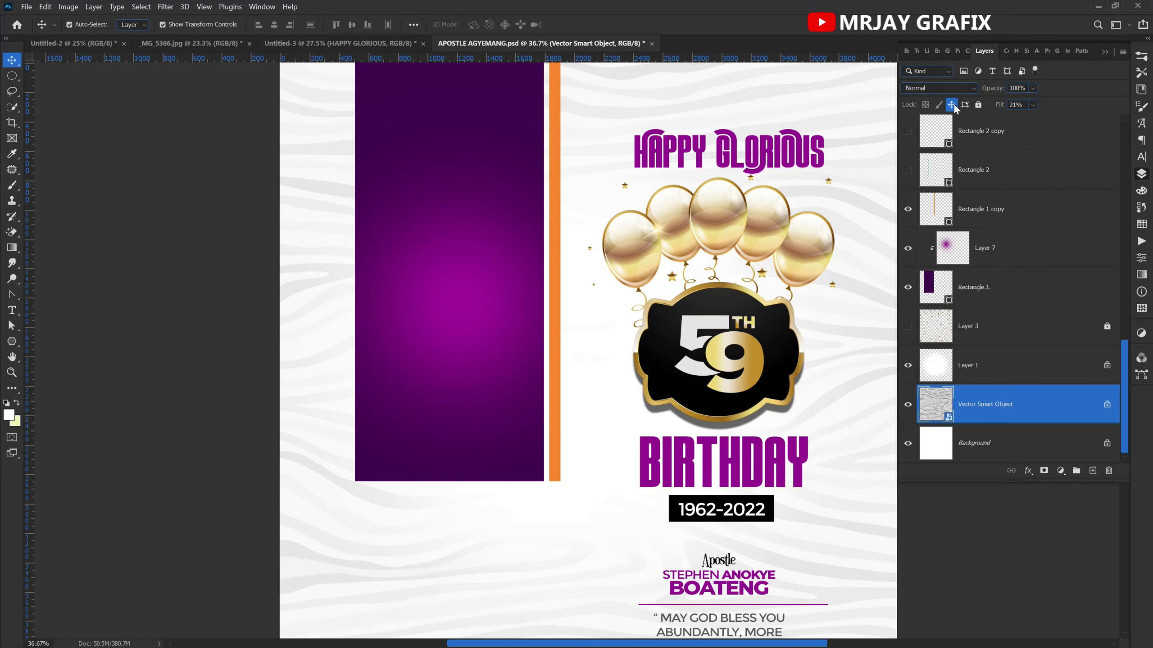
drag(704, 92, 559, 336)
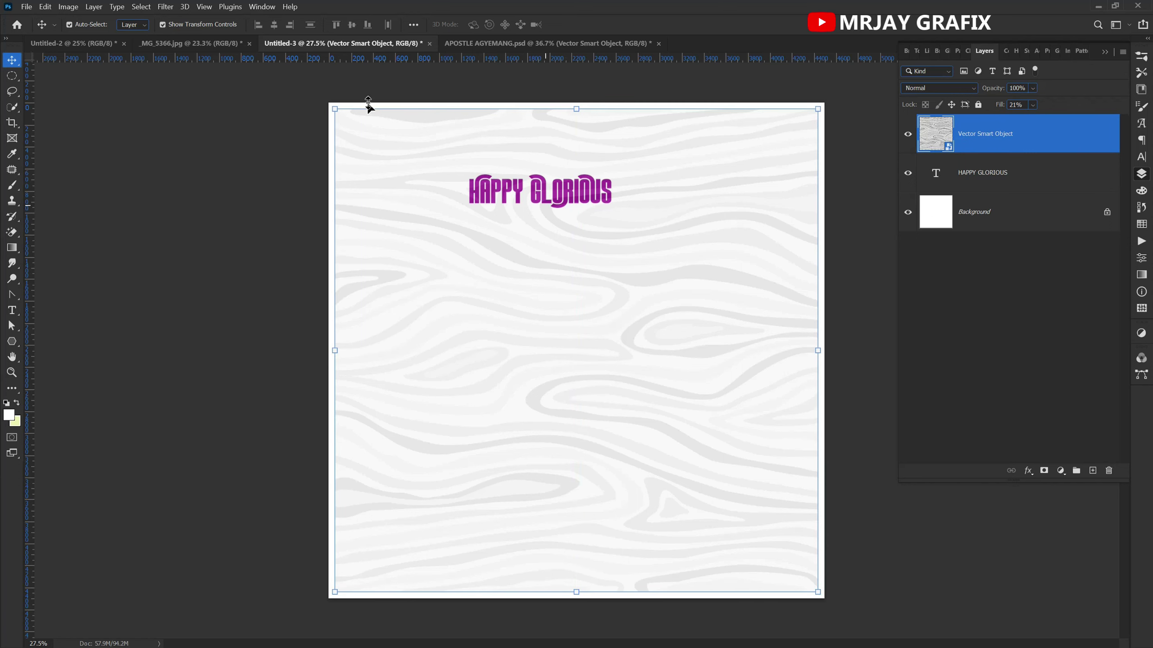
- Close the birthday flyer document without saving its changes and deselect the pattern layer in Untitled-3
click(658, 43)
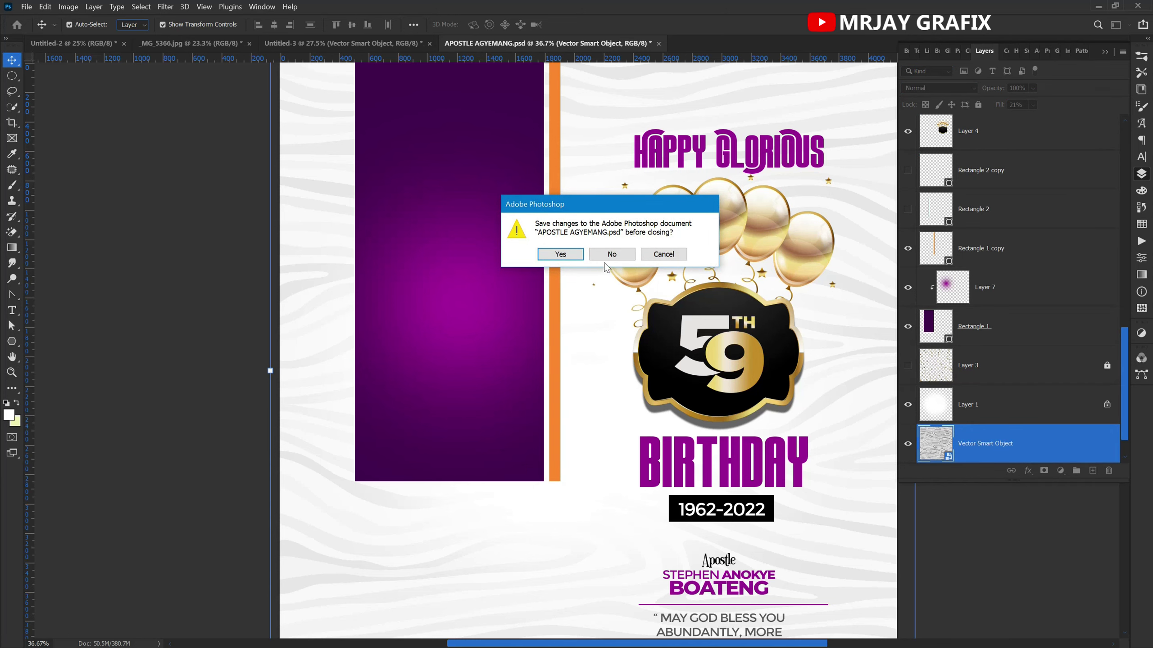
click(612, 254)
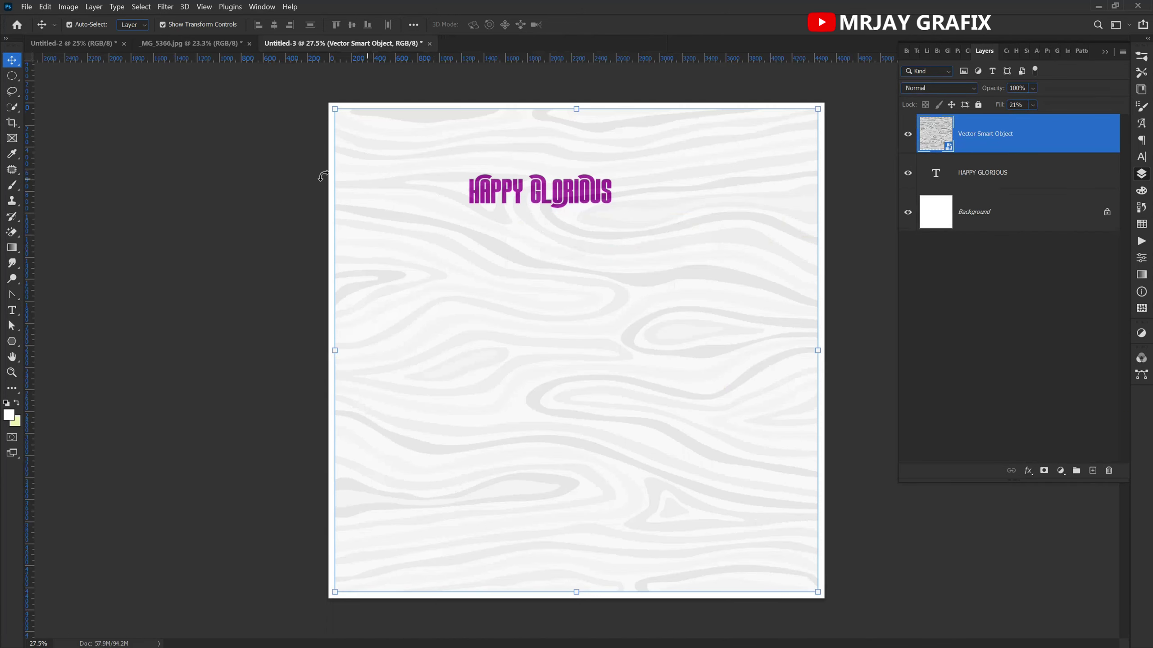
click(227, 159)
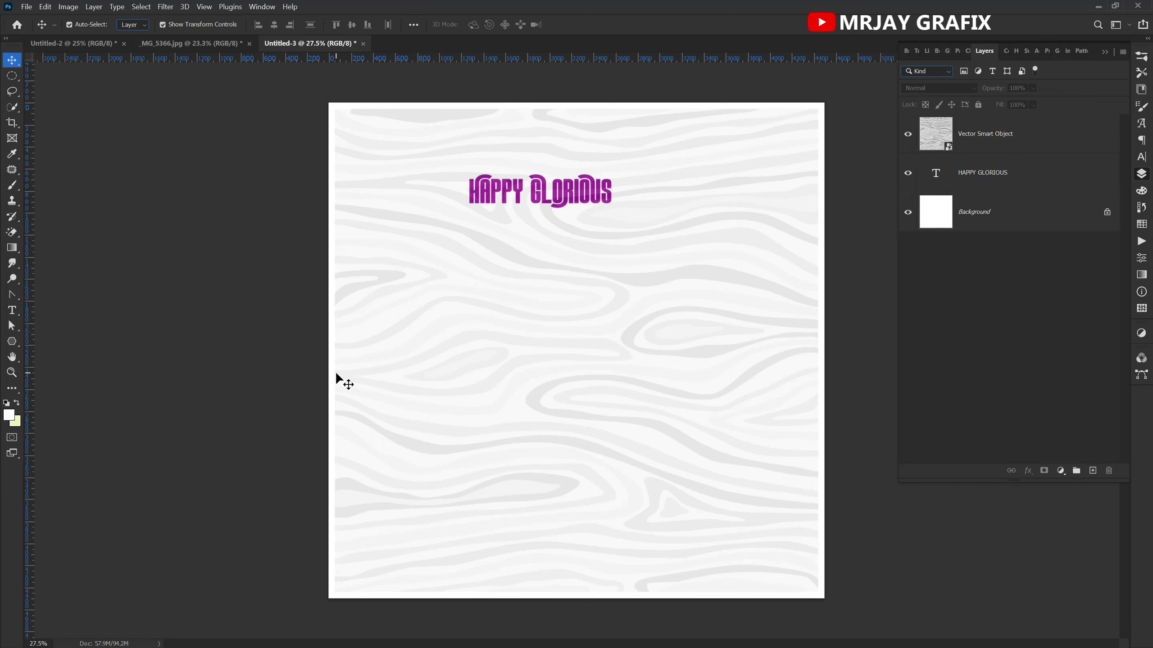
- Scale the wavy pattern from its centre to about 493% so it covers the whole canvas, and lock its layer
mouse_move(528, 191)
mouse_down()
mouse_move(534, 169)
mouse_move(528, 191)
mouse_up()
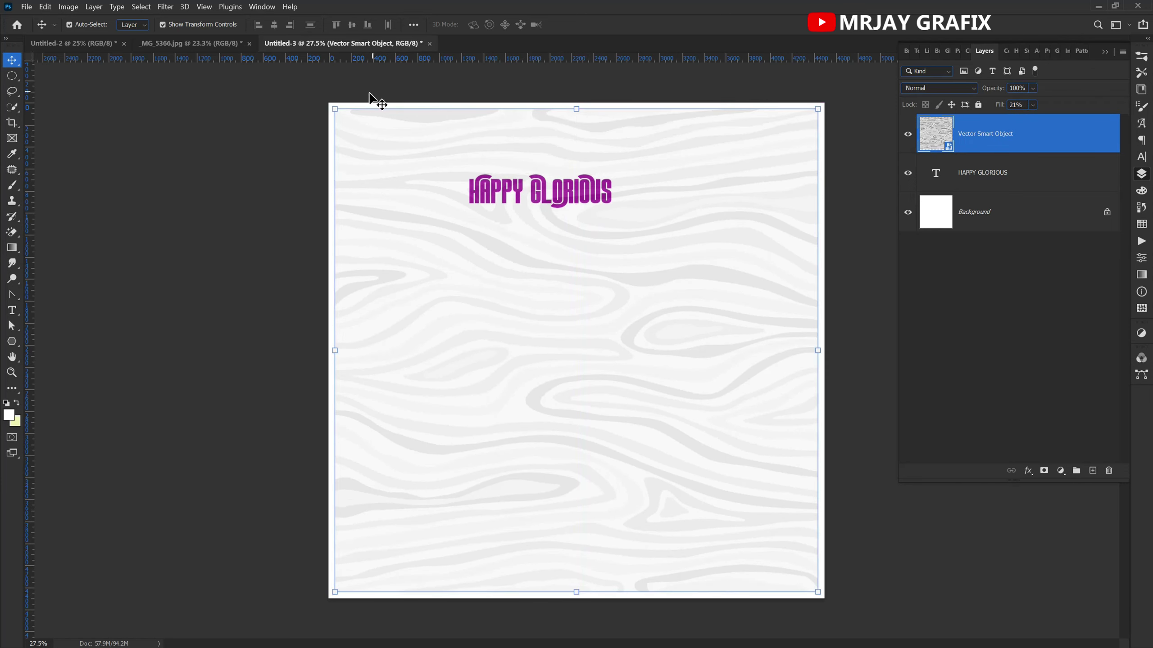
click(336, 112)
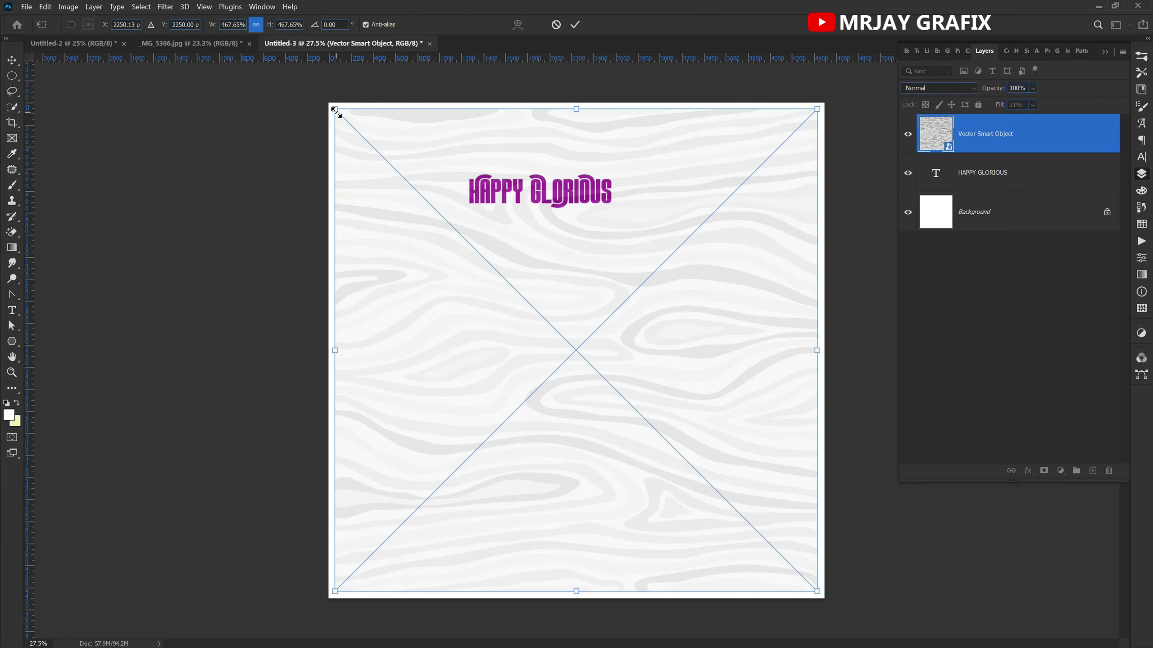
drag(334, 110, 323, 97)
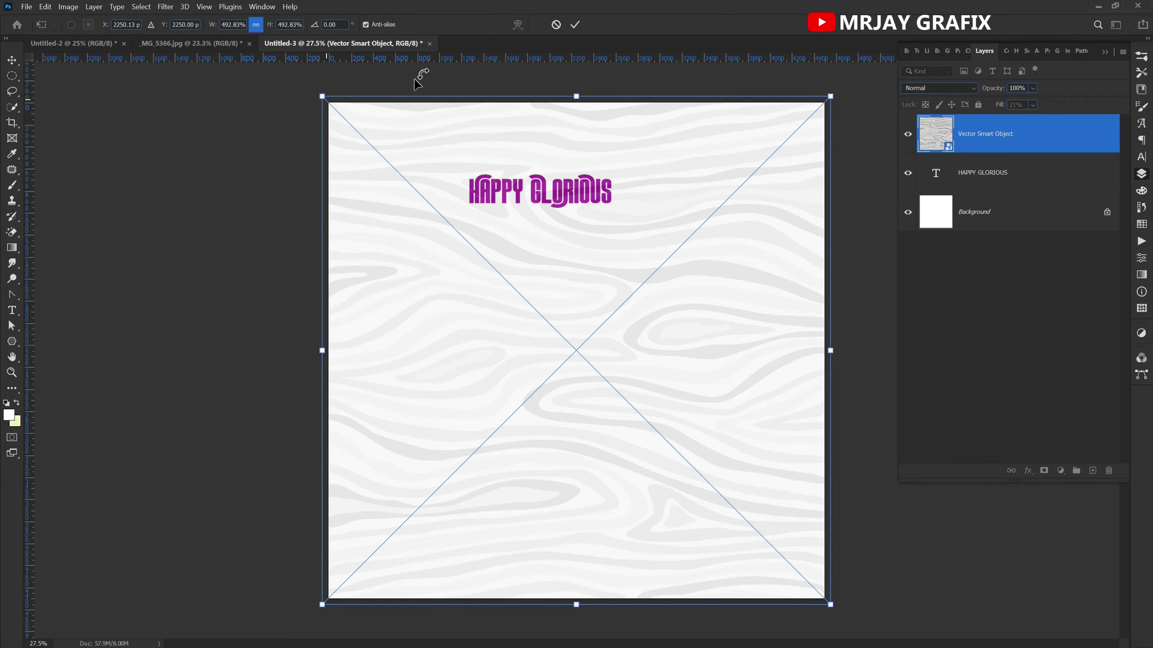
click(575, 24)
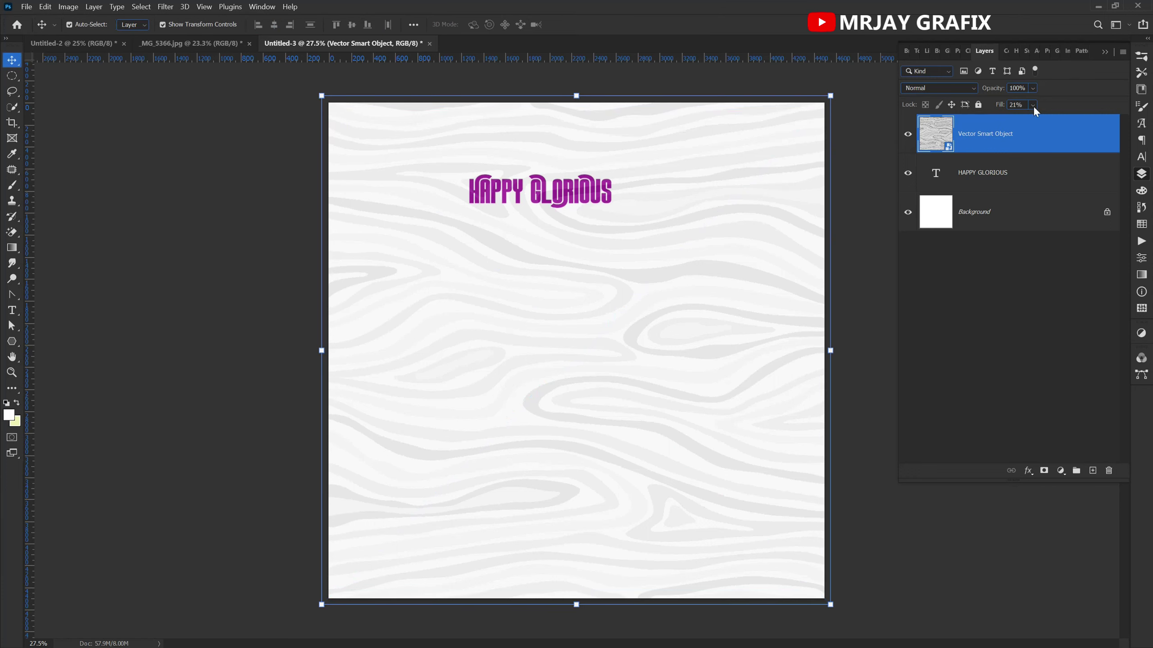
click(978, 105)
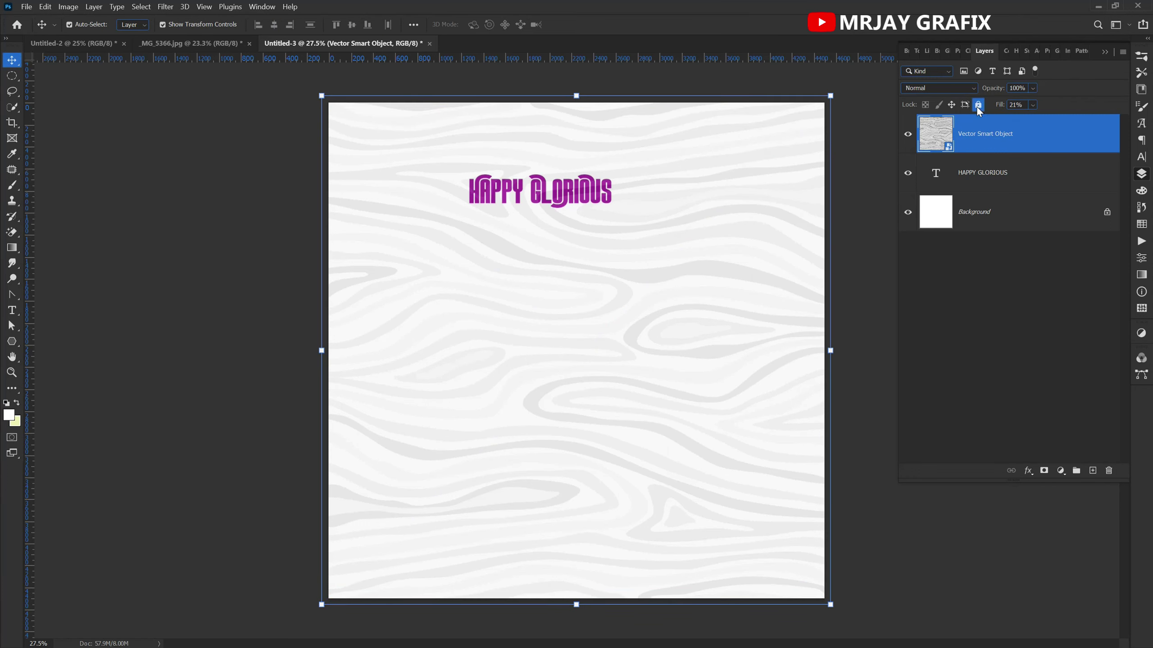
- Move the HAPPY GLORIOUS text to the canvas's upper right area and hide its layer
click(565, 193)
drag(589, 199, 696, 186)
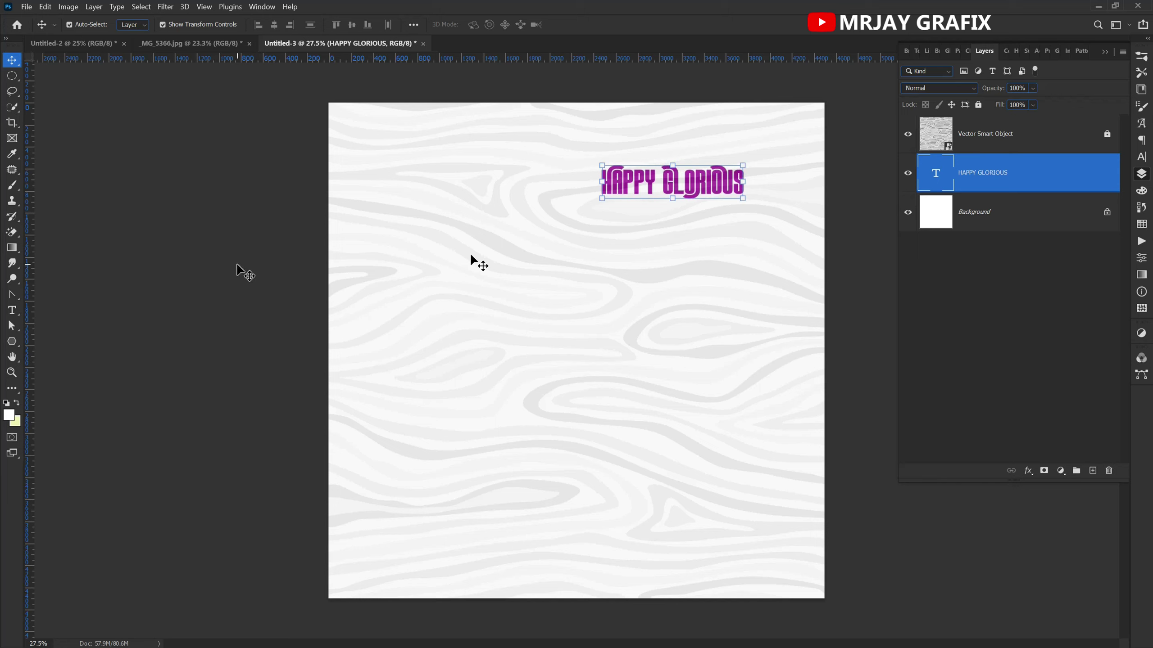
click(907, 173)
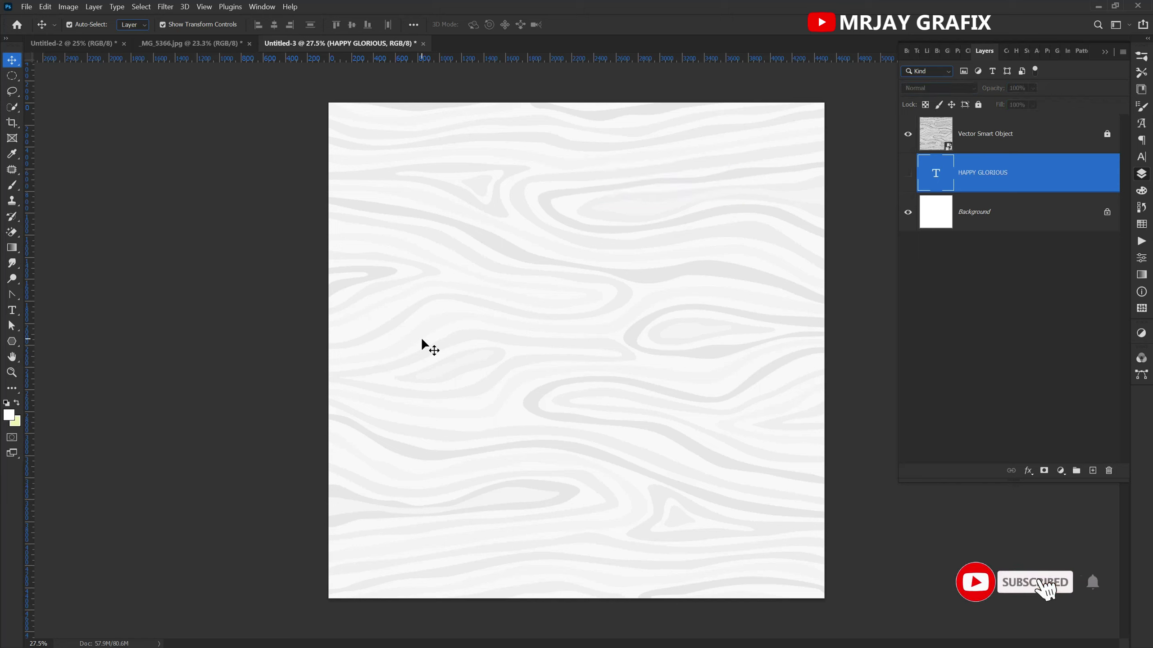
click(624, 336)
- Unlock the wavy-pattern layer and set its fill to 100% and its opacity to 10%
click(1005, 138)
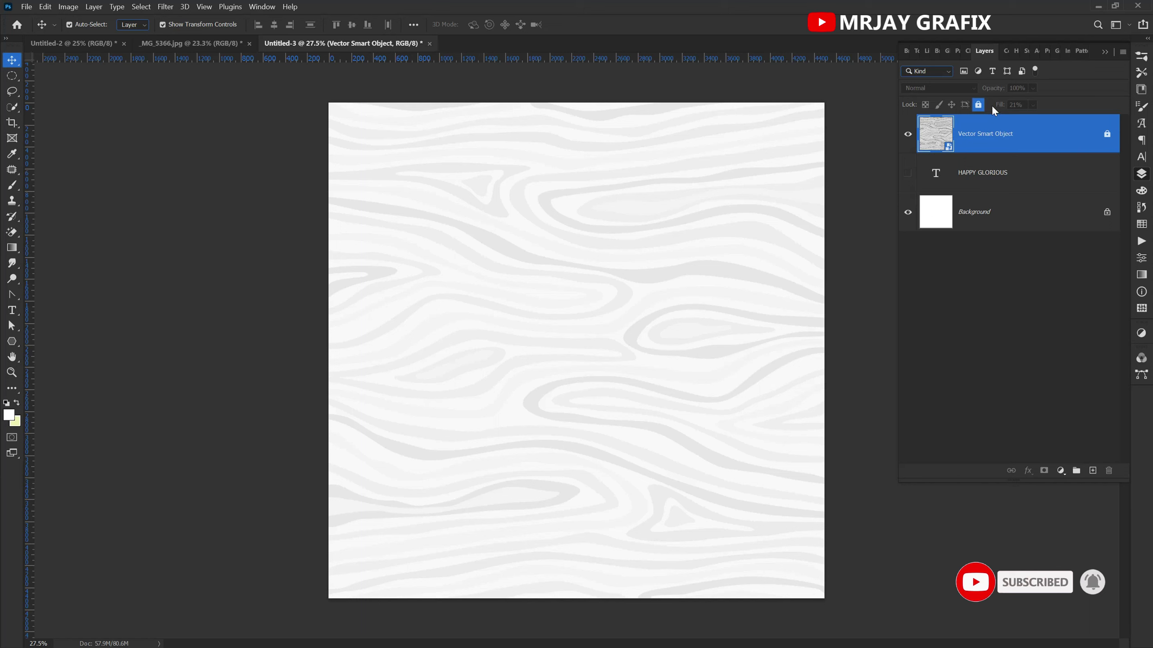
click(978, 106)
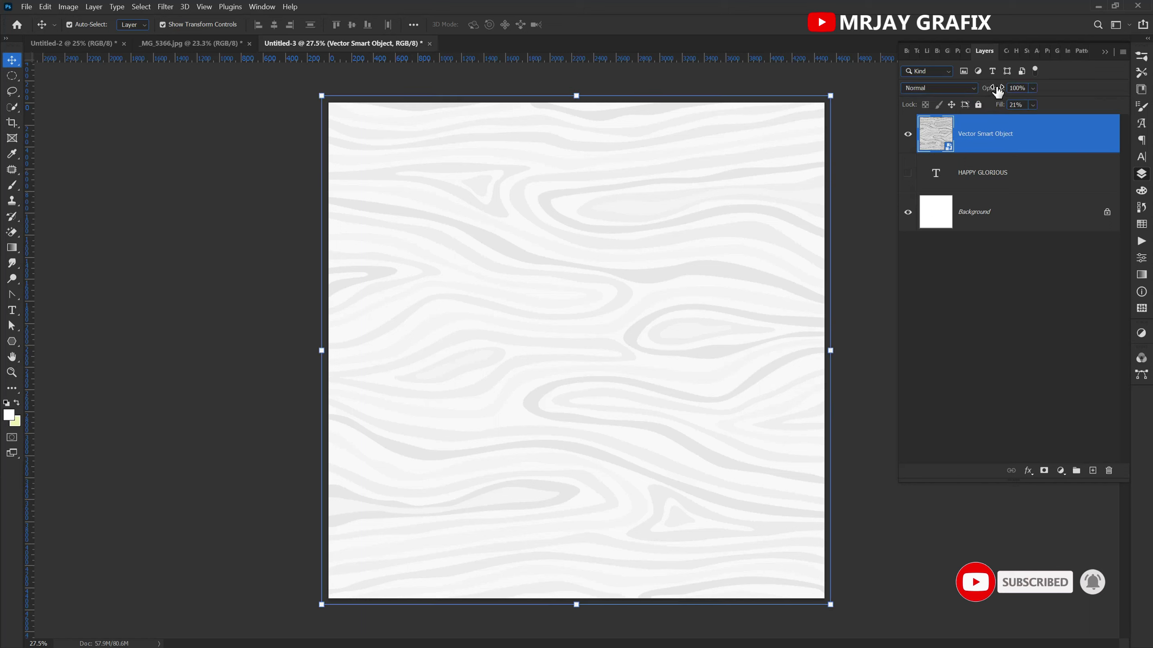
drag(999, 105, 1061, 104)
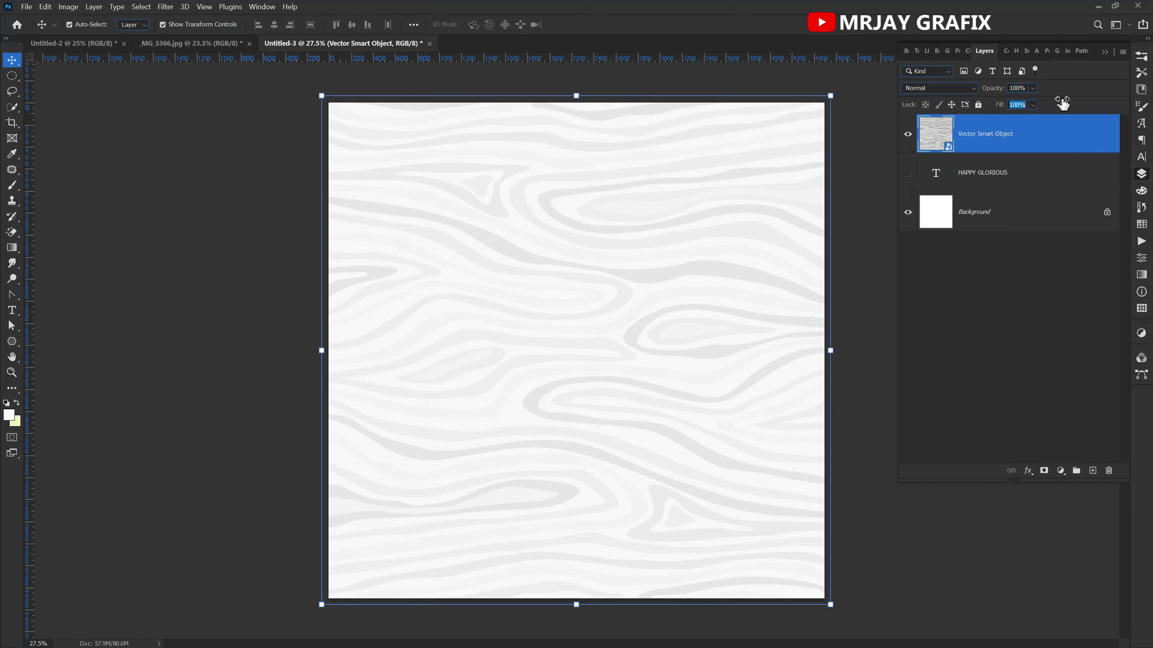
drag(992, 90, 940, 108)
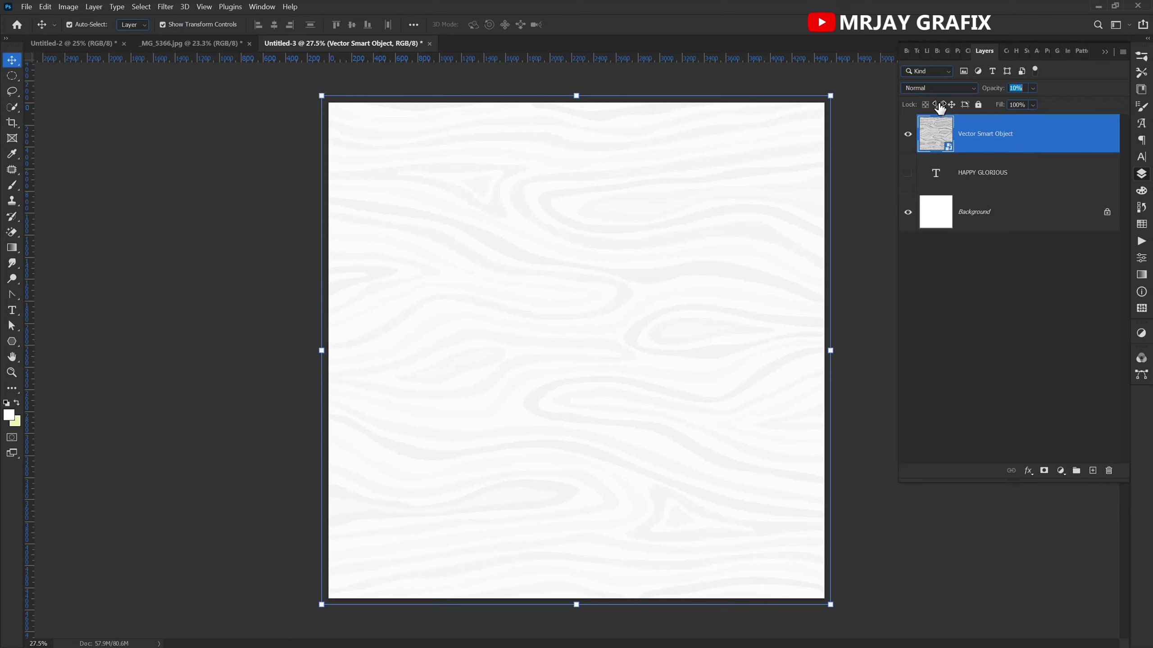
- Lock the wavy-pattern layer again and deselect it
click(978, 104)
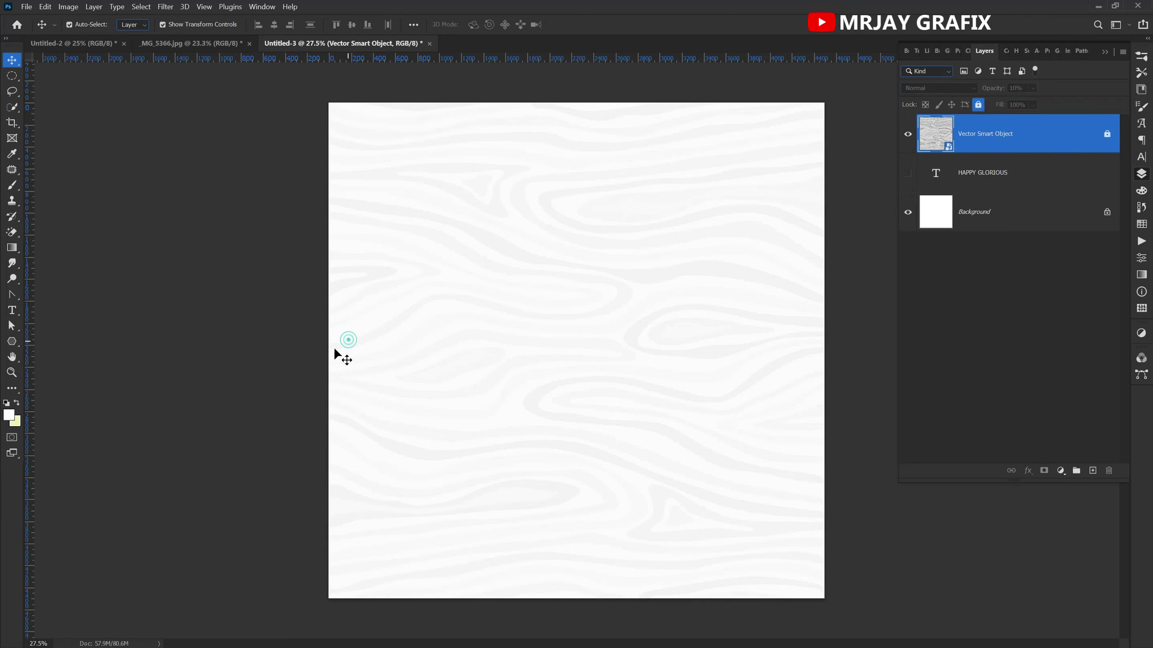
click(224, 416)
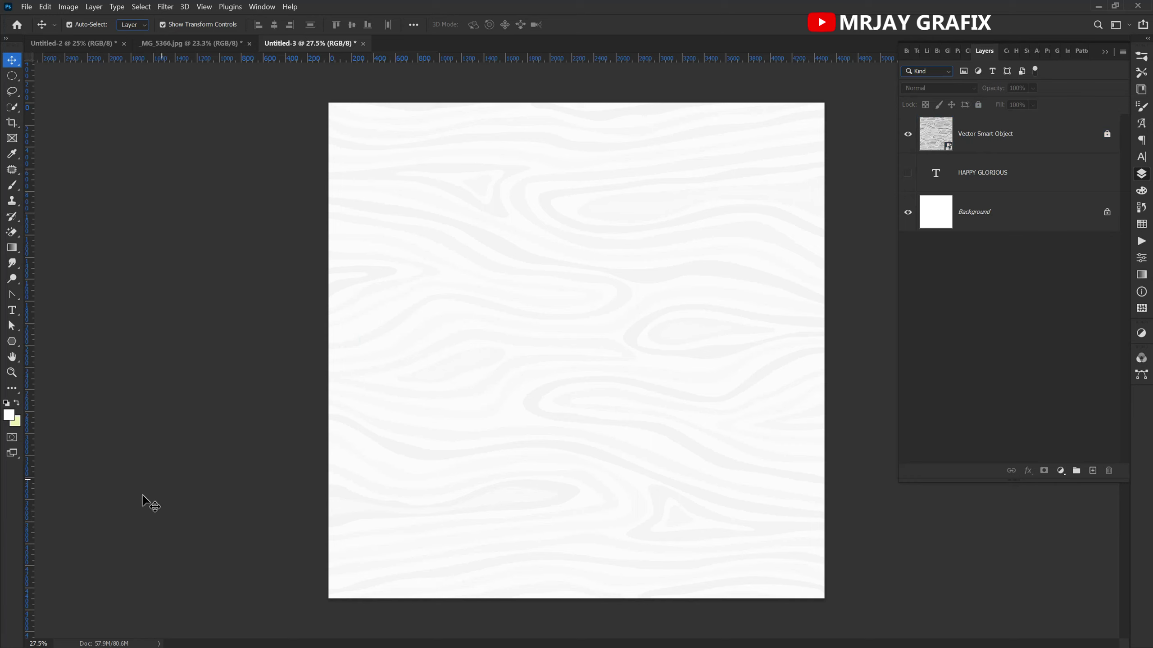
- Activate the Rectangle tool and add a vertical guide at 50% of the canvas width
click(20, 342)
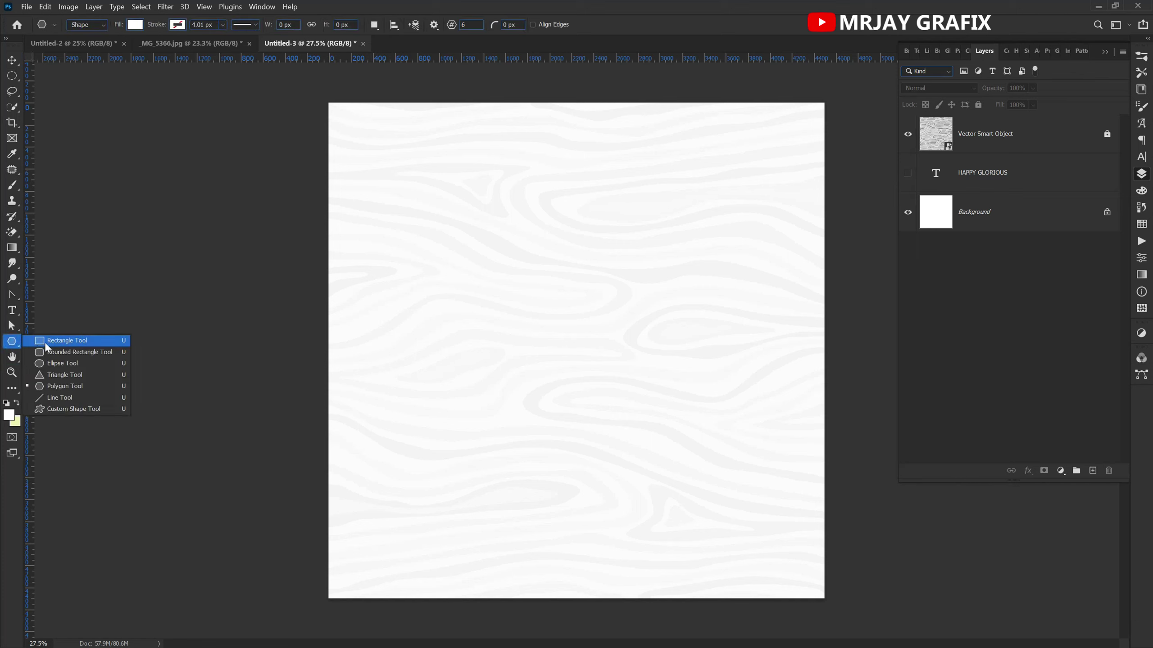
click(45, 342)
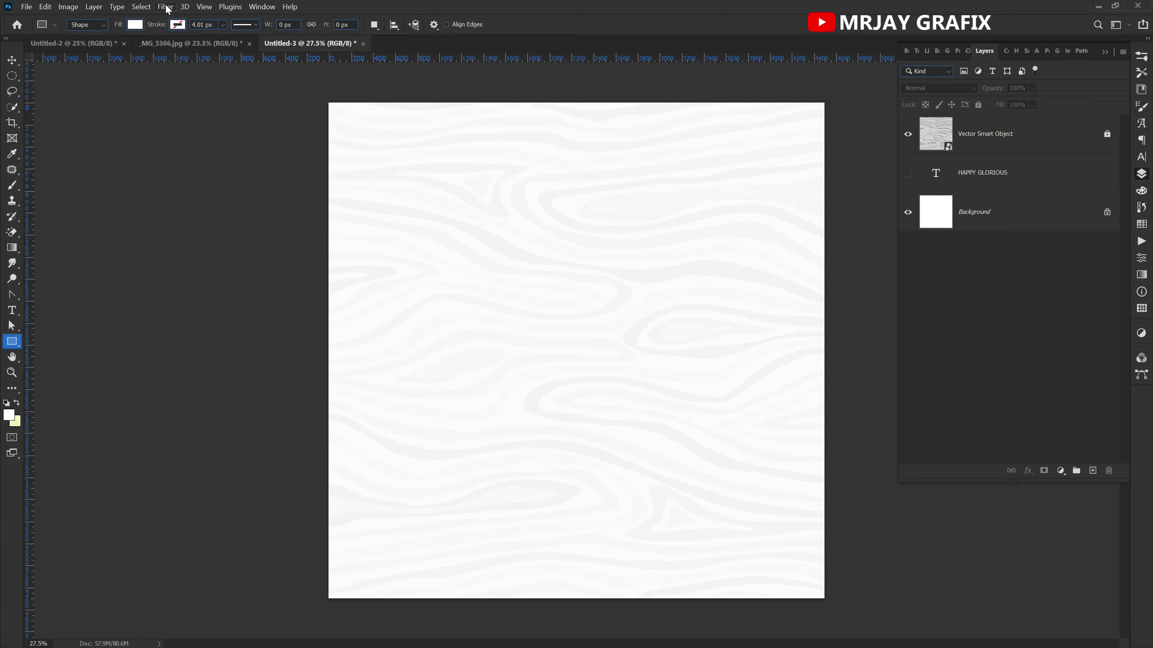
click(203, 7)
click(203, 8)
click(203, 8)
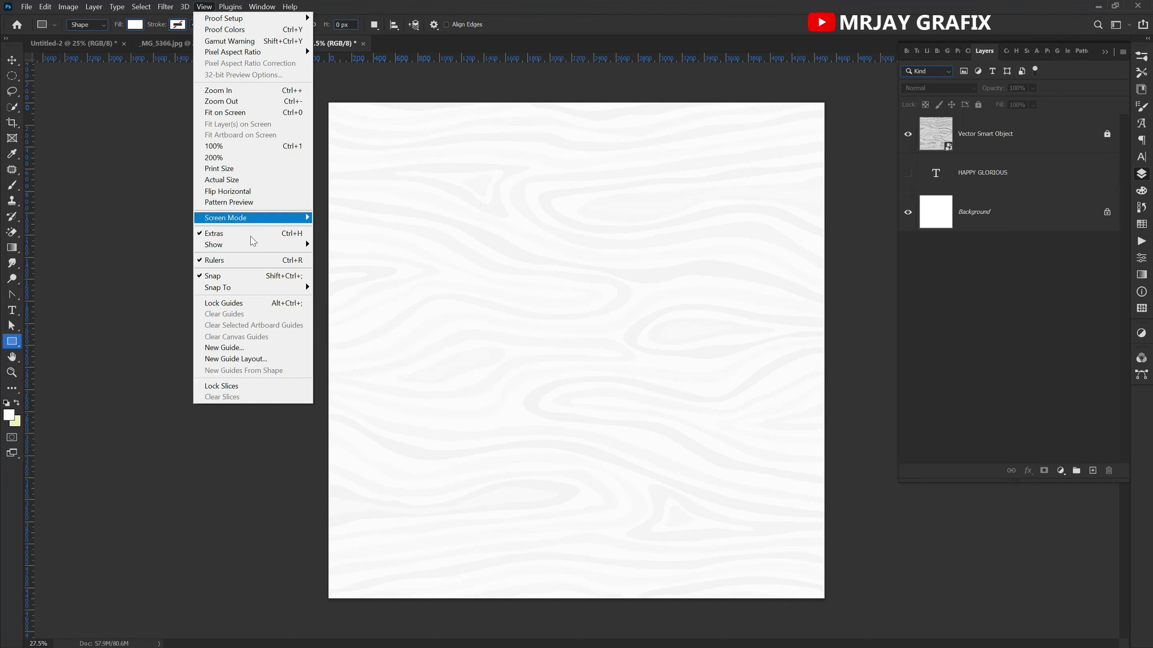
click(246, 349)
text(50%)
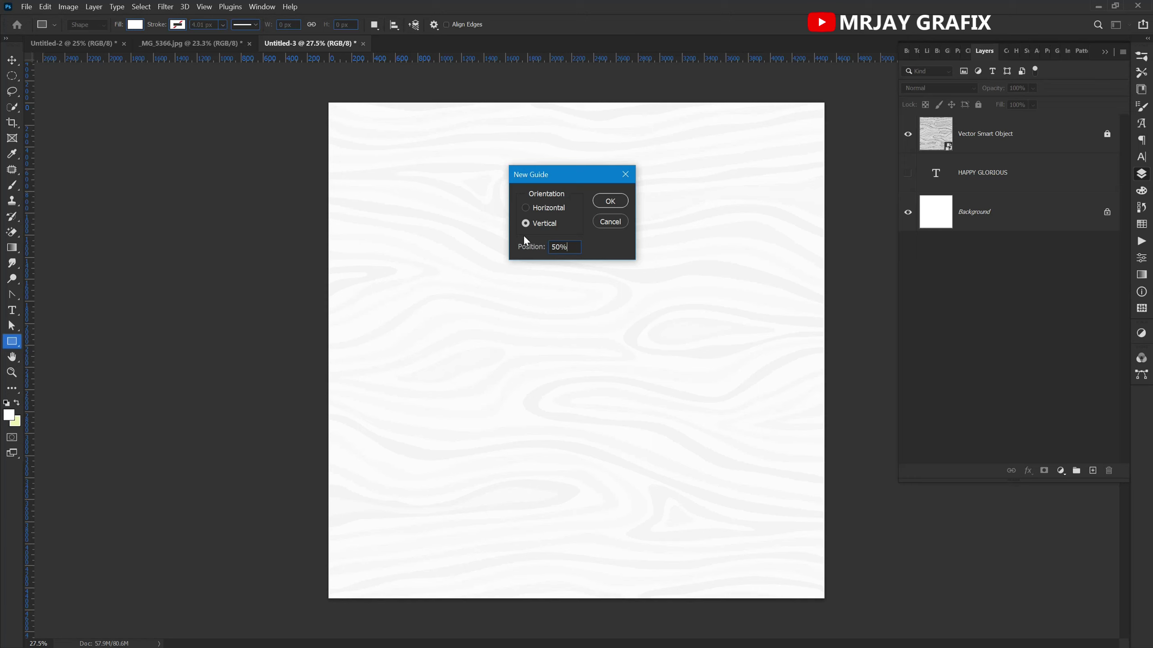
click(611, 200)
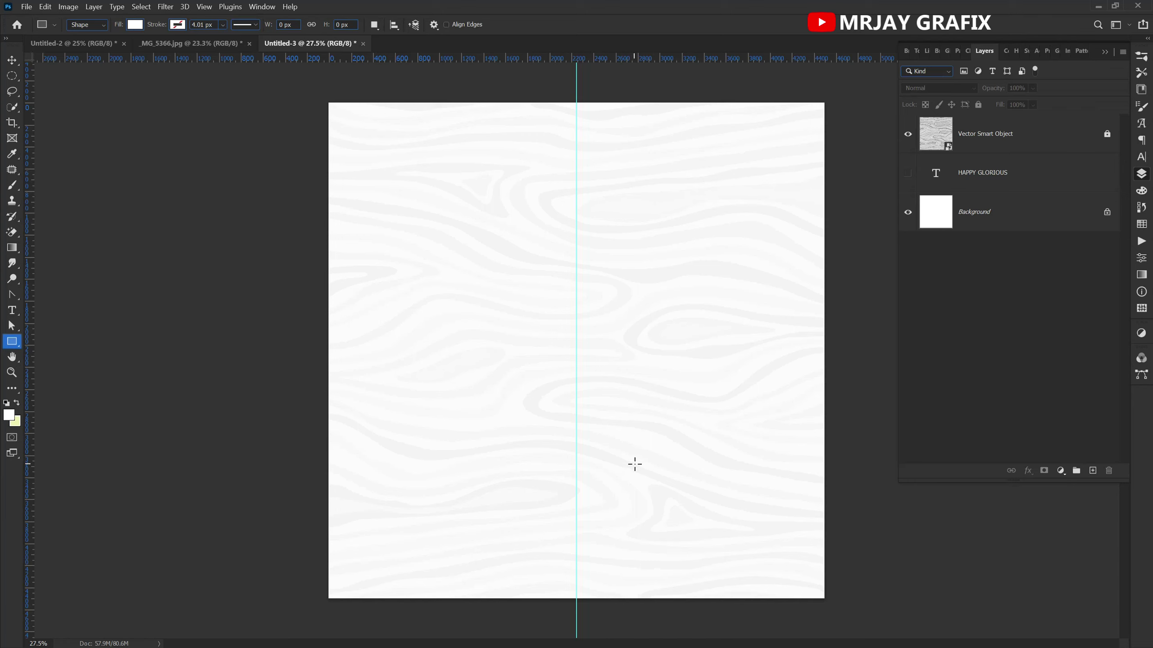
- Draw a rectangle about 1410 px wide centred on the guide and stretch it above the canvas's top edge, to about 3497 px tall
drag(654, 462, 499, 474)
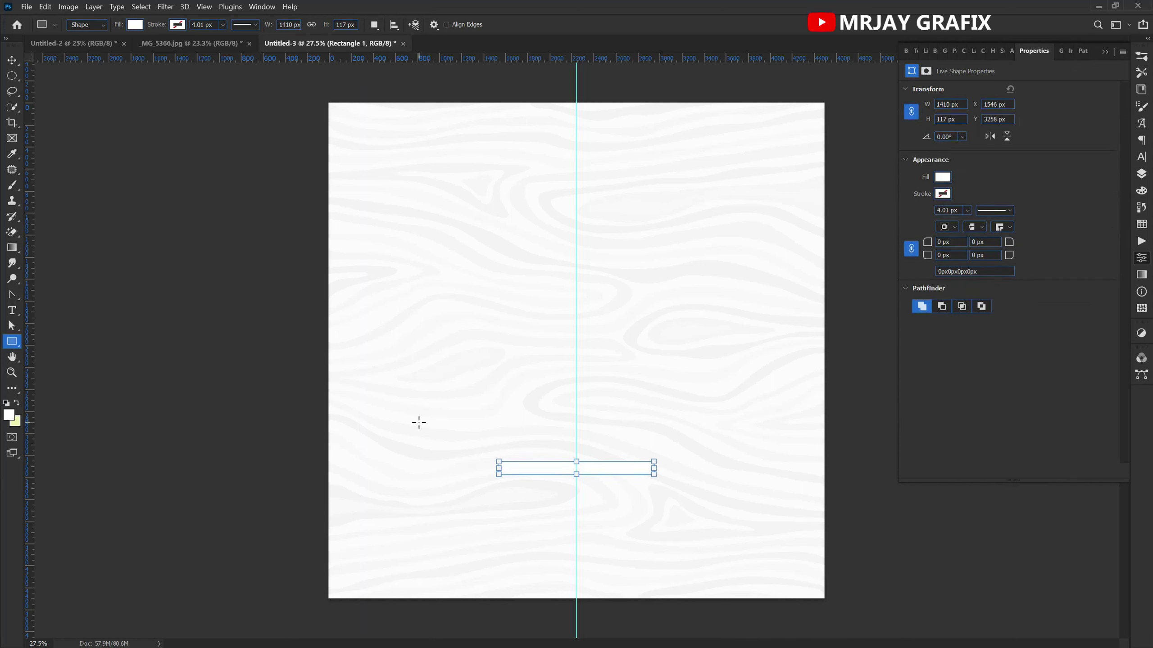
key(c)
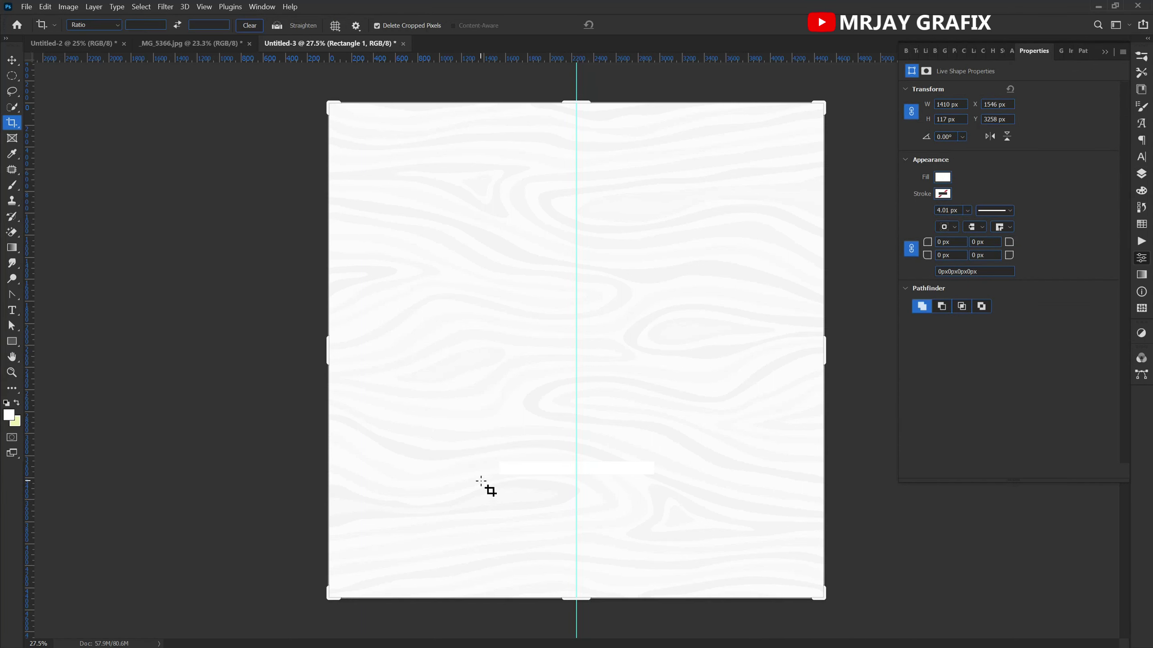
key(v)
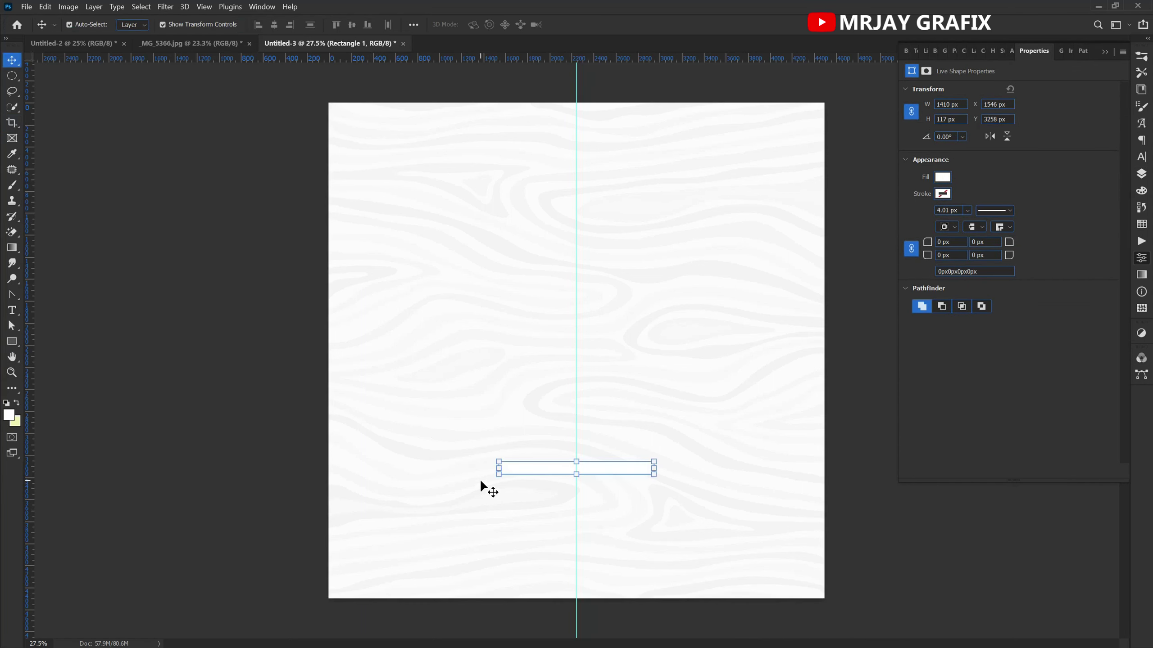
click(578, 463)
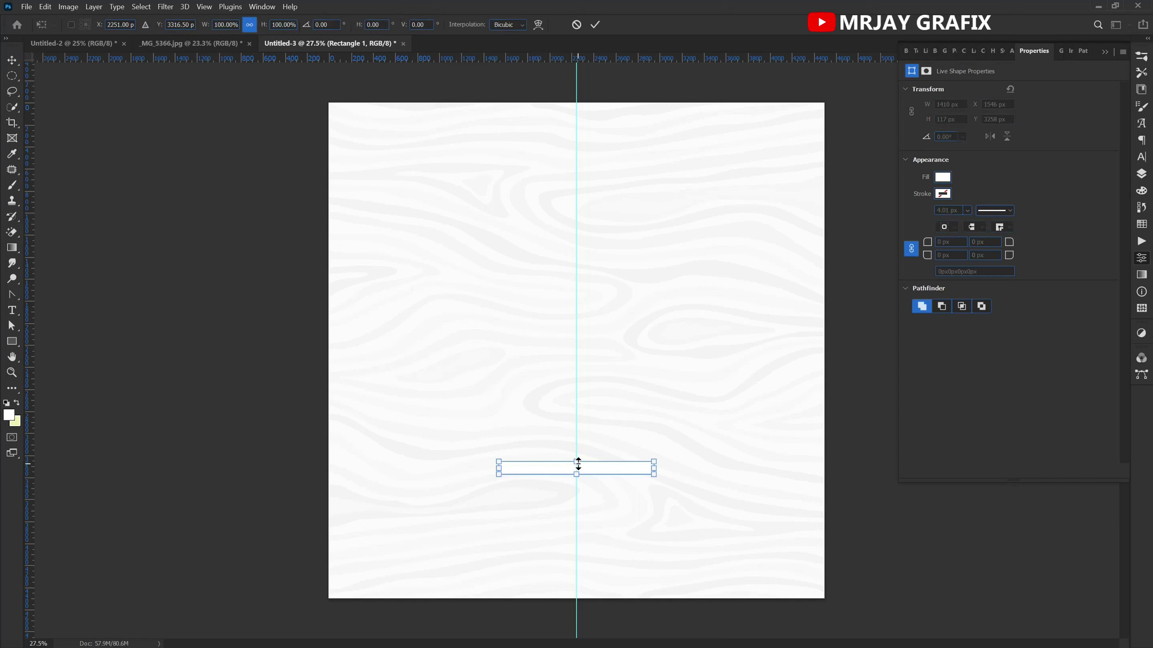
drag(578, 464, 560, 91)
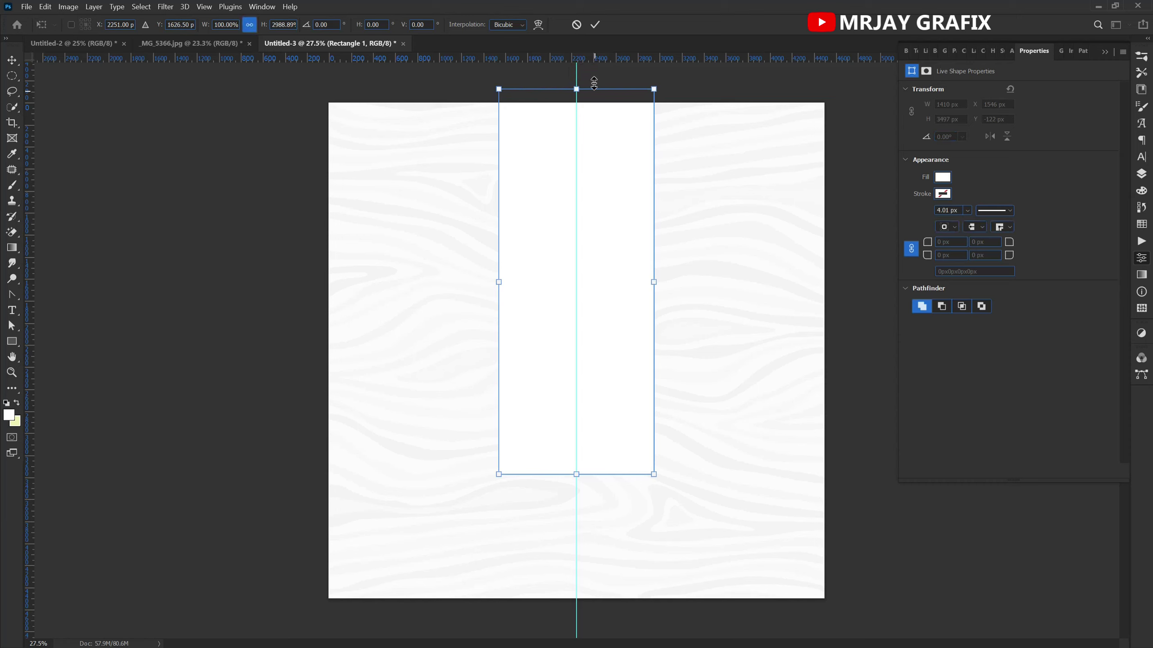
click(595, 26)
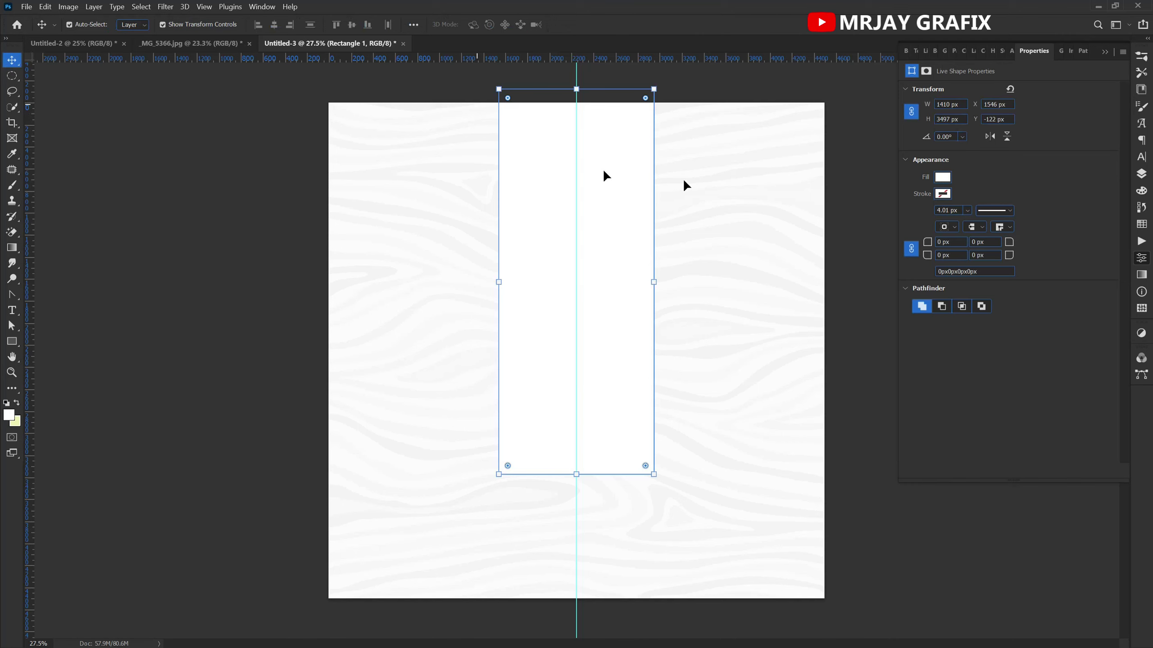
- Recolour the rectangle dark red, using the printable in-gamut alternative to c70909
click(1144, 175)
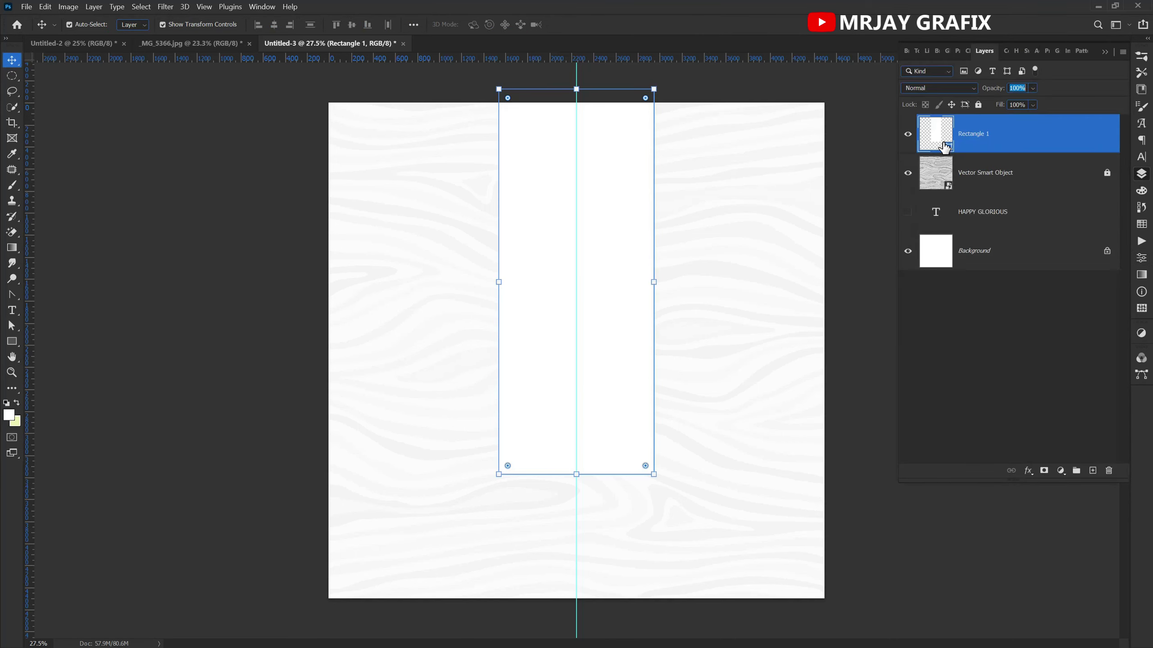
double_click(949, 147)
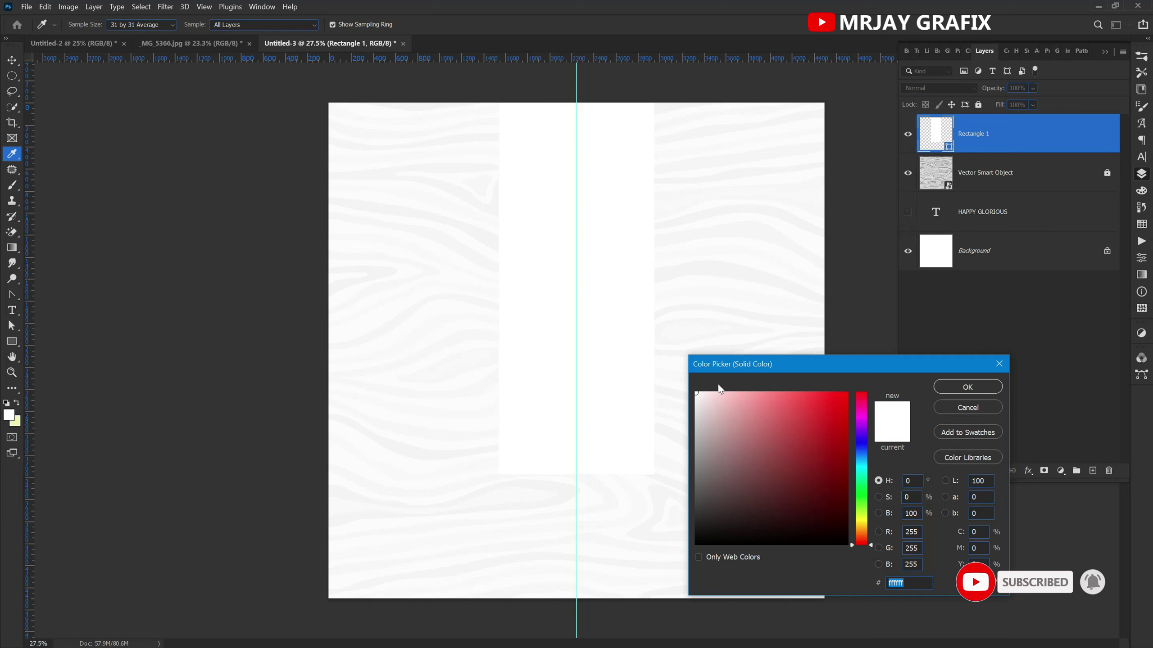
click(848, 421)
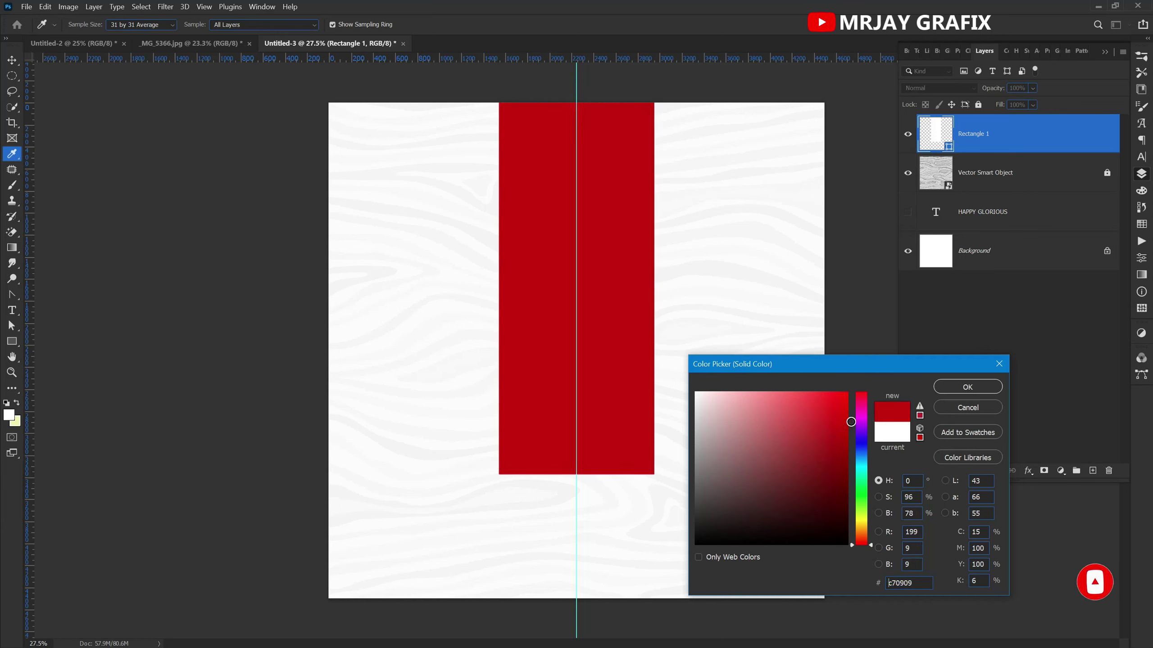
click(919, 416)
click(954, 387)
key(v)
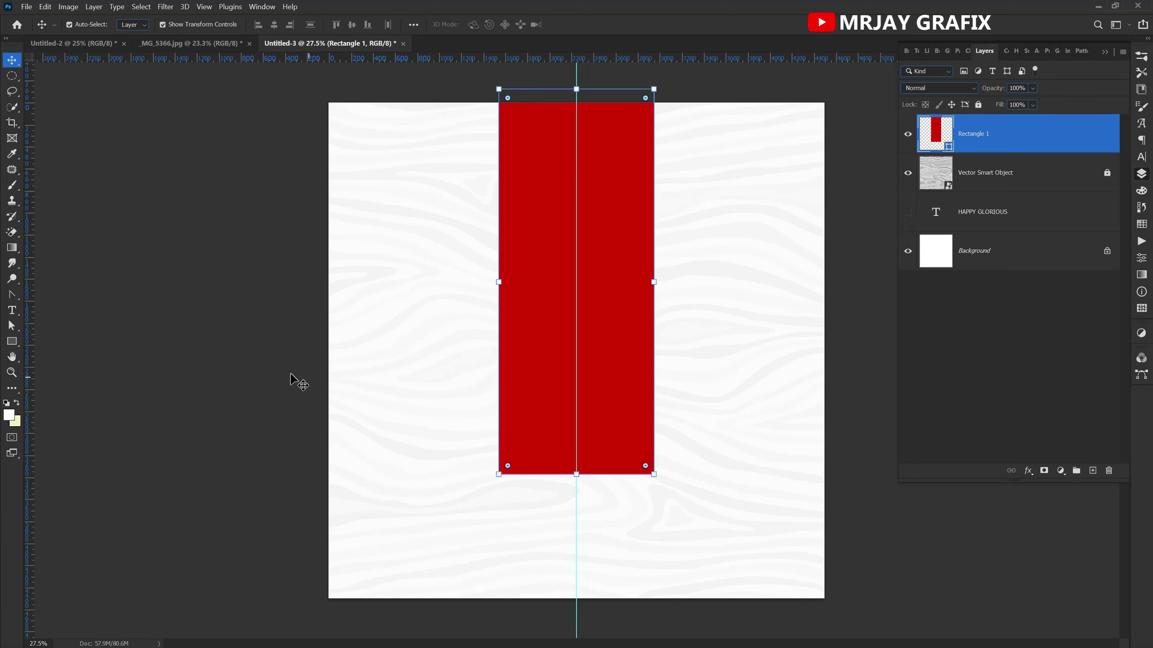
- Try to pull the red rectangle's upper-left corner outward with the Convert Point tool
click(14, 296)
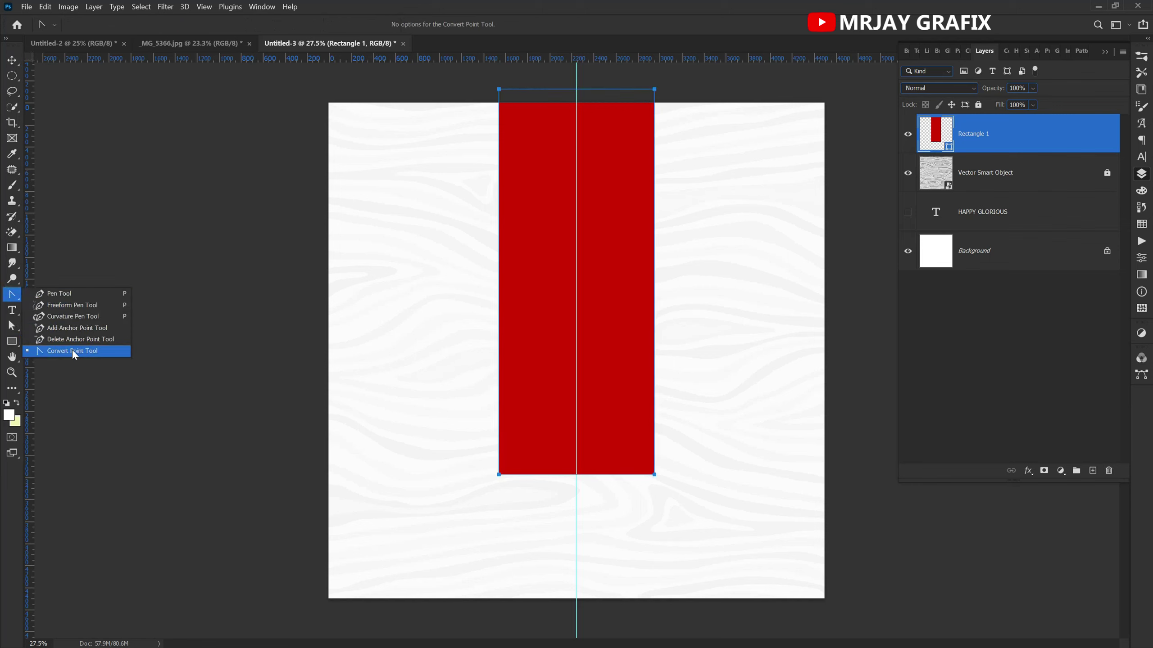
click(72, 351)
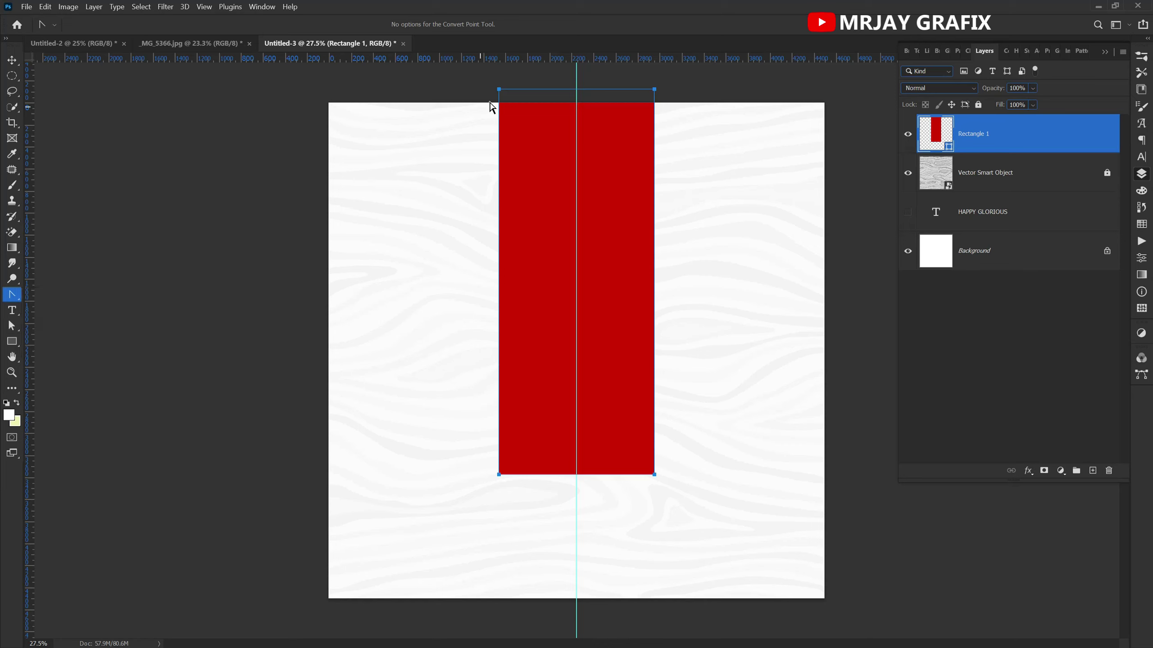
drag(489, 80, 509, 97)
click(499, 91)
drag(500, 90, 377, 99)
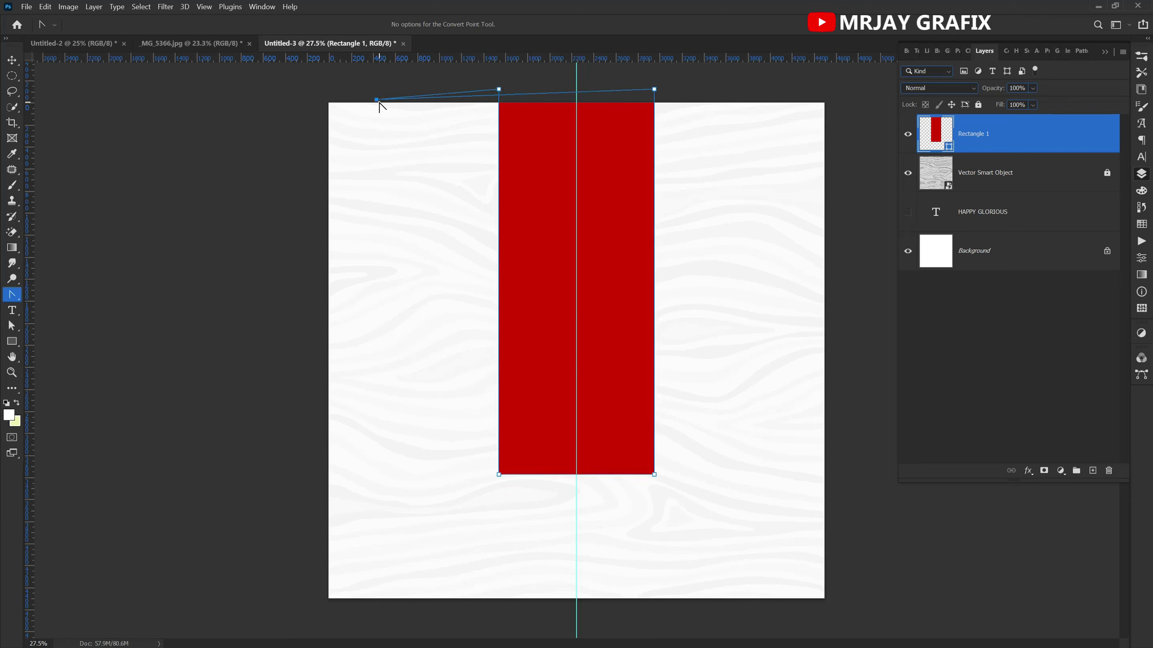
key(ctrl+z)
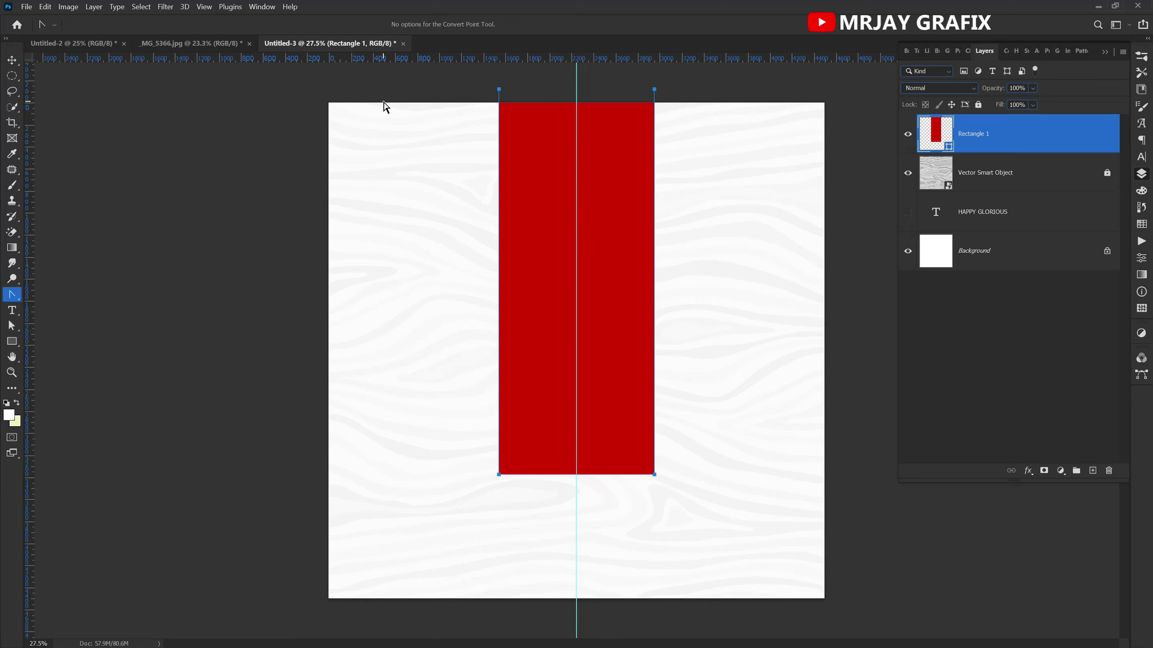
key(ctrl+shift+z)
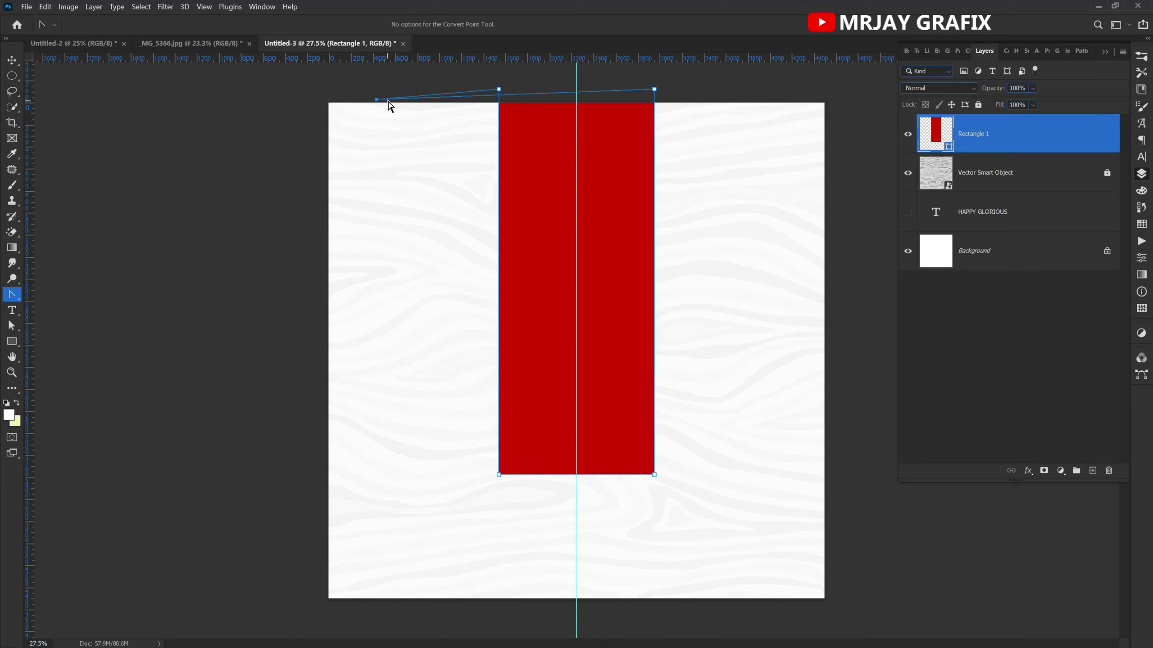
key(ctrl+z)
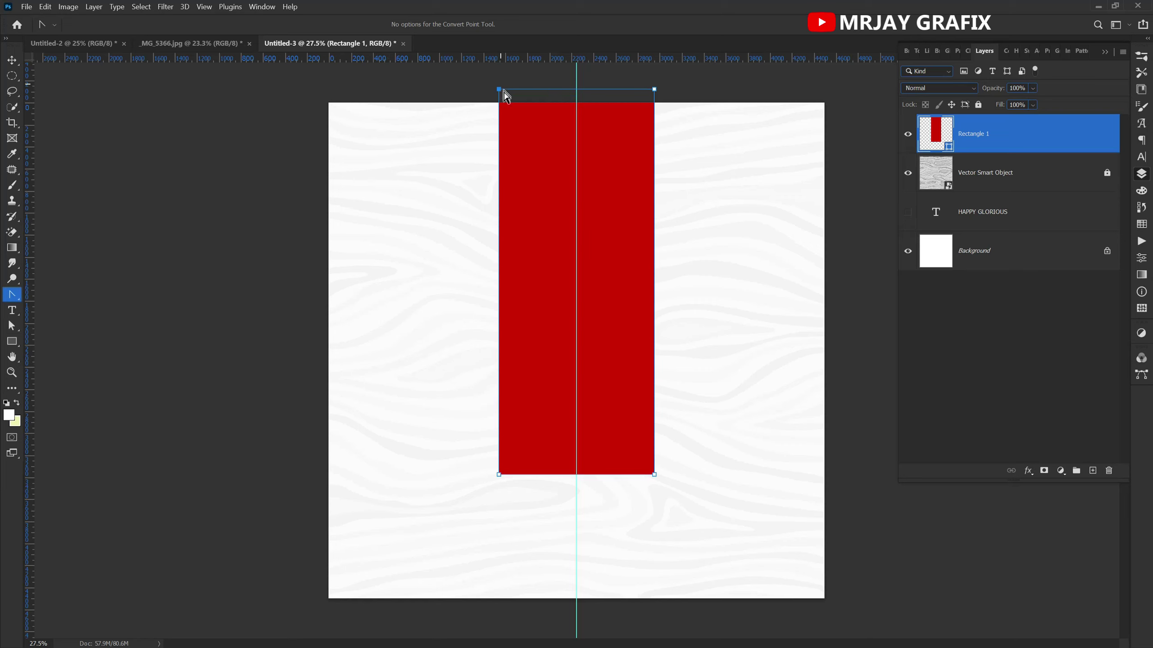
- Pull the red rectangle's two upper corners outward beyond the left and right canvas edges so the shape tapers downward
click(484, 79)
drag(499, 90, 294, 92)
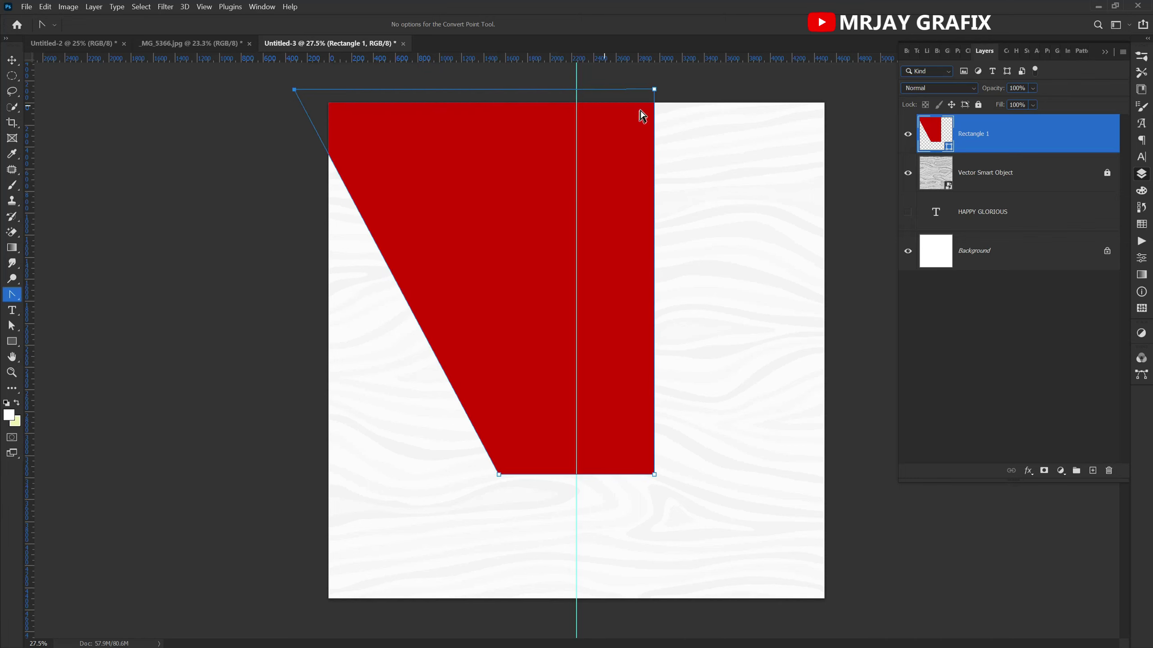
drag(636, 72, 683, 110)
drag(654, 90, 888, 97)
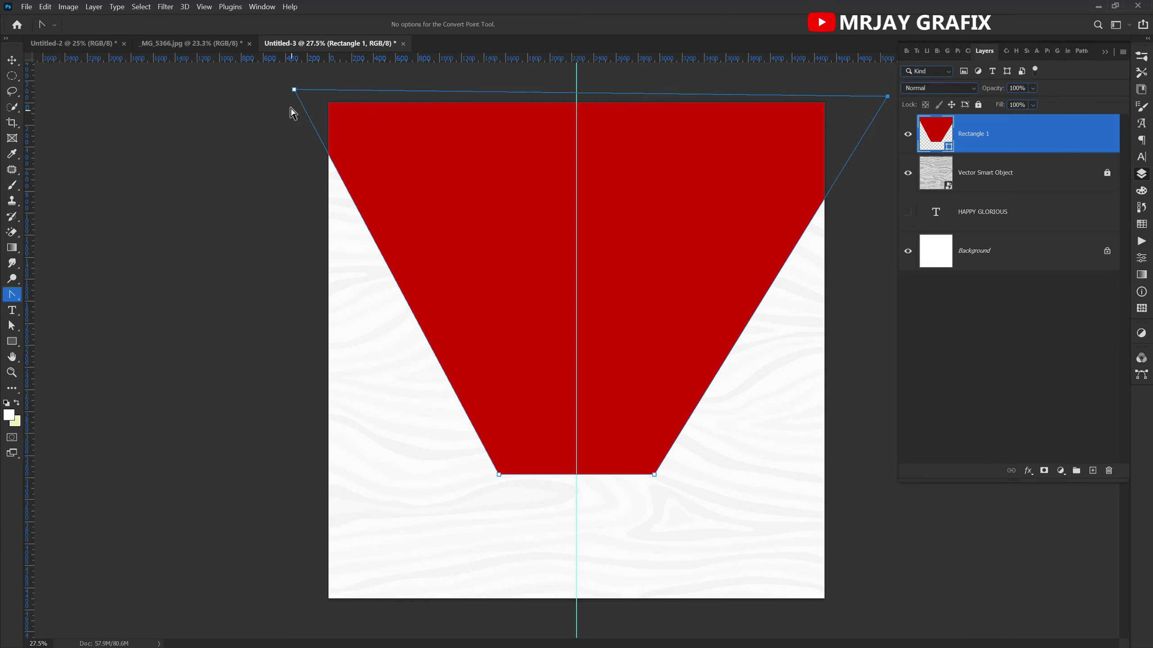
- Pull an extra point from the red shape's upper-left corner and move the original corner outward and down to balance the two slopes
mouse_move(295, 90)
mouse_down()
mouse_move(291, 105)
mouse_move(287, 81)
mouse_move(277, 88)
mouse_up()
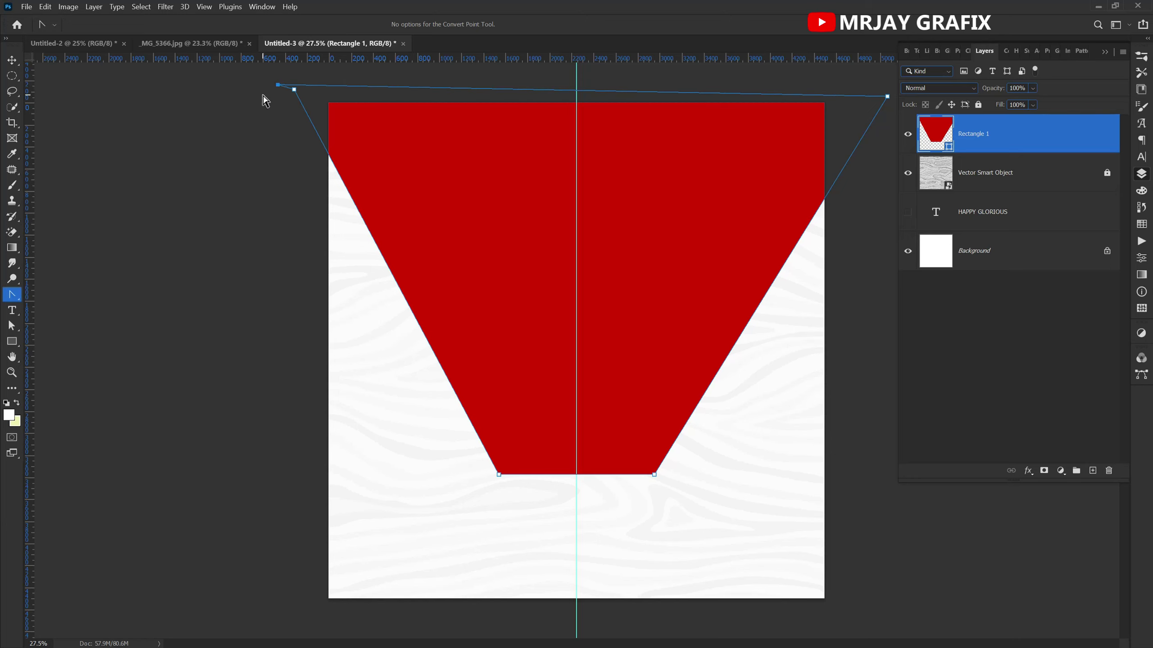
right_click(294, 91)
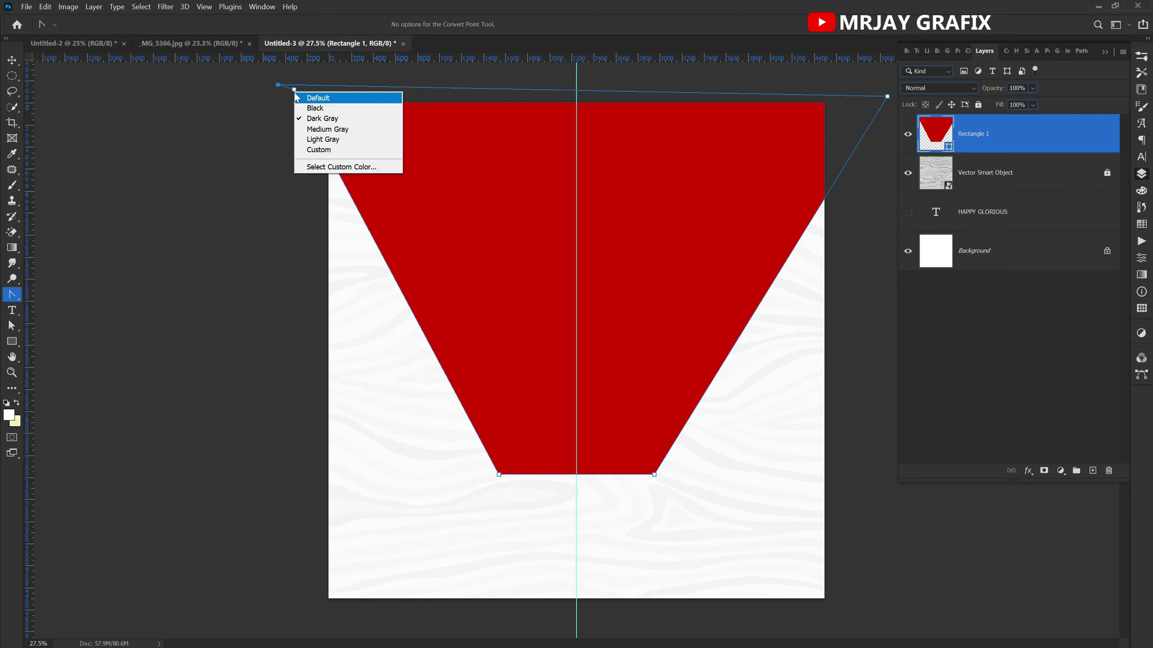
right_click(275, 85)
key(Escape)
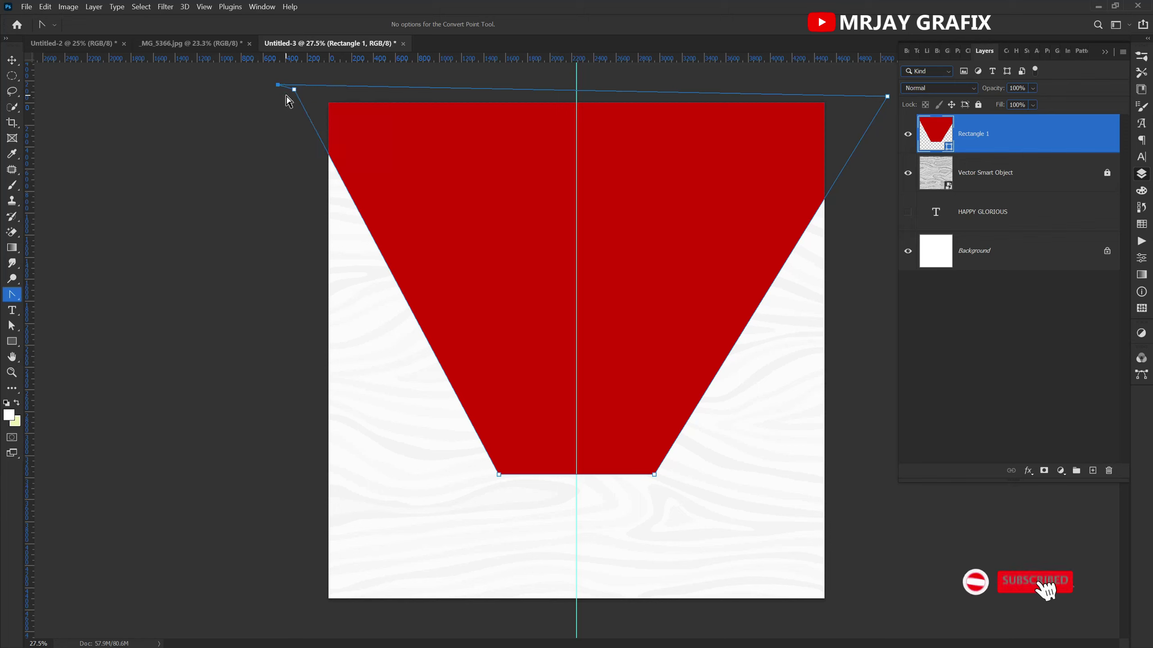
drag(294, 89, 269, 119)
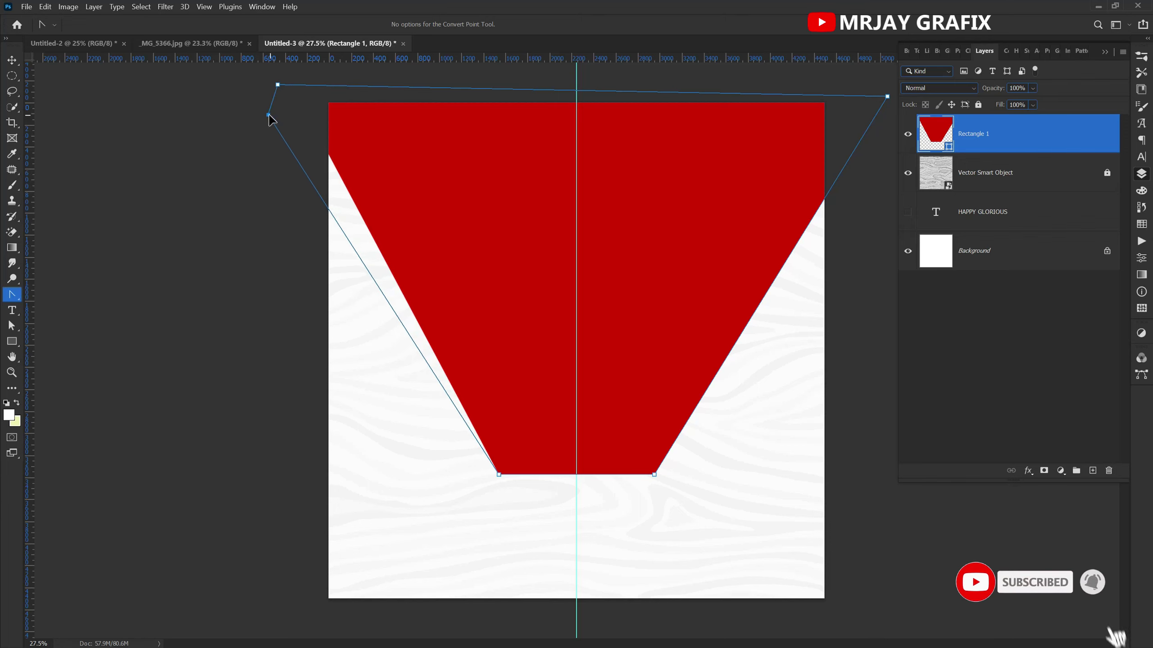
click(178, 289)
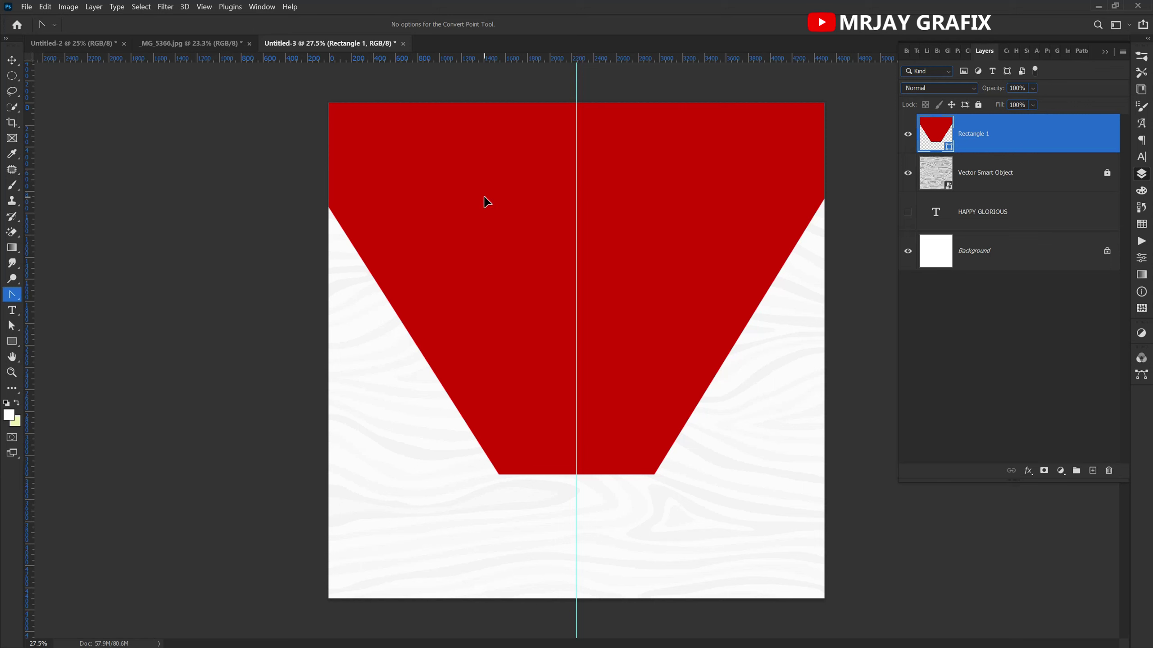
- Nudge the red shape slightly left to align it with the centre guide, and deselect it
key(v)
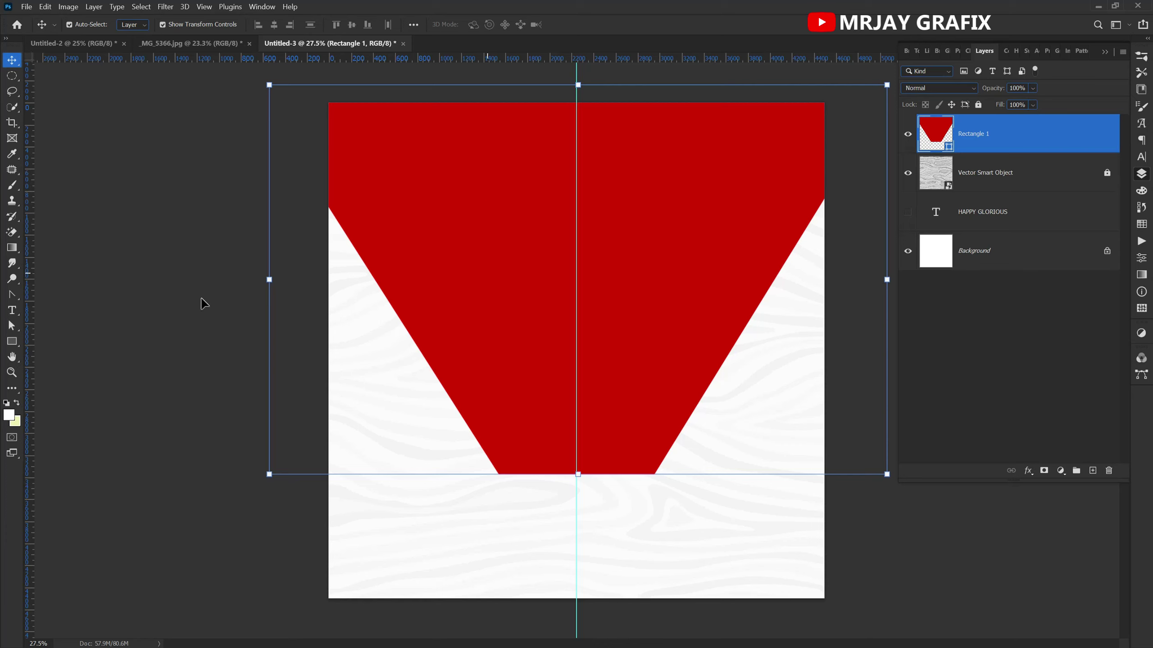
key(shift+Left)
key(shift+Left)
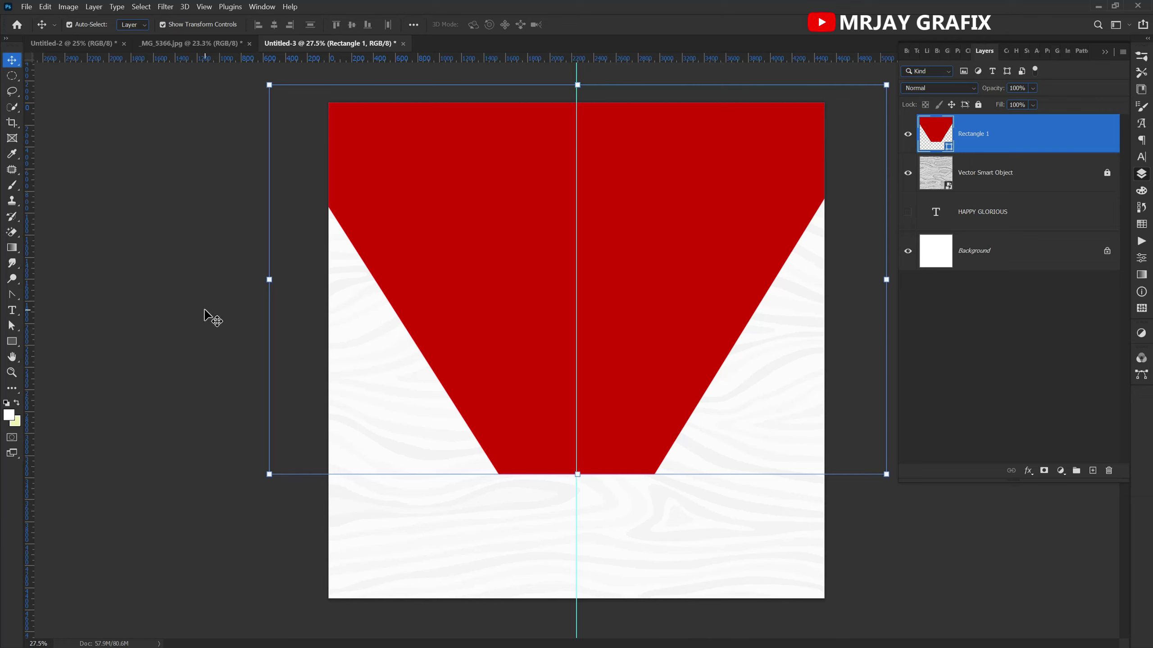
click(136, 323)
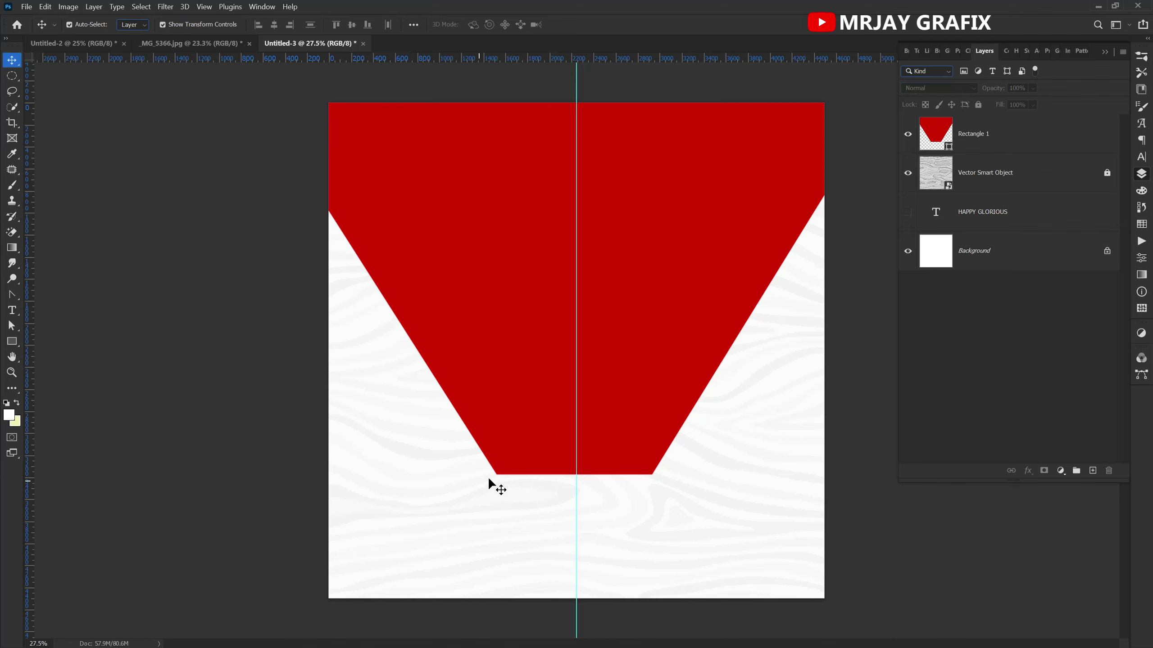
- Move the red shape's lower-left corner horizontally to the centre guide with the Convert Point tool
click(508, 473)
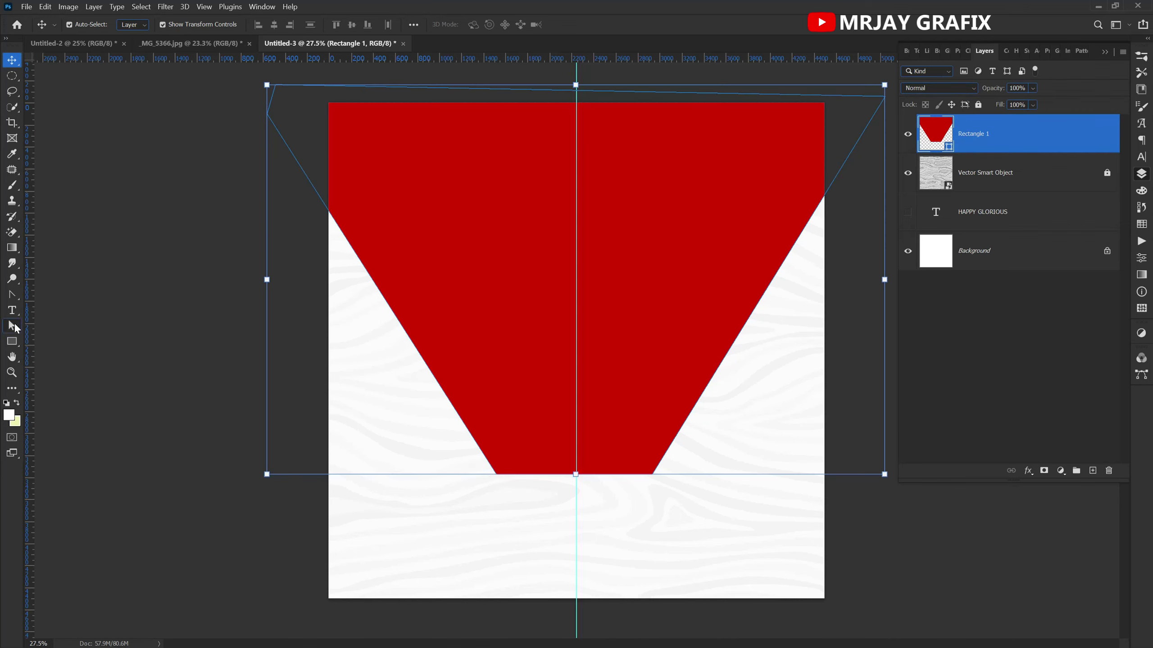
click(12, 294)
click(93, 358)
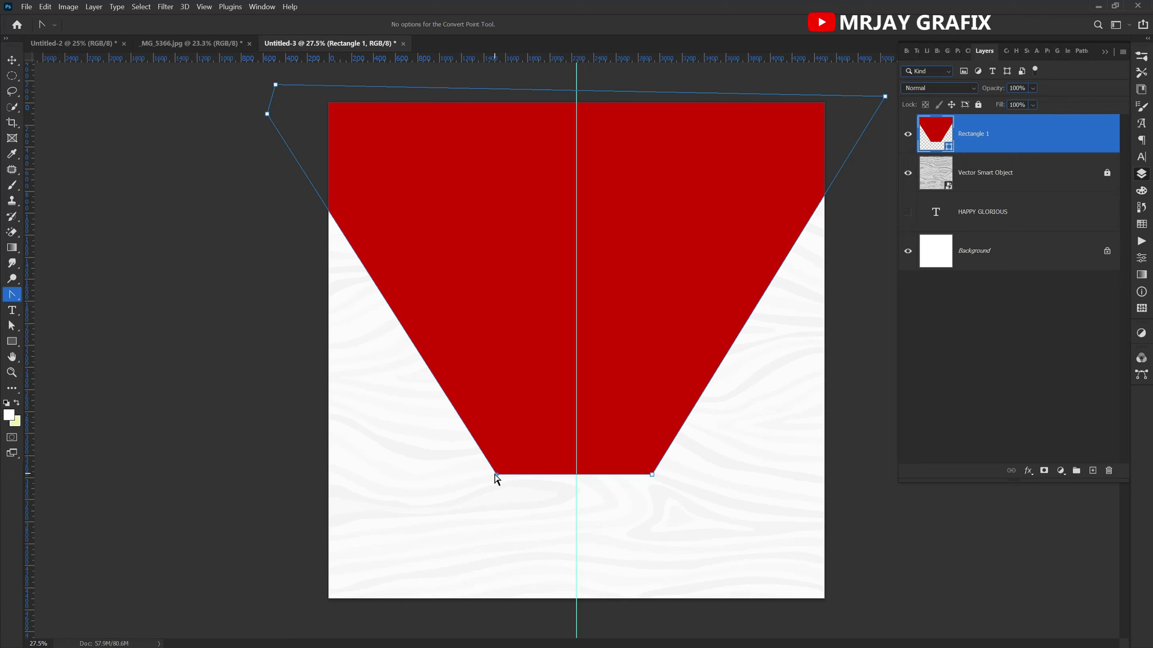
drag(496, 475, 573, 474)
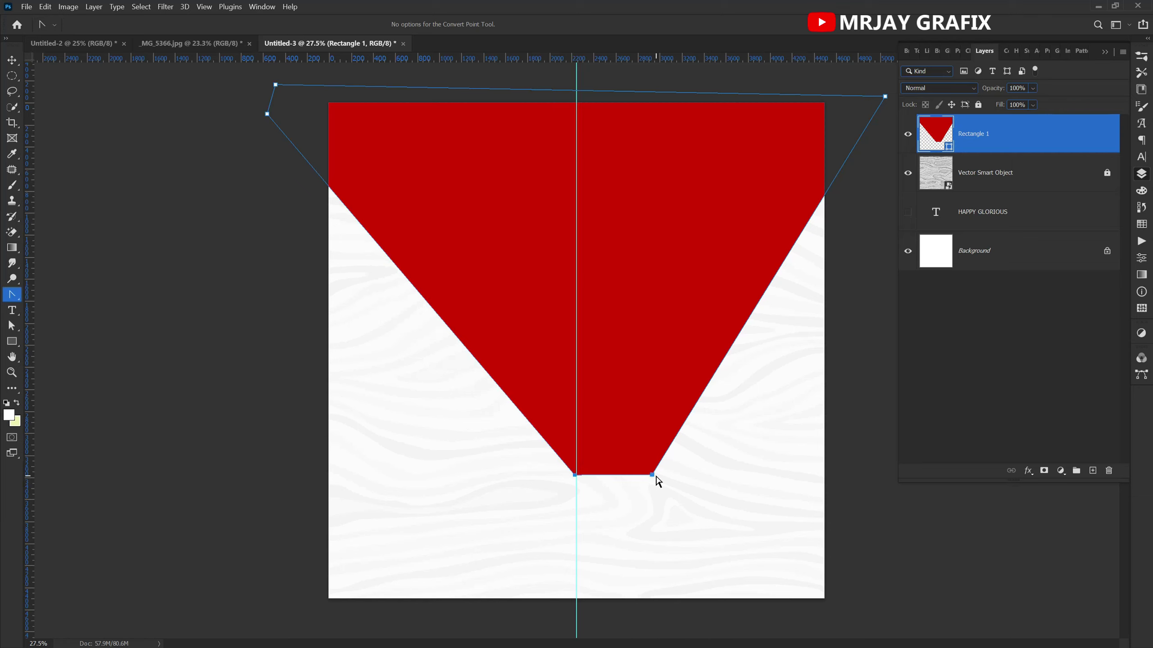
drag(651, 475, 607, 476)
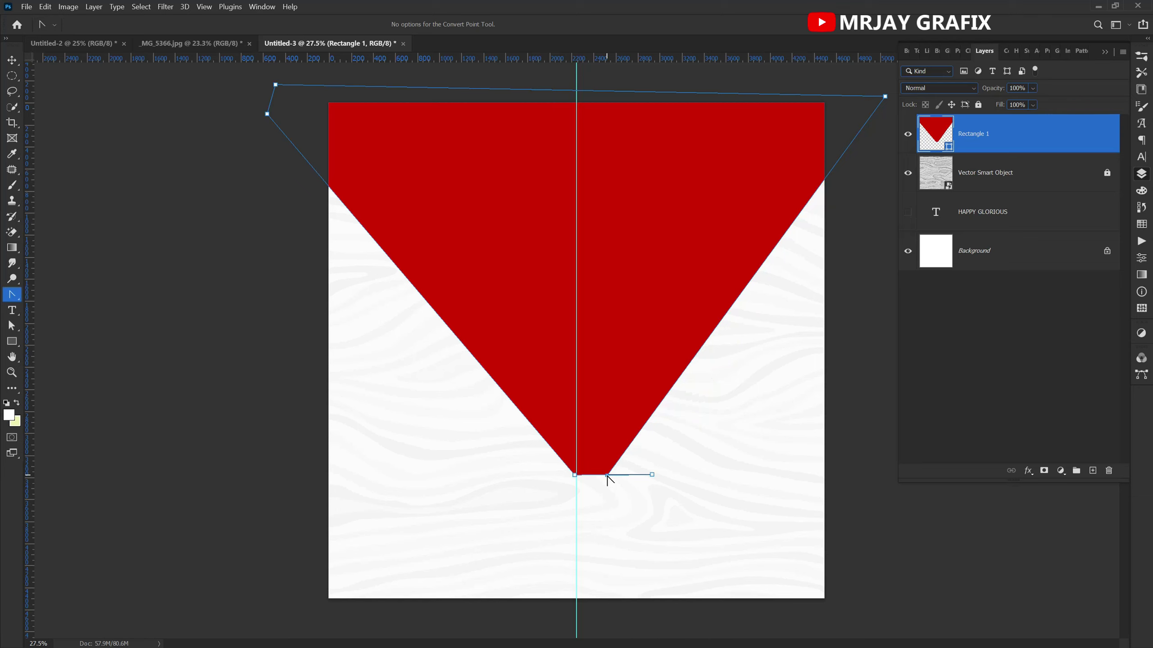
key(ctrl+z)
key(Return)
- Select the red shape's lower-right corner point and move it onto the other lower corner to form a single downward tip
click(639, 435)
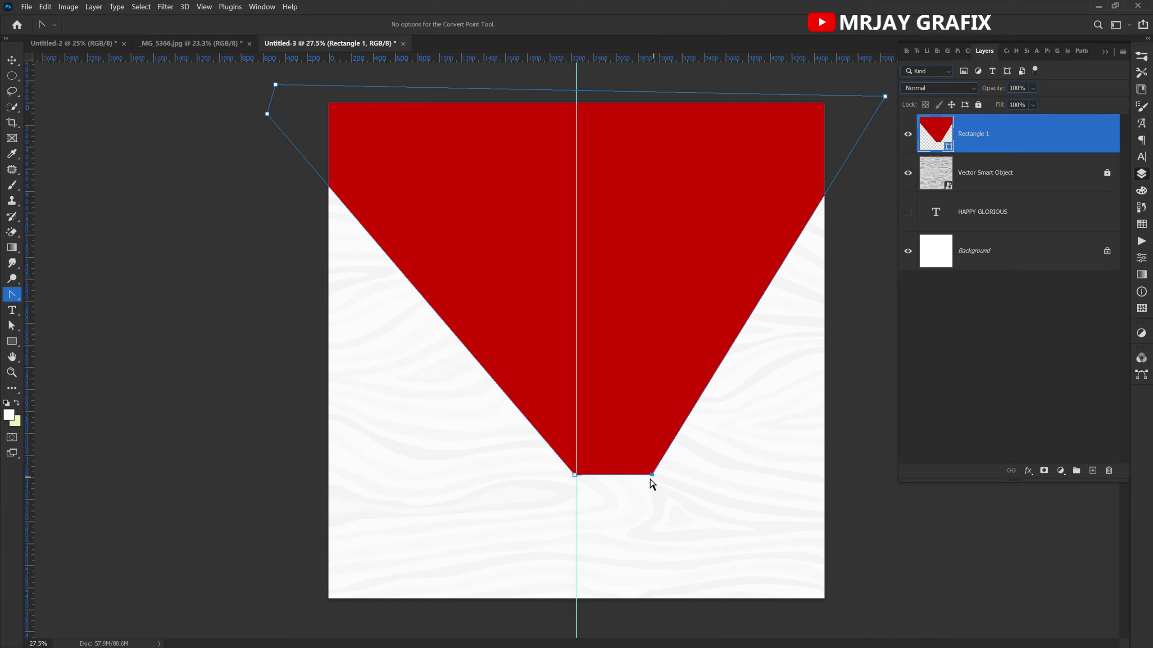
drag(695, 526, 636, 454)
drag(652, 477, 591, 506)
click(466, 506)
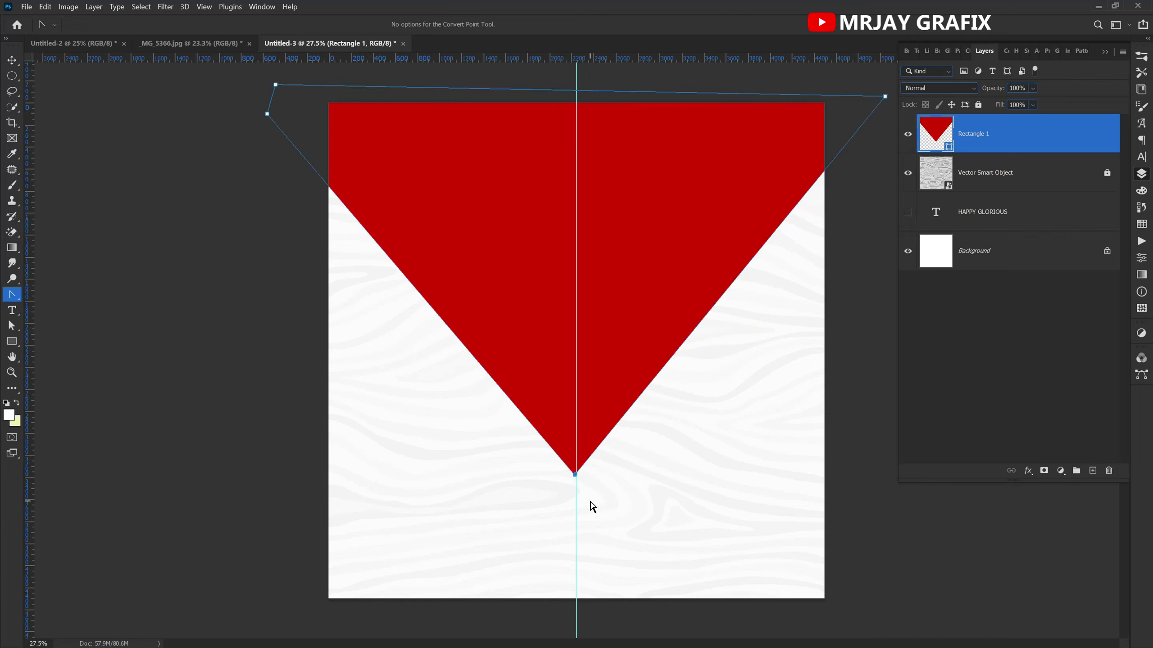
- Nudge the tip of the red shape slightly right onto the centre guide and deselect the path
key(Right)
key(Right)
key(Right)
click(460, 487)
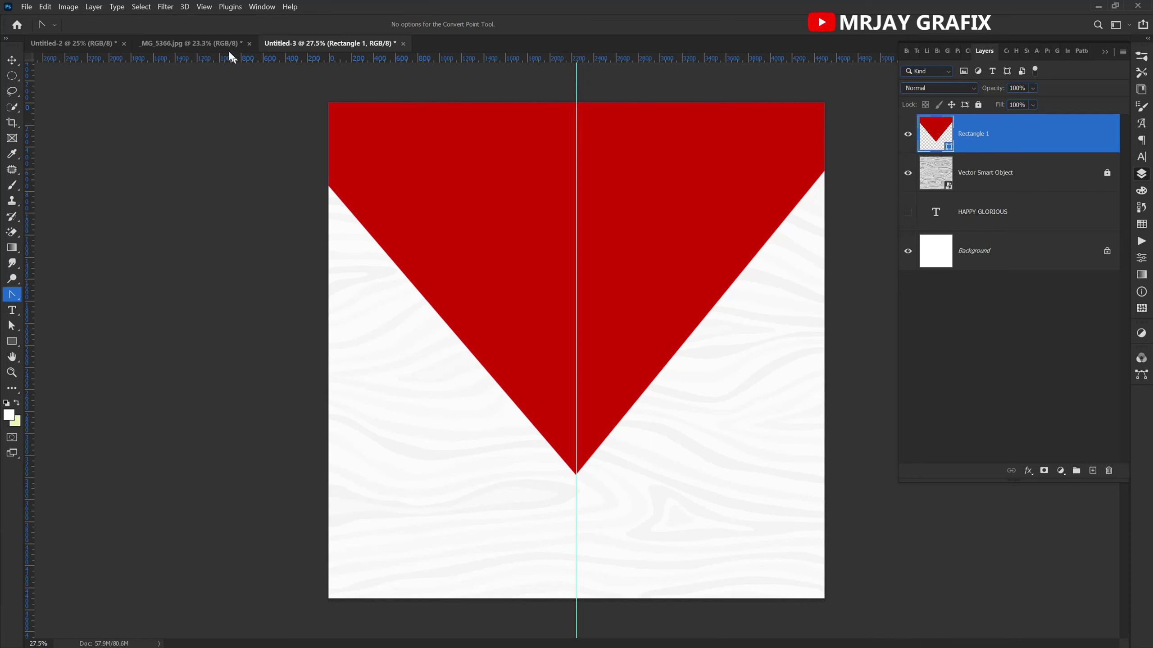
- Add a Gradient Overlay layer style to the red shape, keeping the canvas in view
click(513, 208)
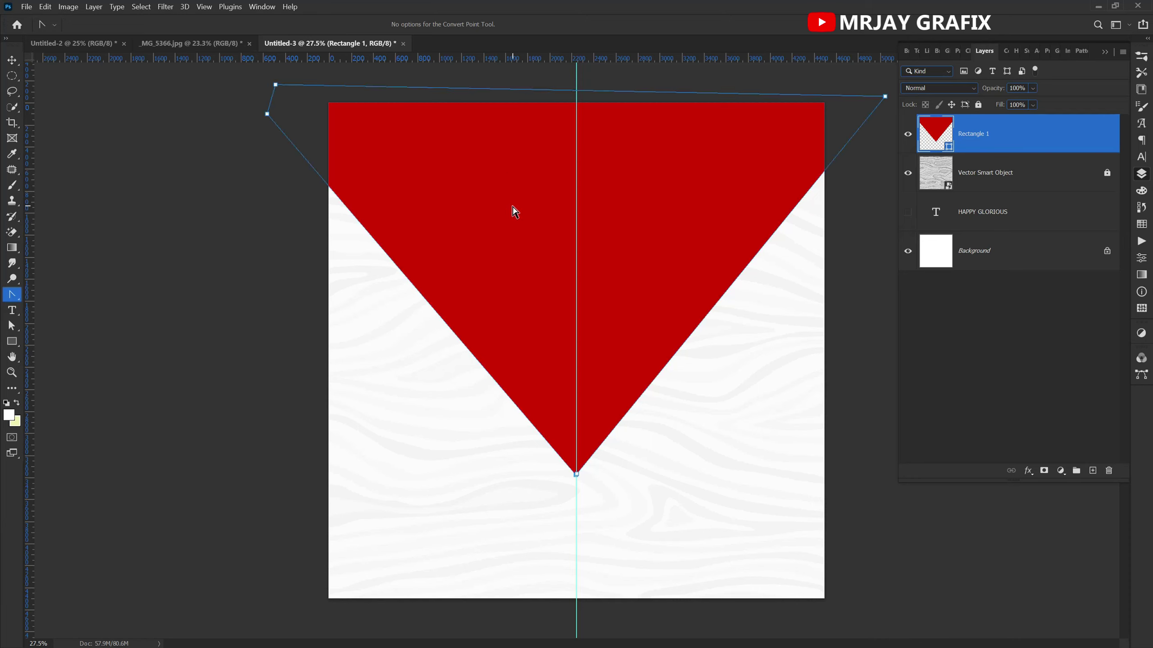
key(v)
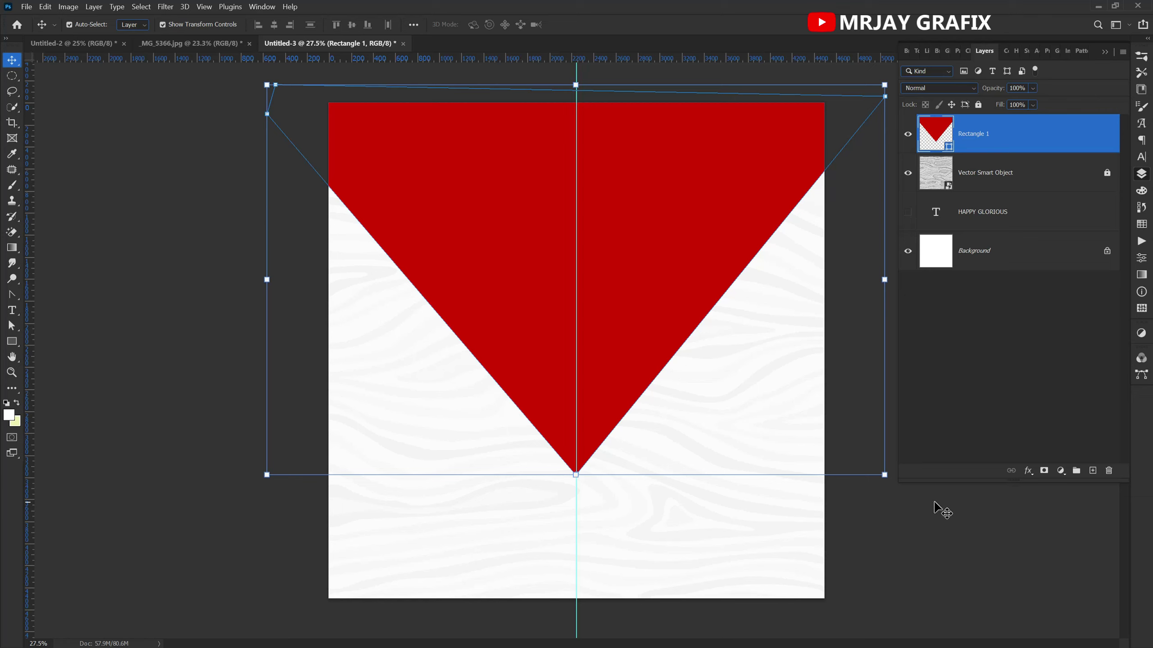
click(1028, 471)
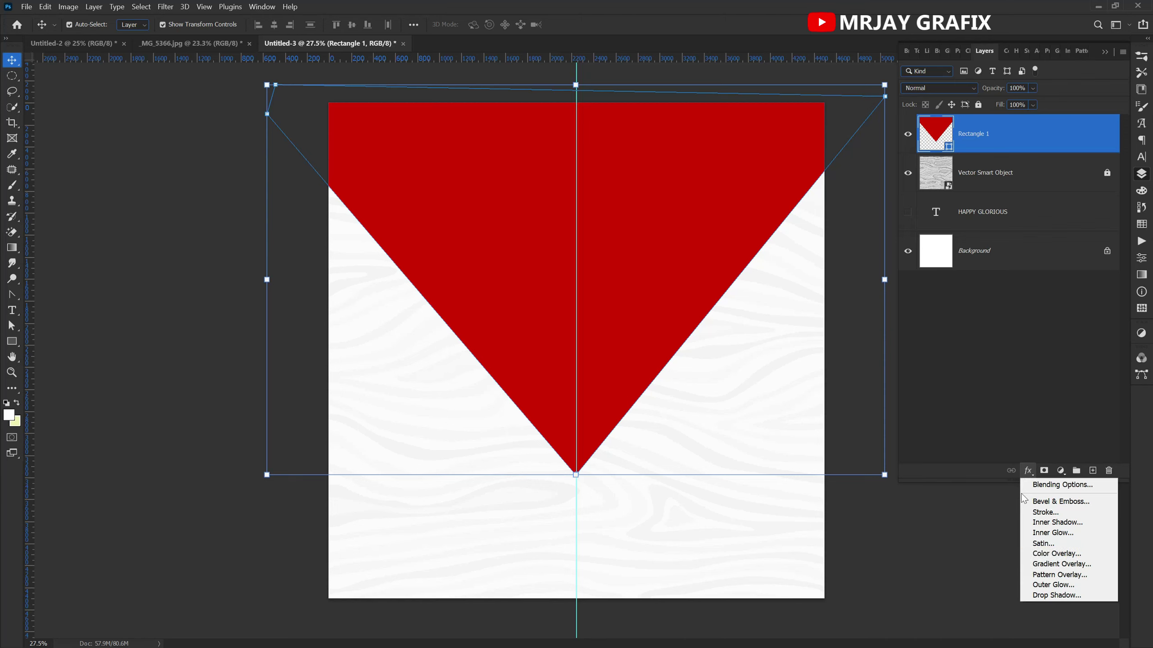
click(1045, 564)
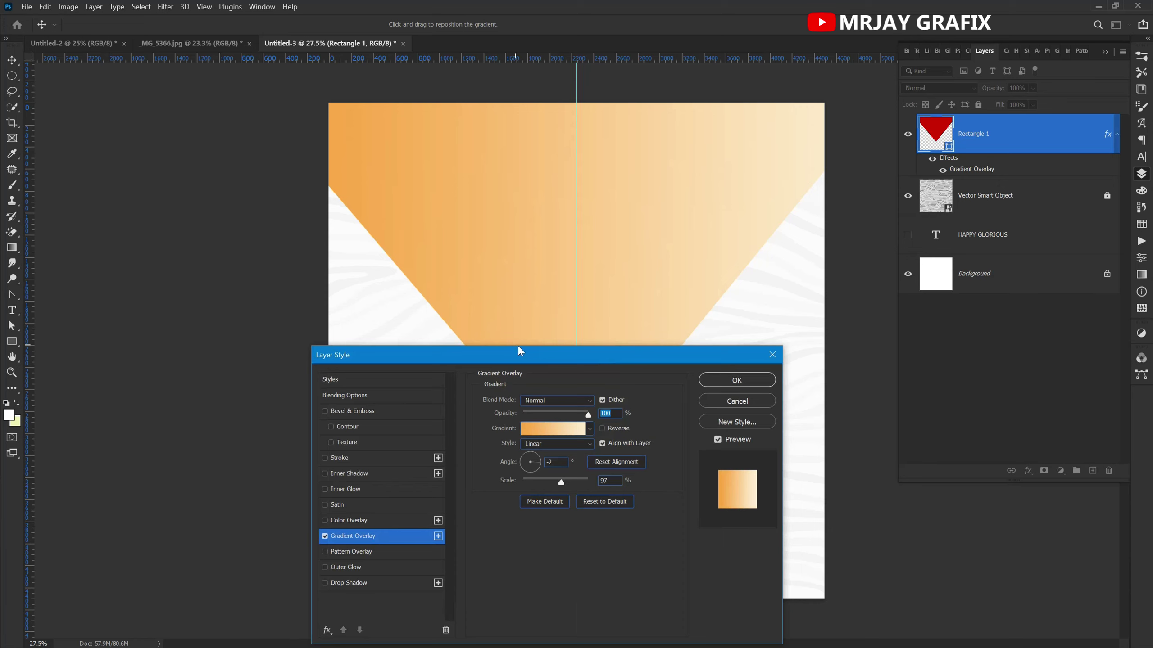
drag(519, 355, 862, 218)
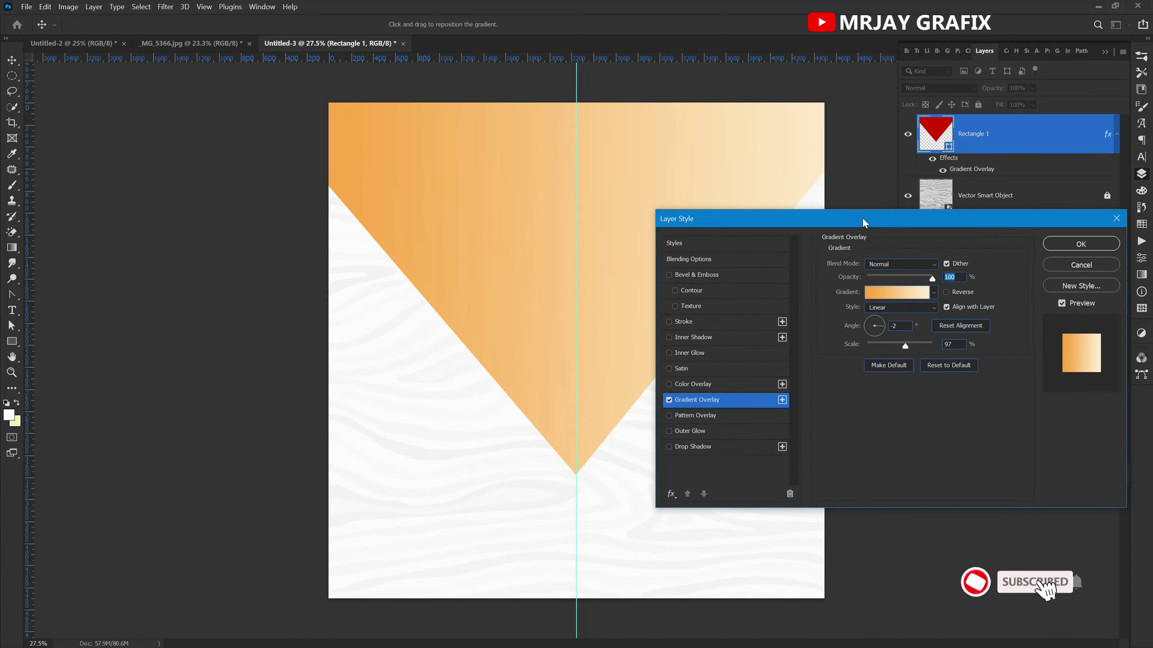
- Set the overlay gradient's starting colour stop to golden orange f9b238
click(888, 298)
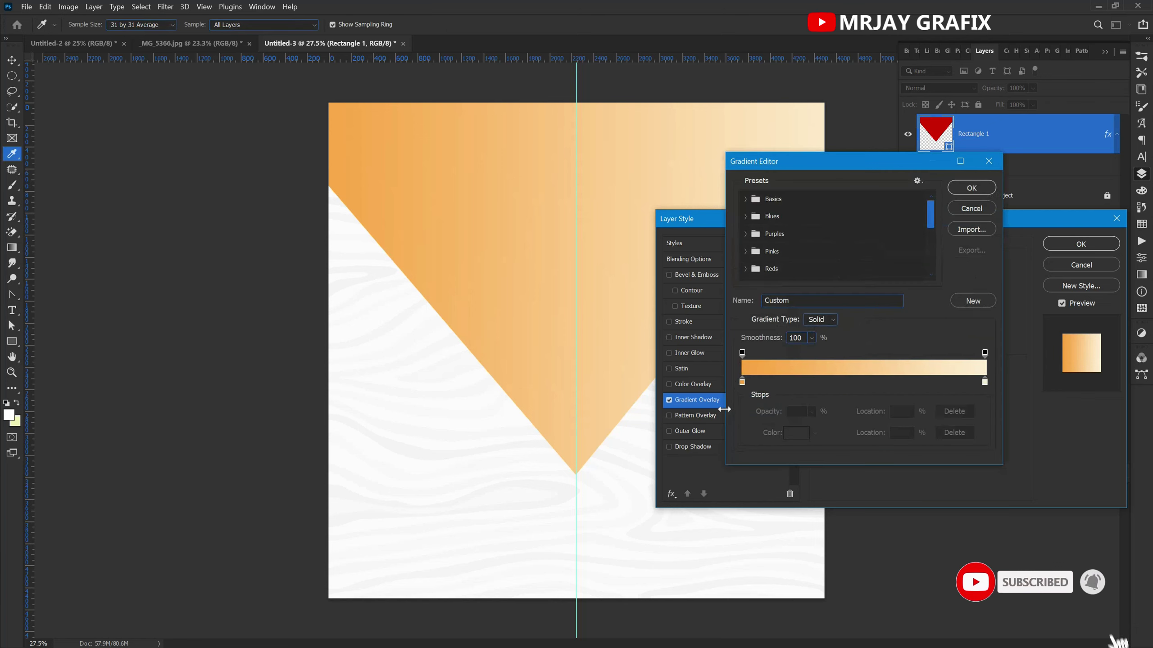
click(741, 382)
click(795, 432)
click(862, 525)
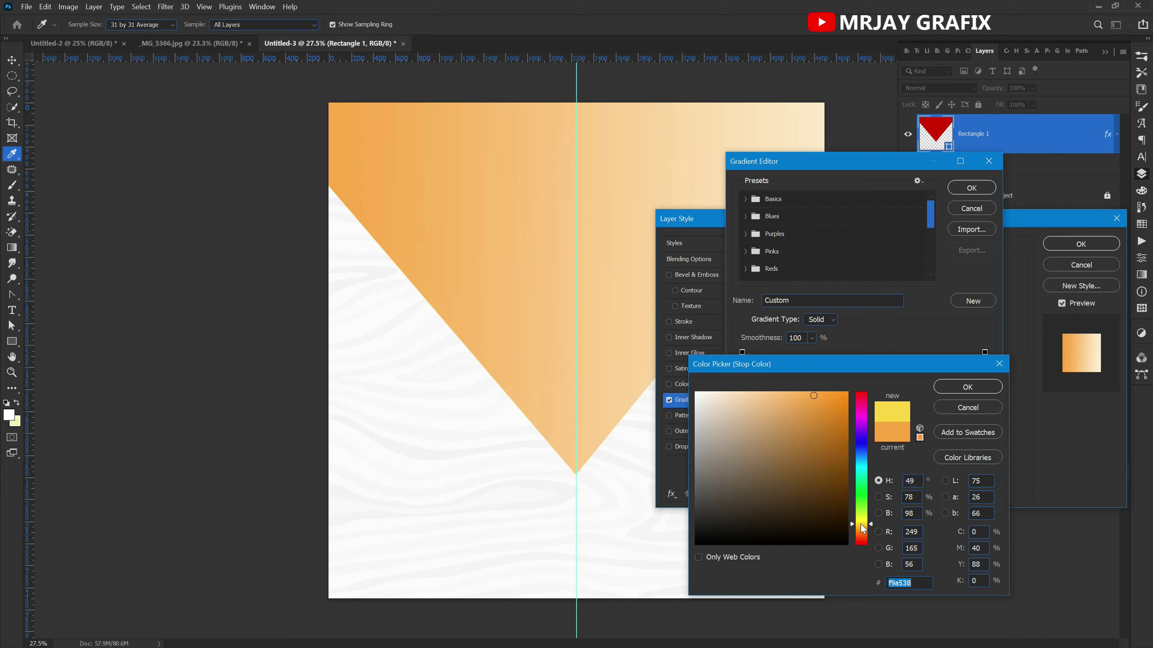
drag(862, 526, 860, 528)
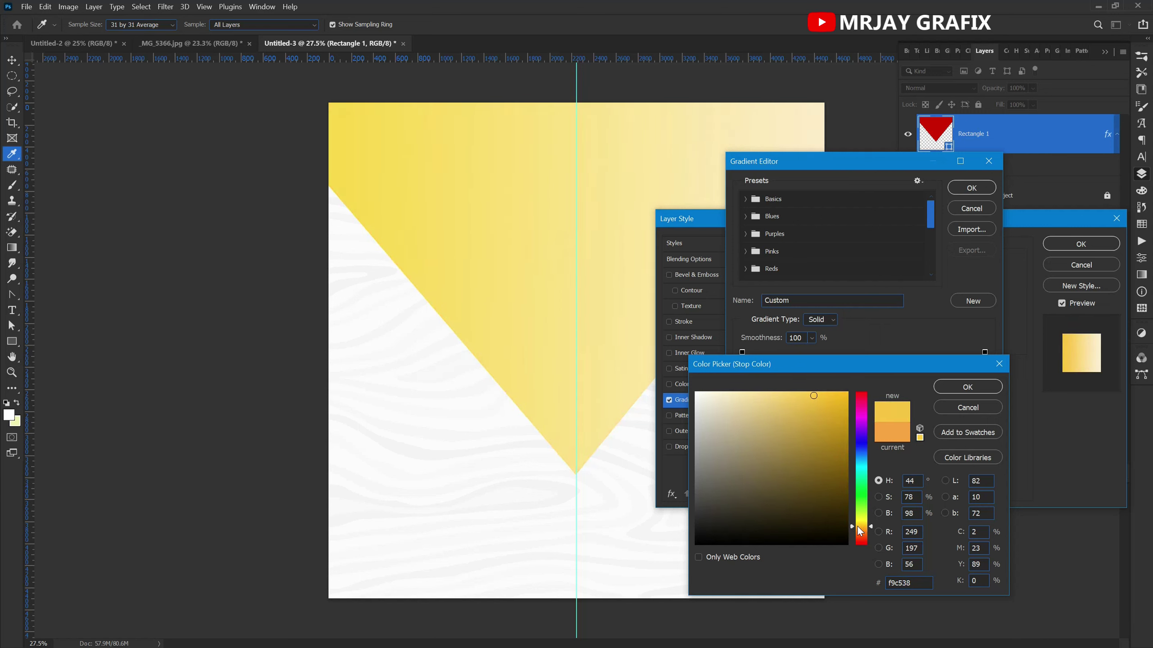
drag(858, 528, 858, 530)
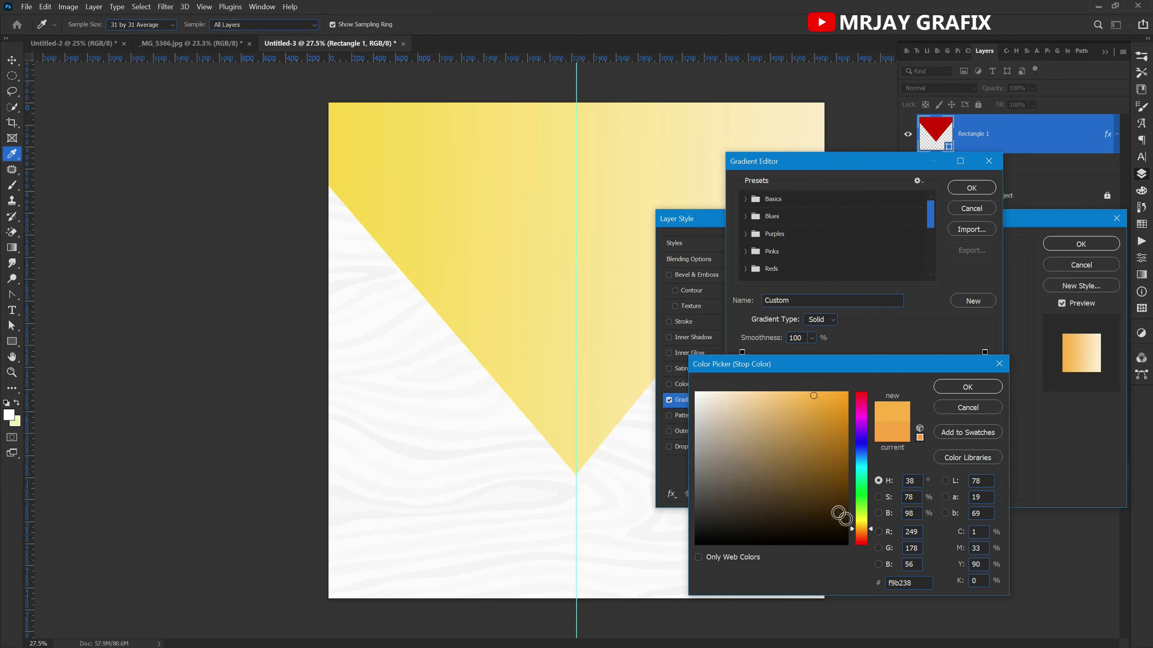
click(982, 386)
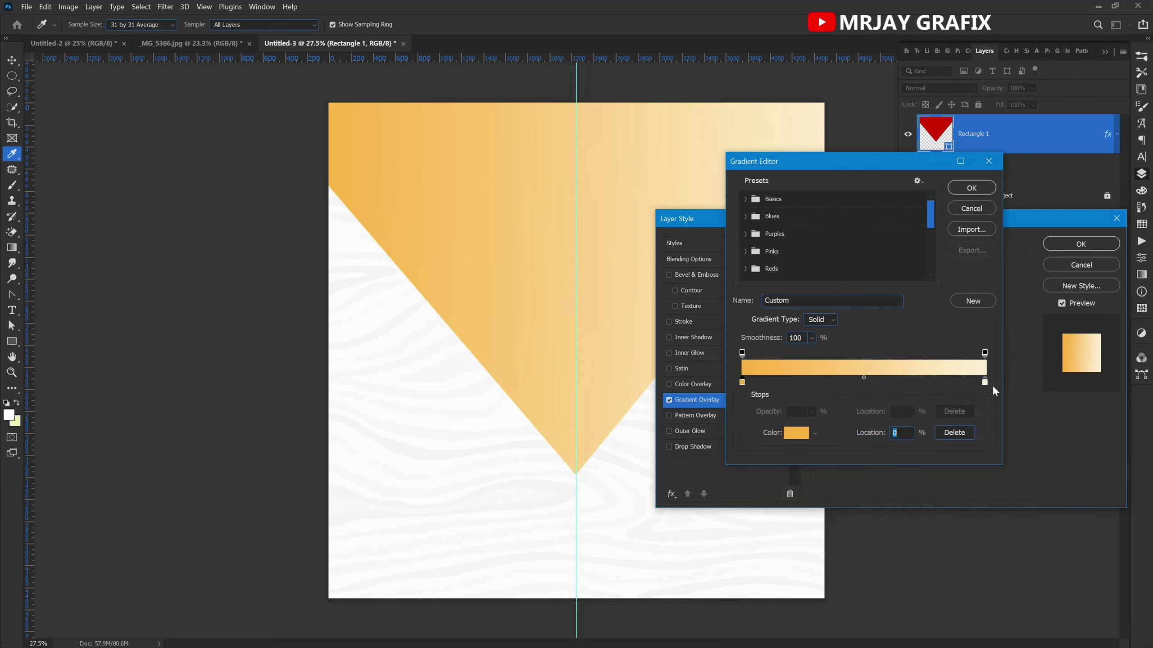
- Set the overlay gradient's end colour stop to deep red c60227, apply the layer style and deselect the shape
click(985, 382)
click(793, 438)
click(863, 409)
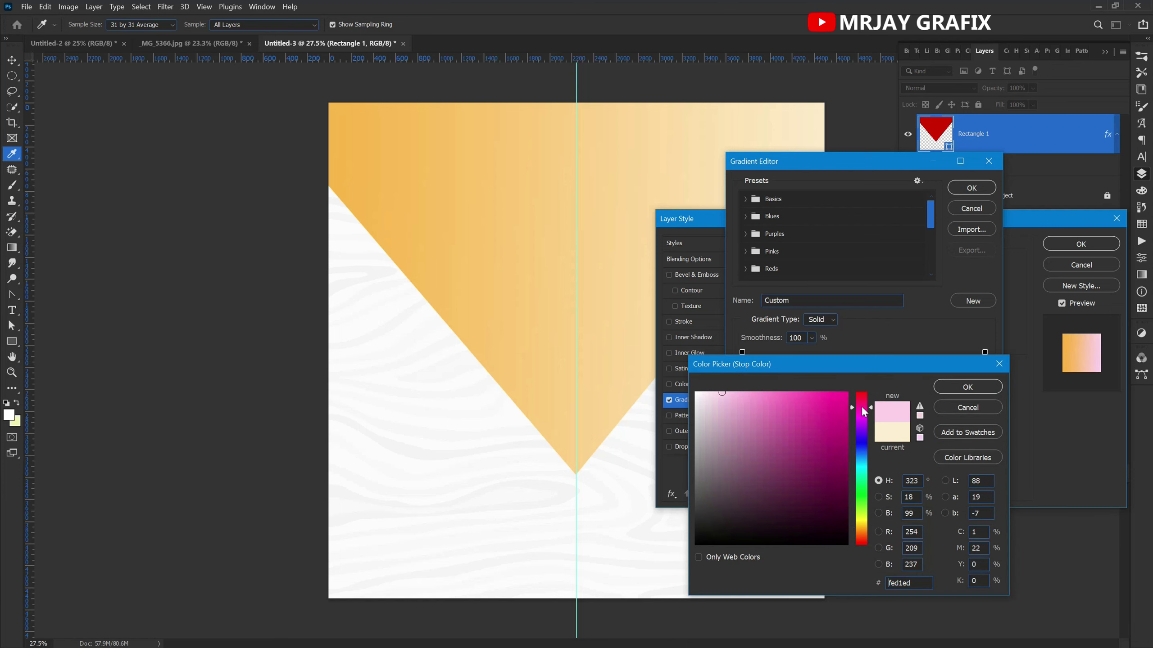
click(845, 408)
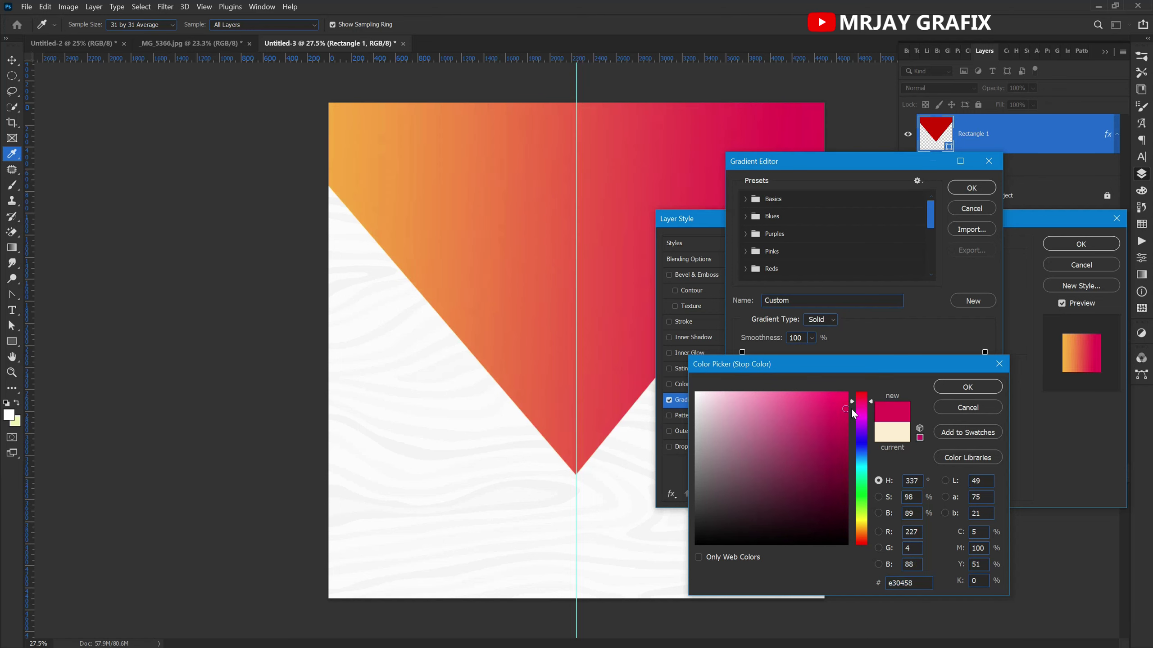
click(861, 397)
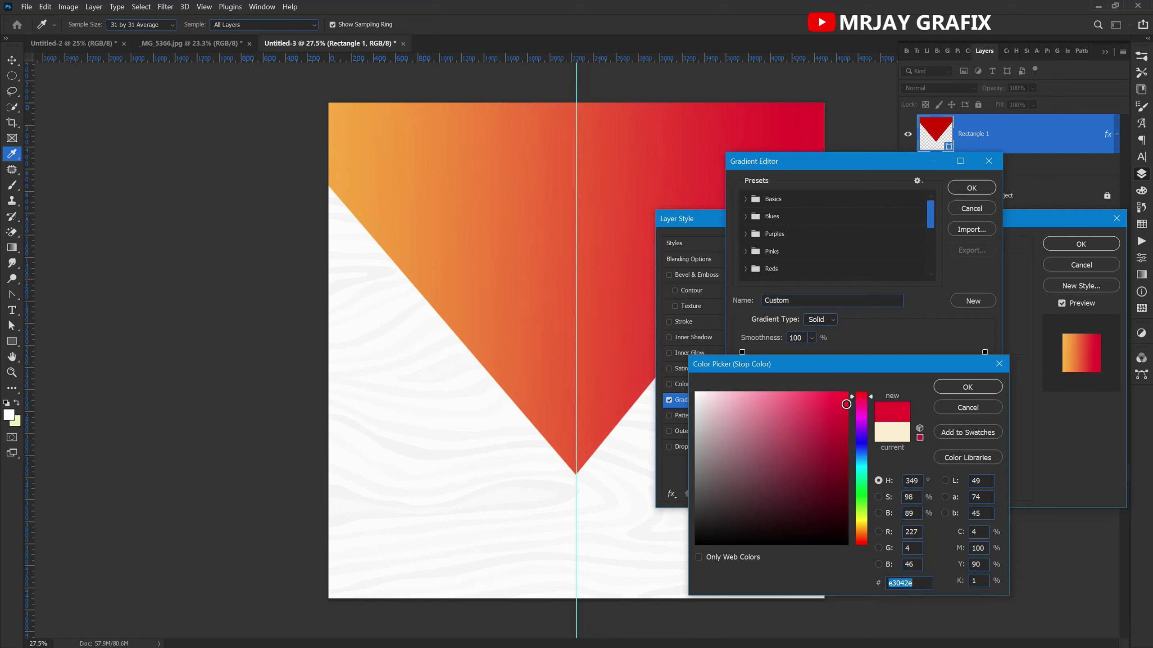
click(848, 425)
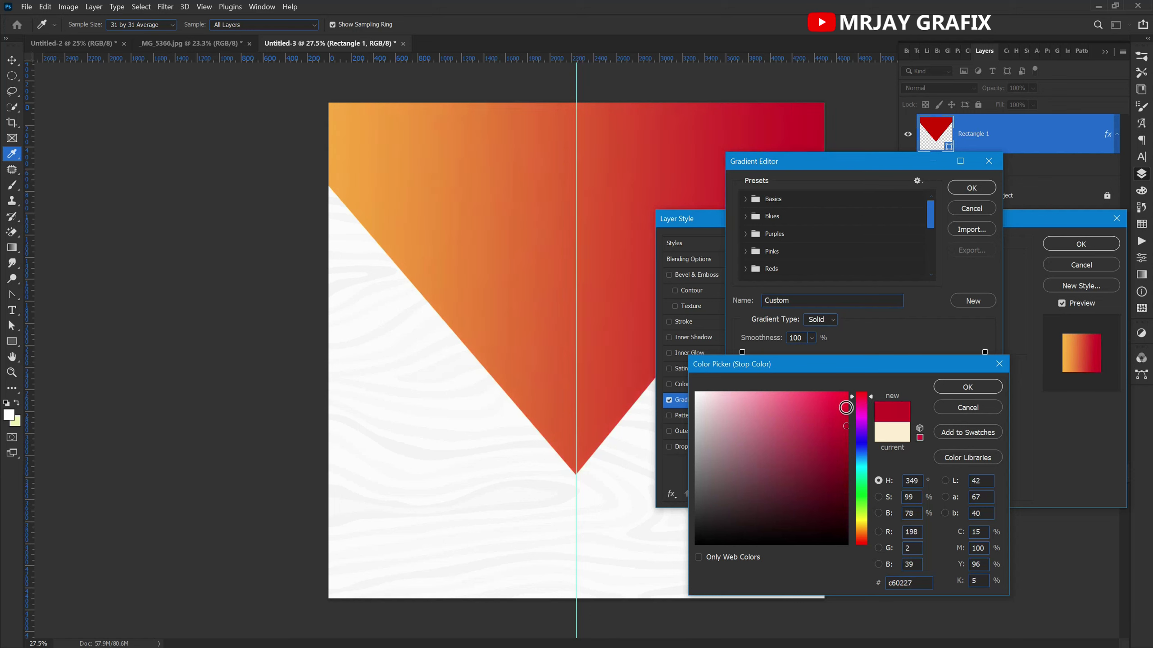
click(838, 427)
drag(838, 368, 771, 271)
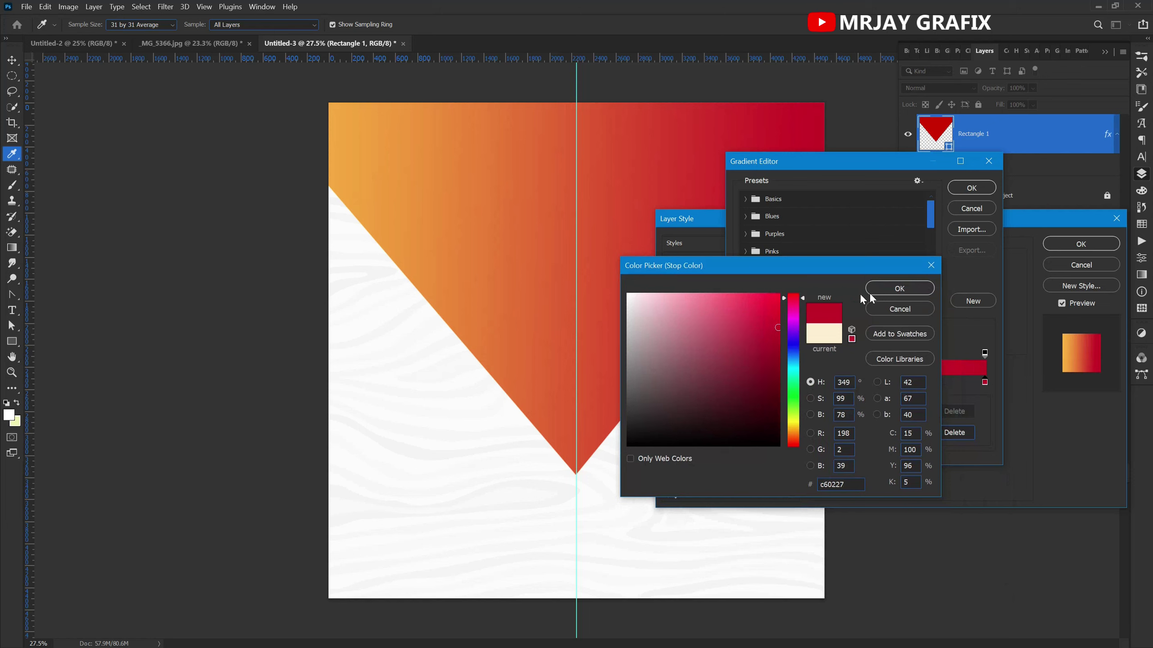
click(890, 290)
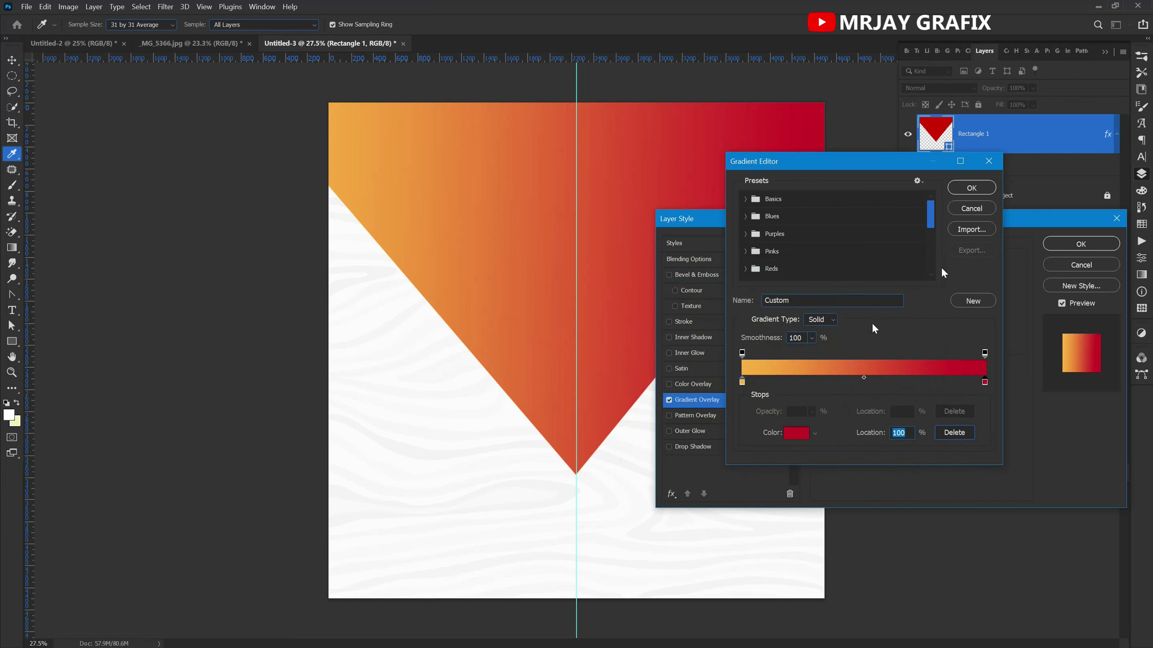
click(971, 188)
click(1074, 244)
click(729, 341)
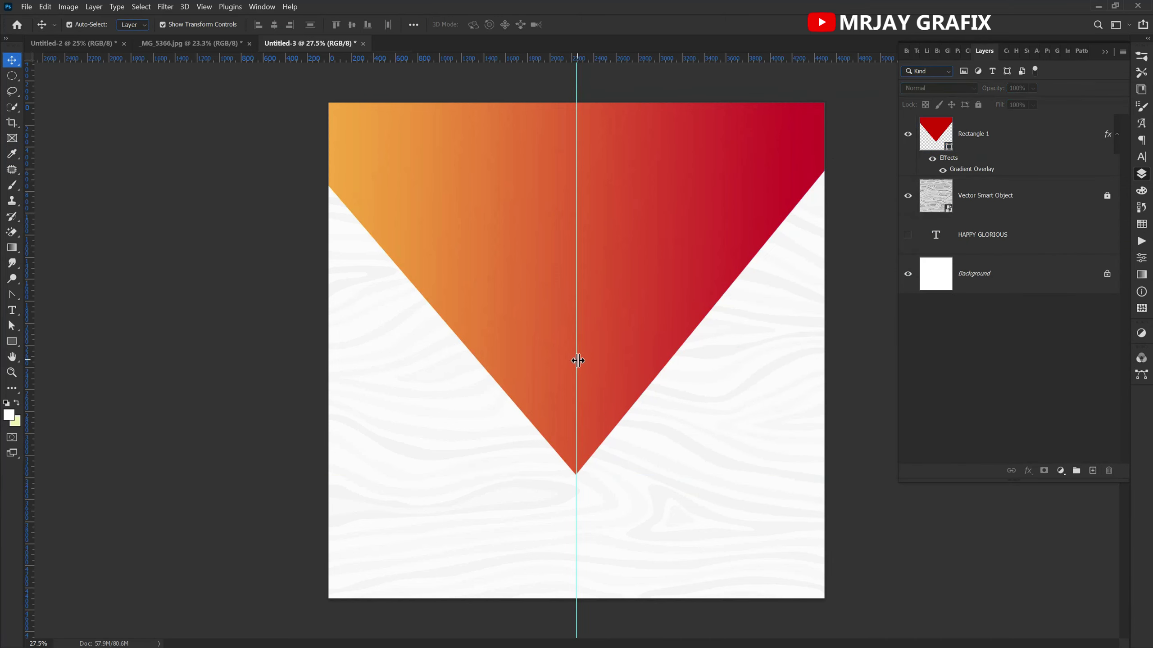
- Remove the vertical centre guide and place a horizontal guide where the gradient shape's left slope meets the canvas edge
drag(575, 359, 28, 355)
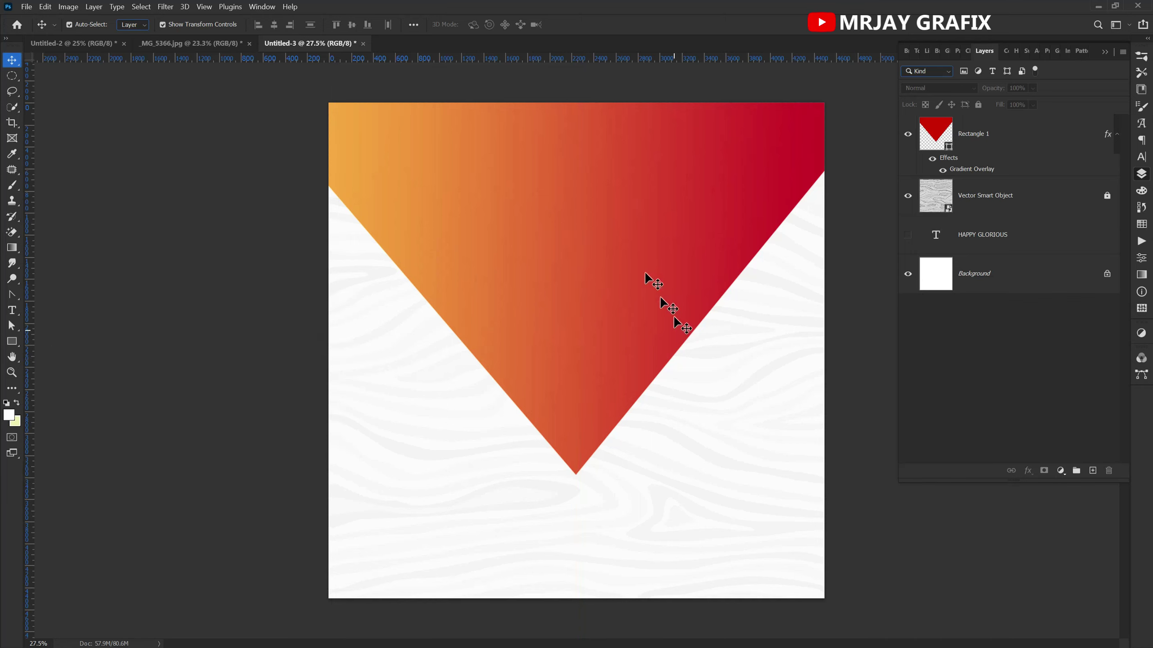
click(517, 231)
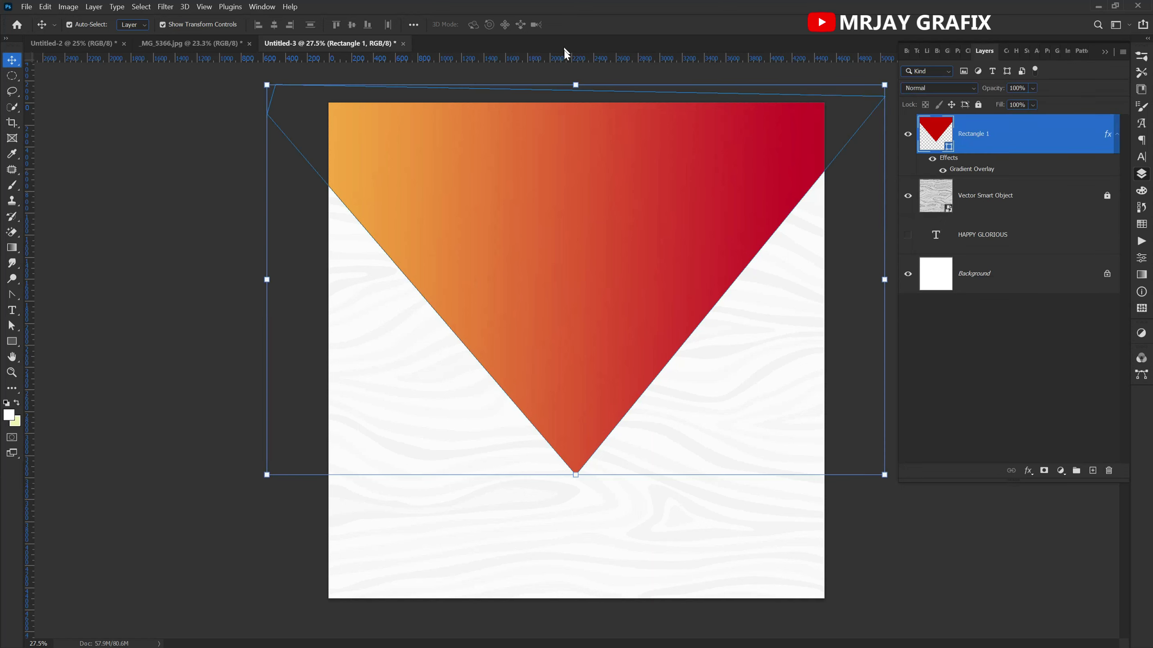
drag(559, 68, 558, 185)
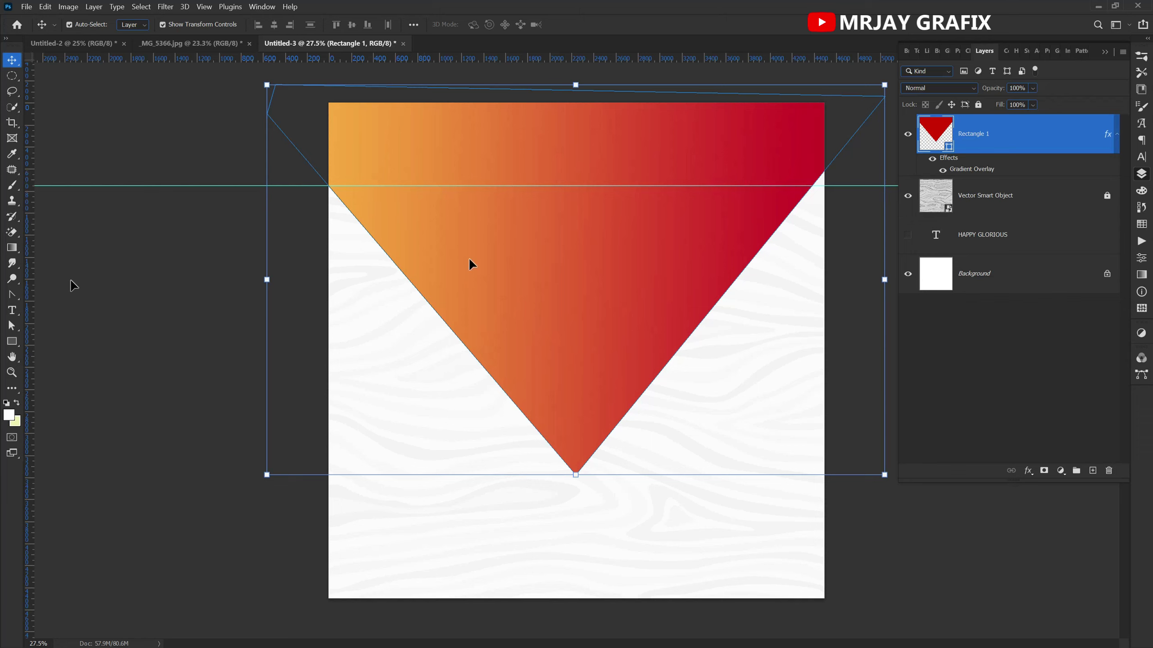
- Add an anchor point on the shape's right slope at the guide, move it just past the canvas edge to match the left slope, and deselect
right_click(12, 296)
click(59, 350)
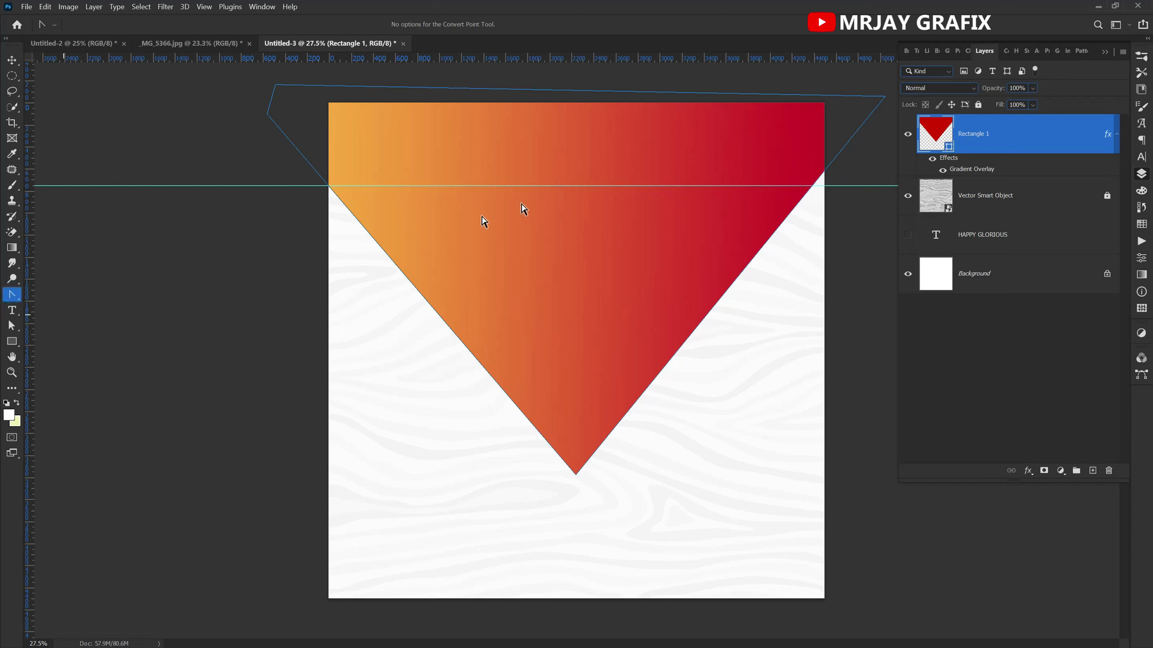
right_click(813, 187)
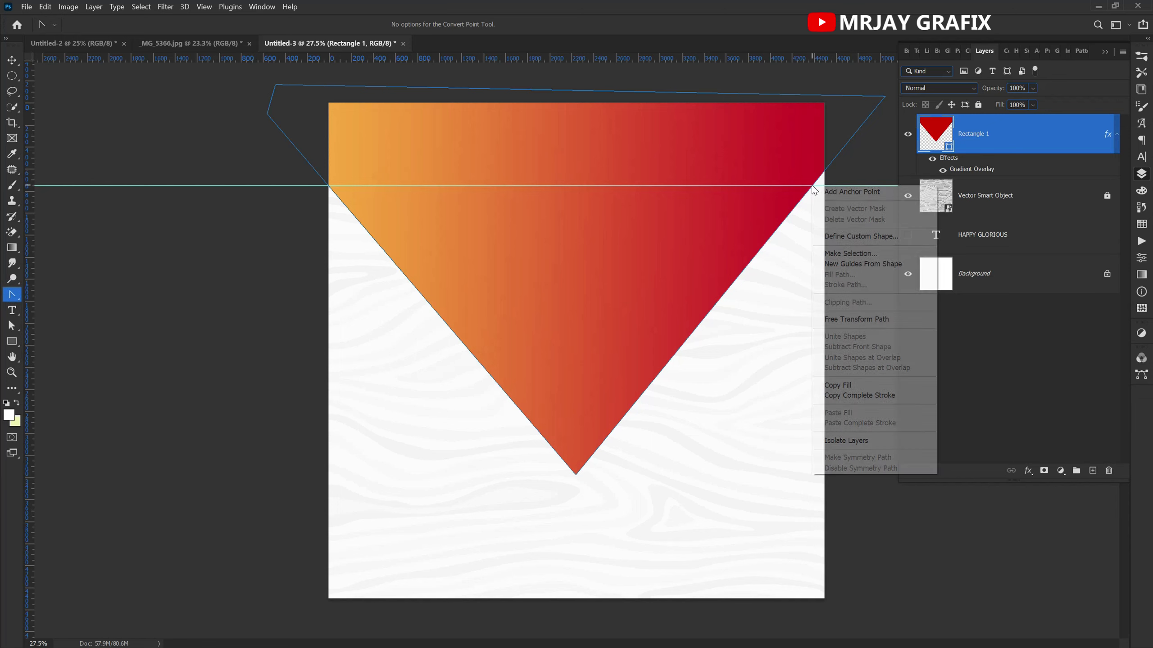
click(817, 189)
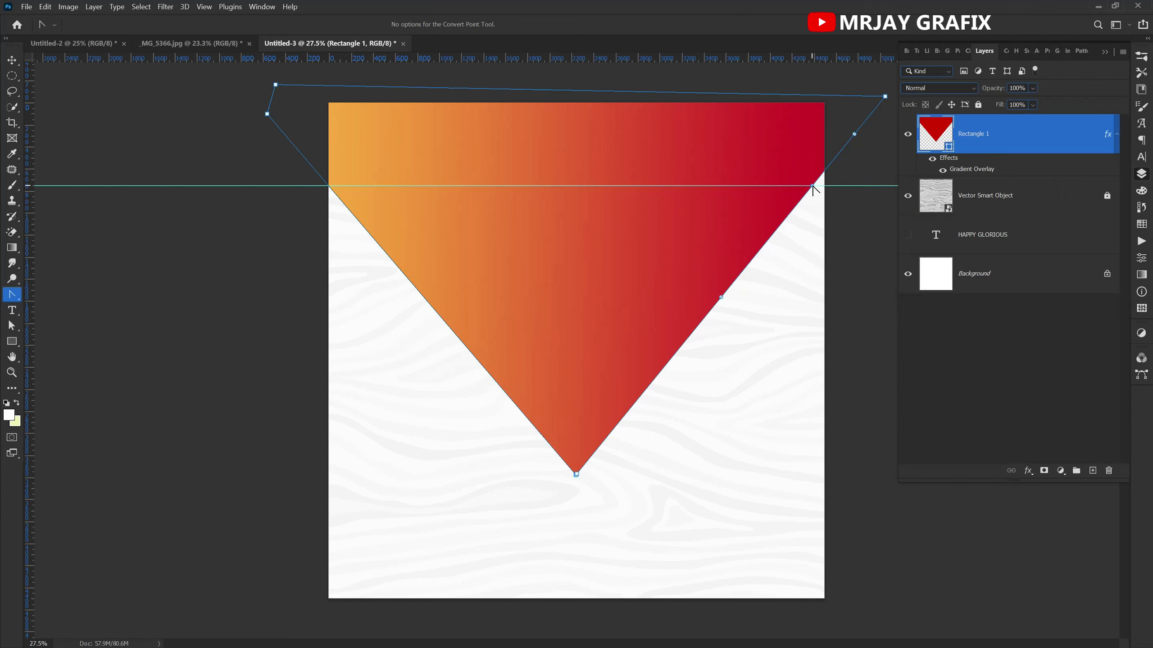
drag(814, 186, 828, 177)
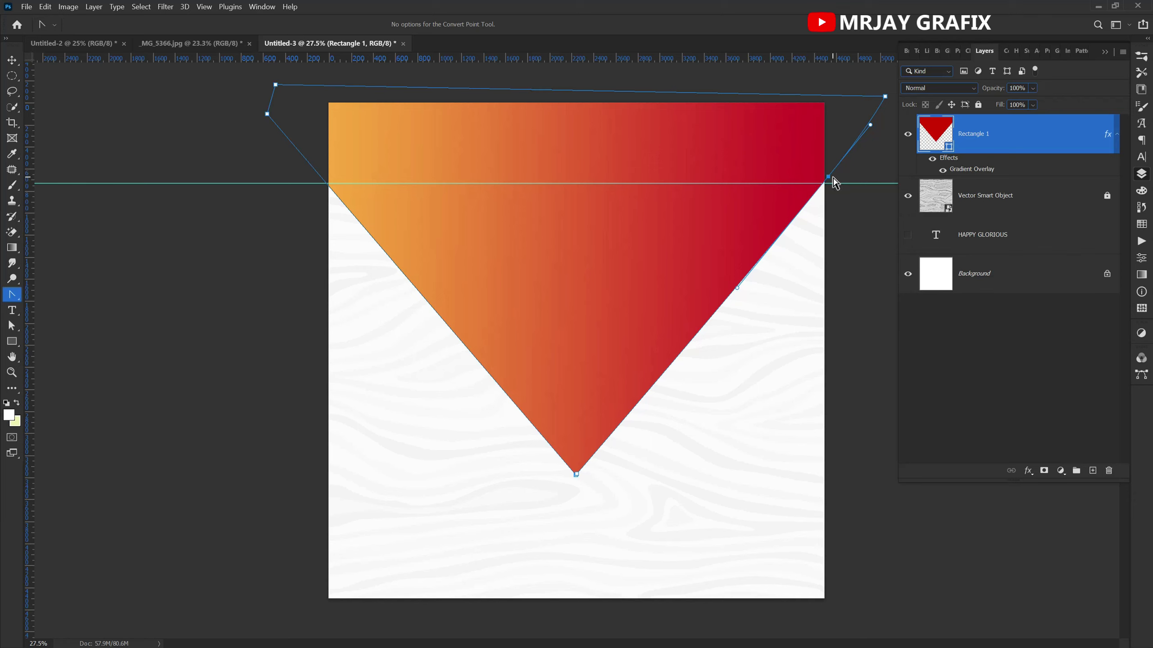
drag(829, 182, 830, 186)
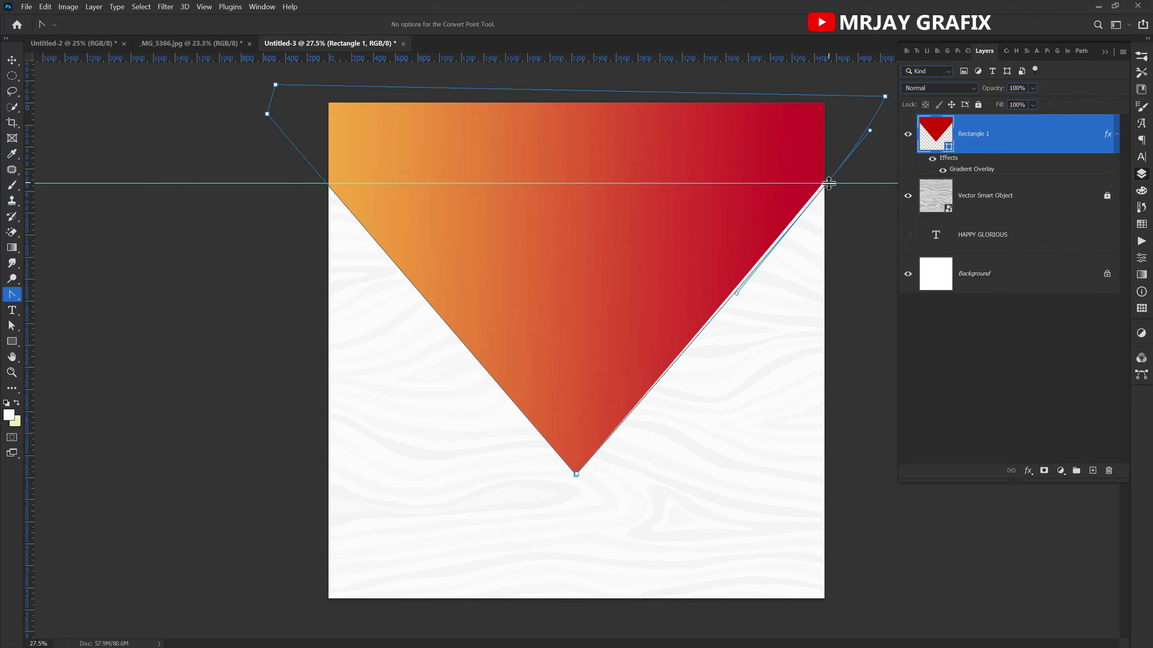
click(298, 285)
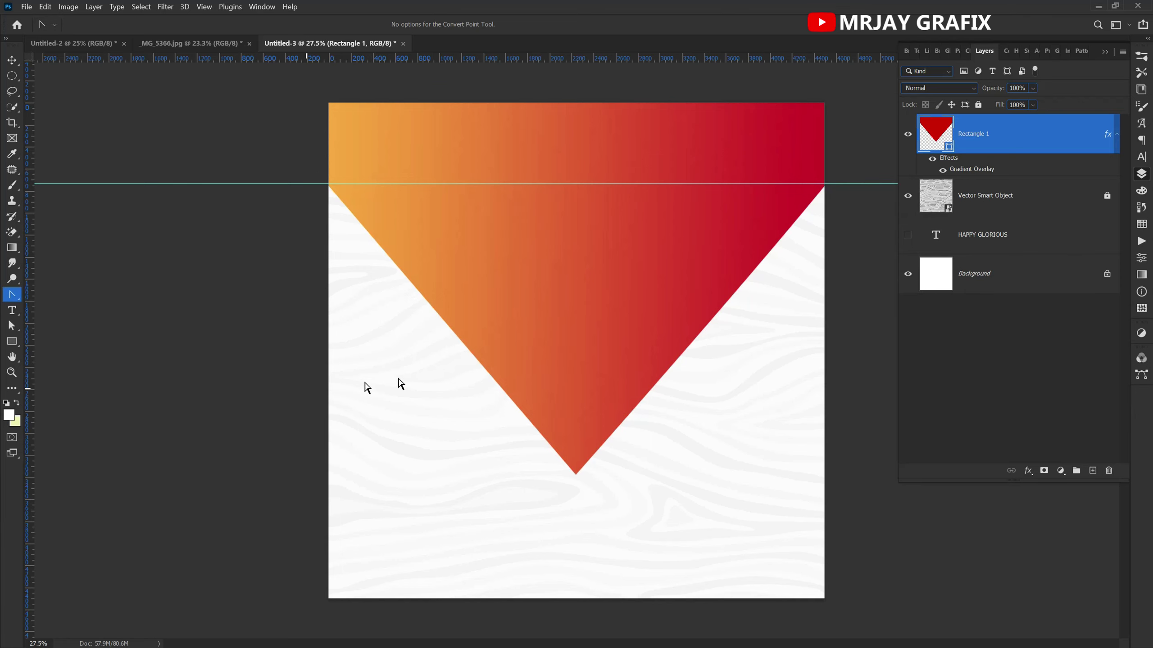
key(v)
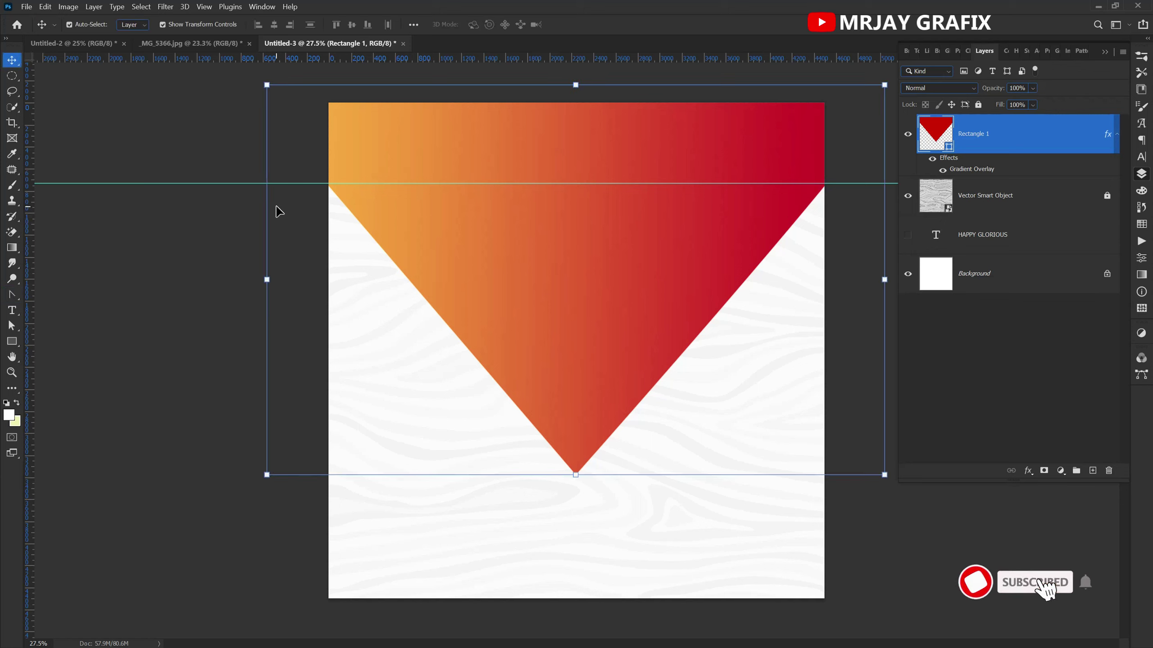
click(243, 213)
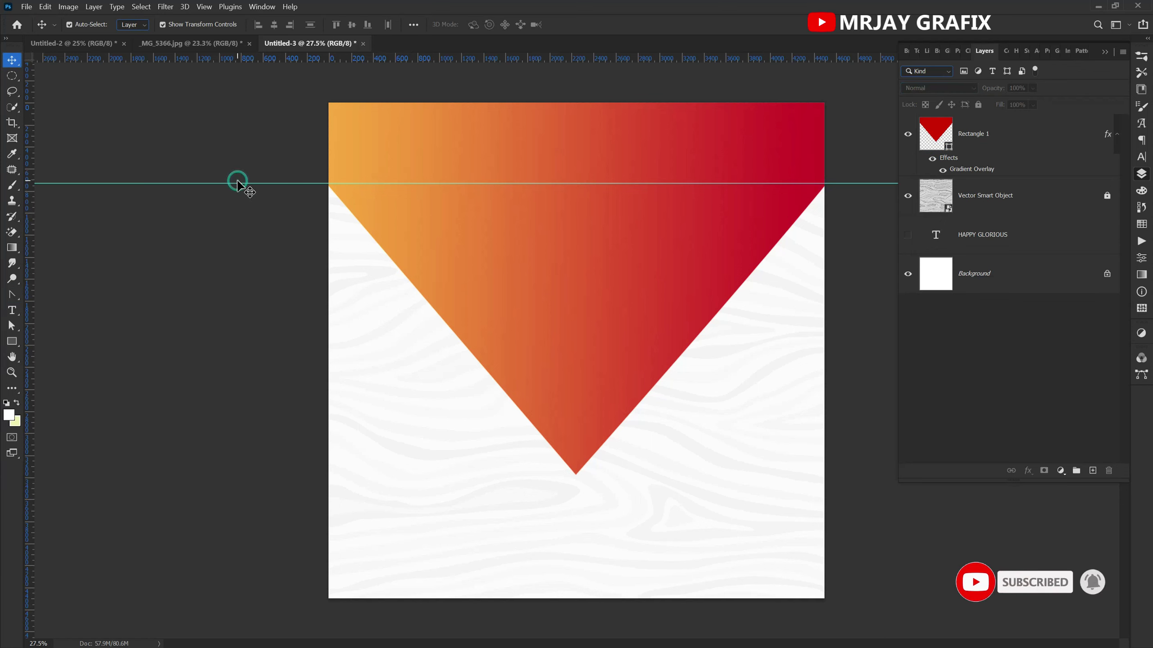
- Remove the horizontal guide from the canvas and deselect the gradient shape
click(263, 184)
drag(282, 156, 288, 144)
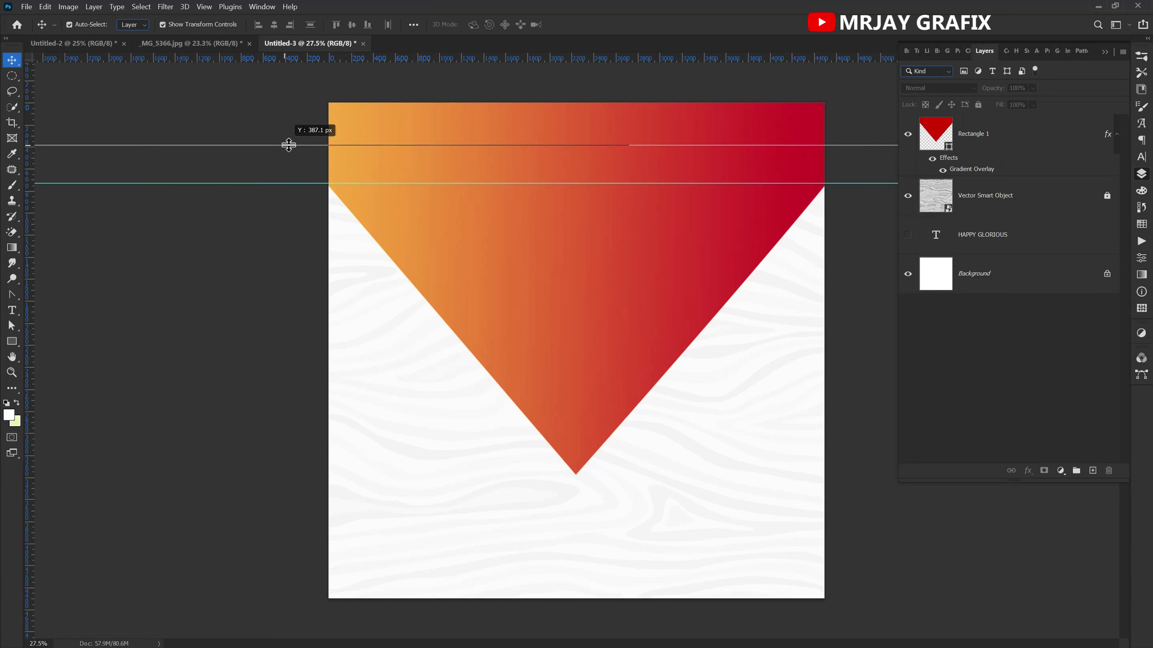
click(285, 142)
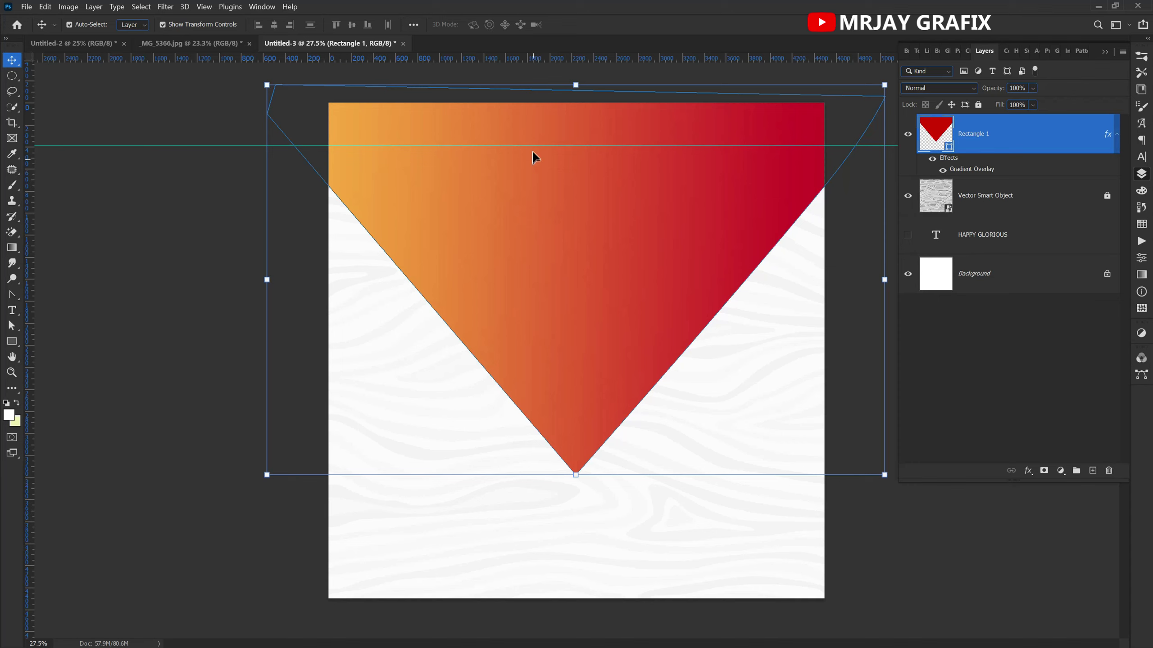
drag(526, 146, 526, 16)
click(58, 295)
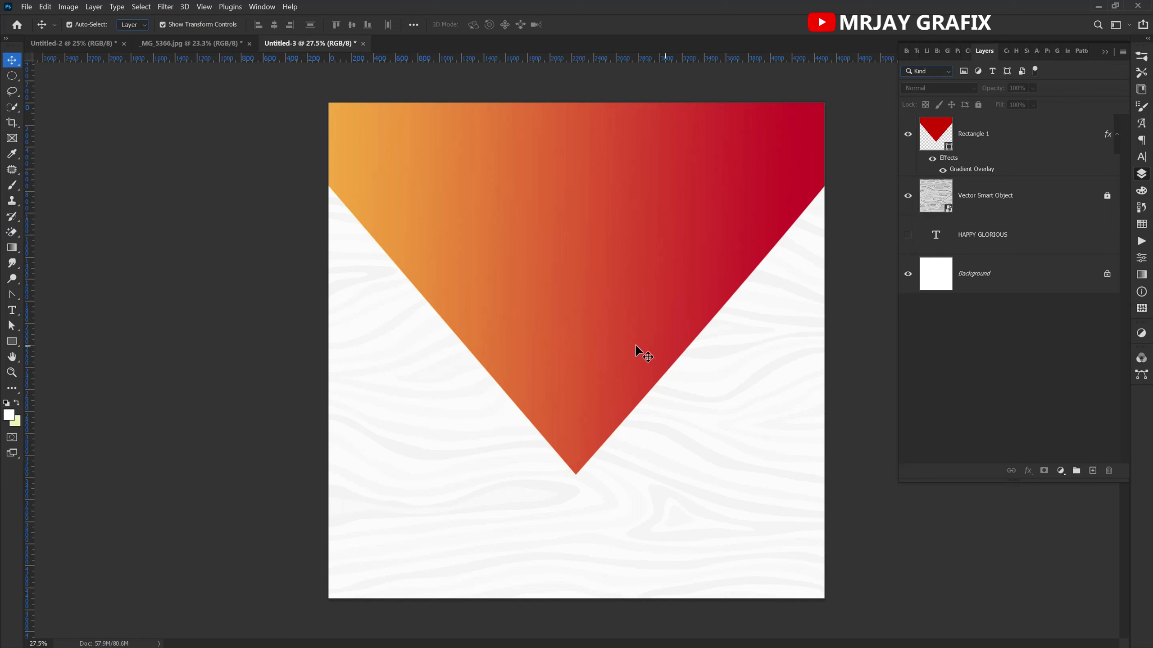
- Duplicate the Rectangle 1 shape layer and delete the gradient overlay effect from the original underneath
click(609, 350)
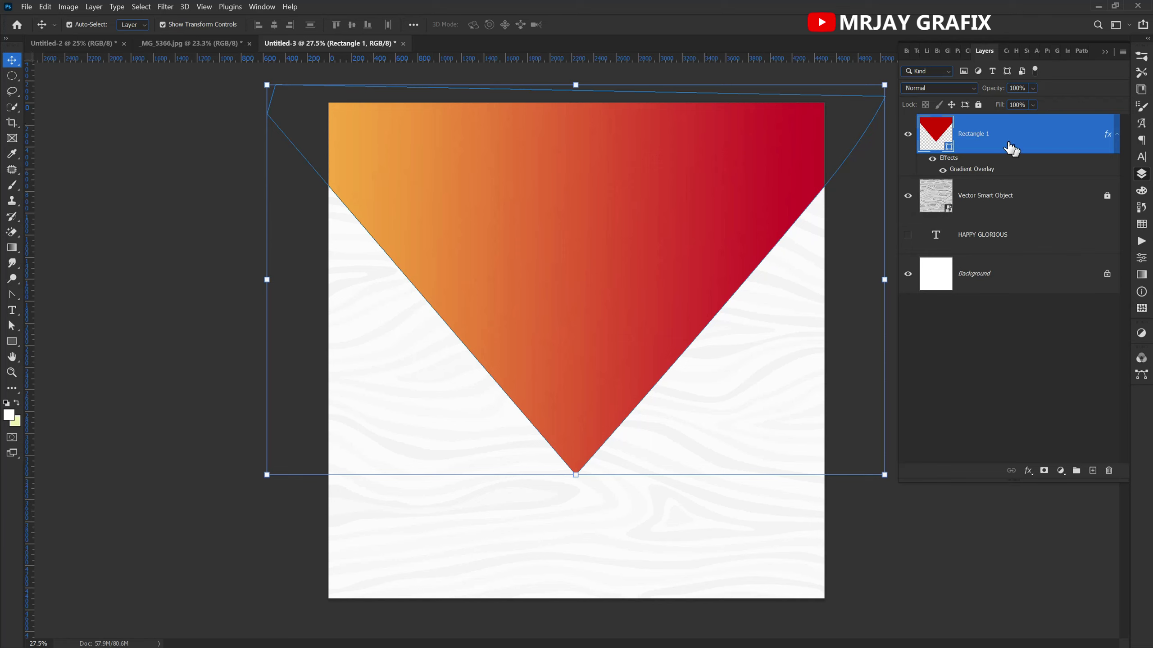
drag(1082, 139, 1089, 456)
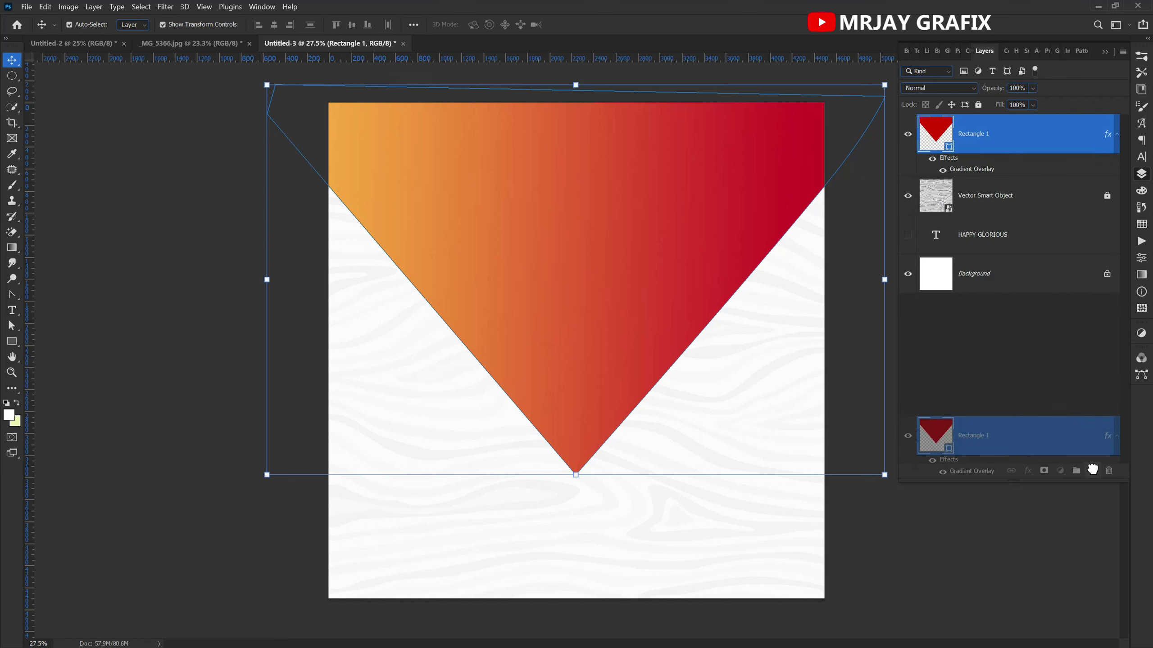
drag(1092, 469, 1093, 470)
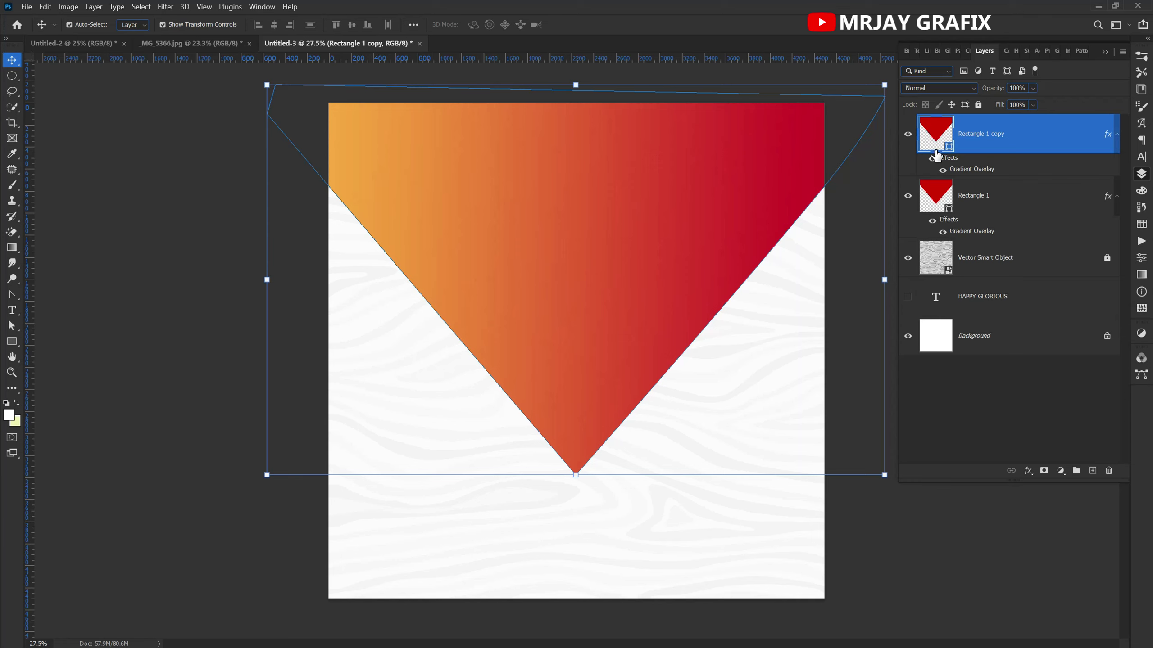
click(985, 207)
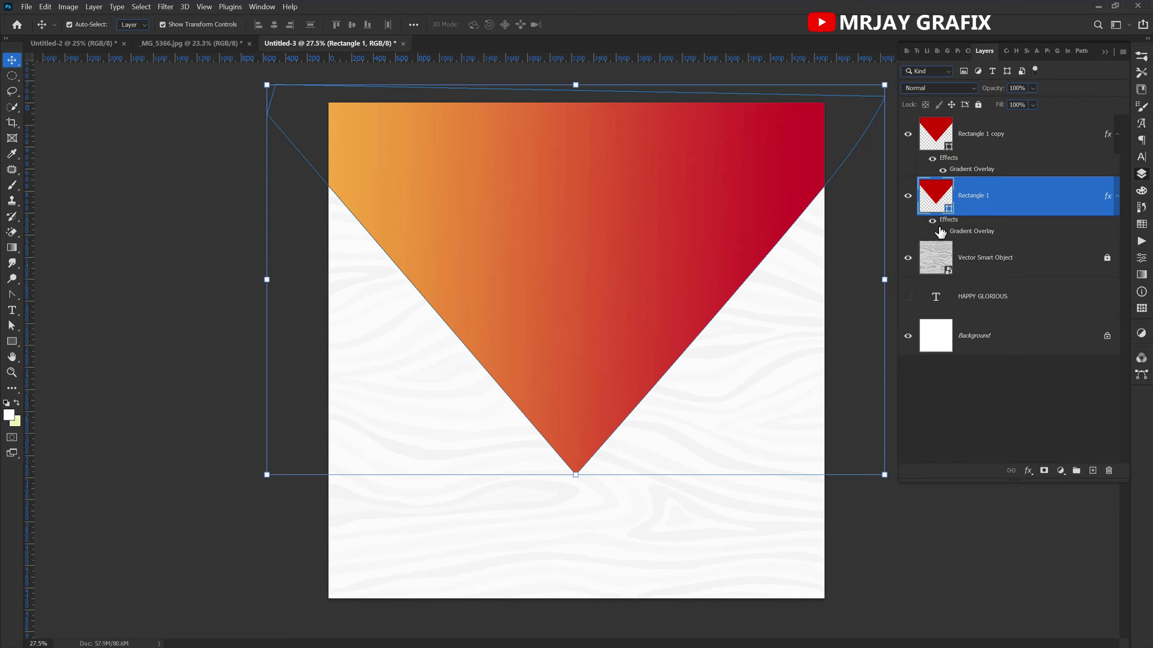
drag(946, 224, 1108, 472)
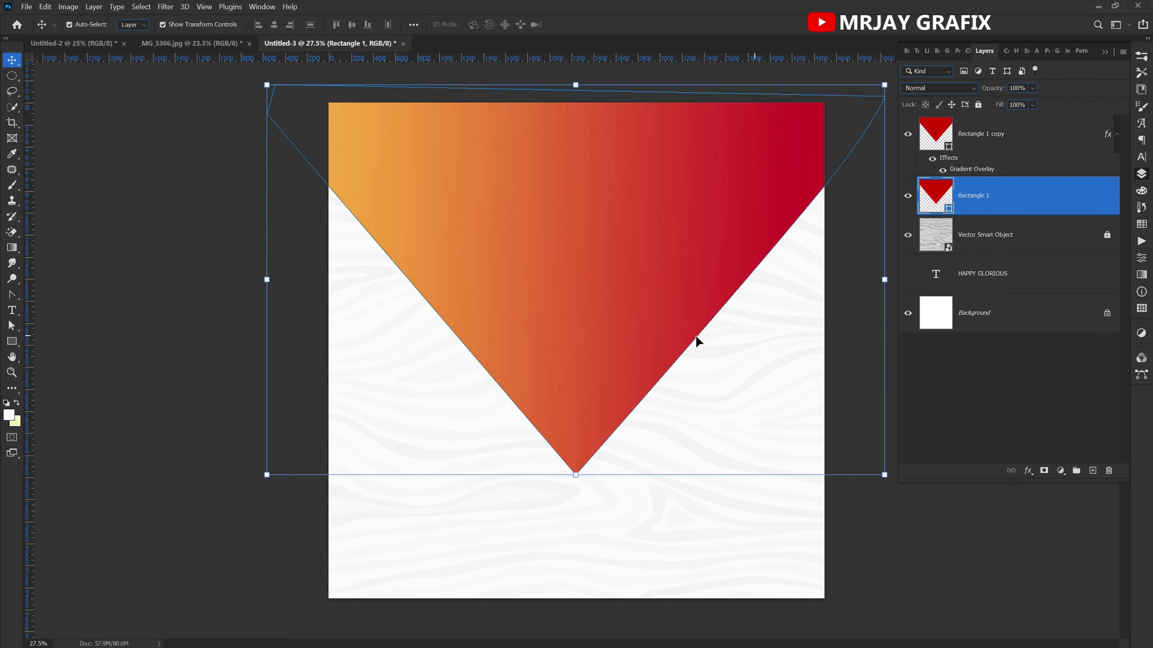
- Enlarge the lower V shape proportionally to about 105.6%, keeping its top edge fixed so it borders the gradient shape's slopes
drag(578, 478, 573, 500)
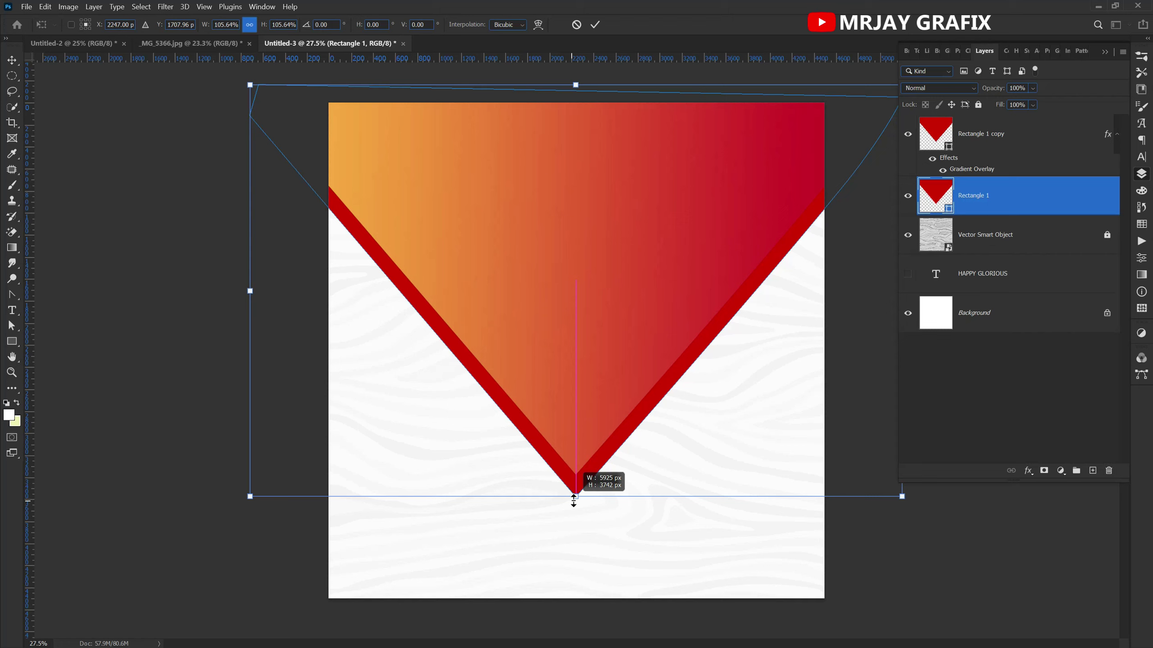
drag(574, 500, 574, 500)
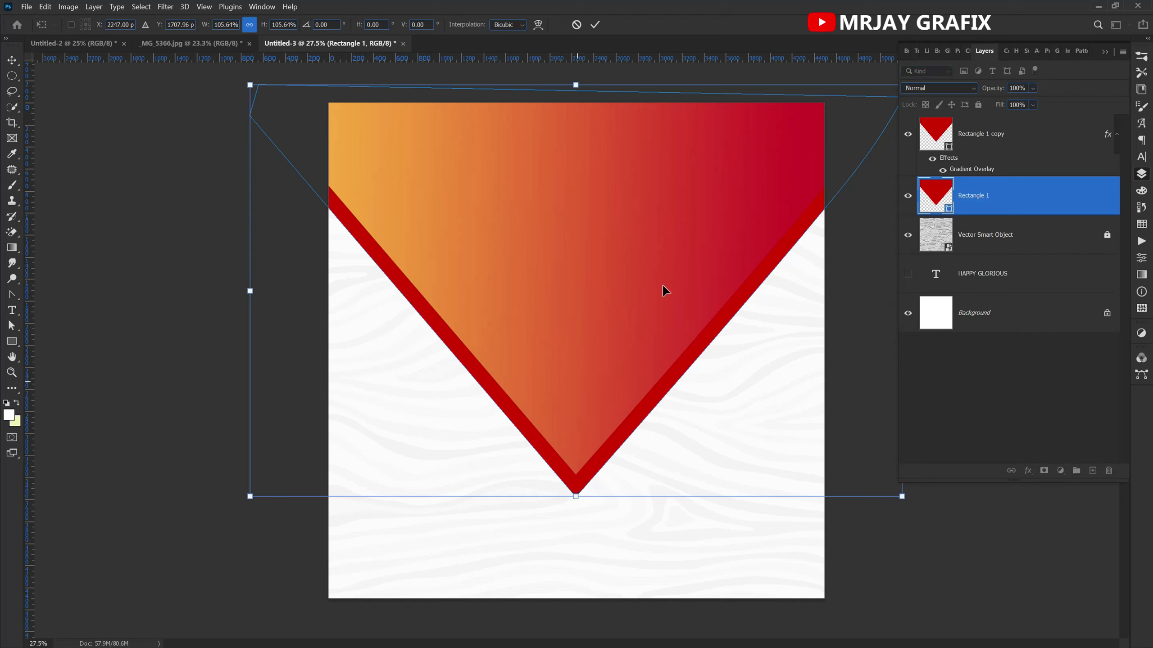
click(593, 25)
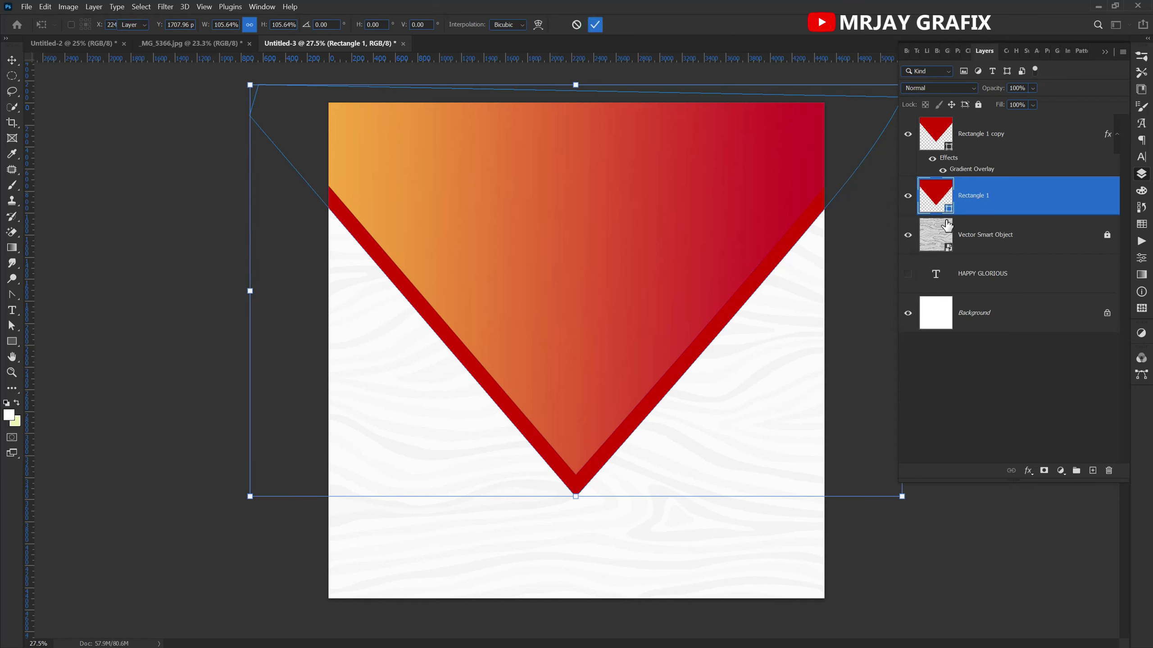
- Recolour the lower V shape's solid fill to near-black 131313
double_click(950, 215)
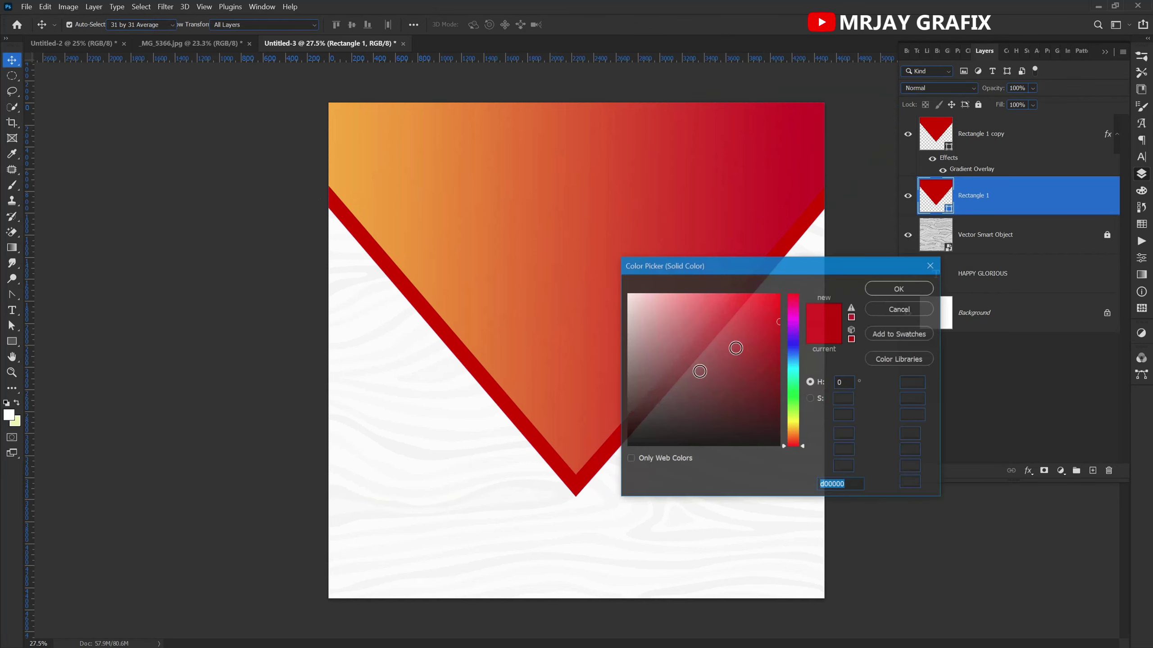
drag(663, 399, 587, 432)
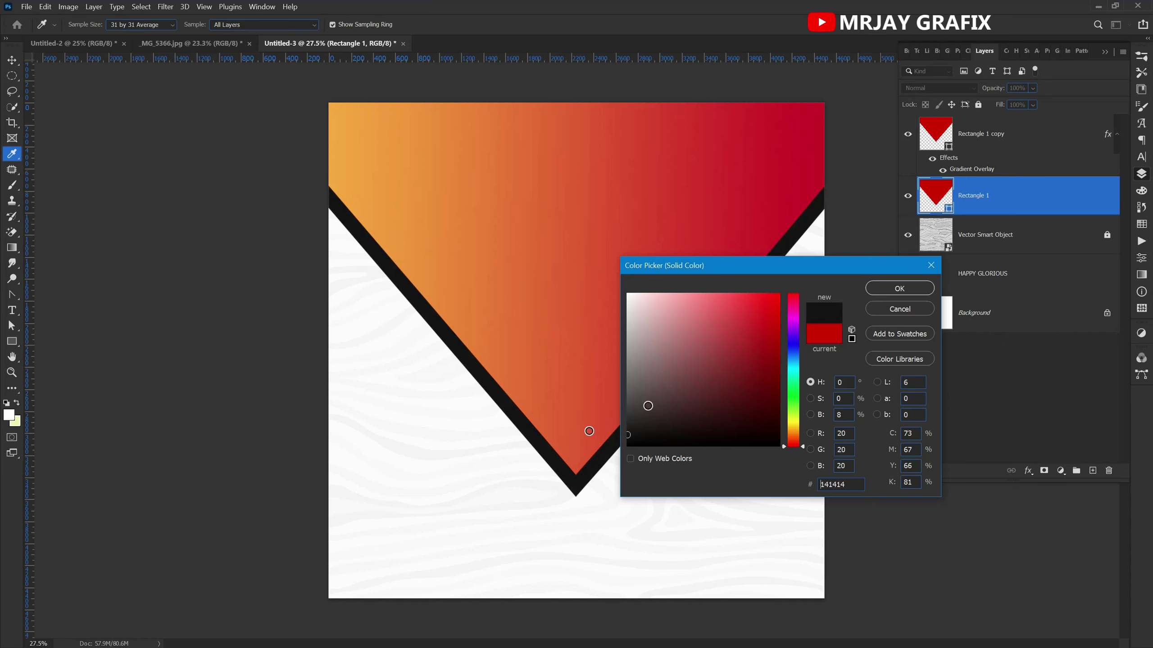
click(899, 289)
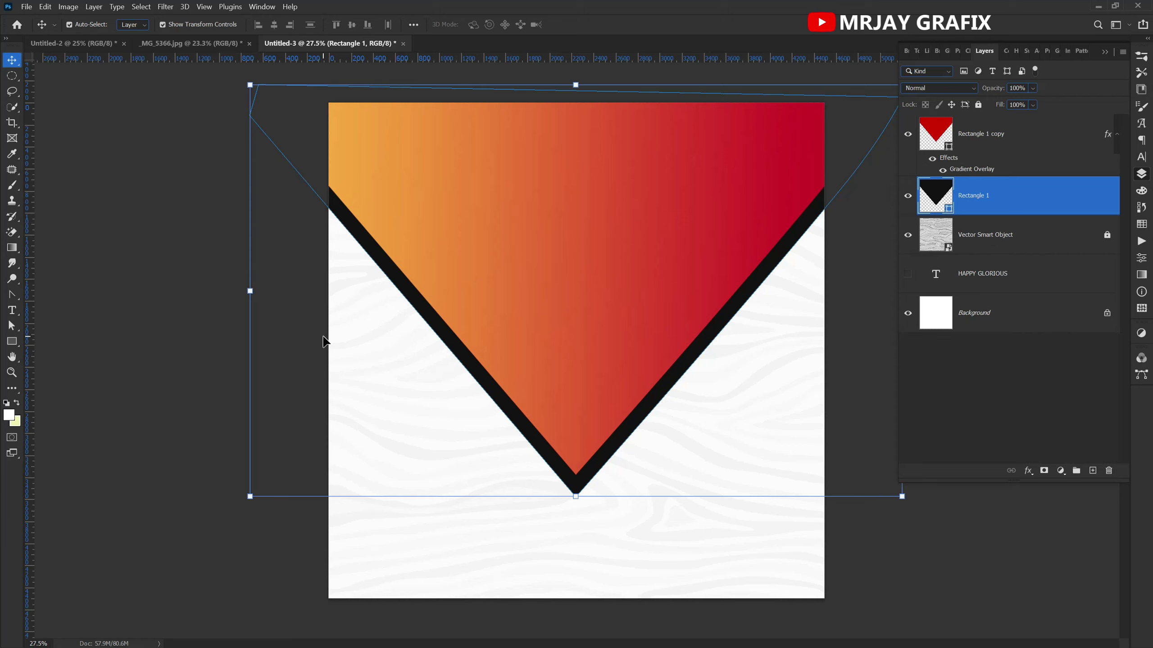
- Try the lower V shape at 50% opacity and restore it to 100%
key(7)
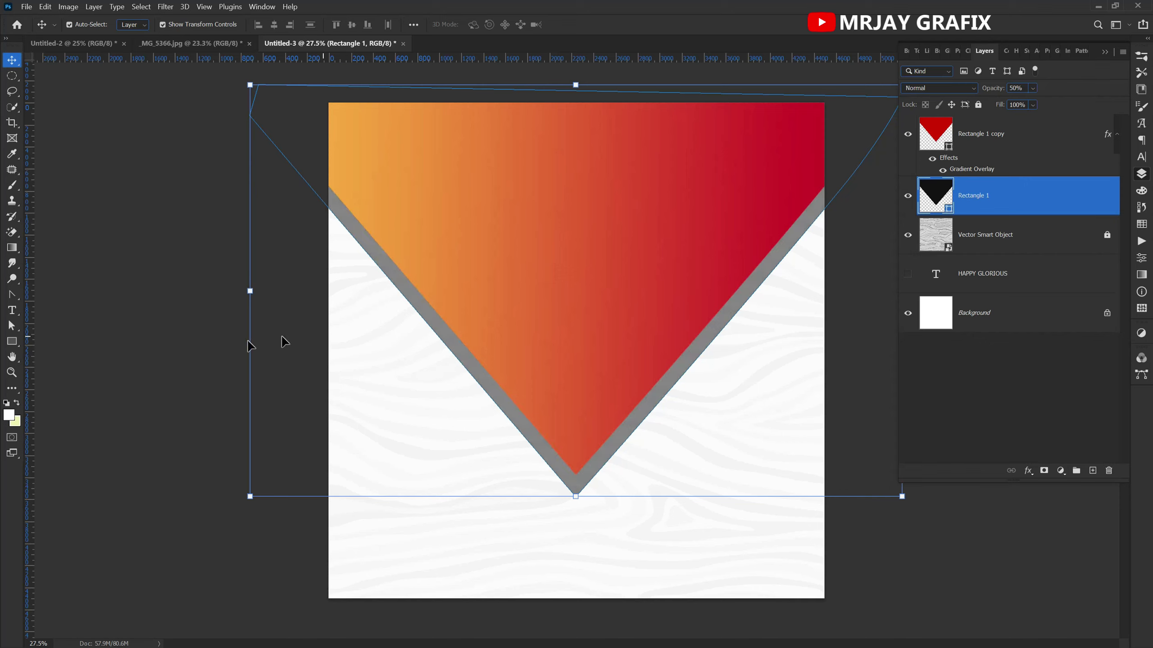
click(155, 315)
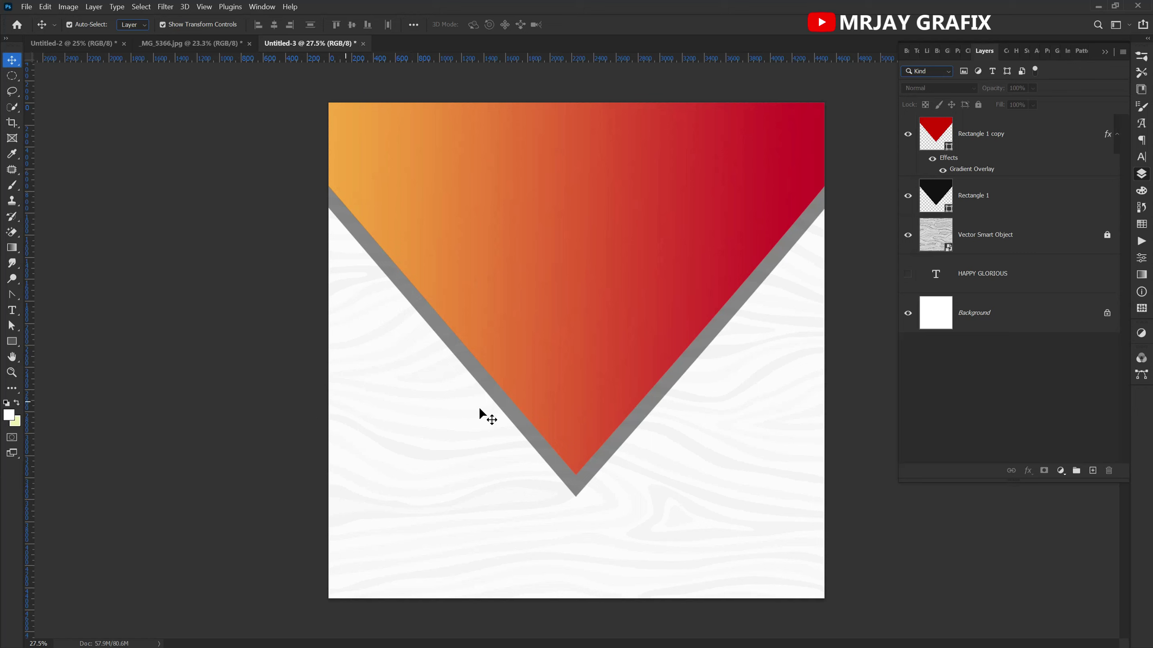
click(722, 324)
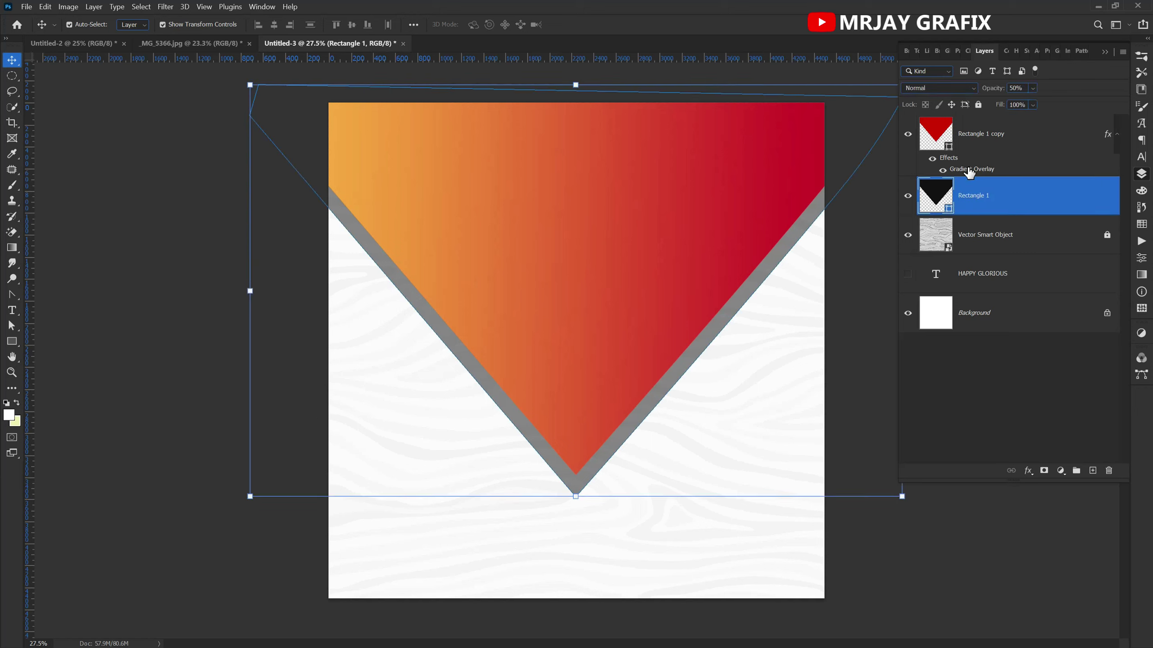
key(0)
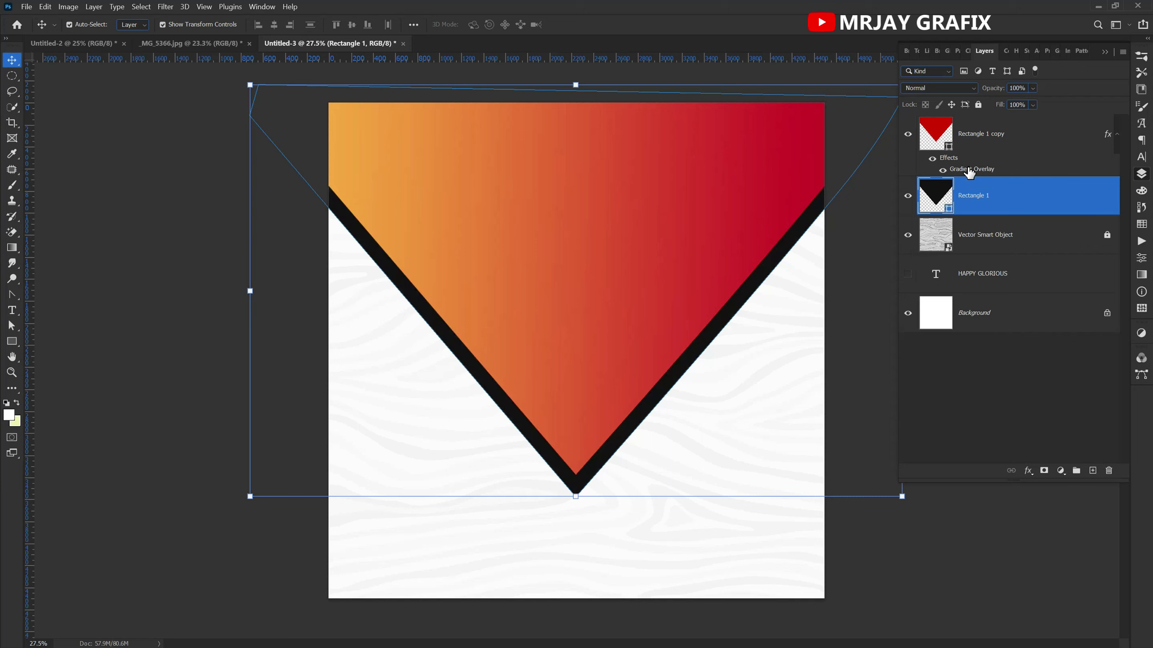
- Set the lower V shape's fill to dark grey 393838 and deselect it
double_click(946, 213)
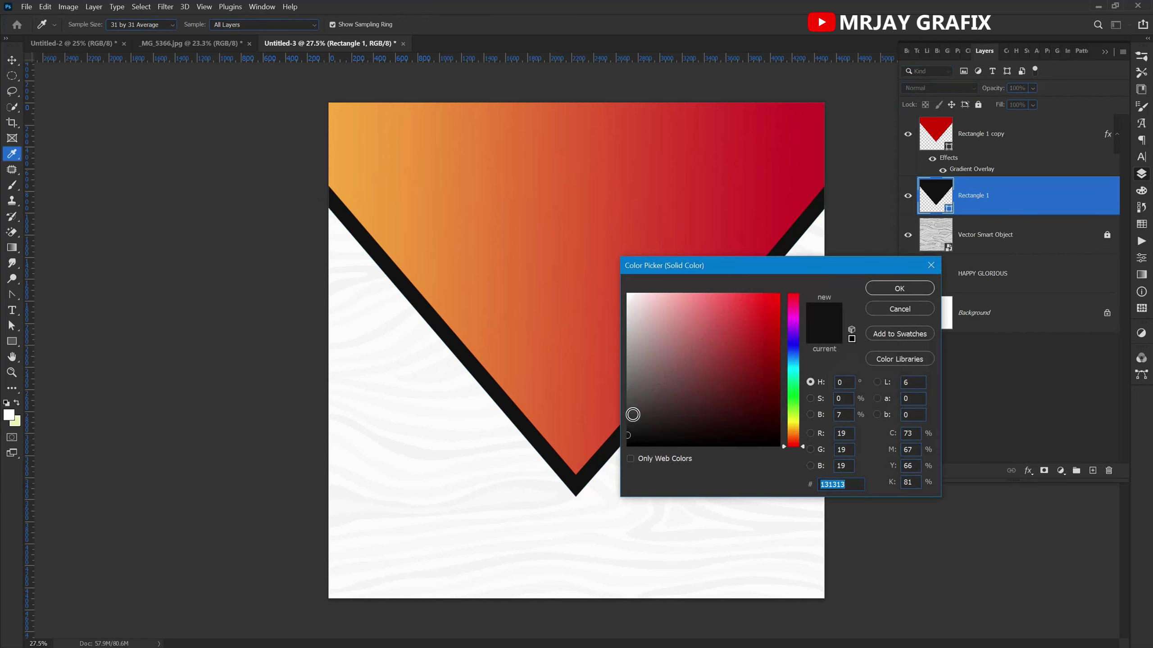
click(635, 411)
mouse_move(626, 387)
mouse_down()
mouse_move(643, 386)
mouse_move(628, 398)
mouse_move(619, 369)
mouse_move(640, 402)
mouse_move(630, 413)
mouse_up()
click(893, 298)
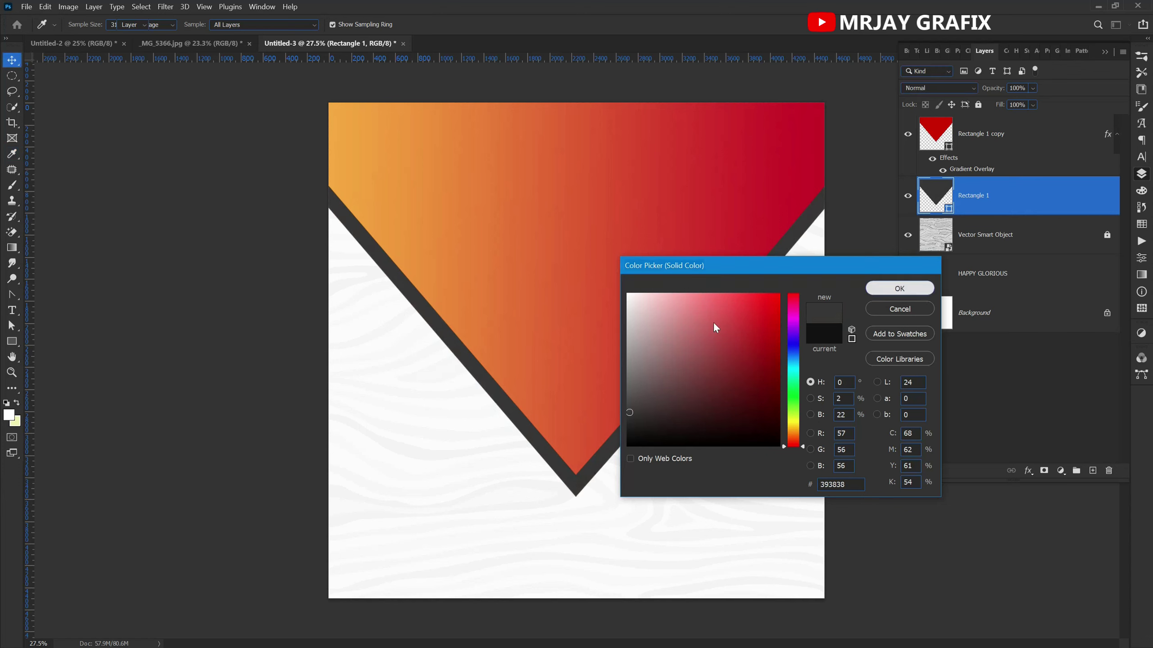
click(169, 356)
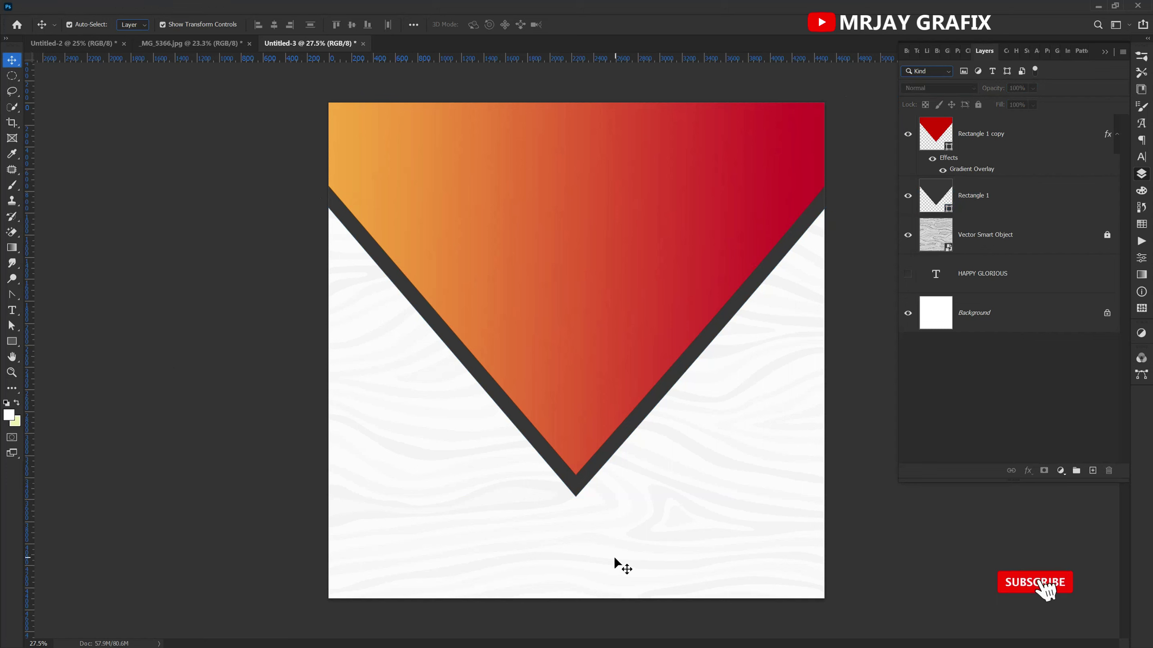
- Move the lower V shape's upper anchor points inward on both sides so the dark border tapers towards the canvas edges, and deselect
click(576, 494)
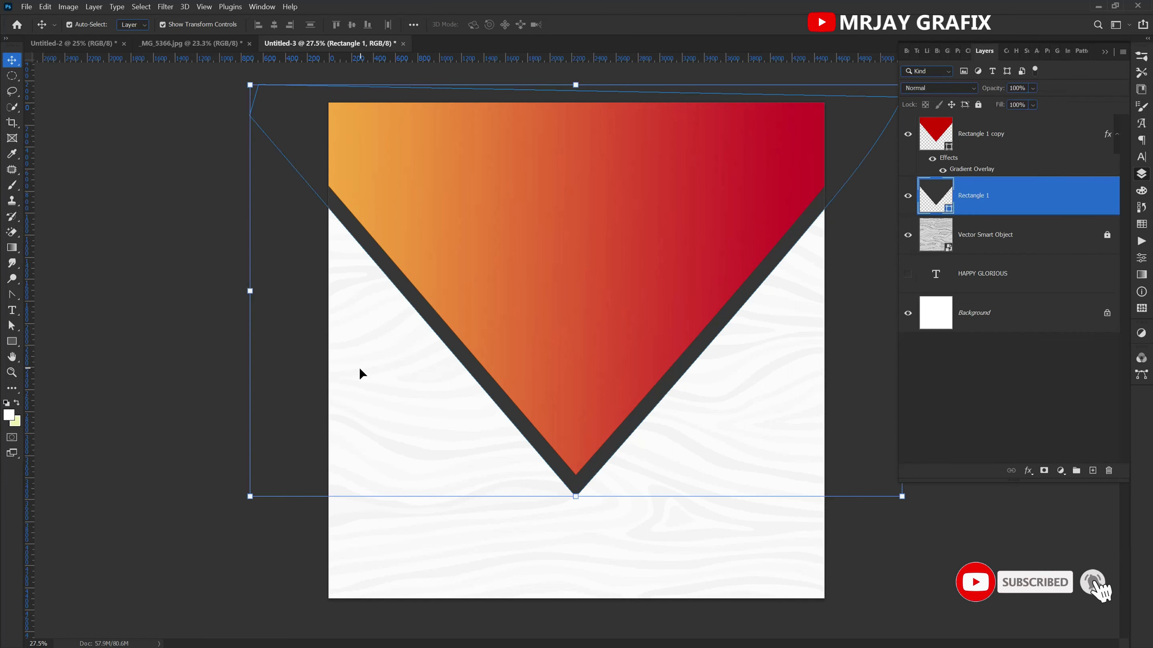
click(11, 295)
drag(229, 97, 254, 128)
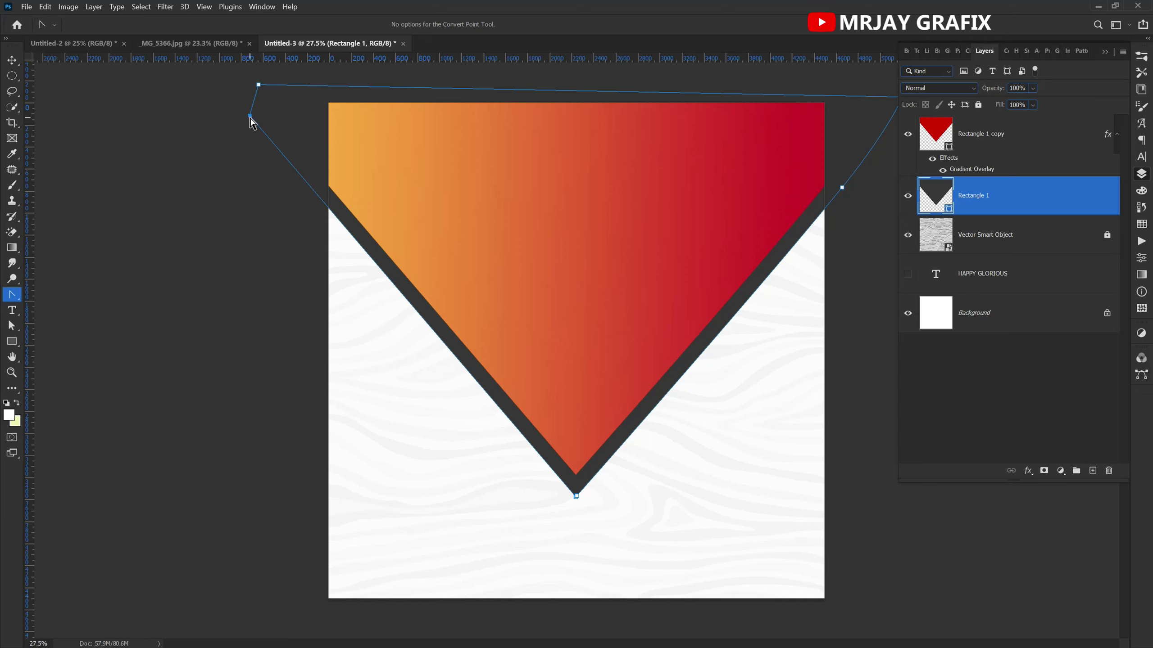
drag(250, 116, 265, 111)
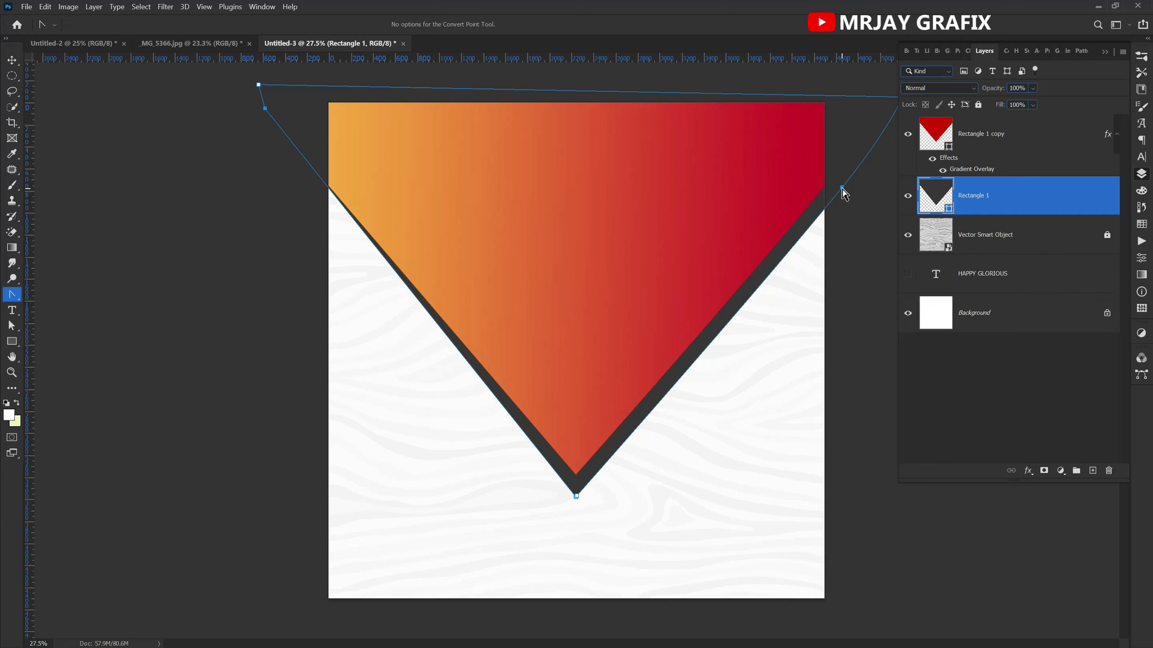
mouse_move(842, 188)
mouse_down()
mouse_move(818, 180)
mouse_move(829, 185)
mouse_up()
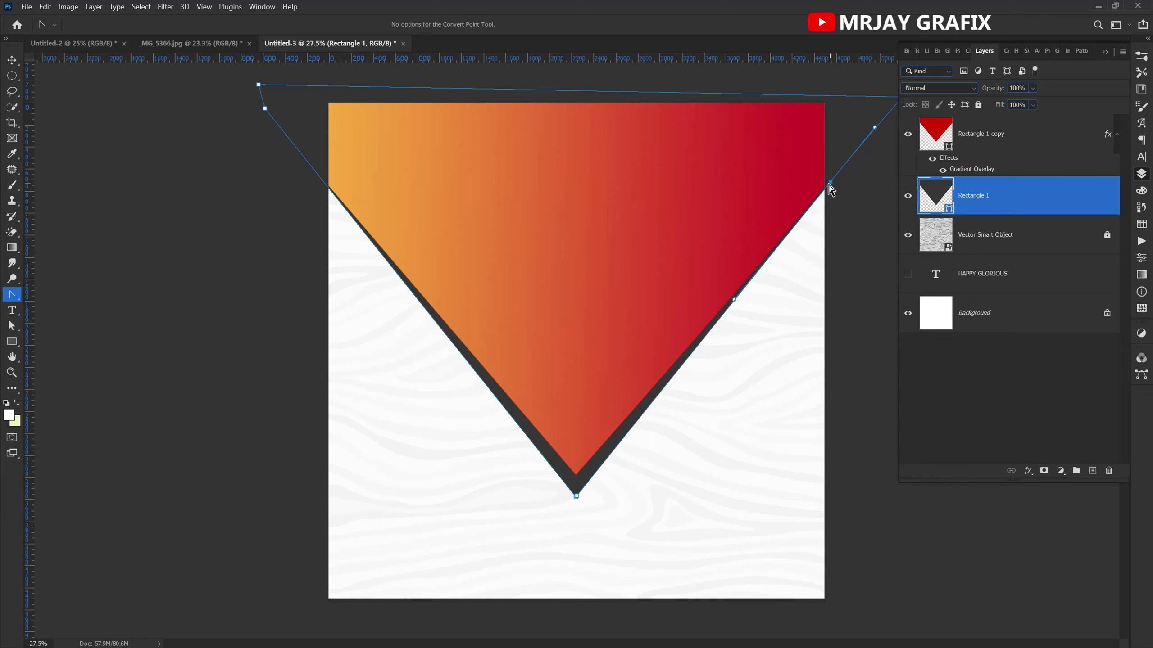
click(166, 379)
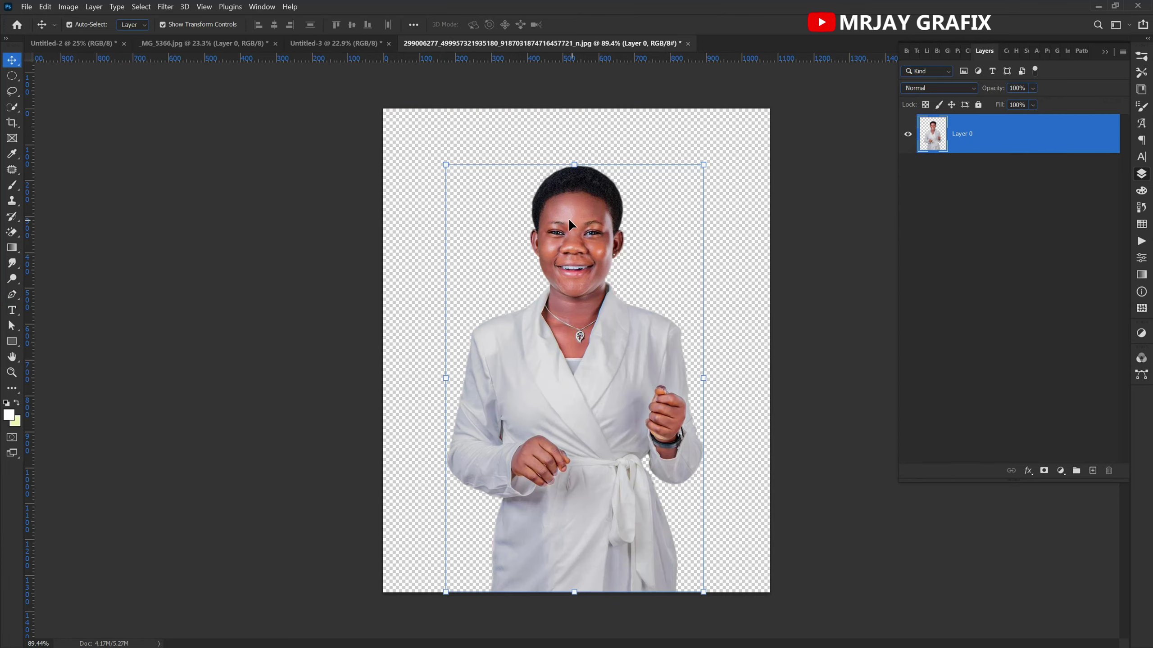
- Bring the cut-out photo of the woman in white into the flyer, scale it to about 293% and centre it along the bottom edge
drag(568, 218, 584, 448)
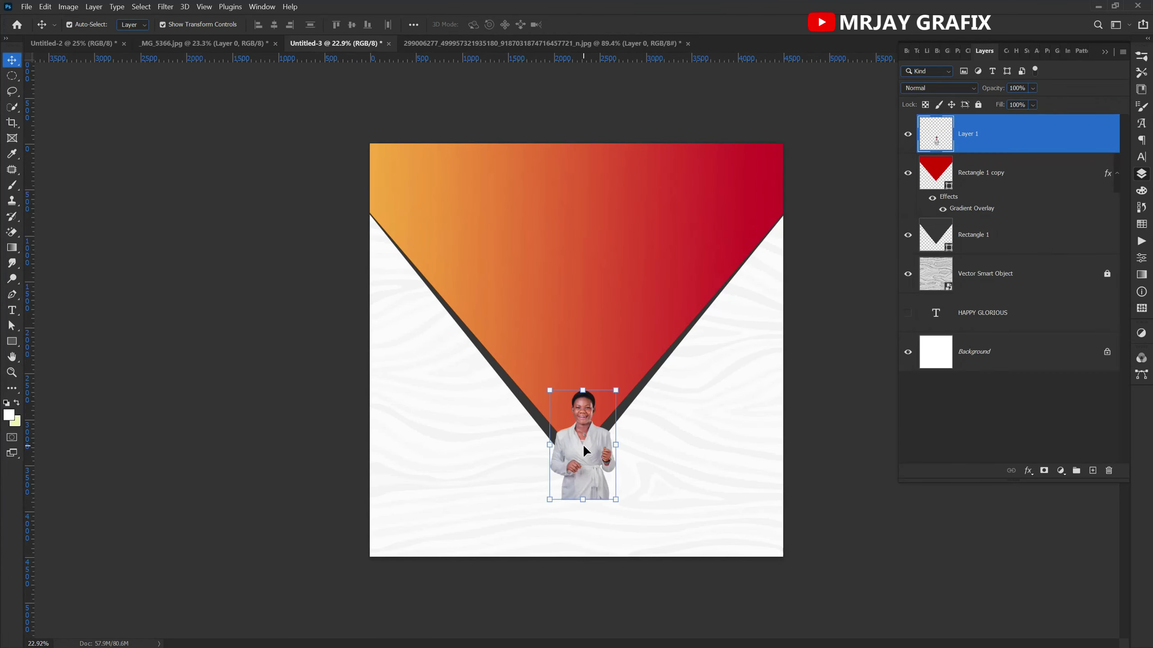
click(579, 387)
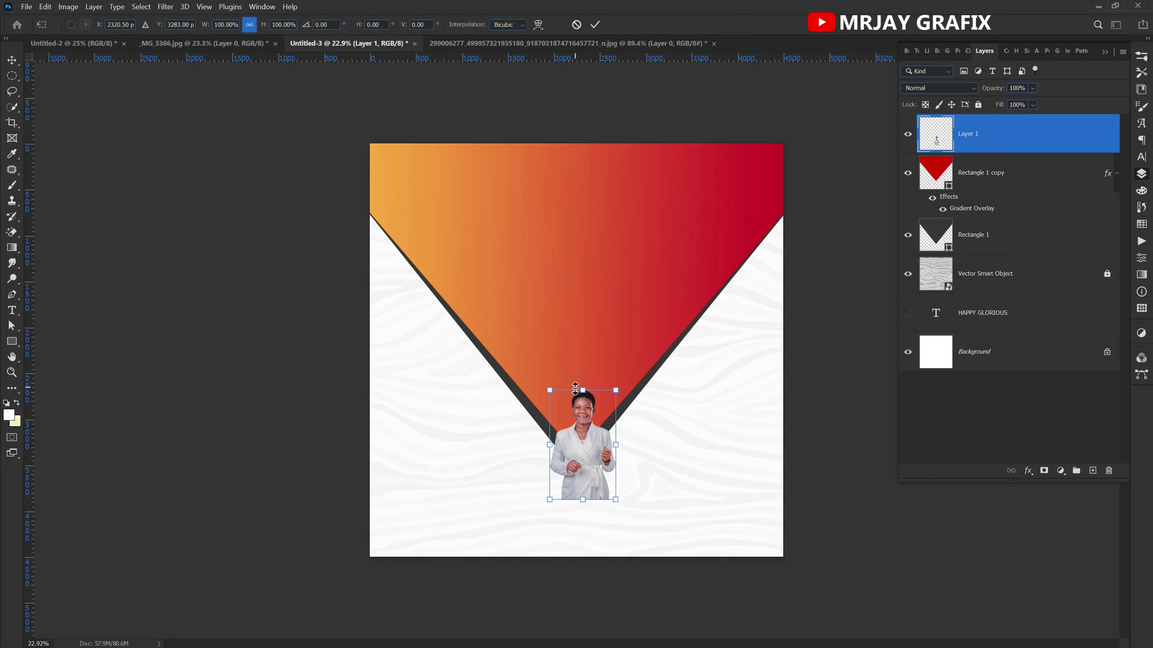
drag(575, 388, 563, 264)
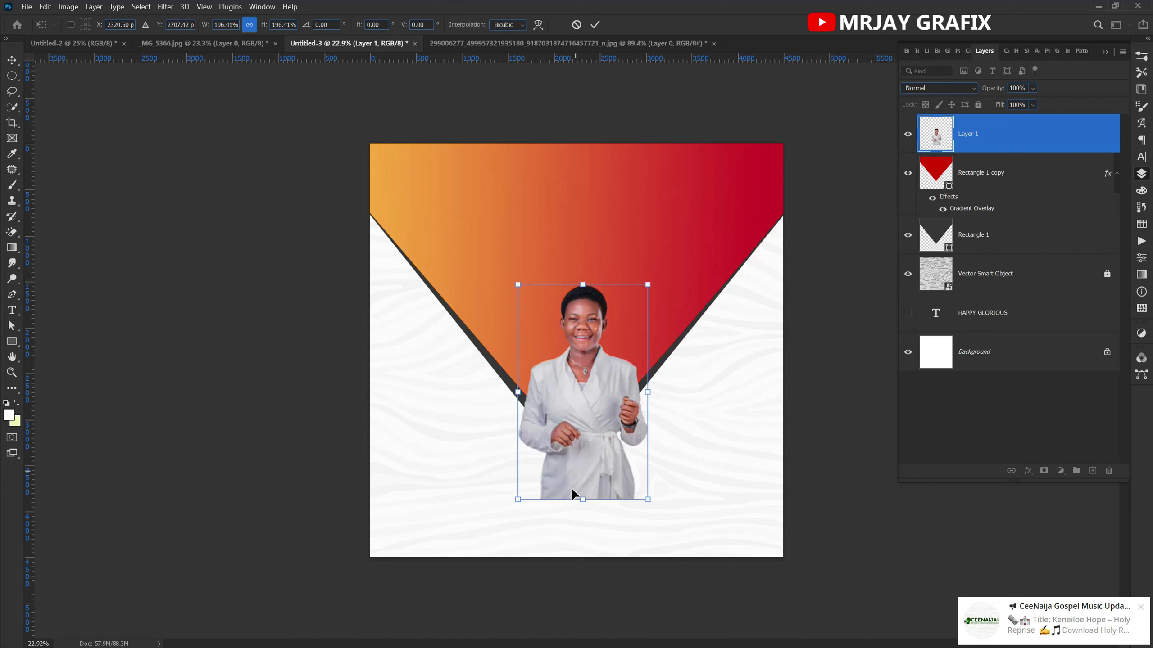
drag(580, 499, 580, 589)
drag(583, 284, 582, 268)
drag(584, 337, 580, 337)
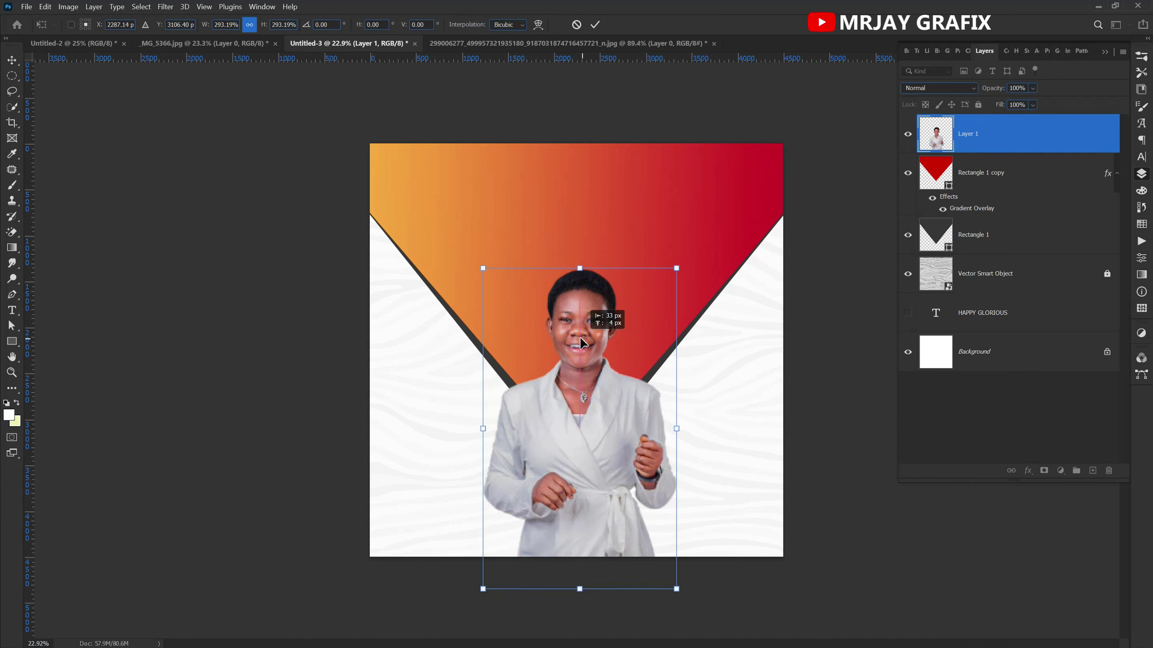
key(Return)
click(185, 380)
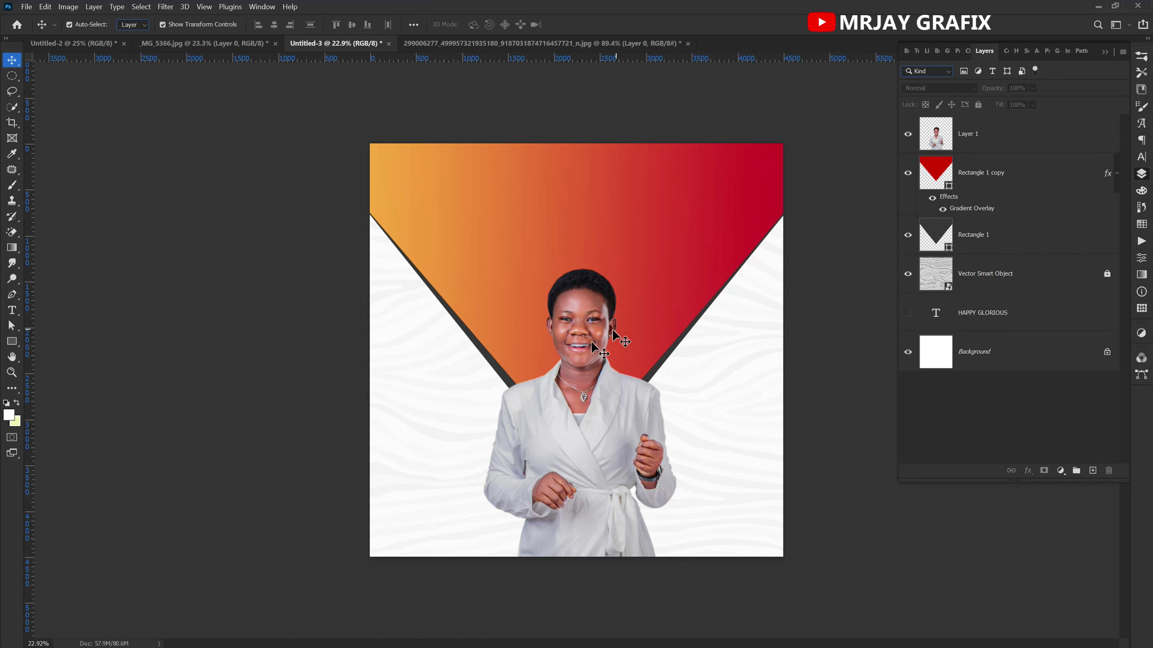
click(574, 350)
click(227, 383)
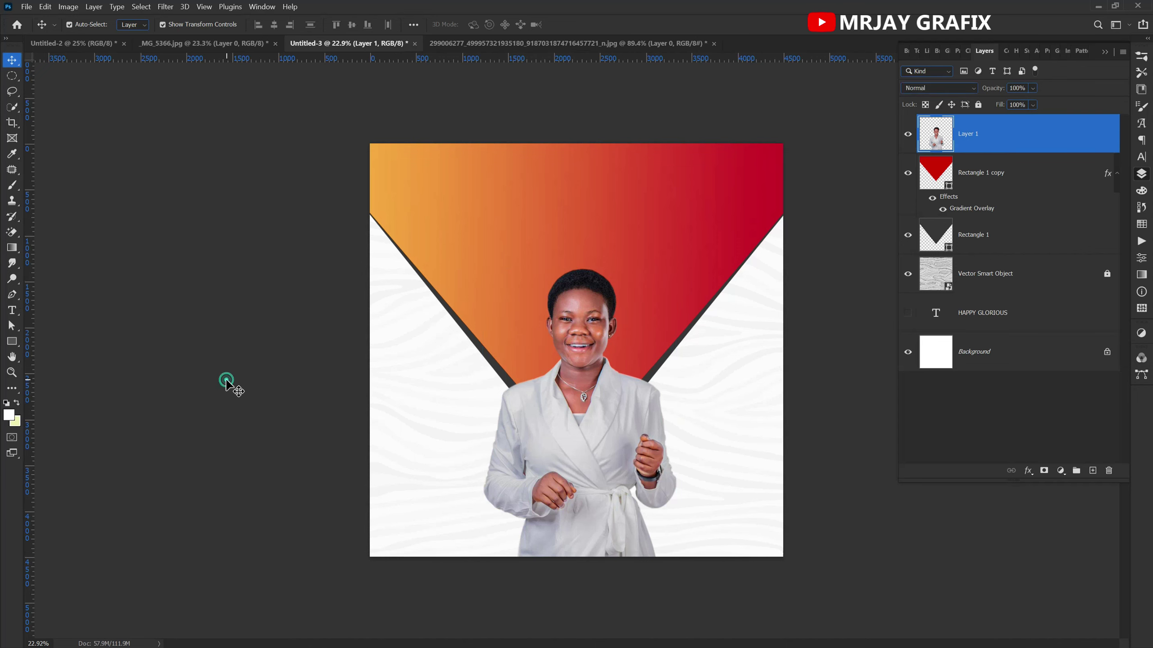
scroll(580, 281, up, 2)
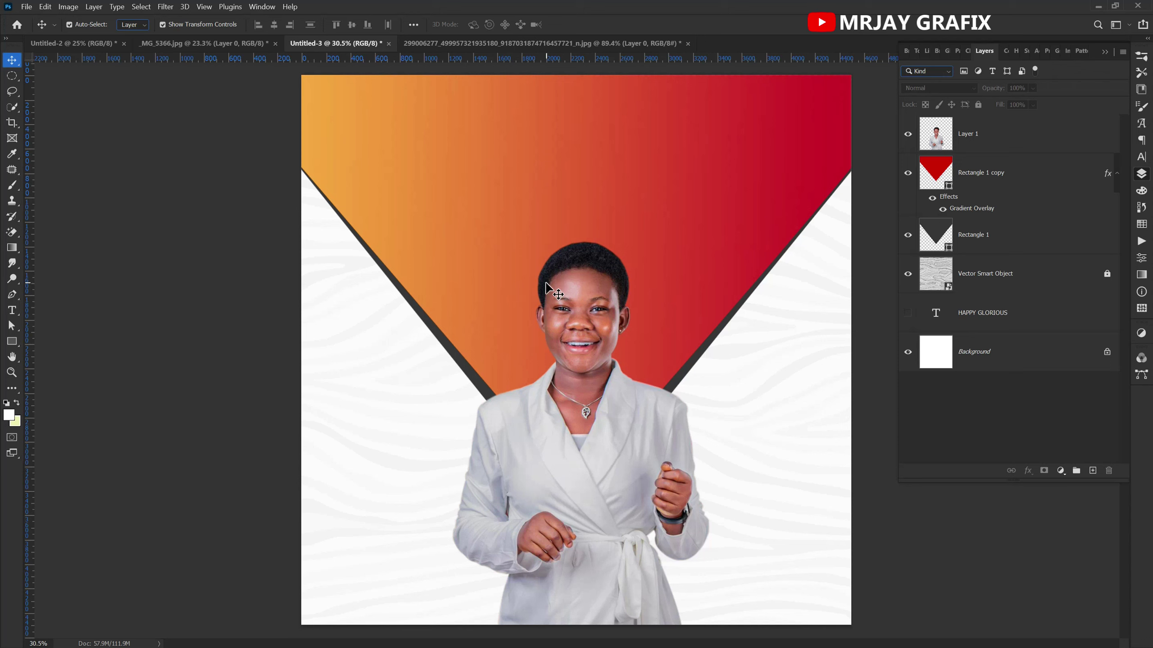
click(576, 302)
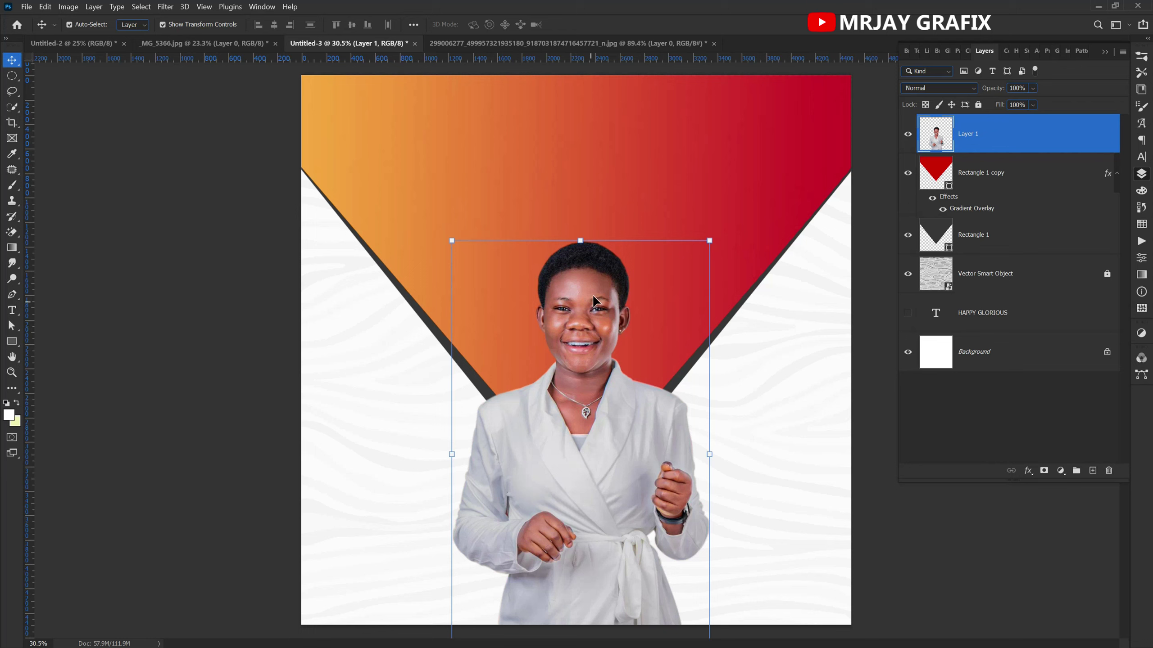
click(178, 269)
click(566, 292)
click(197, 228)
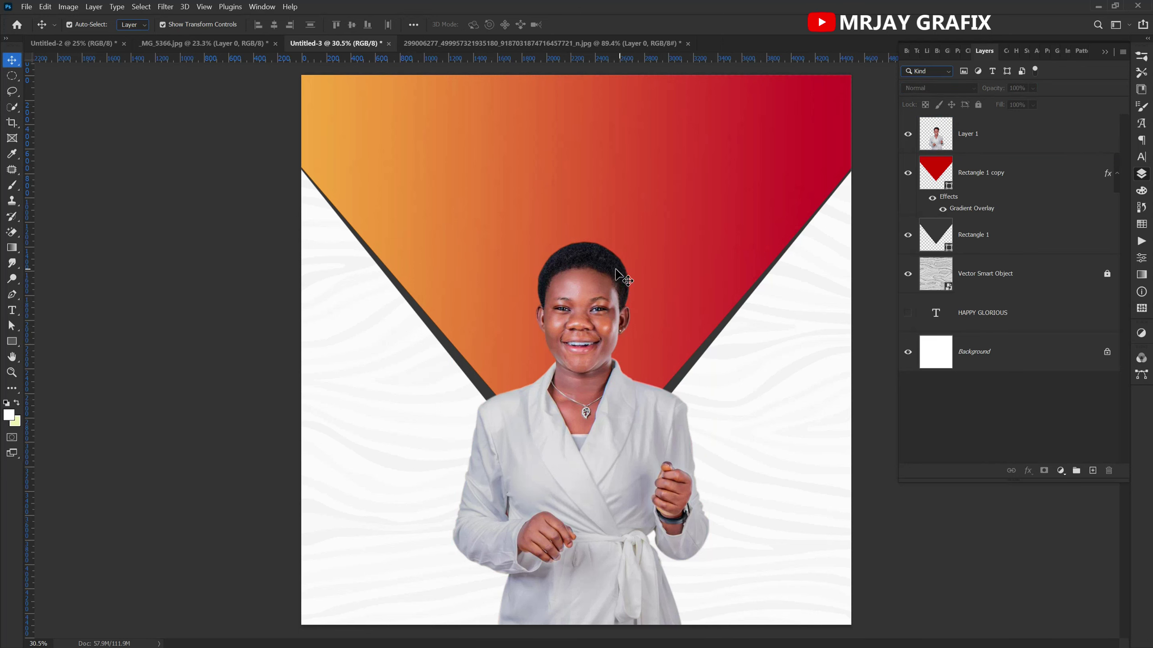
- Deselect the portrait of the woman in white and hide its layer
click(593, 279)
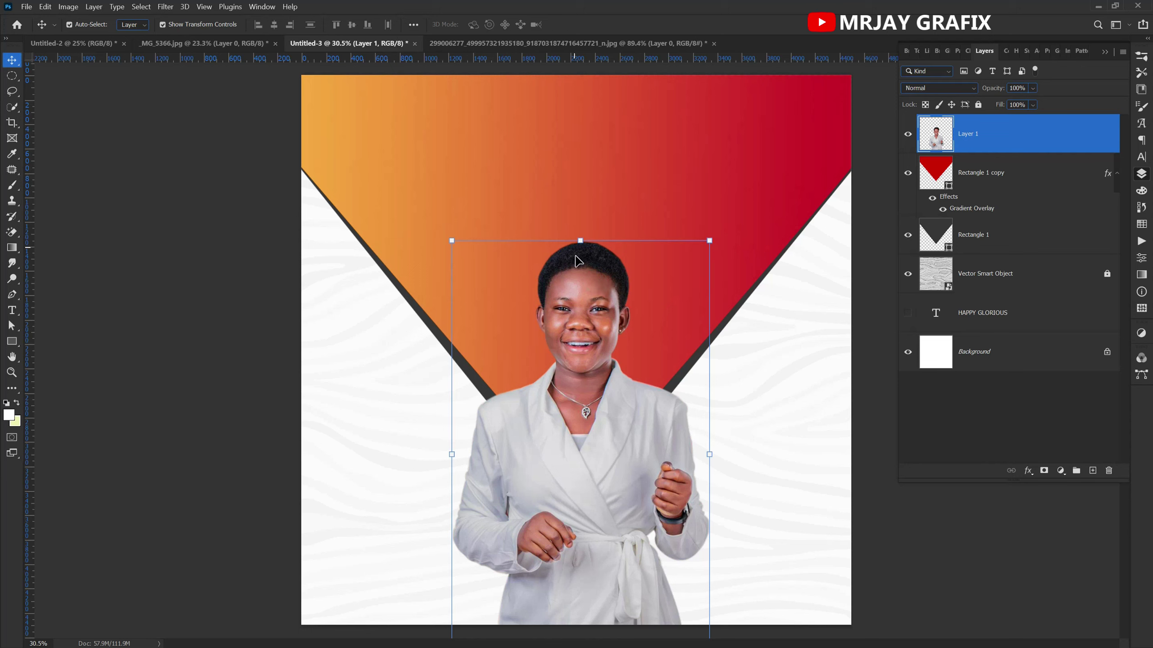
click(120, 278)
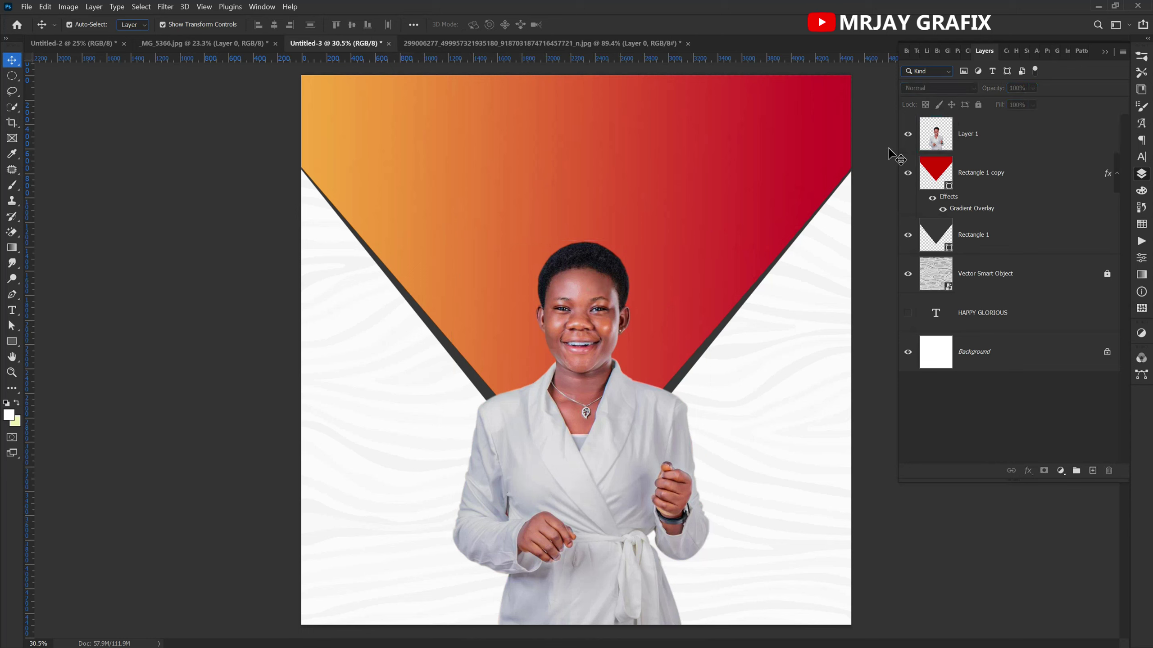
click(908, 133)
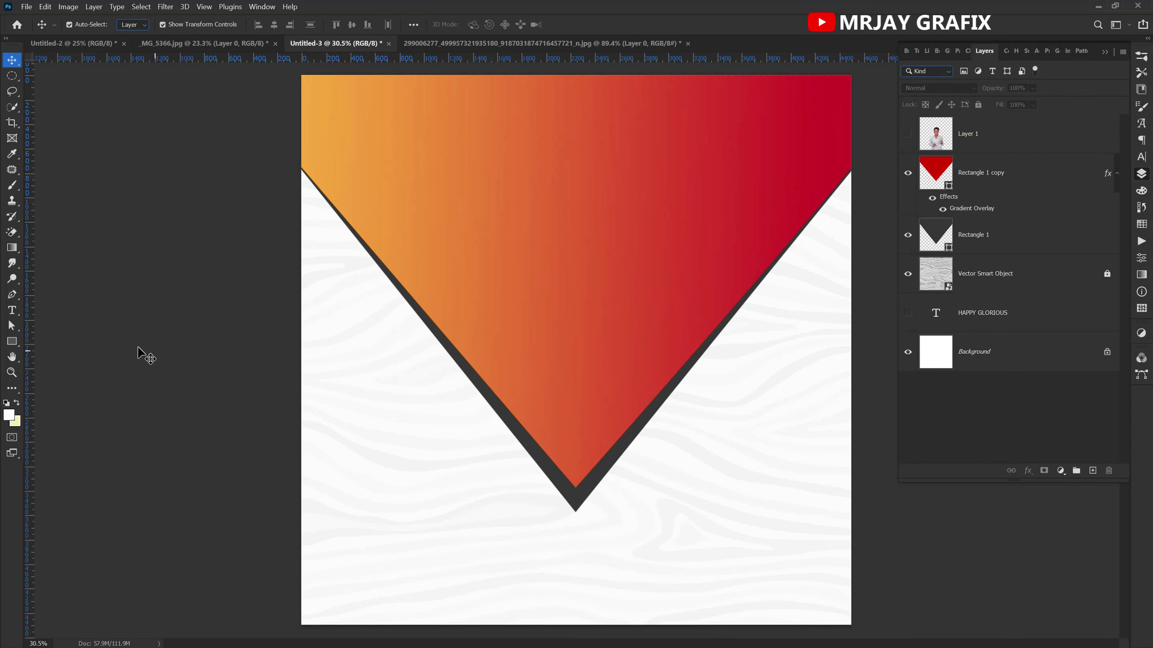
- Draw a white circle about 1554 px in diameter on the orange-to-red V panel and centre it horizontally
drag(11, 341, 70, 363)
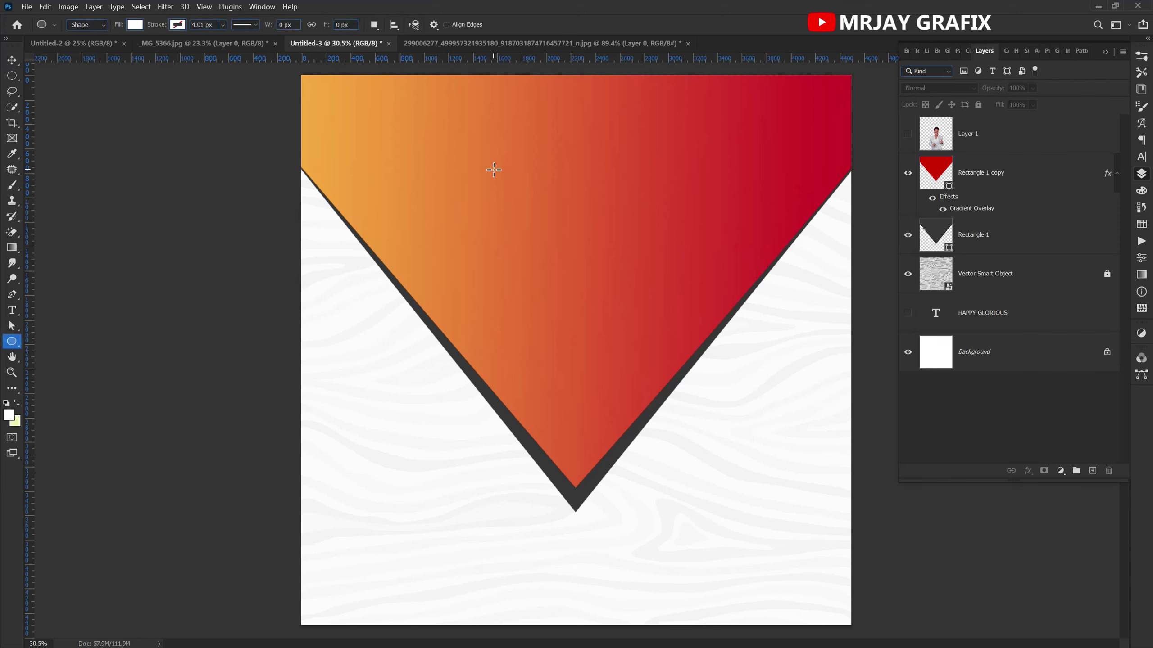
drag(477, 156, 666, 360)
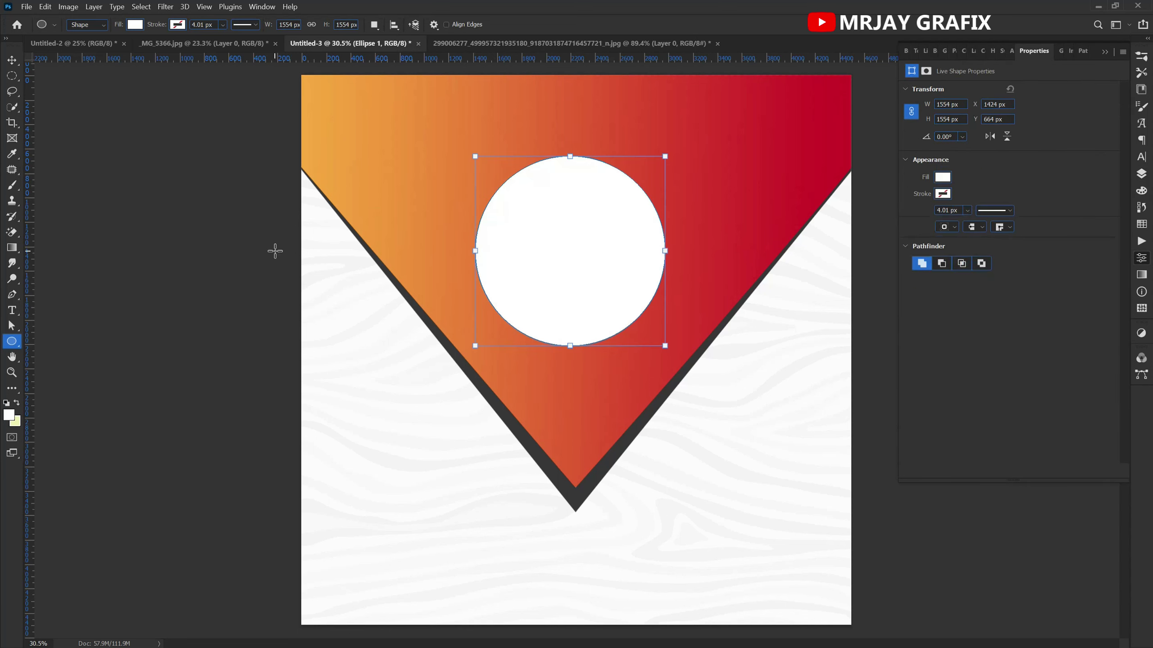
key(v)
drag(554, 256, 562, 250)
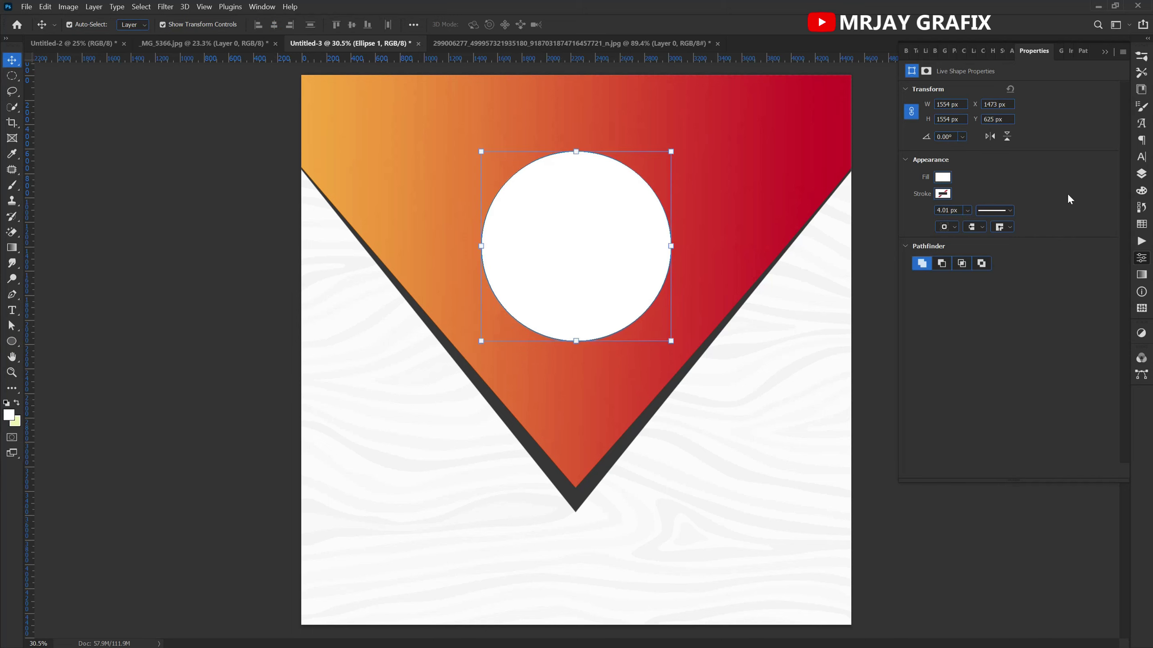
- Change the circle's fill to near-black 1f1f1f
click(1141, 175)
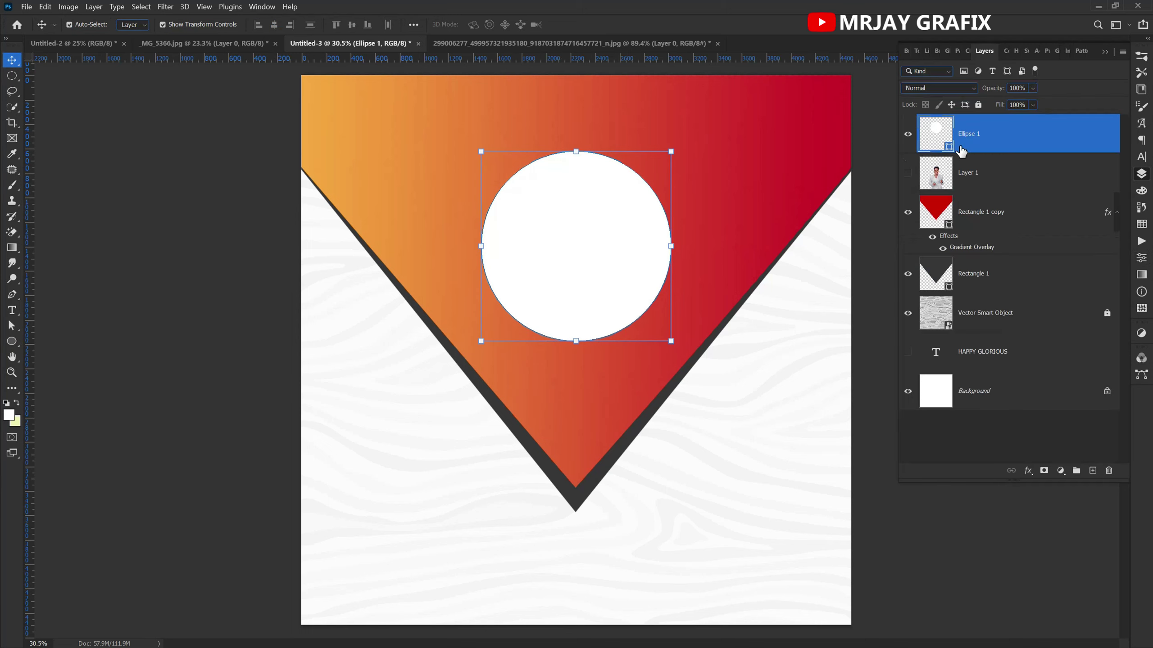
double_click(948, 151)
mouse_move(638, 391)
mouse_down()
mouse_move(644, 401)
mouse_move(619, 429)
mouse_move(643, 413)
mouse_move(628, 428)
mouse_up()
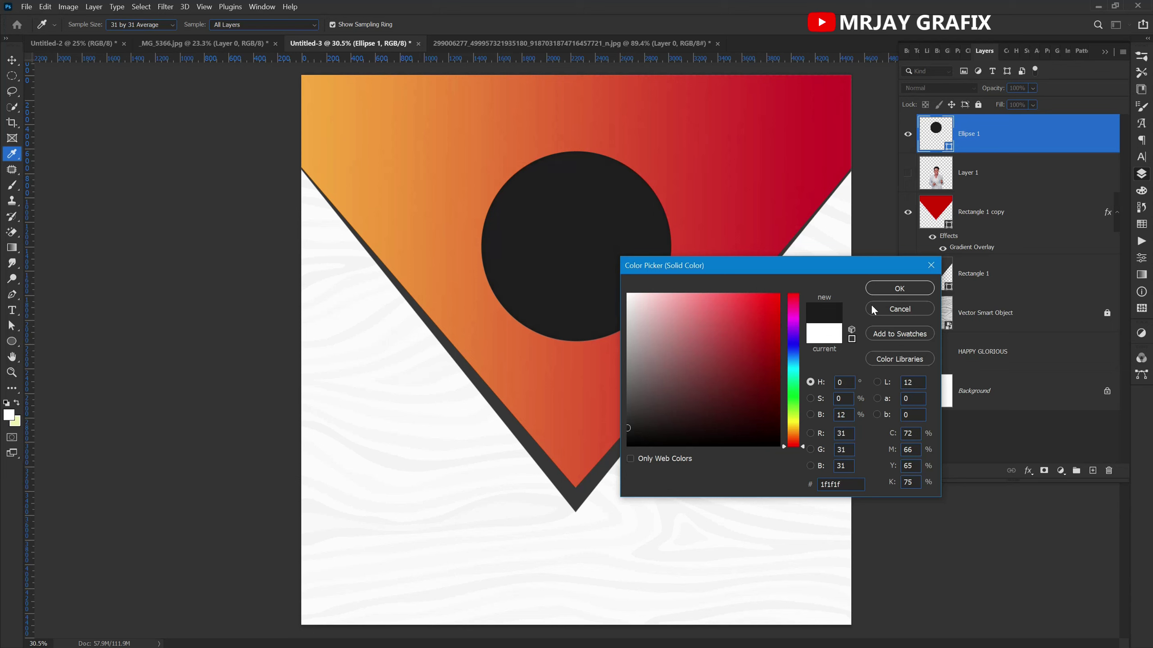
click(888, 288)
key(v)
click(266, 343)
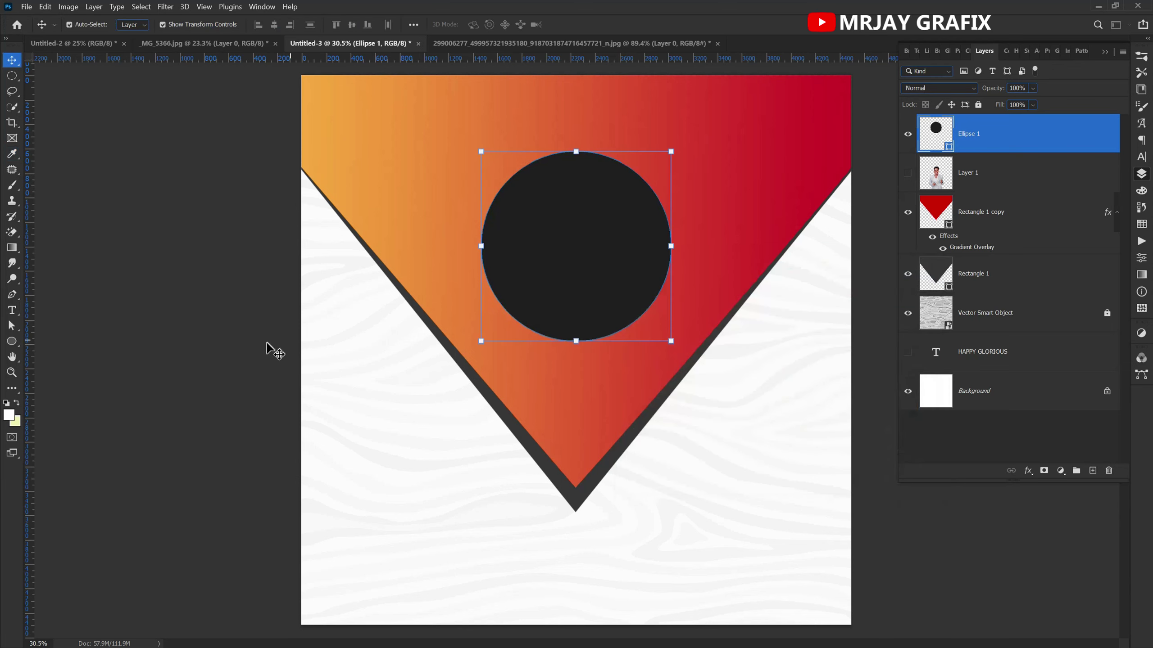
- Add a new empty layer above the circle and set the foreground colour to dark grey 414040
click(620, 240)
click(1092, 472)
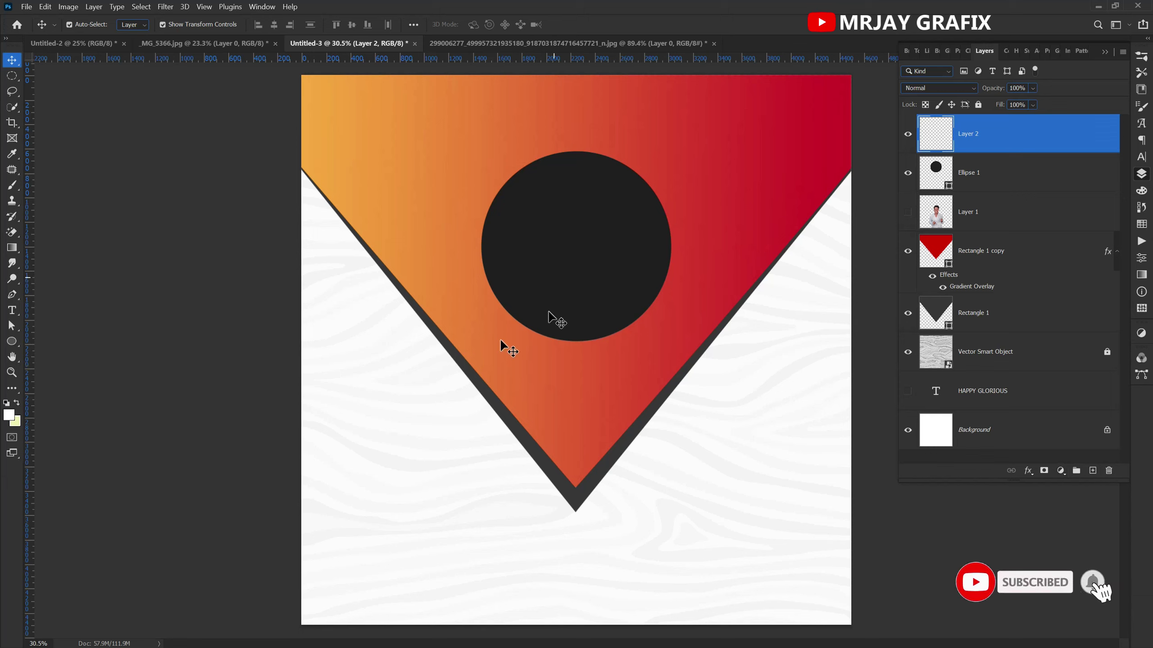
click(9, 417)
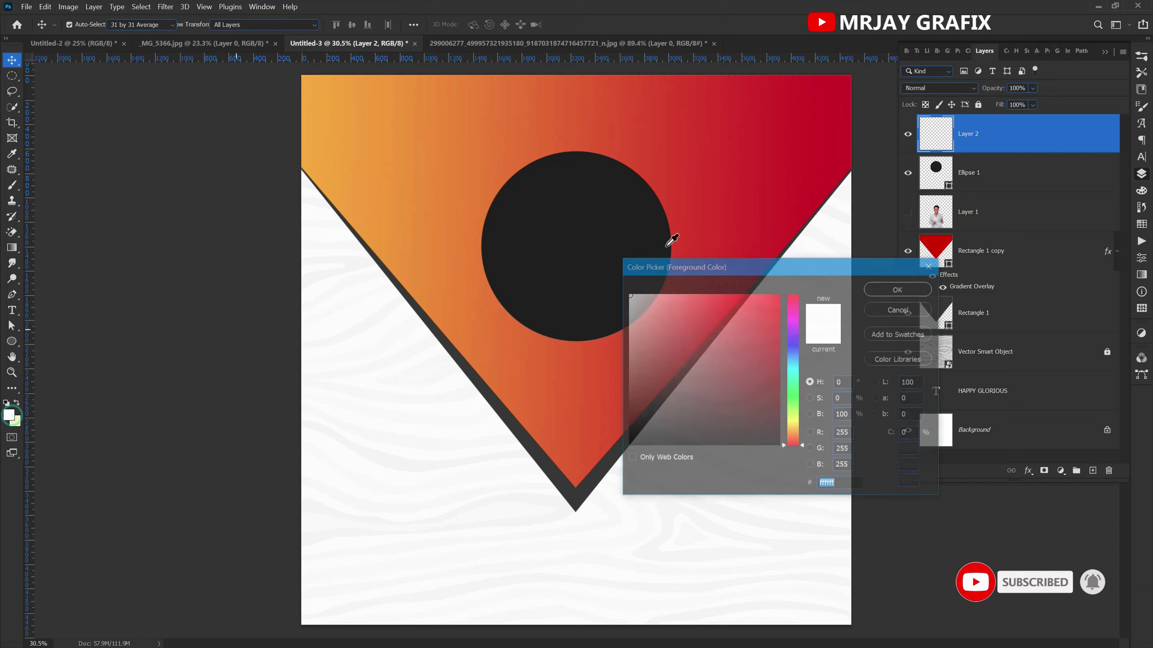
click(579, 225)
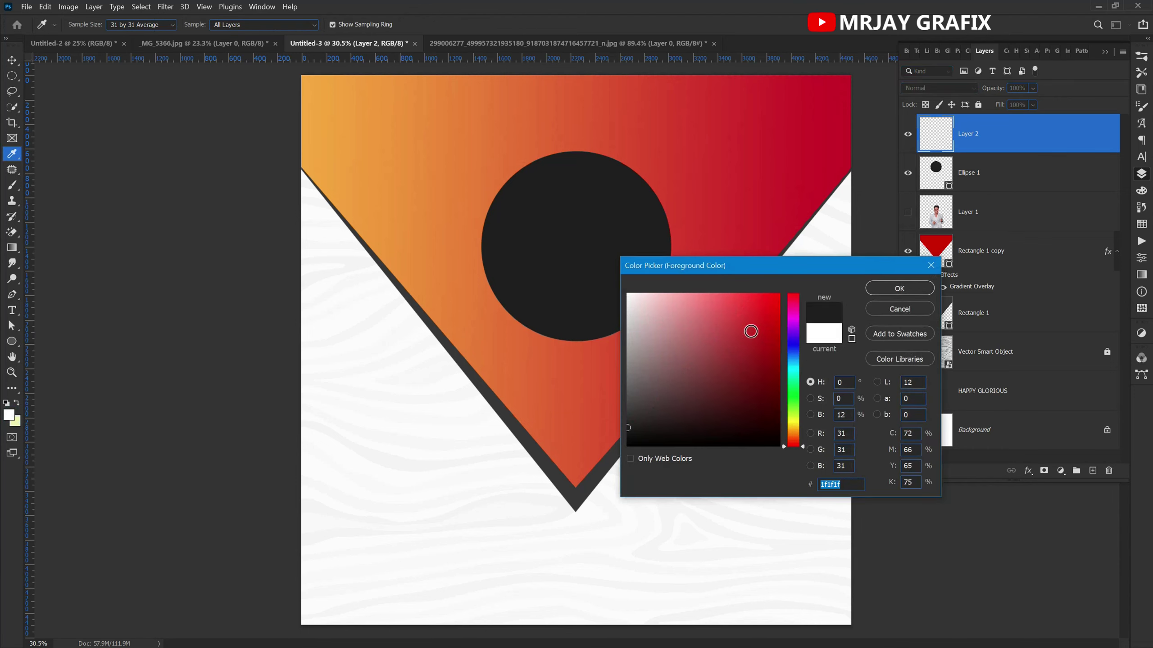
click(640, 415)
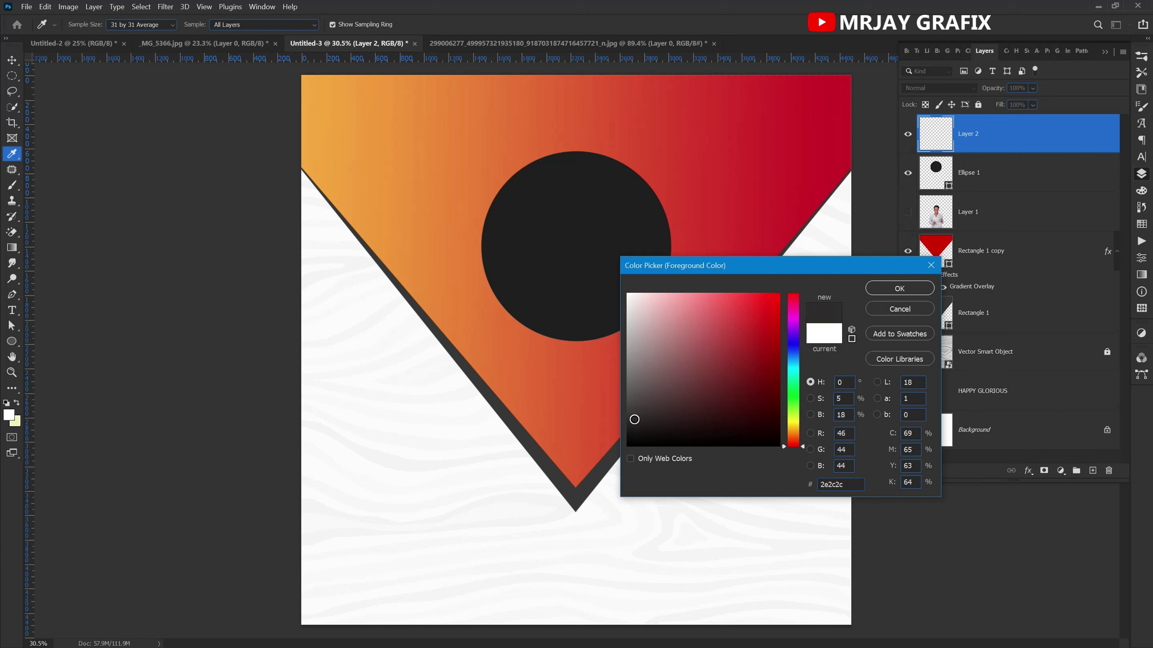
click(630, 408)
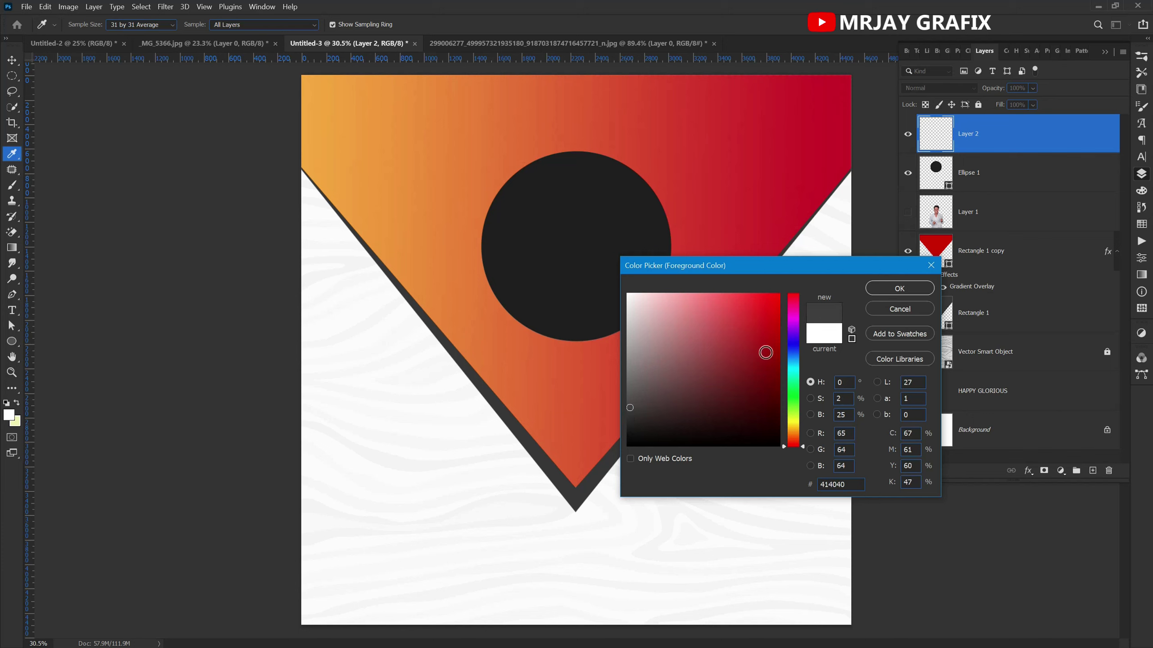
click(899, 288)
key(v)
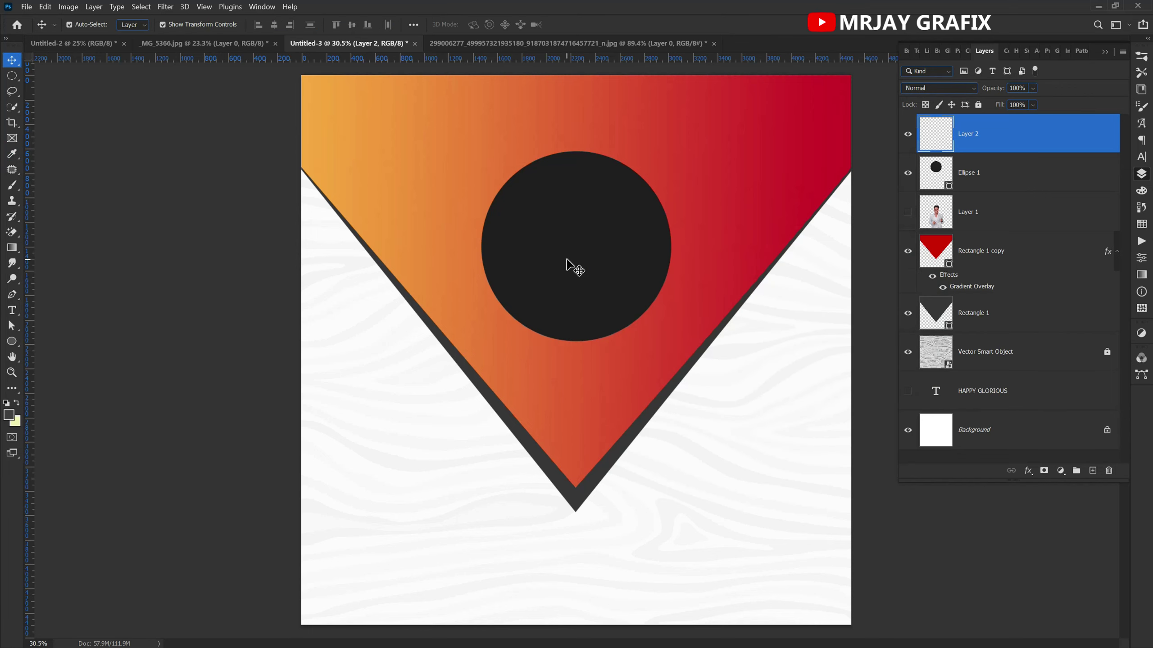
- Reduce the soft brush to 1300 px and paint one dark grey highlight dab at the circle's centre
click(9, 187)
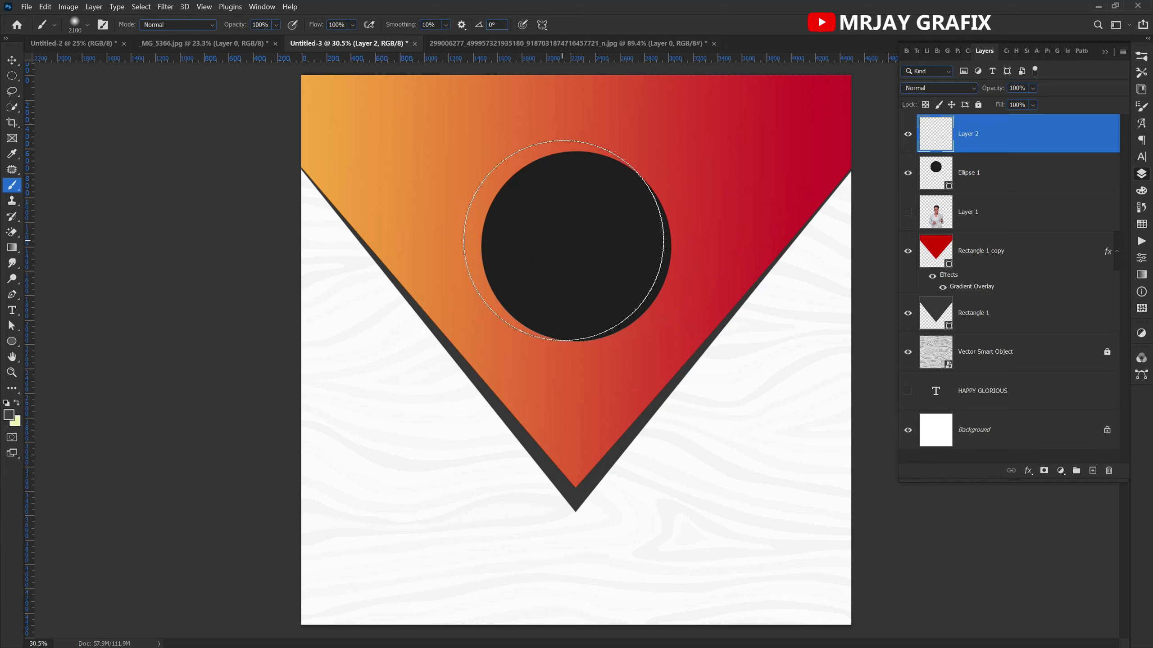
key(bracketleft)
key(bracketleft)
key(bracketleft)
key(bracketleft)
key(bracketleft)
key(bracketleft)
key(bracketleft)
key(bracketleft)
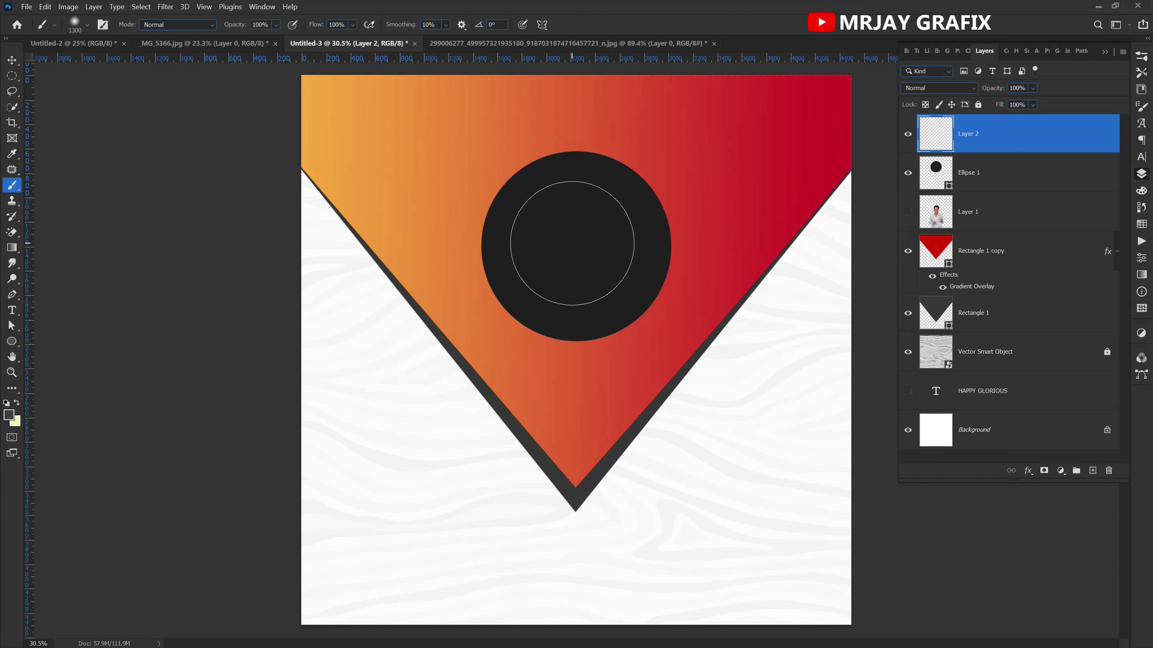
click(573, 244)
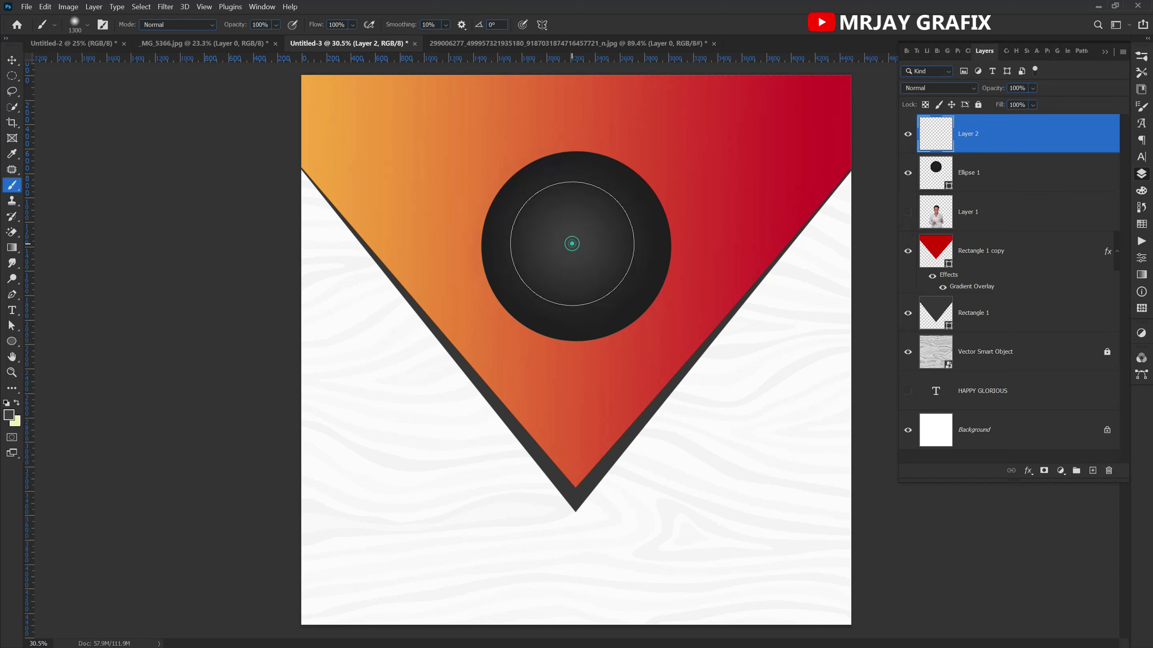
- Clip the painted highlight layer to the circle with a clipping mask and deselect it
click(11, 60)
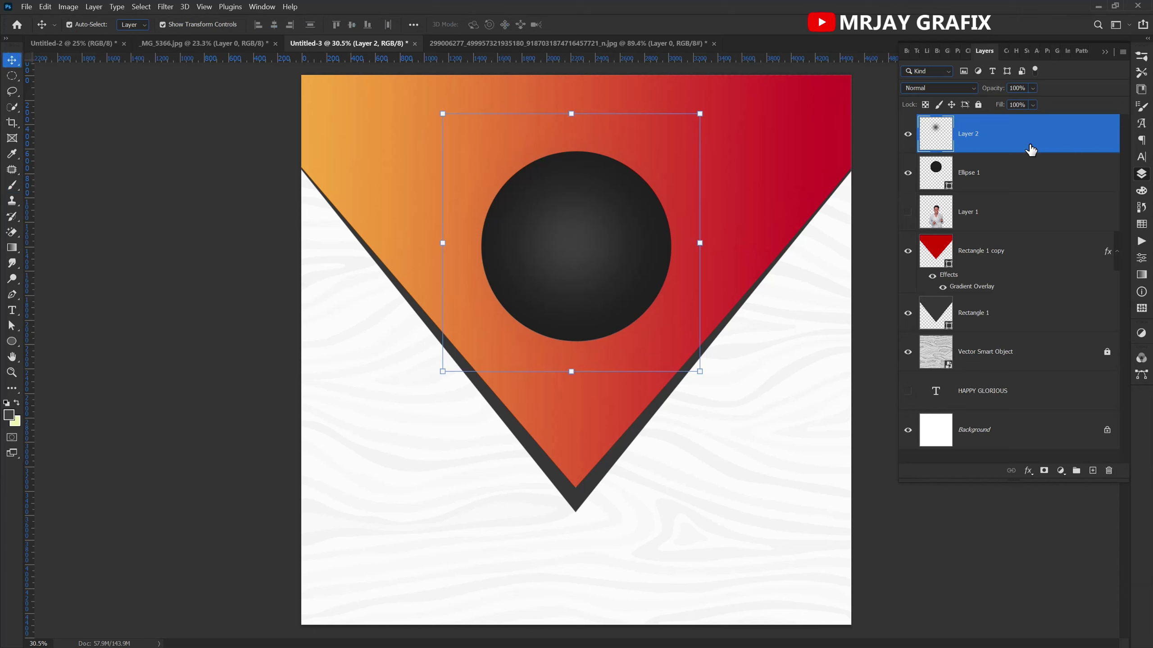
right_click(1046, 147)
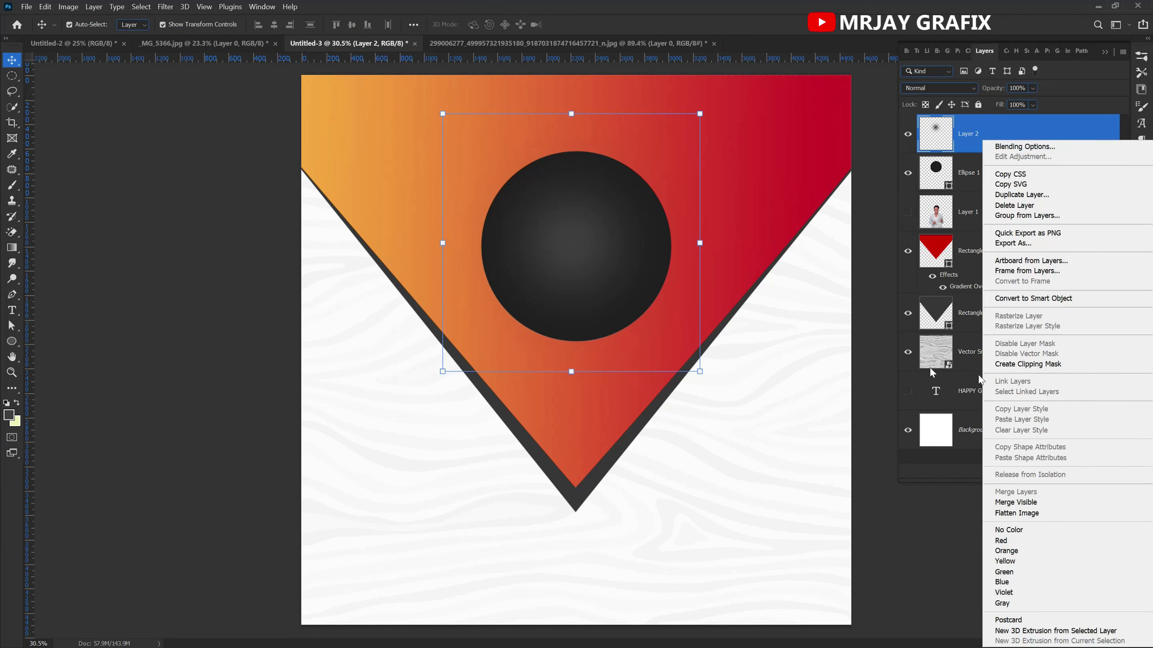
click(1044, 365)
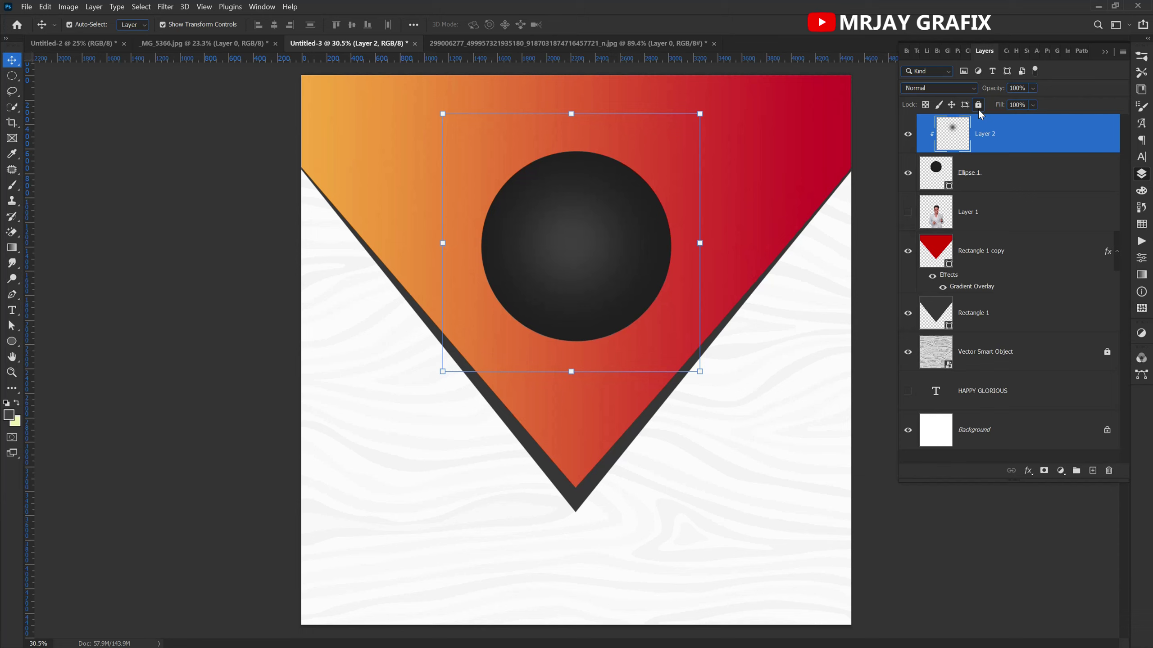
click(173, 463)
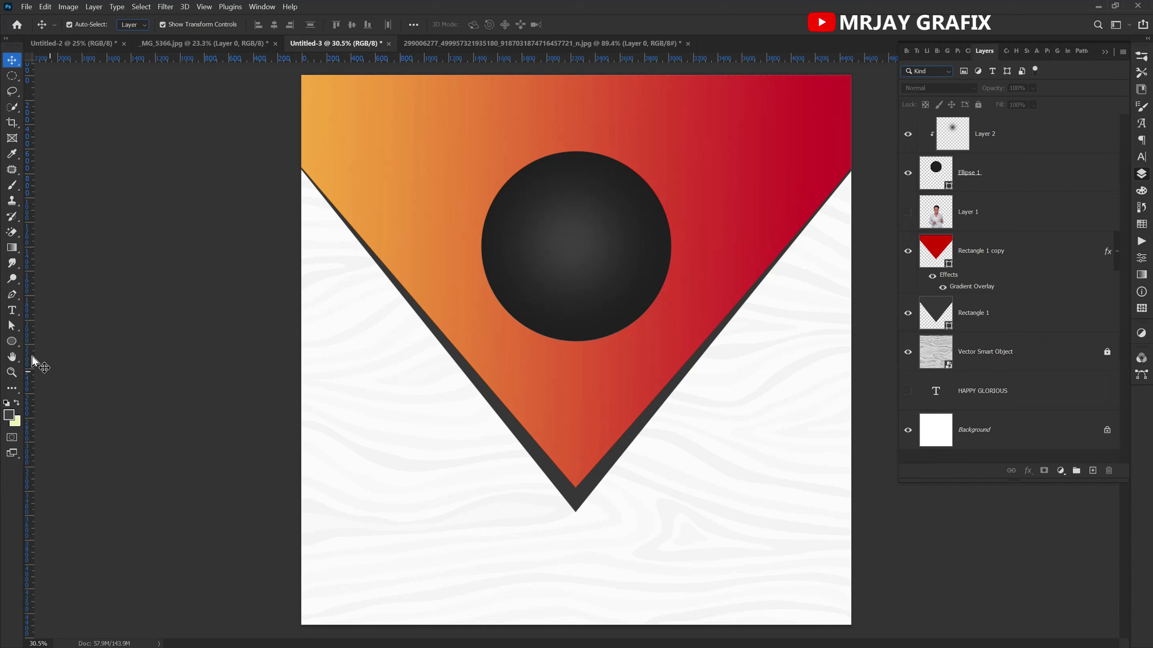
- Choose the standard Pen tool and set it to draw in Shape mode
click(12, 294)
click(51, 306)
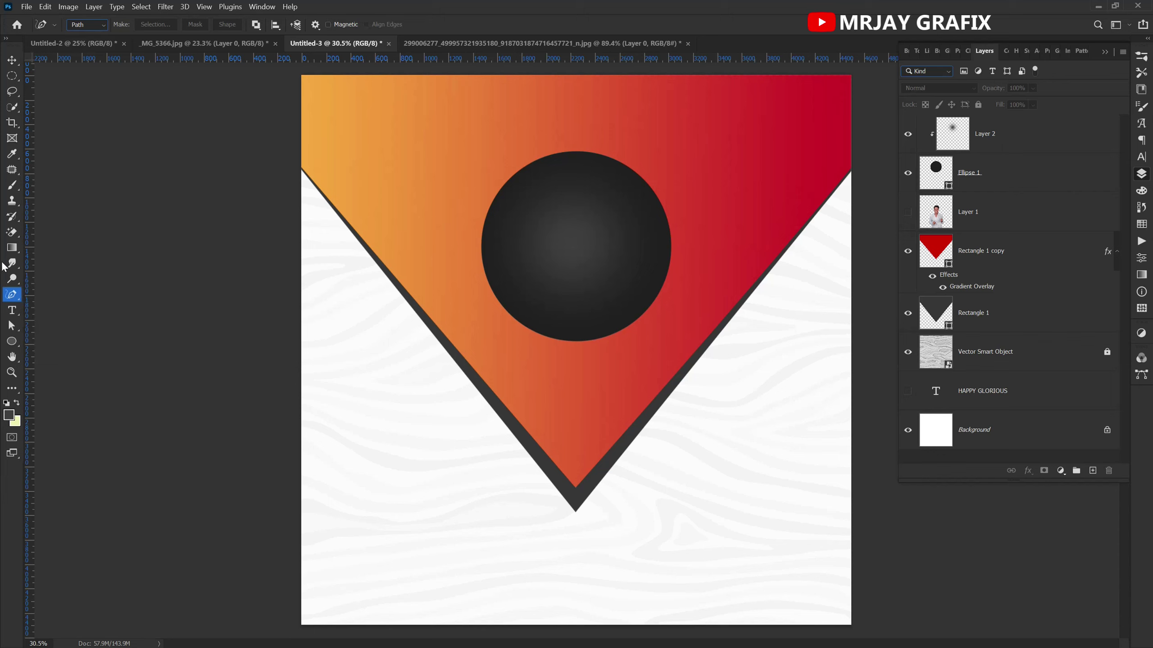
click(15, 300)
click(50, 292)
click(83, 25)
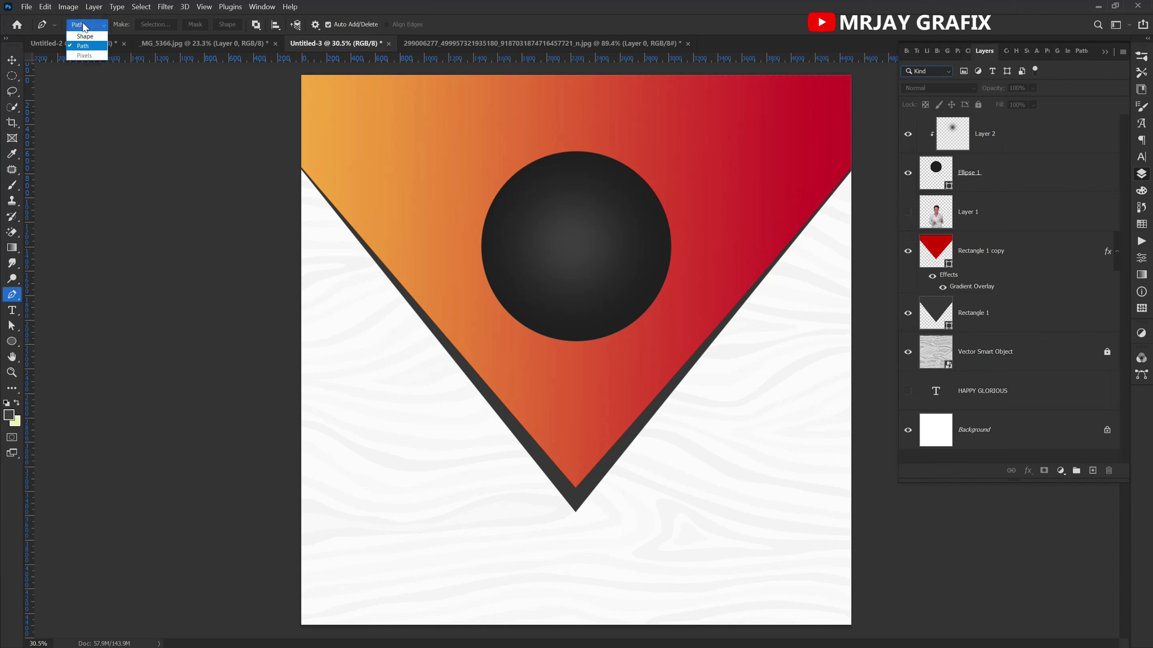
click(79, 24)
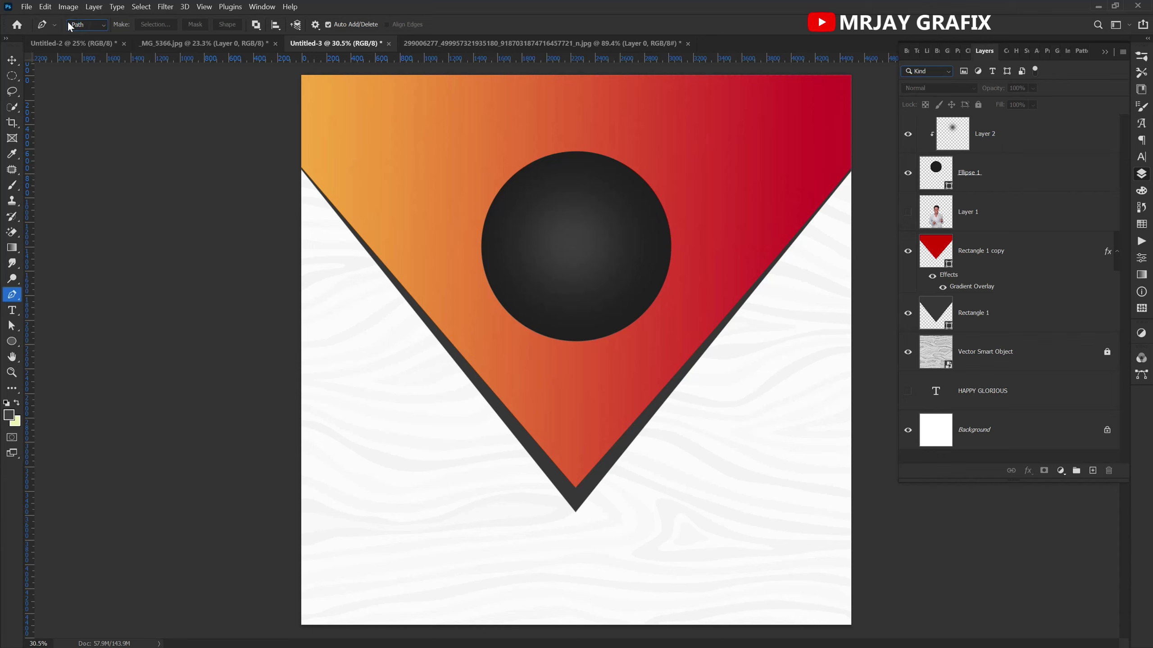
click(91, 26)
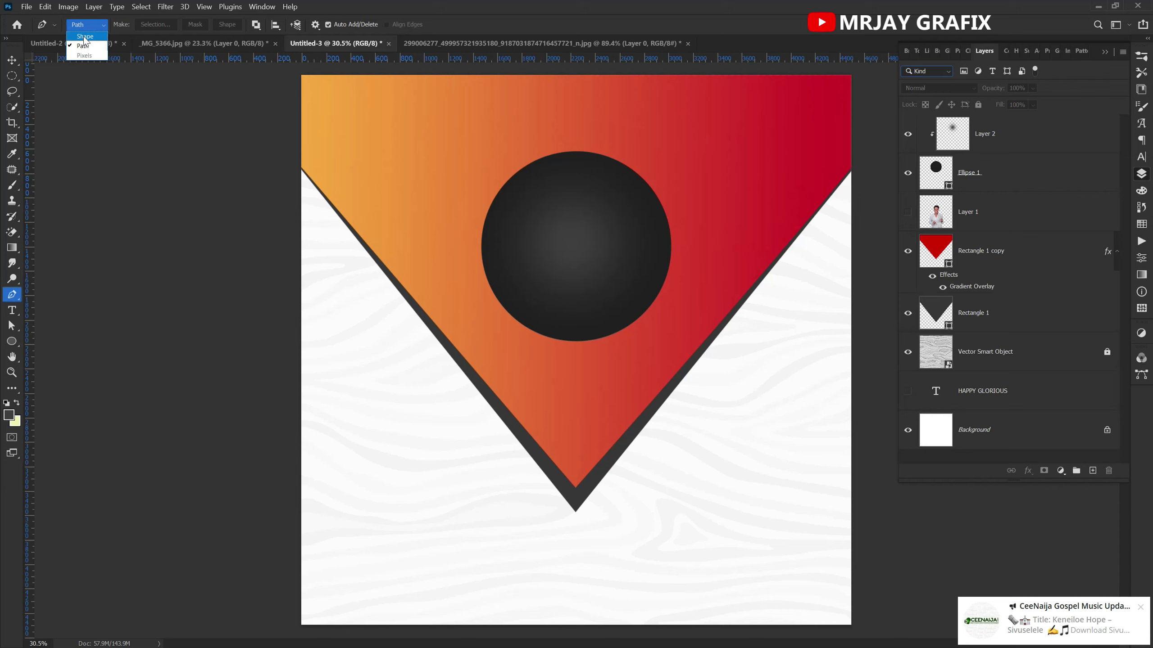
click(85, 37)
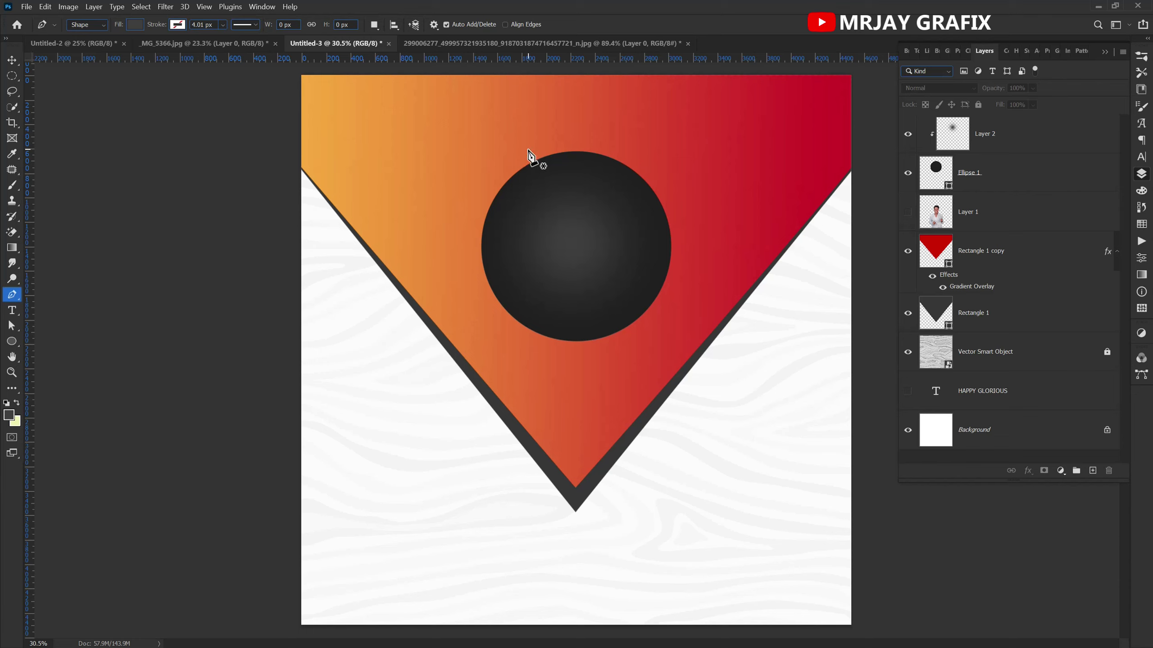
click(559, 147)
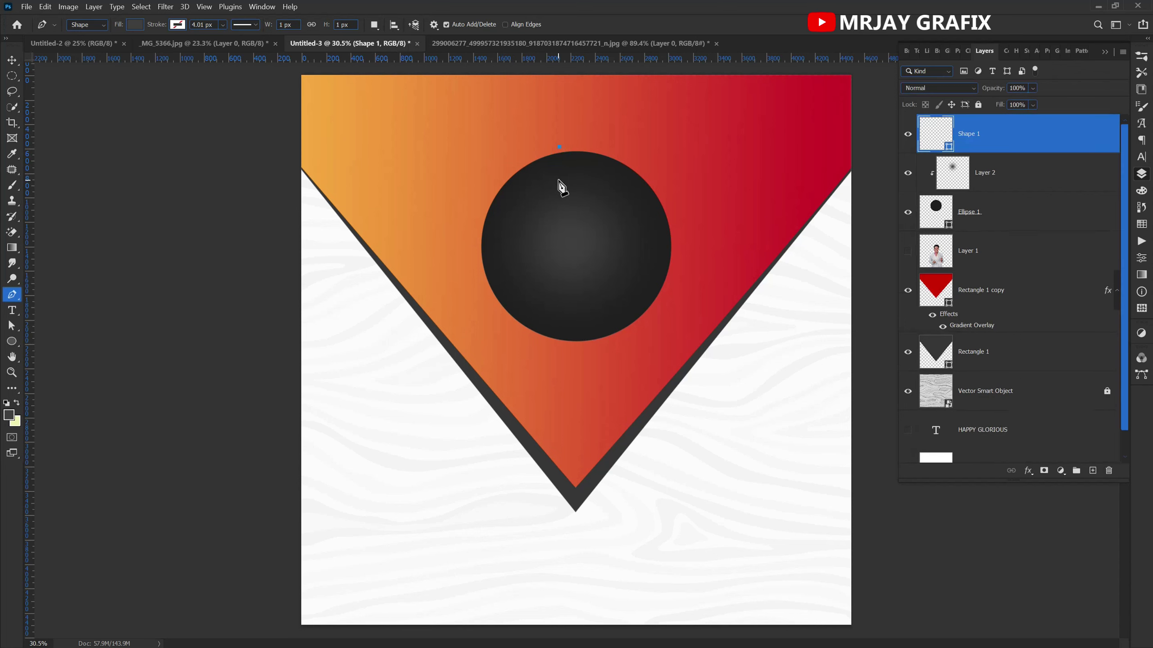
click(559, 180)
mouse_move(554, 183)
mouse_down()
mouse_move(585, 171)
mouse_move(595, 184)
mouse_move(566, 165)
mouse_move(581, 193)
mouse_move(571, 182)
mouse_up()
alt+click(557, 178)
drag(621, 188, 635, 206)
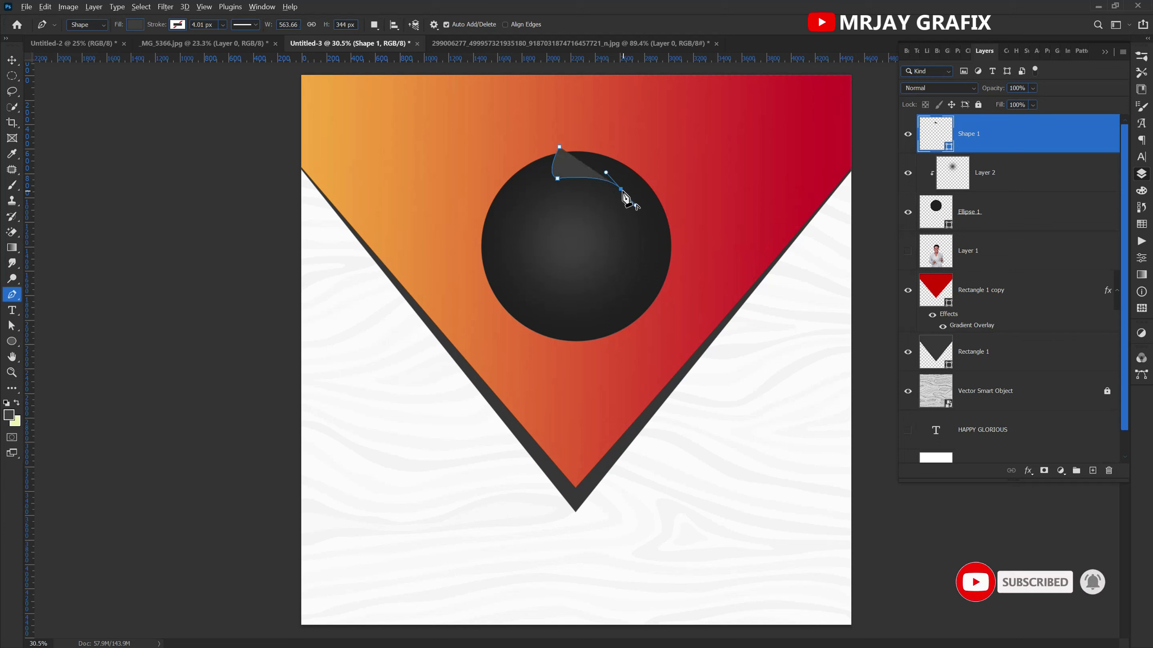
alt+click(620, 188)
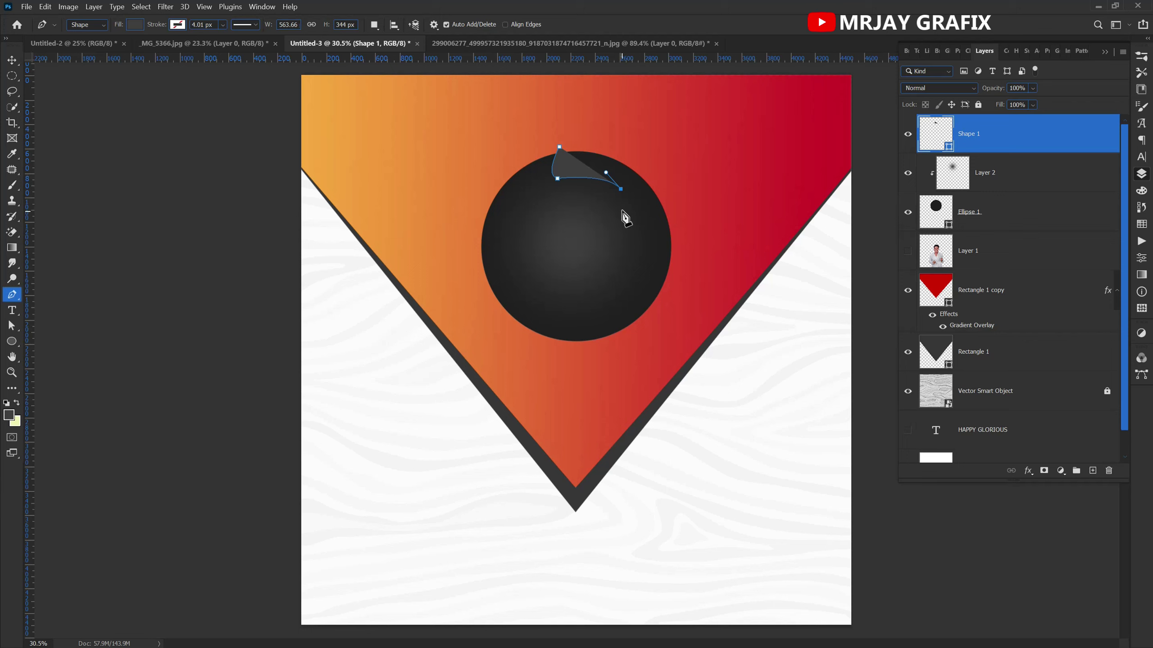
key(ctrl+z)
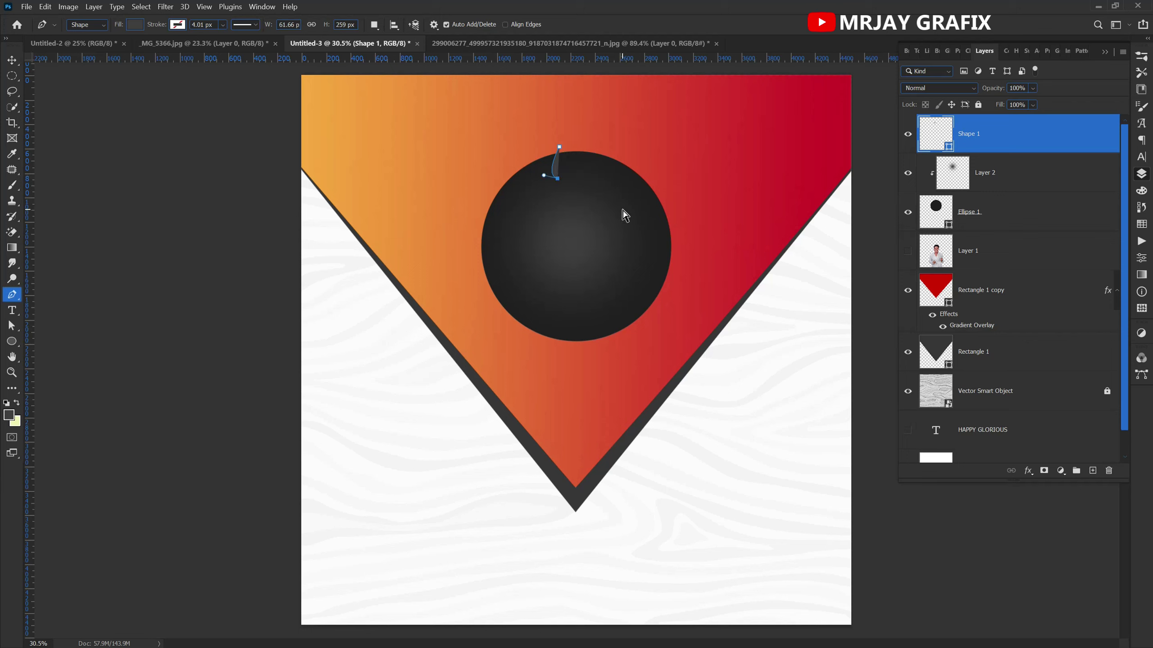
key(ctrl+z)
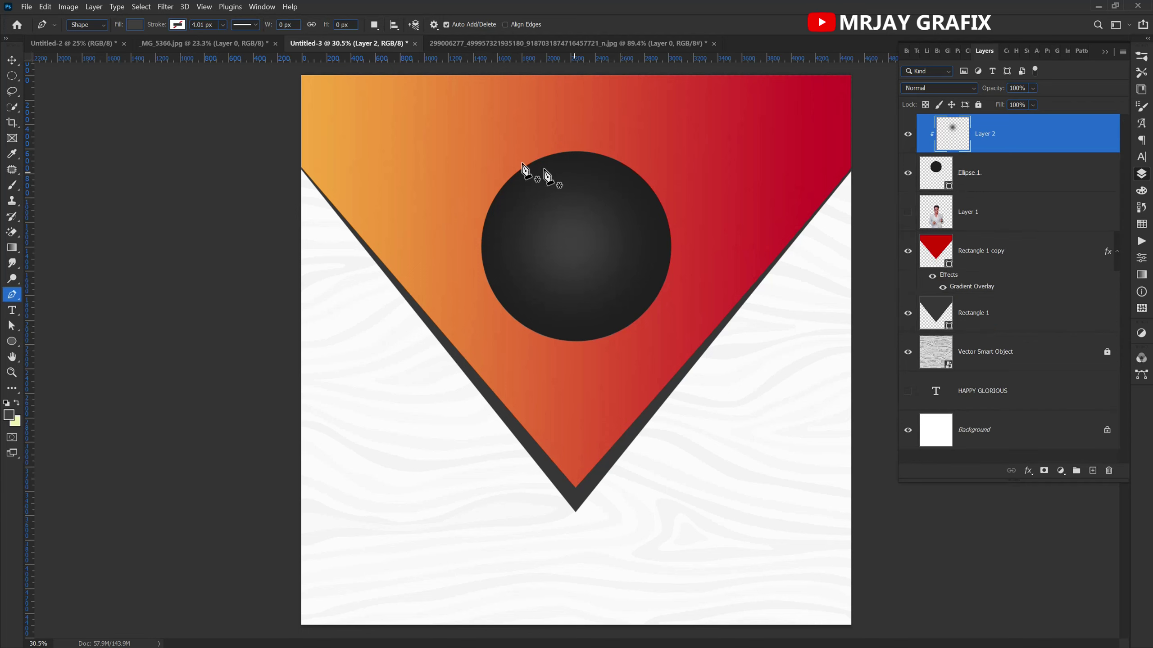
- Start a freeform shape at the circle's upper-left rim with a slightly curved edge running down into the circle
click(525, 154)
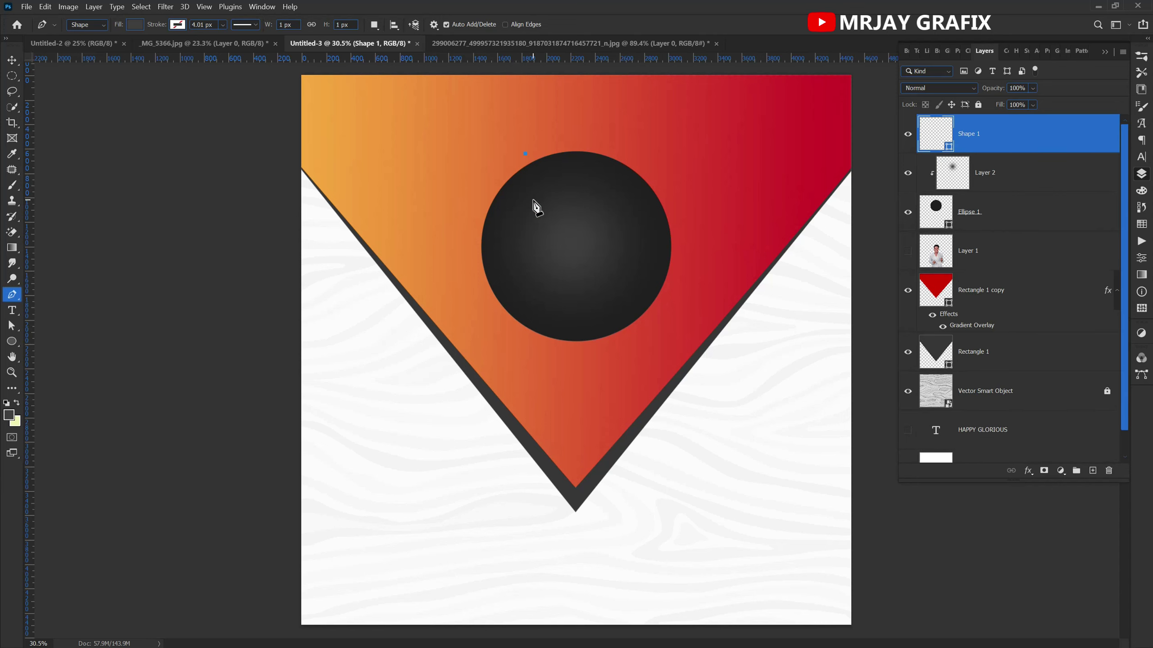
drag(532, 199, 546, 213)
alt+click(532, 199)
drag(634, 202, 665, 231)
alt+click(636, 204)
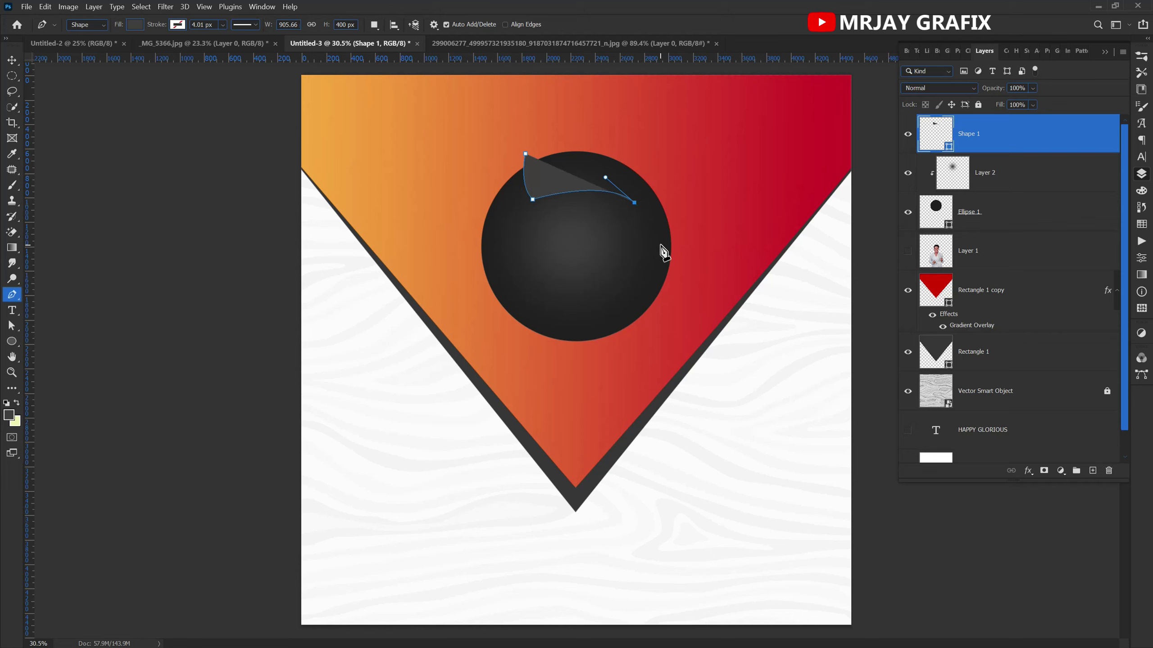
click(650, 265)
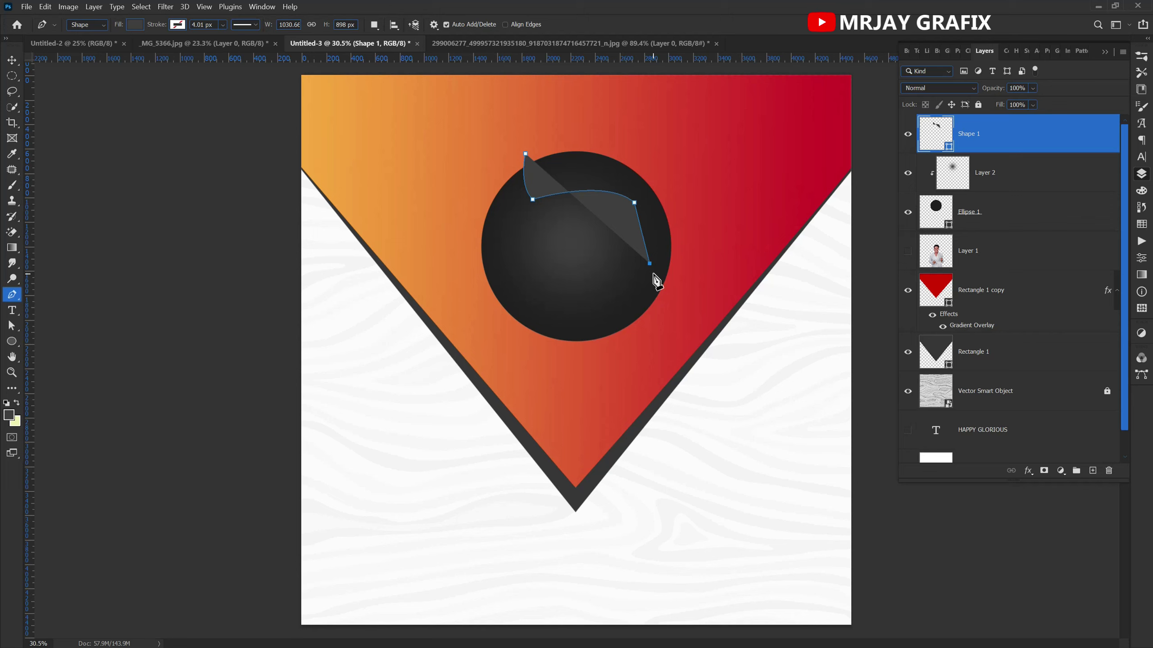
key(ctrl+z)
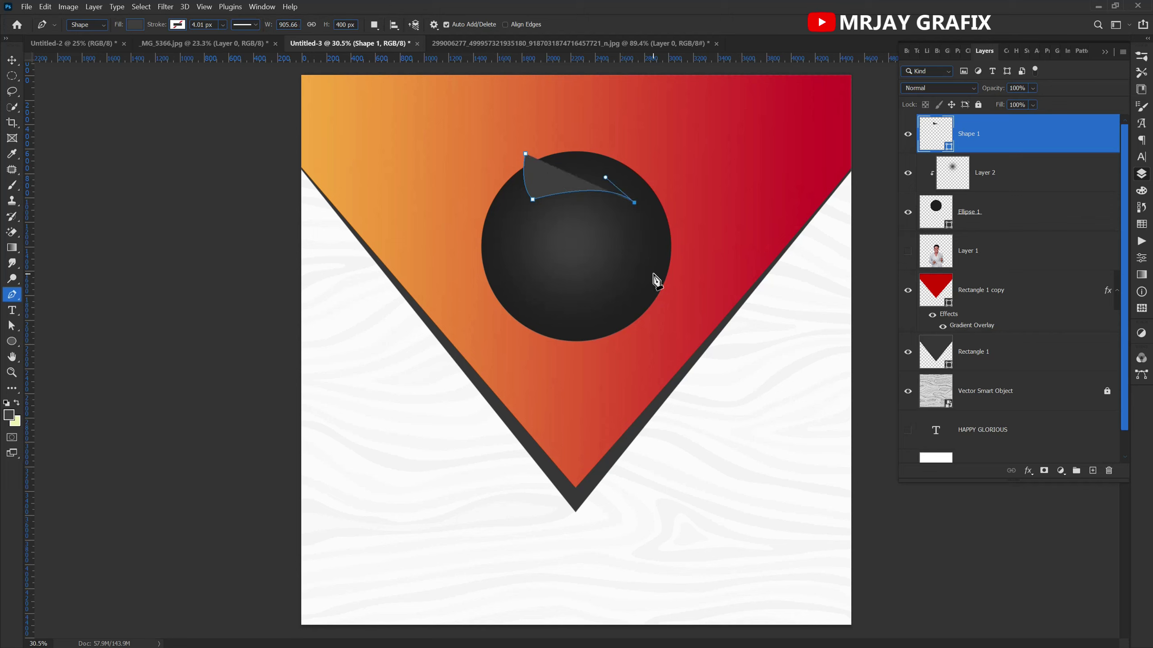
key(ctrl+z)
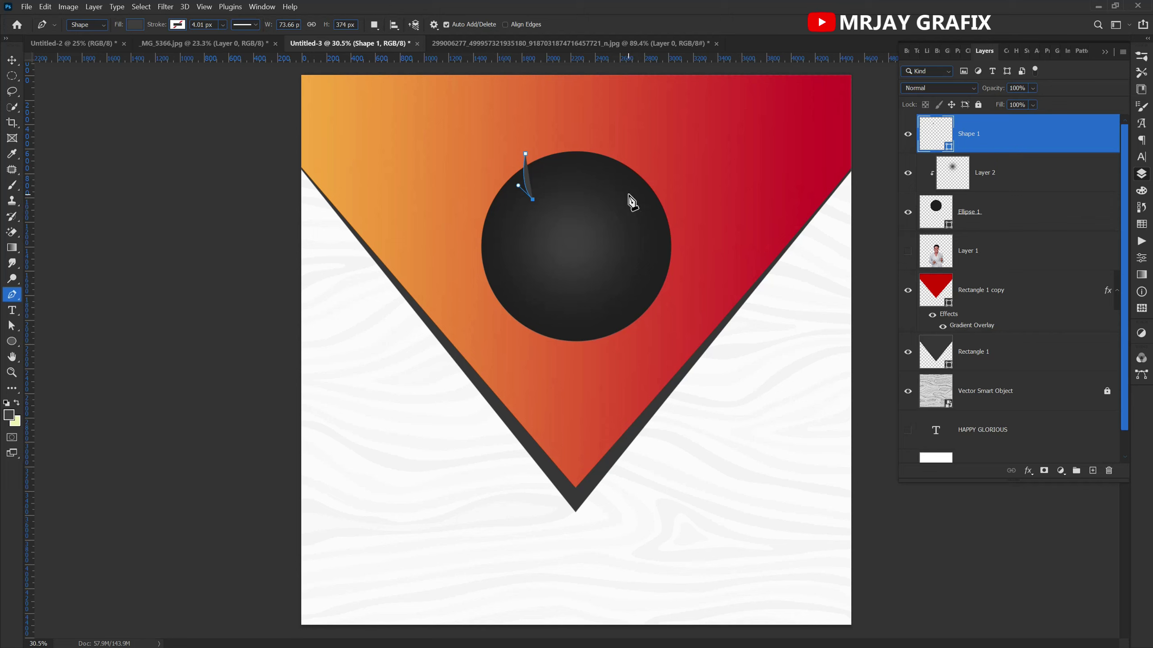
- Extend the shape with a gently arched edge across the circle to its upper-right side, ending in a corner point
drag(643, 197, 666, 210)
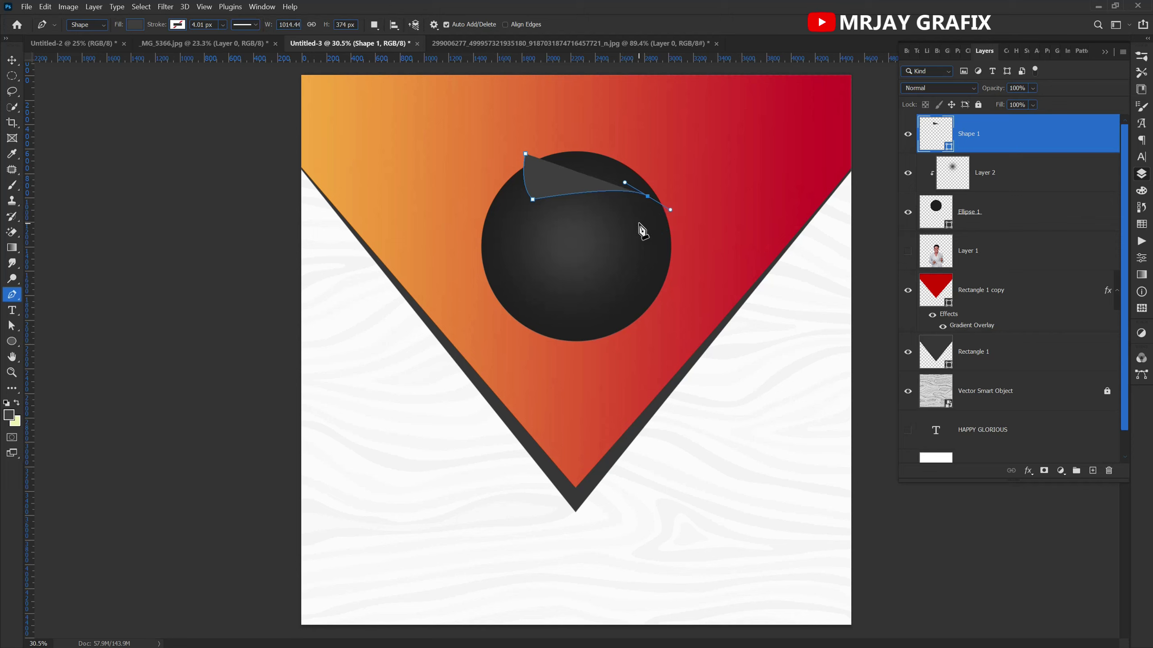
click(647, 197)
click(648, 263)
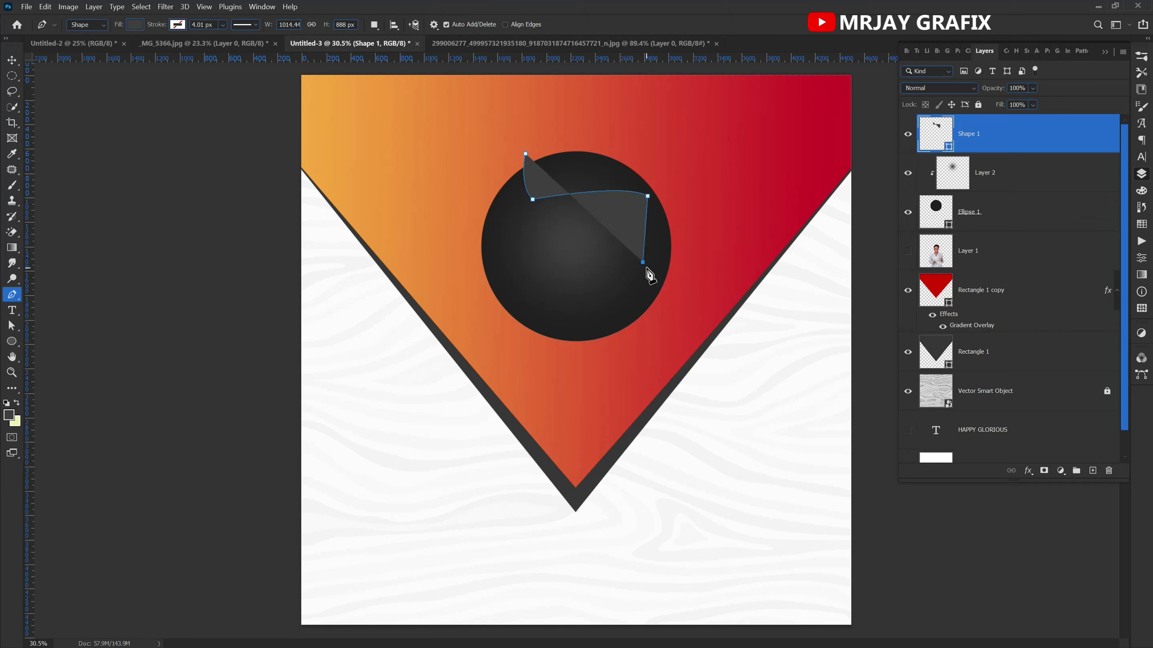
drag(647, 268, 648, 269)
key(BackSpace)
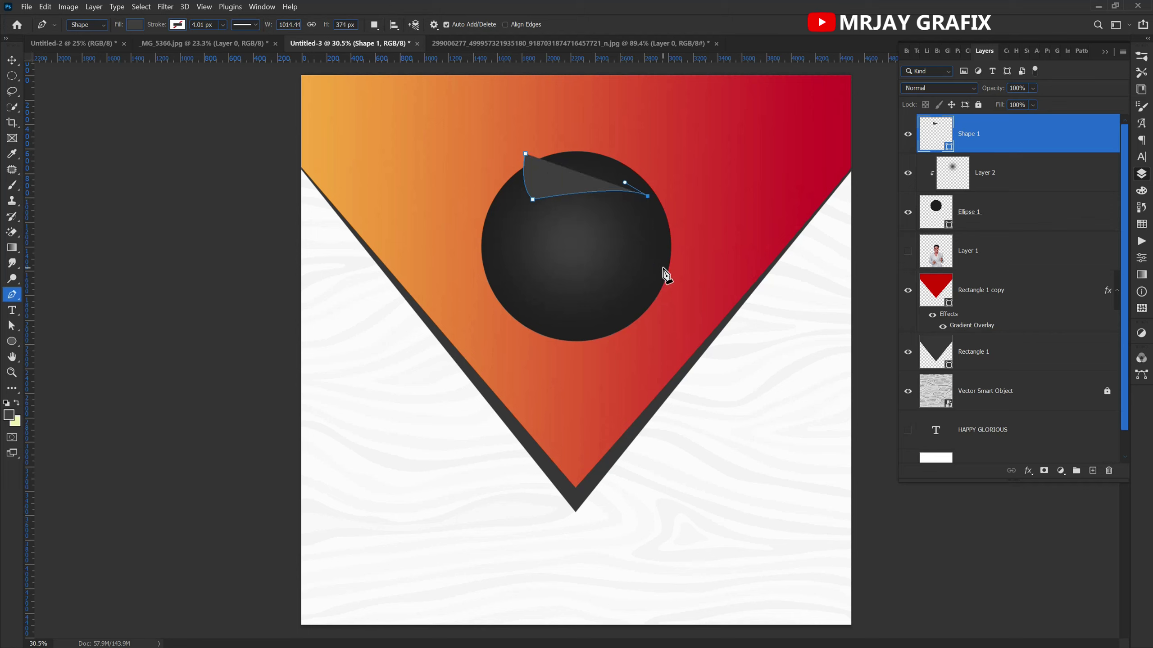
- Continue the outline down the circle's right side and back around outside its upper rim, closing a shape about 1503 by 1472 px
click(657, 268)
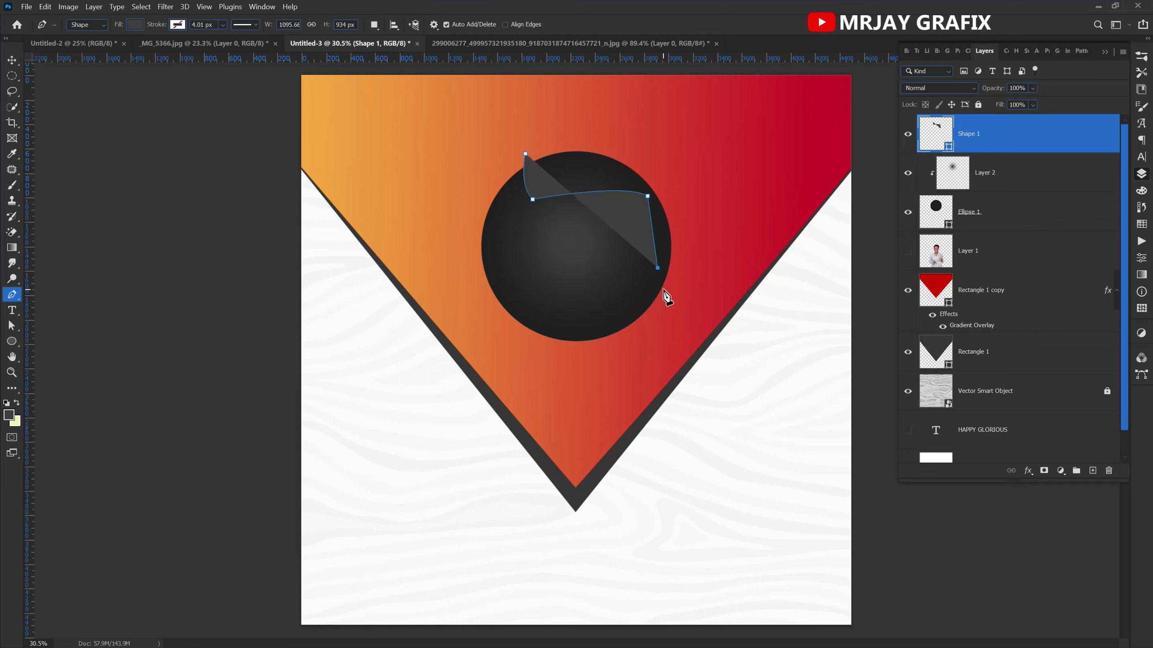
click(672, 296)
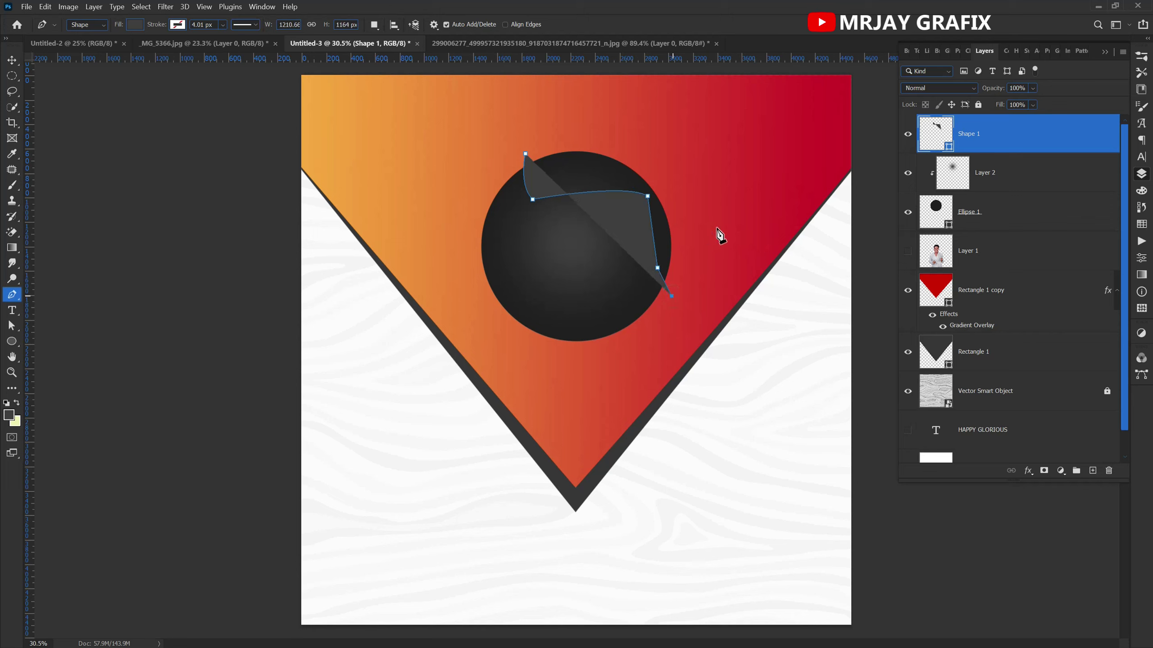
click(707, 154)
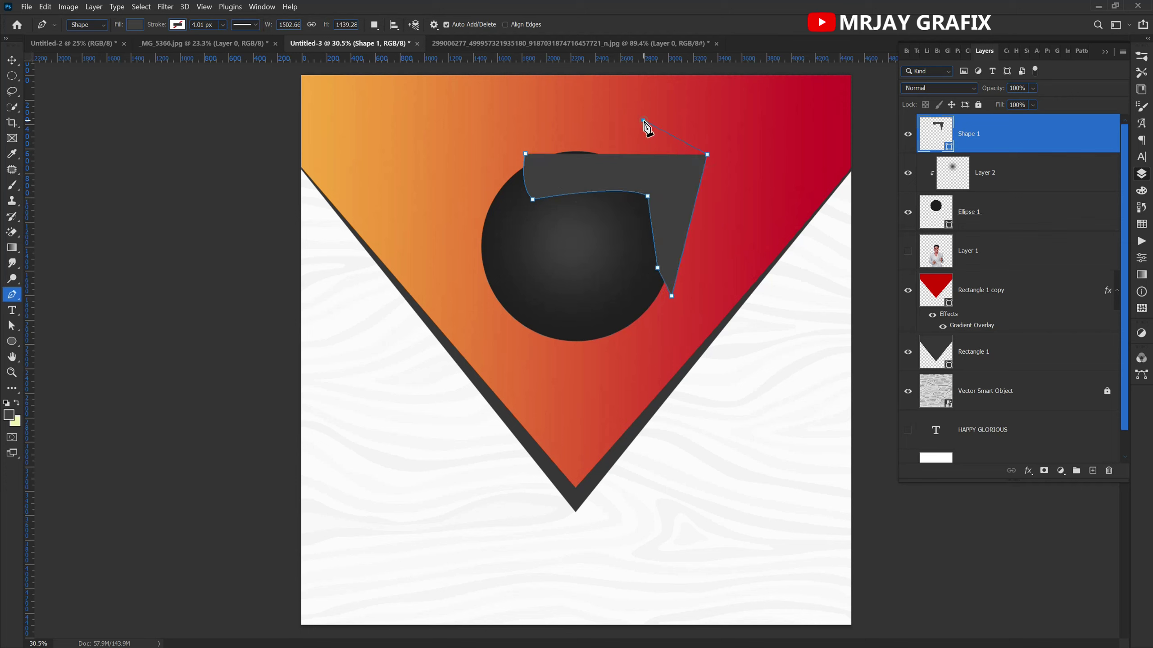
click(643, 120)
click(526, 116)
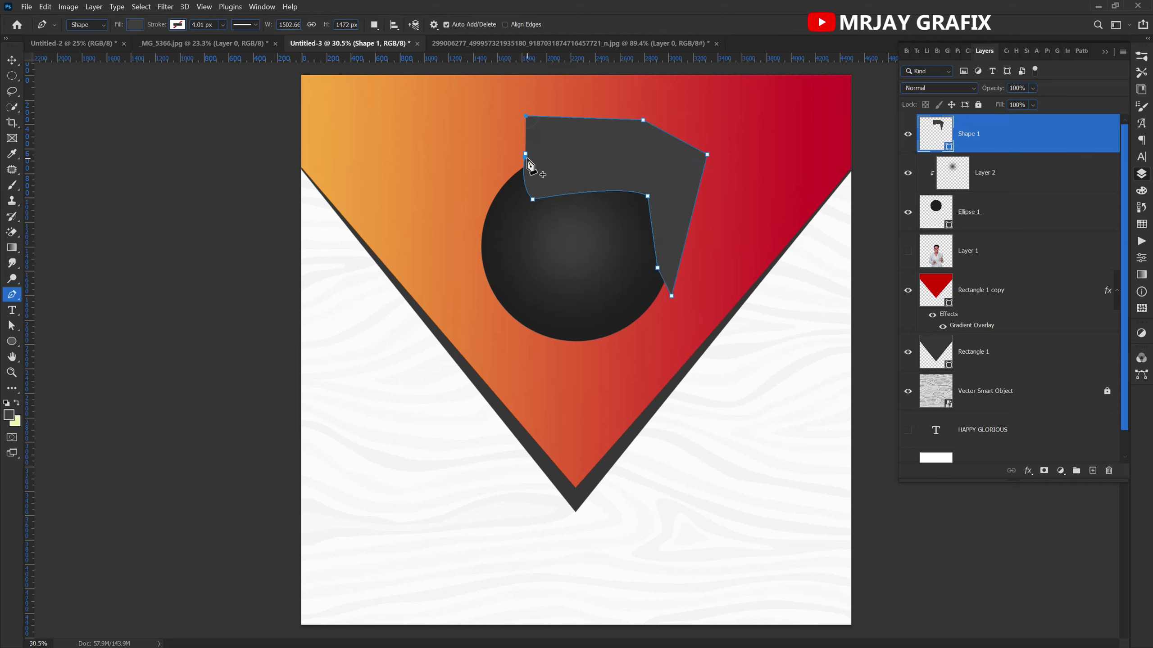
click(524, 154)
- Clip the new shape to the circle with a clipping mask and deselect it
mouse_move(997, 148)
mouse_down()
mouse_move(992, 207)
mouse_move(981, 132)
mouse_up()
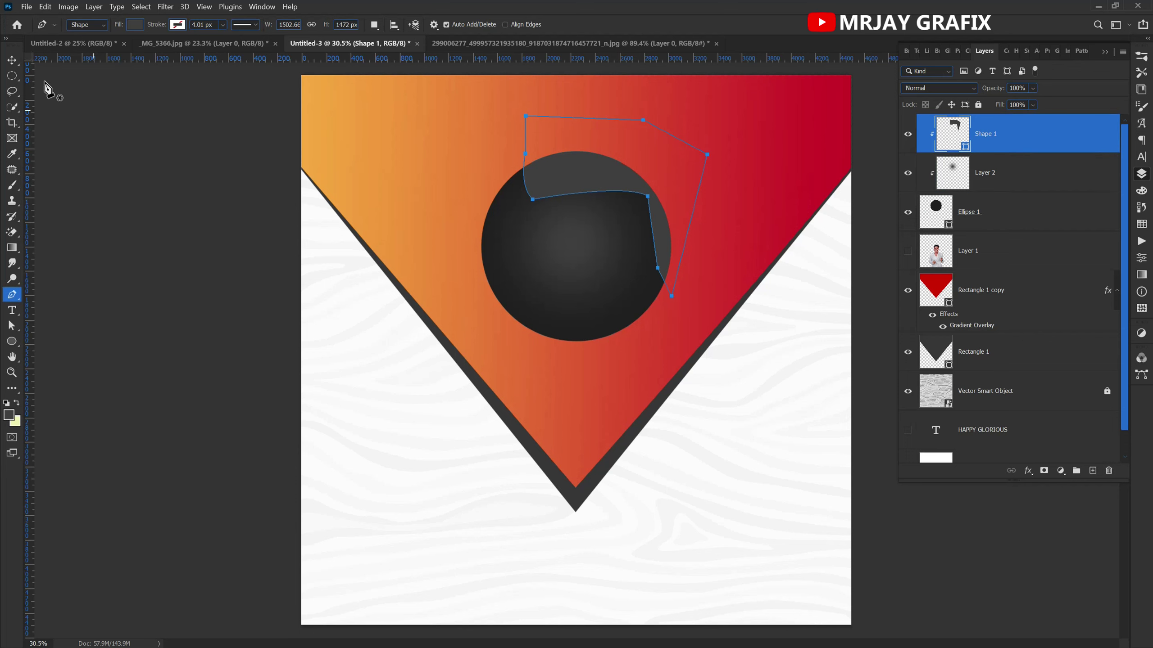
click(12, 59)
click(88, 190)
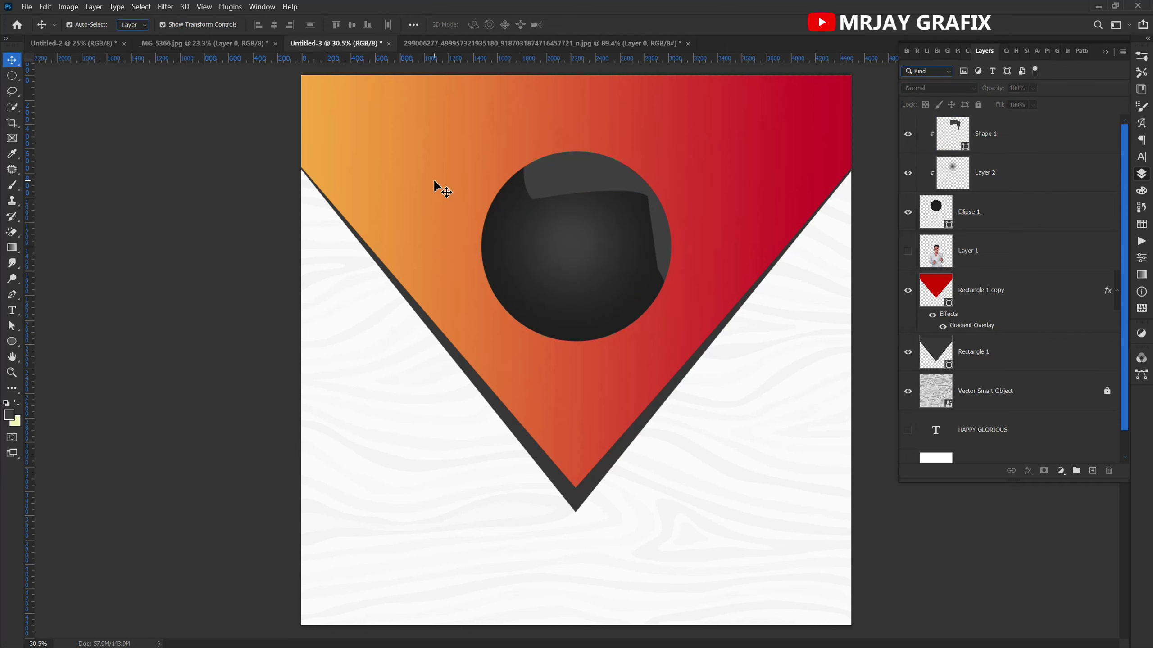
- Copy the orange-to-red gradient layer style from the V panel and paste it onto the clipped shape, leaving nothing selected
click(443, 189)
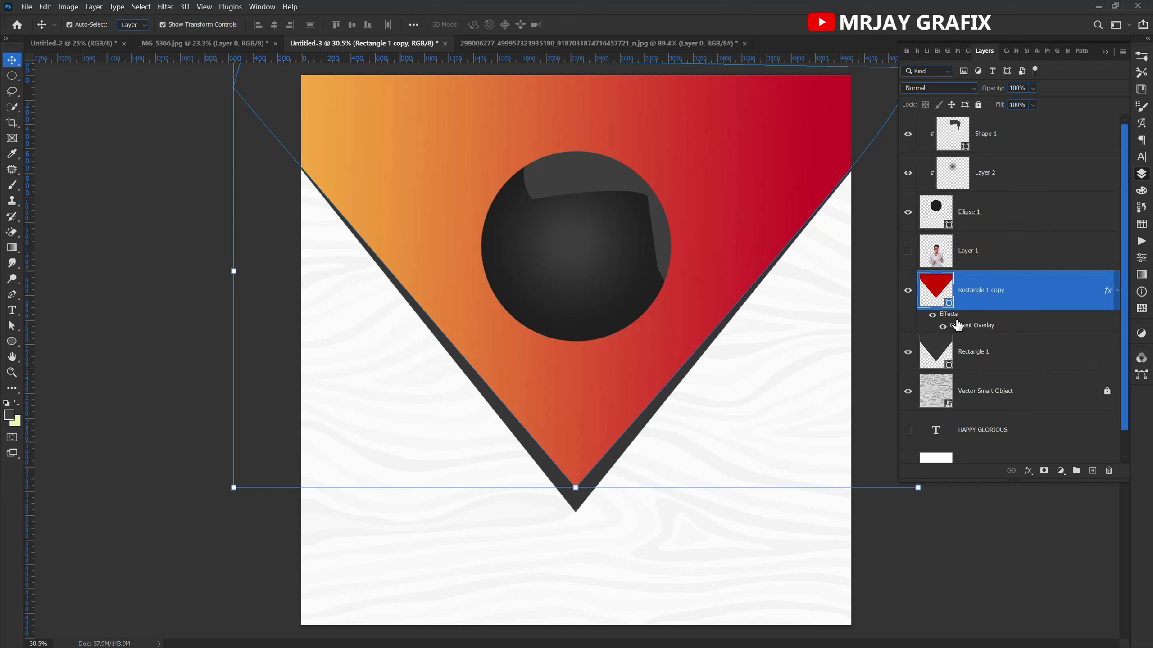
right_click(957, 321)
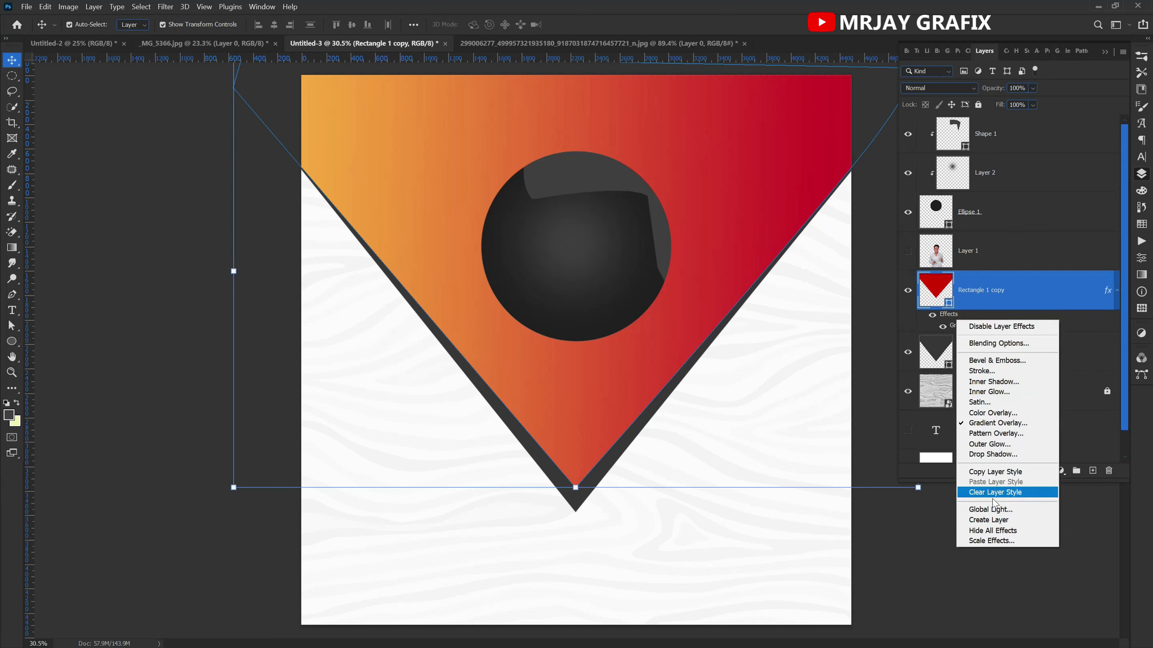
click(995, 472)
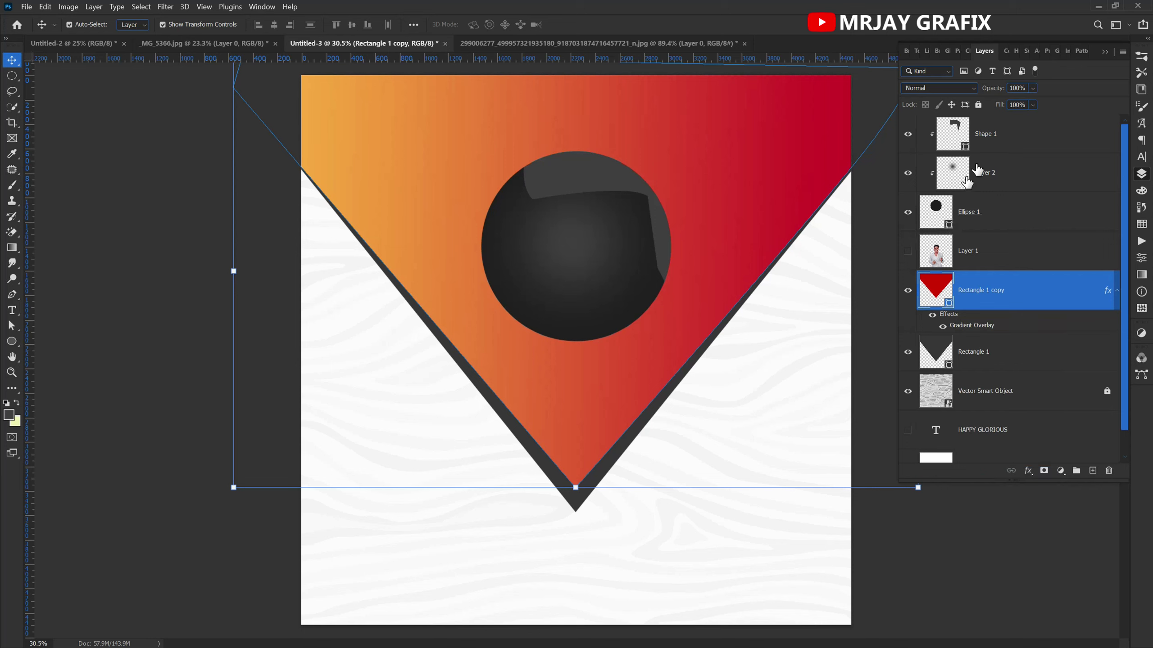
click(994, 136)
right_click(1040, 133)
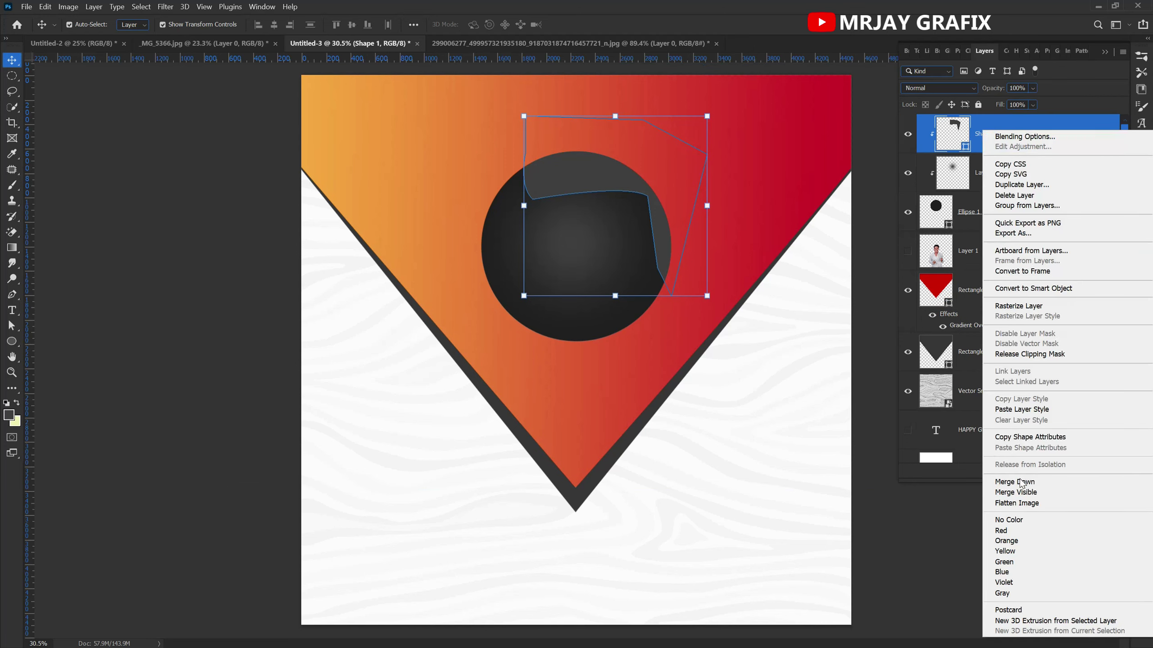
click(1013, 410)
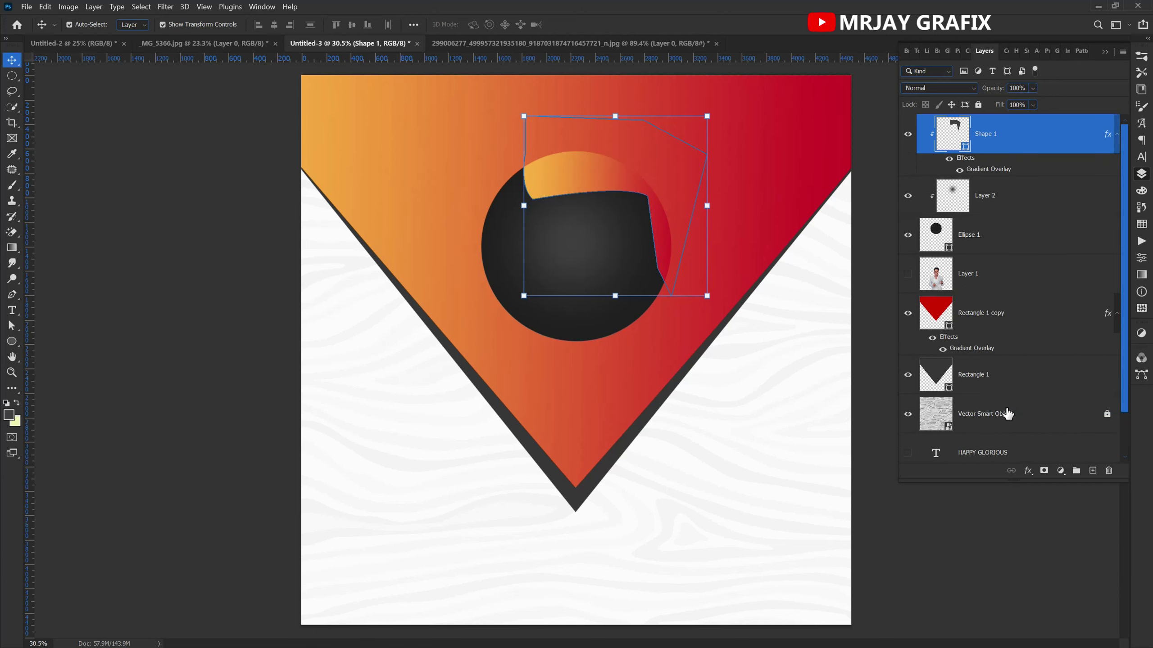
click(235, 385)
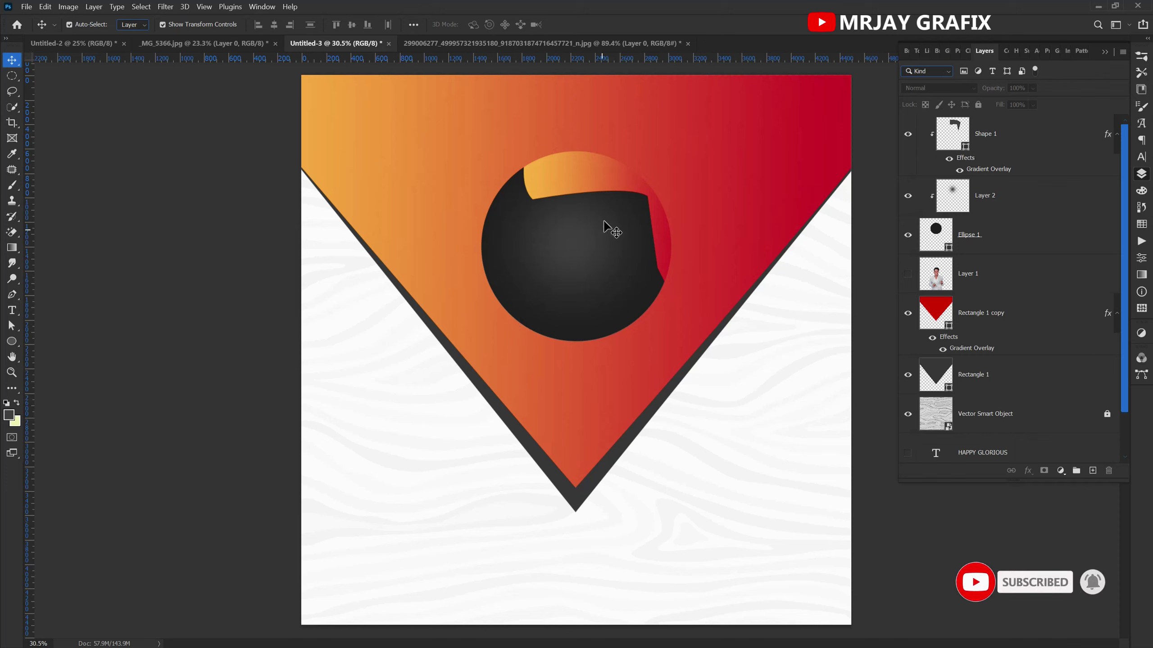
- Reshape the clipped shape with the Convert Point tool so its inner edge arches higher across the top of the circle
click(576, 190)
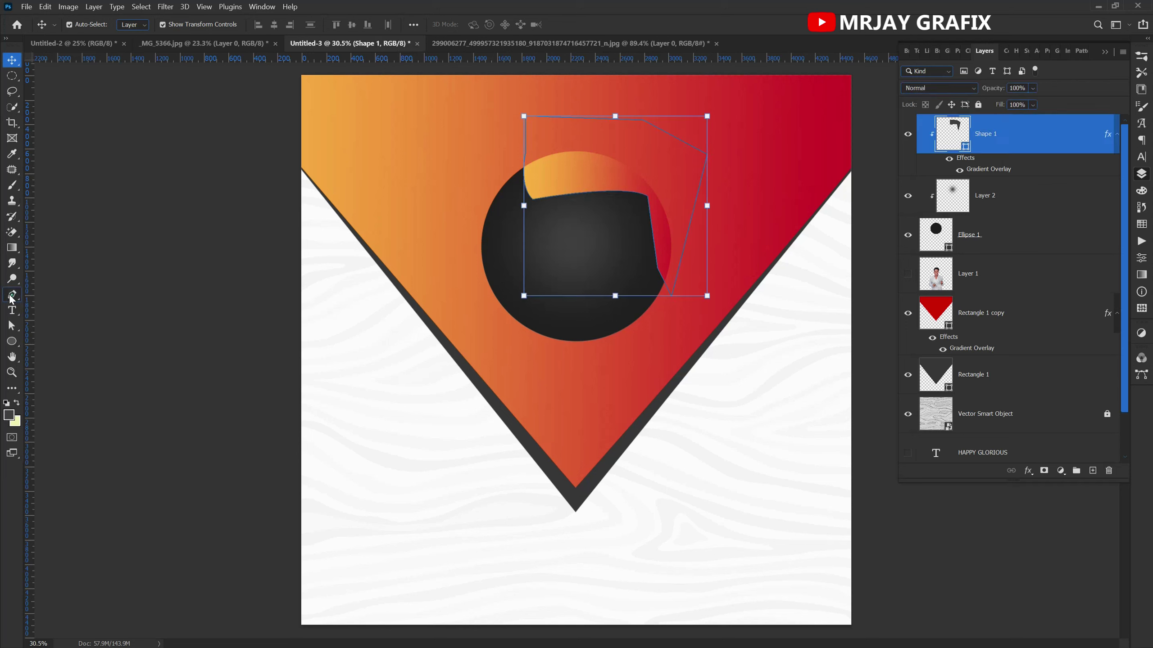
right_click(11, 297)
click(73, 361)
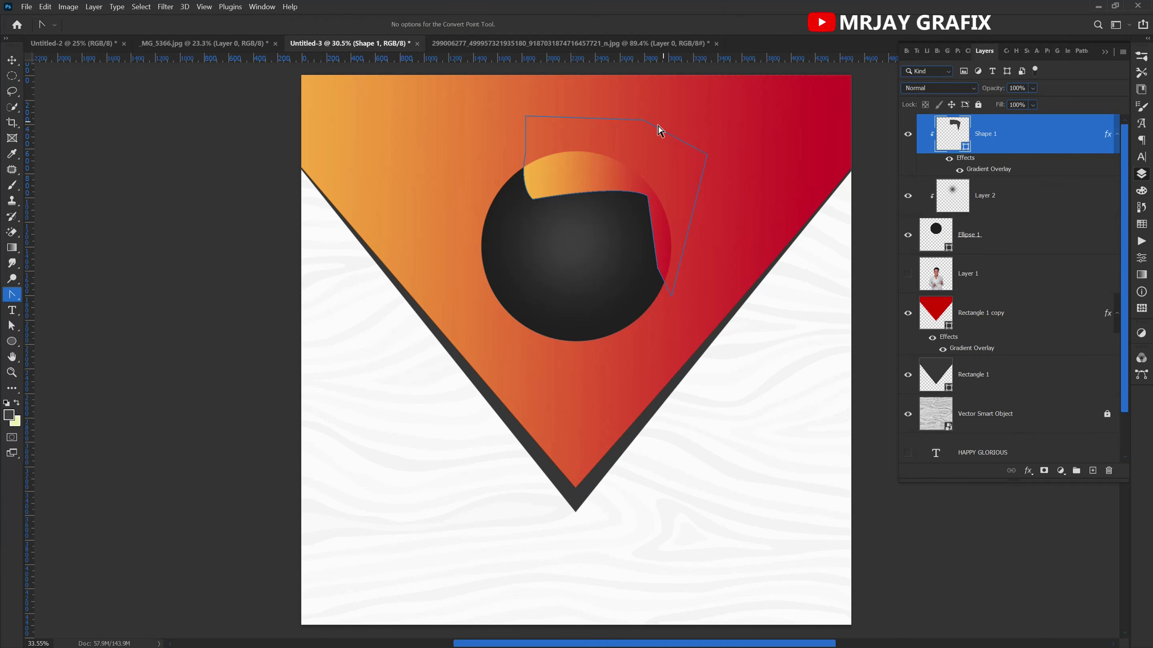
scroll(659, 130, up, 3)
click(472, 268)
click(426, 248)
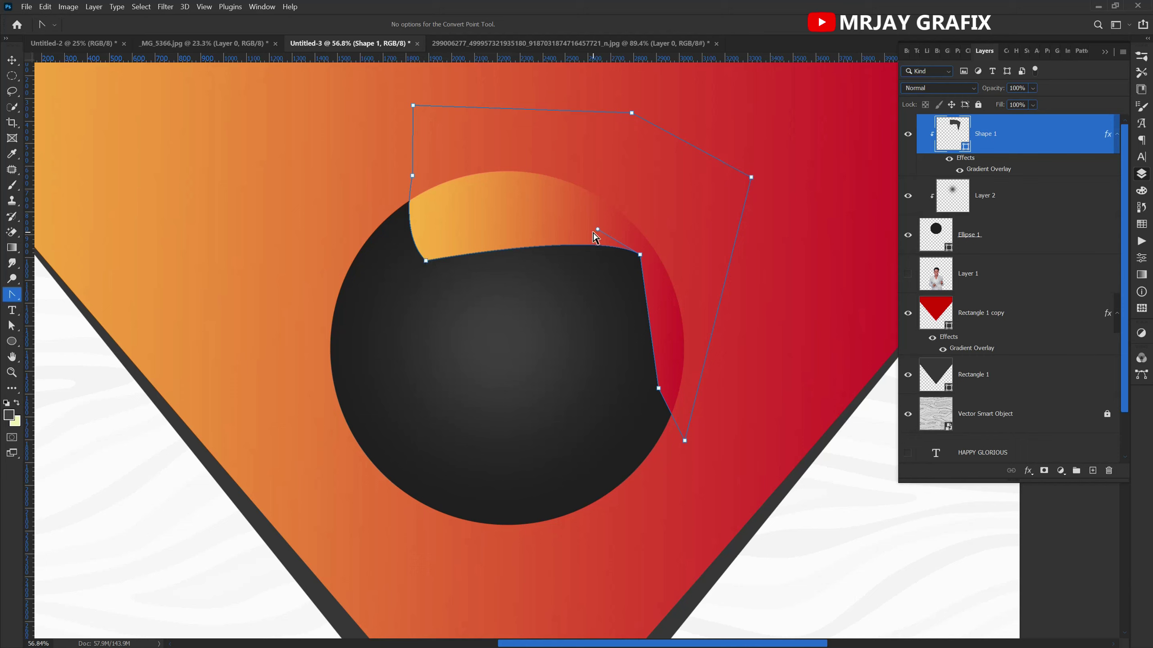
drag(598, 230, 582, 193)
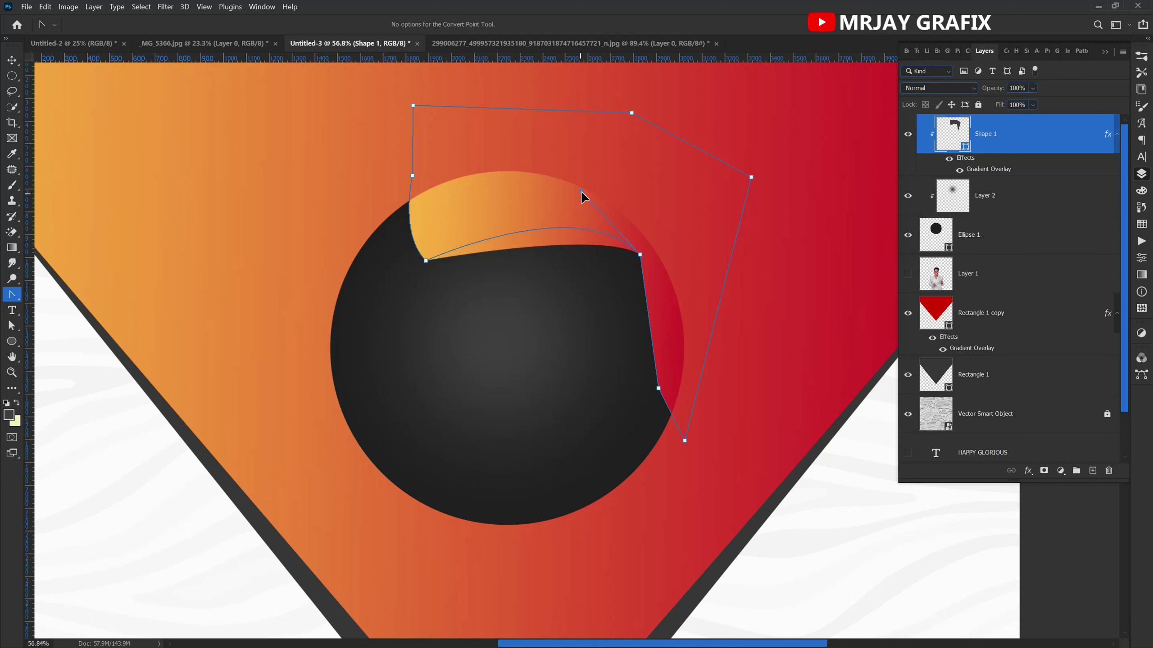
click(500, 325)
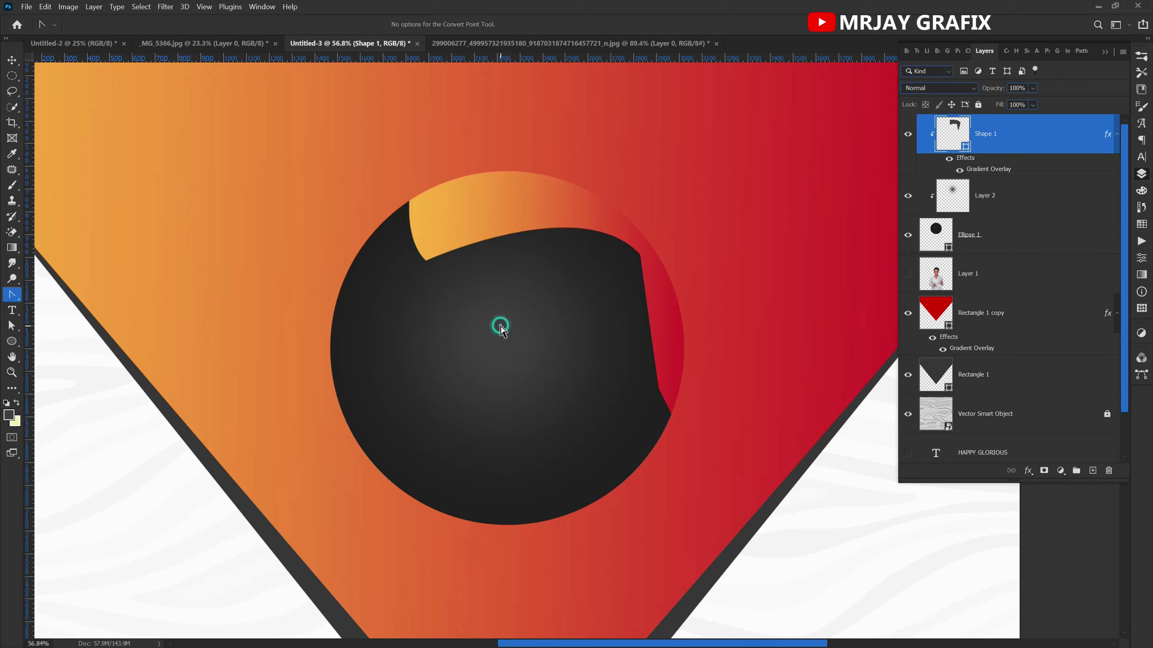
- Round the shape's inner corner near the circle's lower-right rim by pulling out a curve handle
click(639, 373)
click(658, 389)
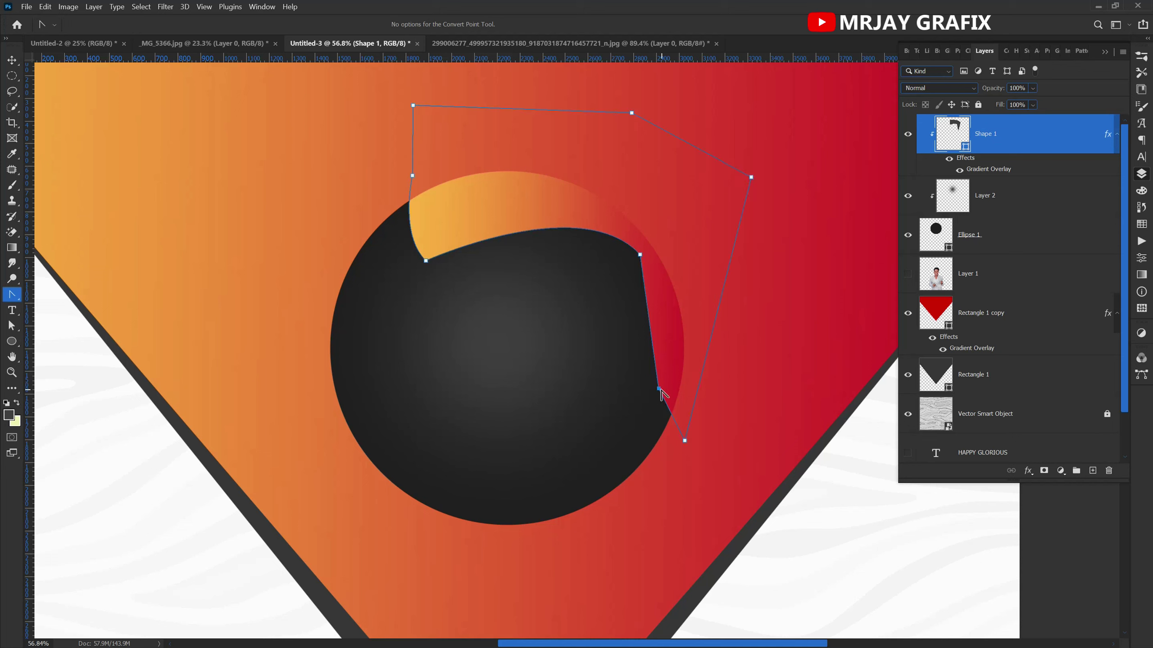
drag(658, 389, 661, 409)
click(604, 433)
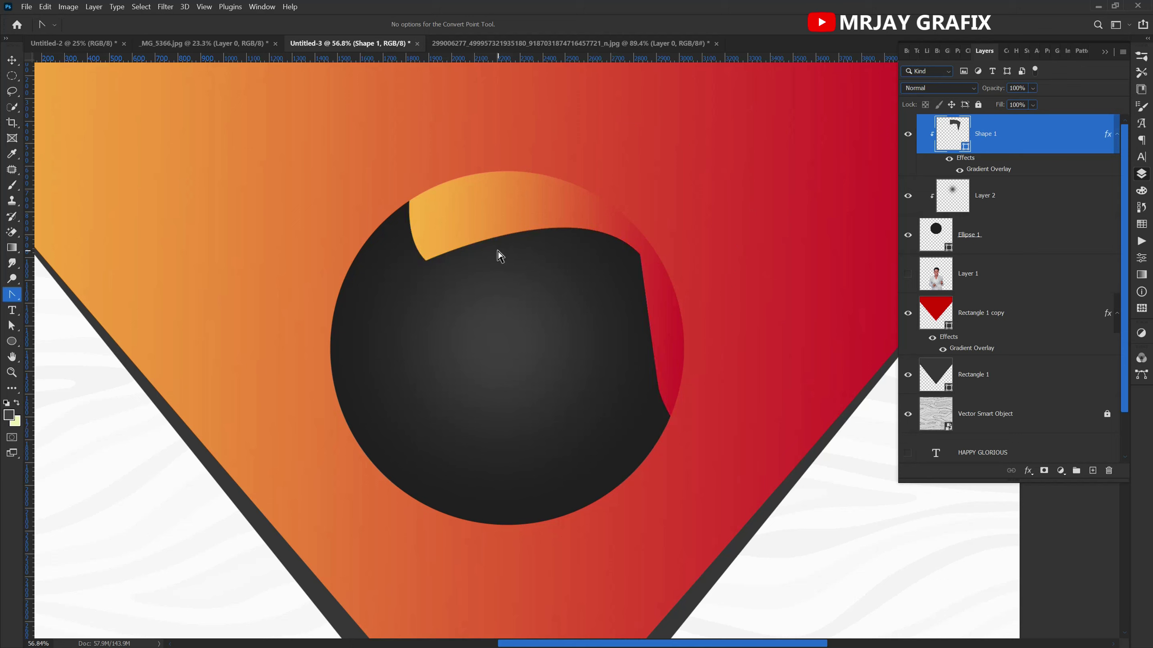
- Add anchor points along the shape's arched inner edge and straighten its left part into a flatter slope
right_click(544, 235)
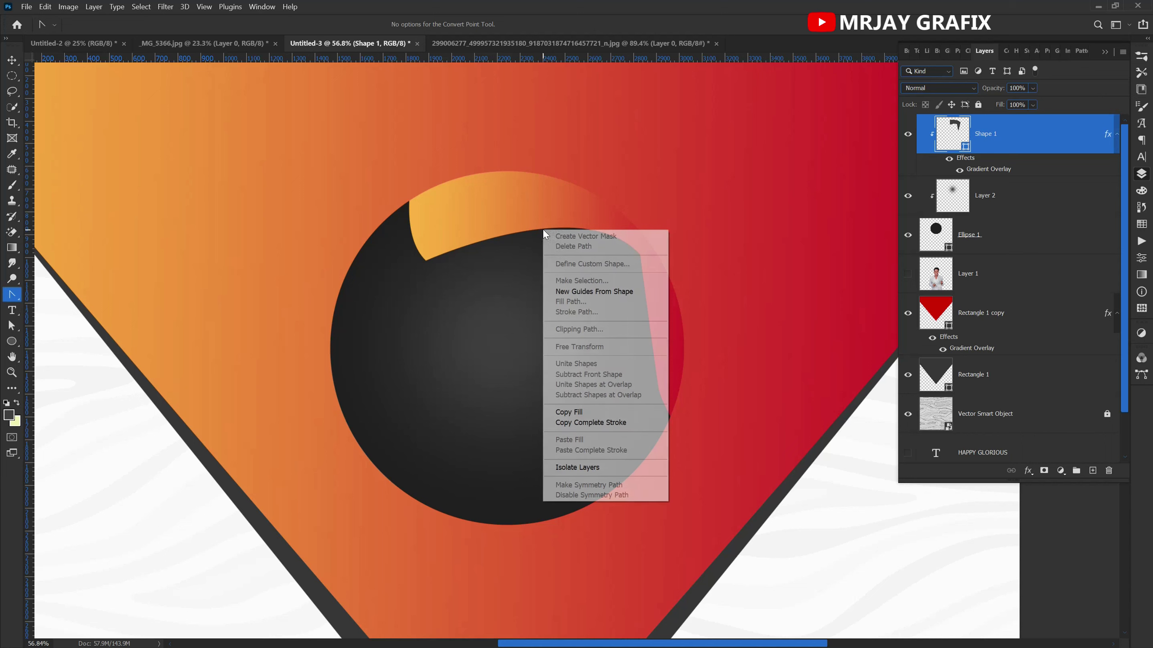
click(518, 234)
click(515, 243)
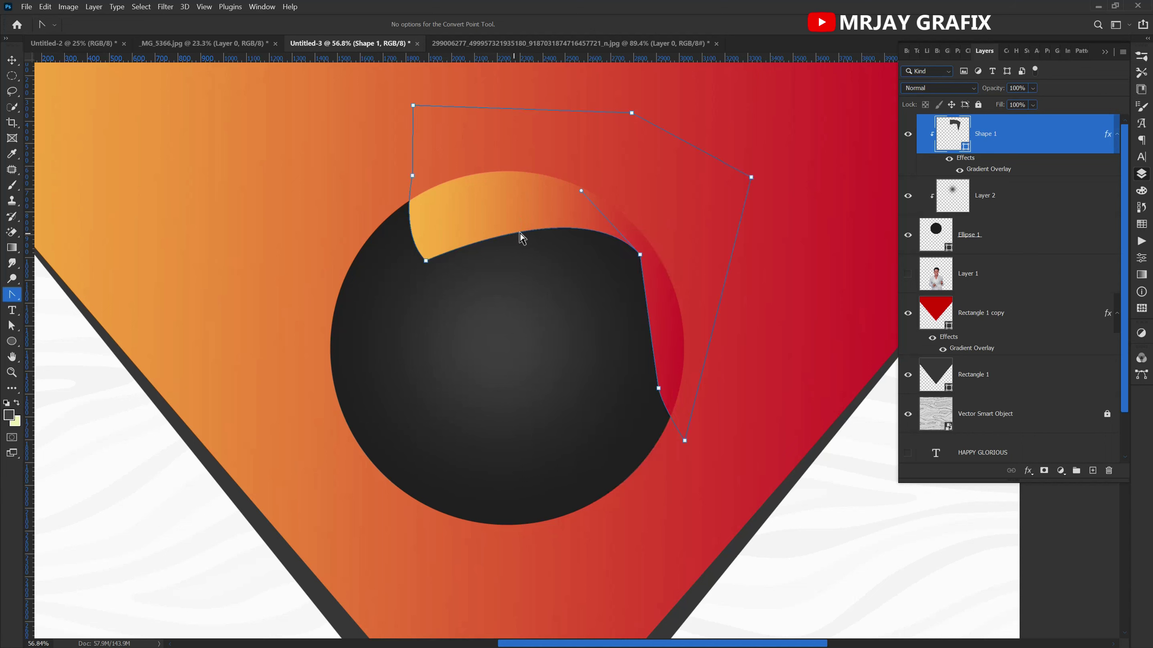
right_click(573, 233)
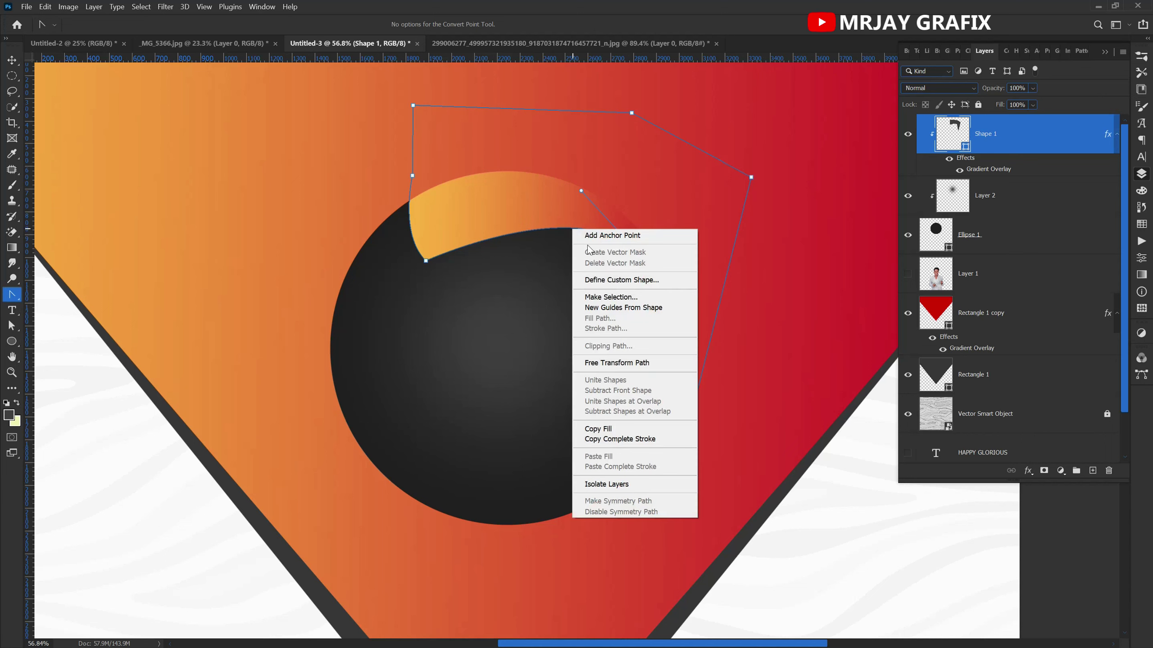
click(590, 232)
drag(504, 226, 498, 240)
click(491, 267)
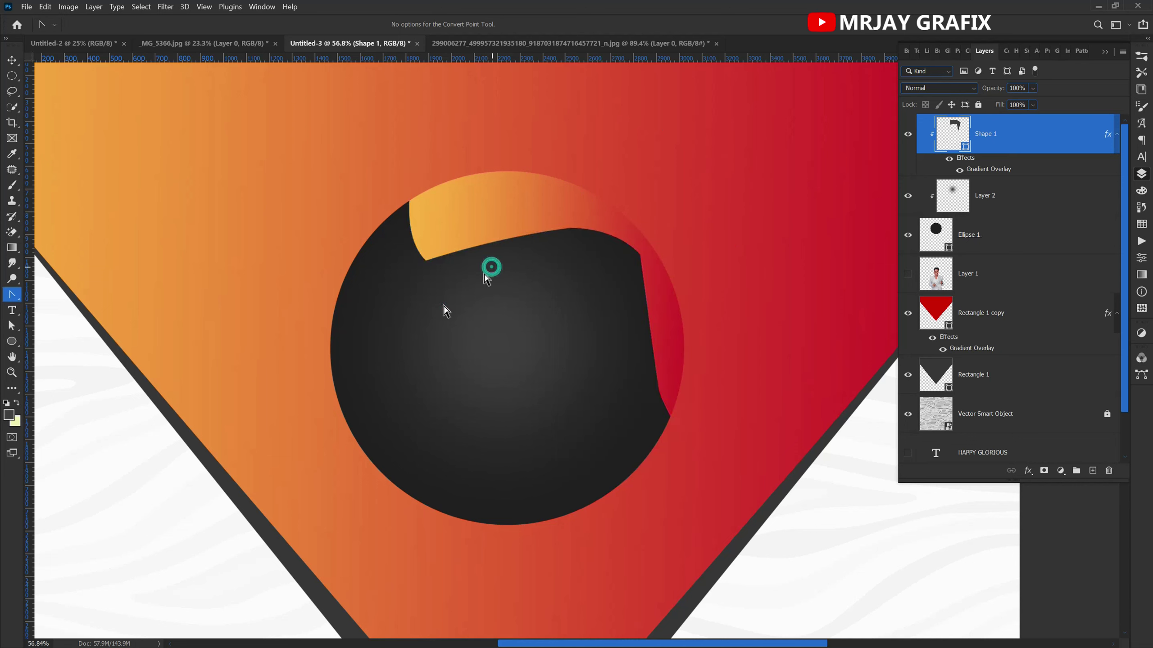
- Raise the shape's lower-left corner and shift its left end inward, rounding it where it meets the circle's rim
click(426, 263)
mouse_move(425, 263)
mouse_down()
mouse_move(400, 258)
mouse_move(419, 242)
mouse_up()
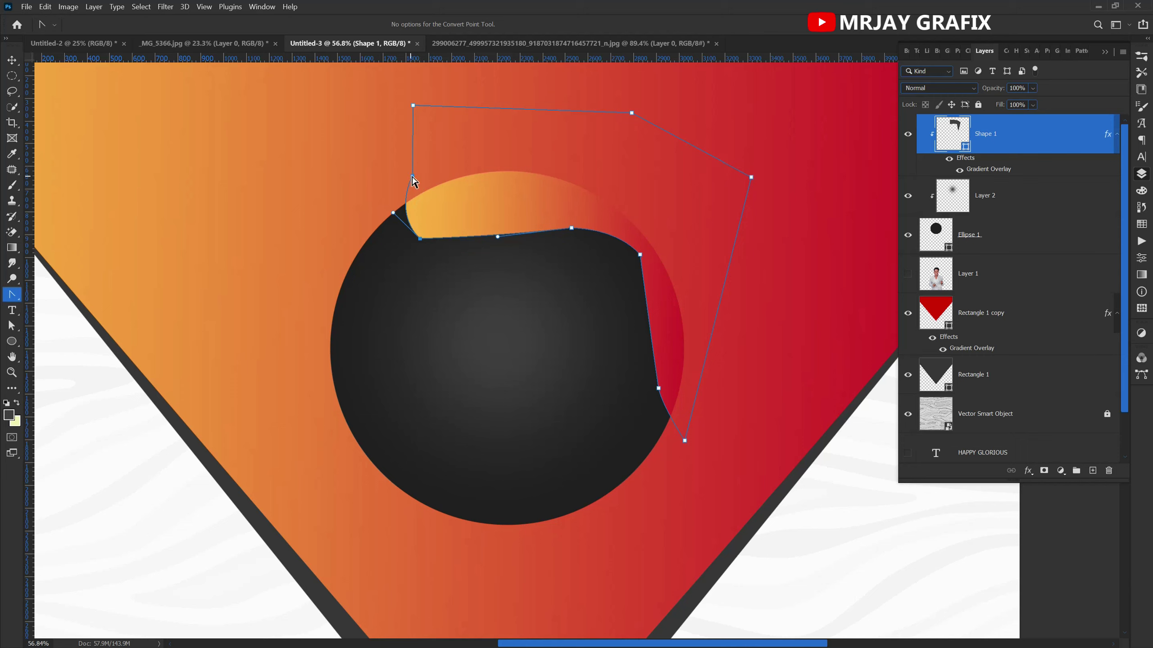
drag(422, 172, 435, 161)
drag(420, 240, 429, 249)
click(335, 208)
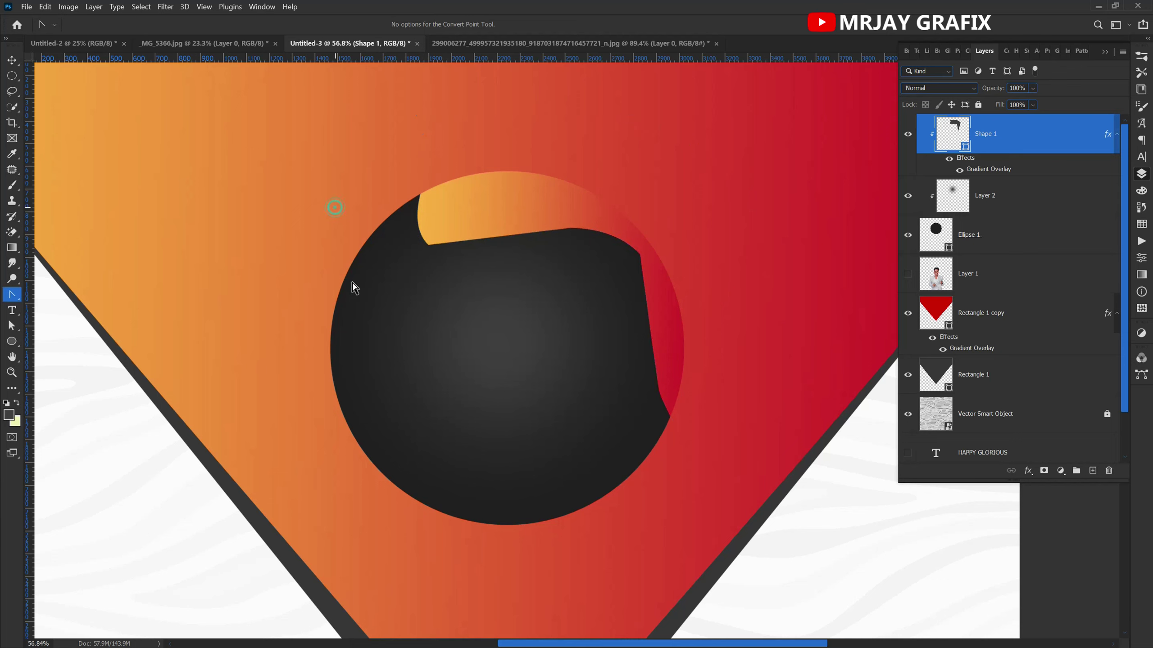
scroll(540, 338, down, 3)
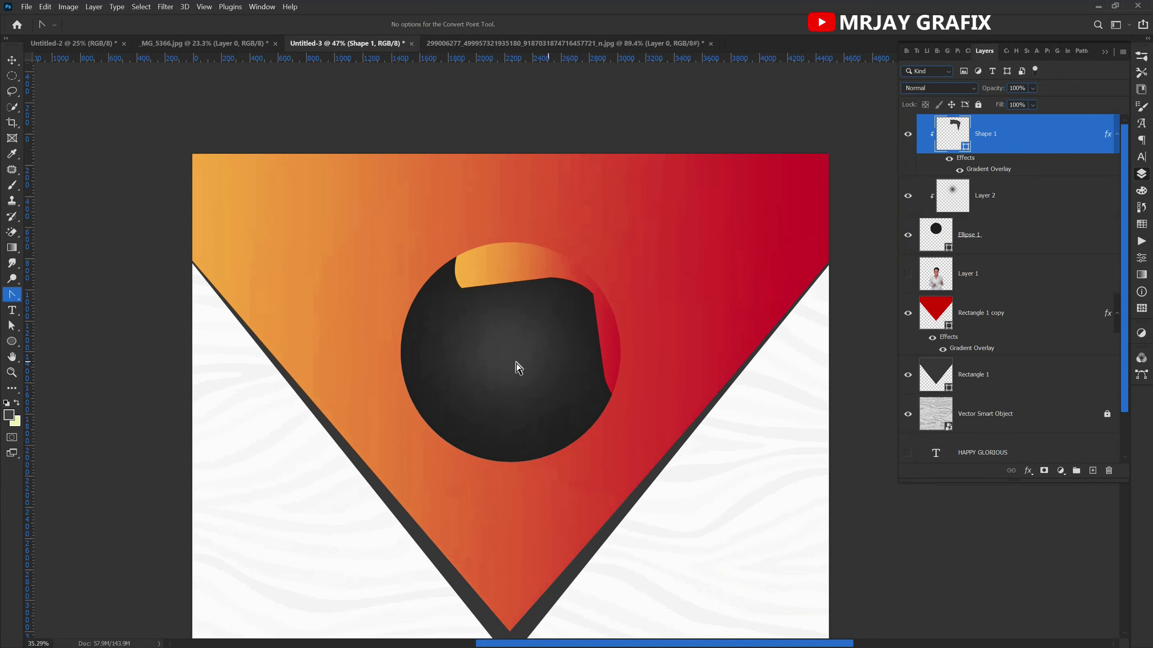
scroll(559, 184, down, 2)
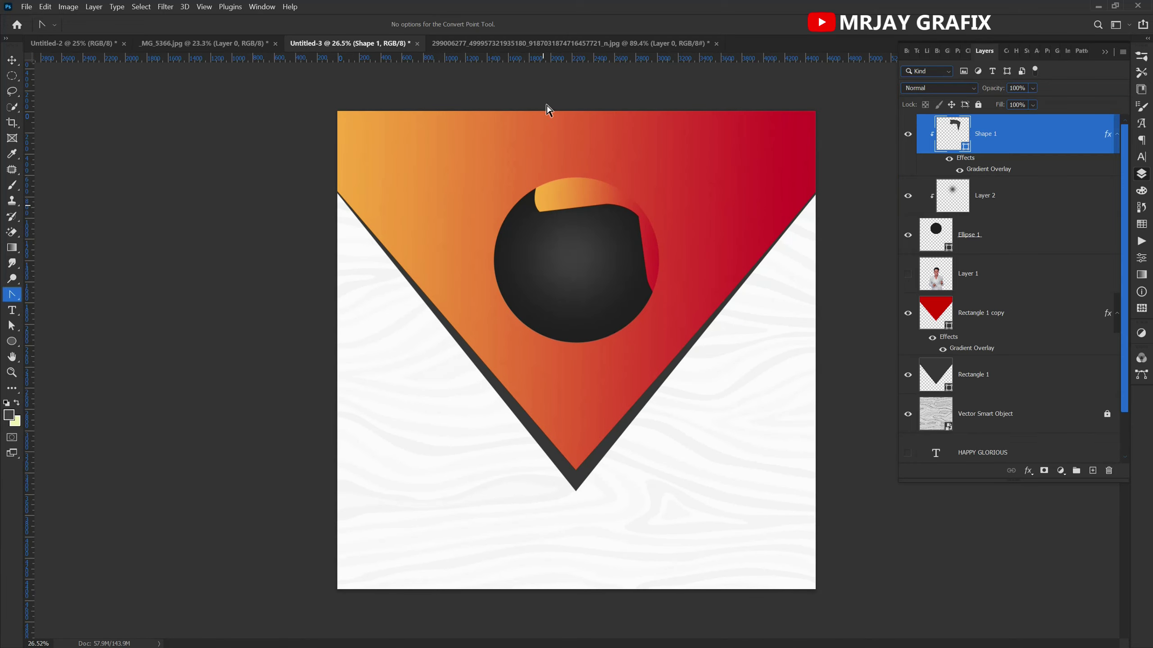
- Lock the layers of the gradient V panel and its dark border shape together
scroll(545, 115, up, 1)
key(v)
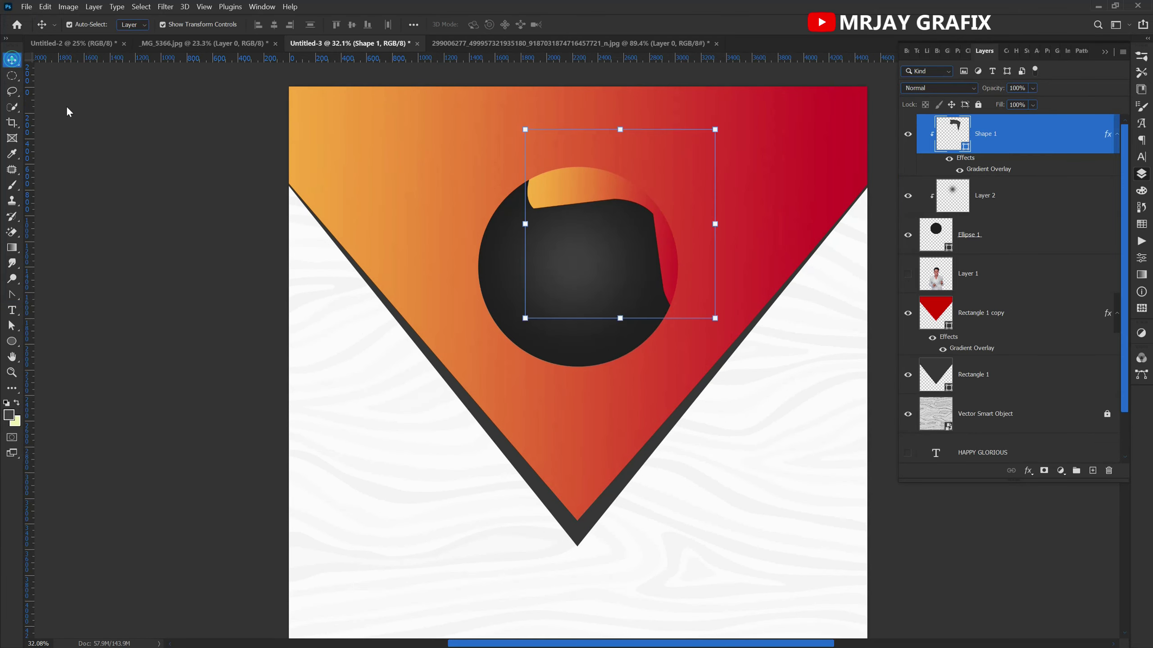
drag(219, 170, 353, 200)
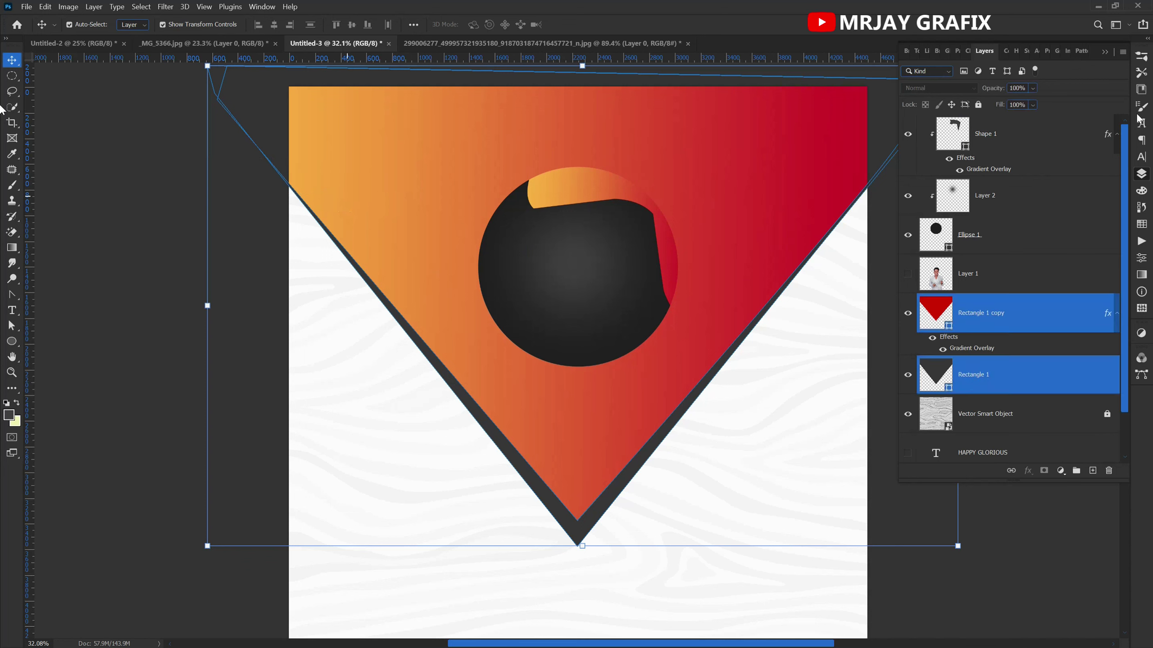
click(978, 106)
click(393, 185)
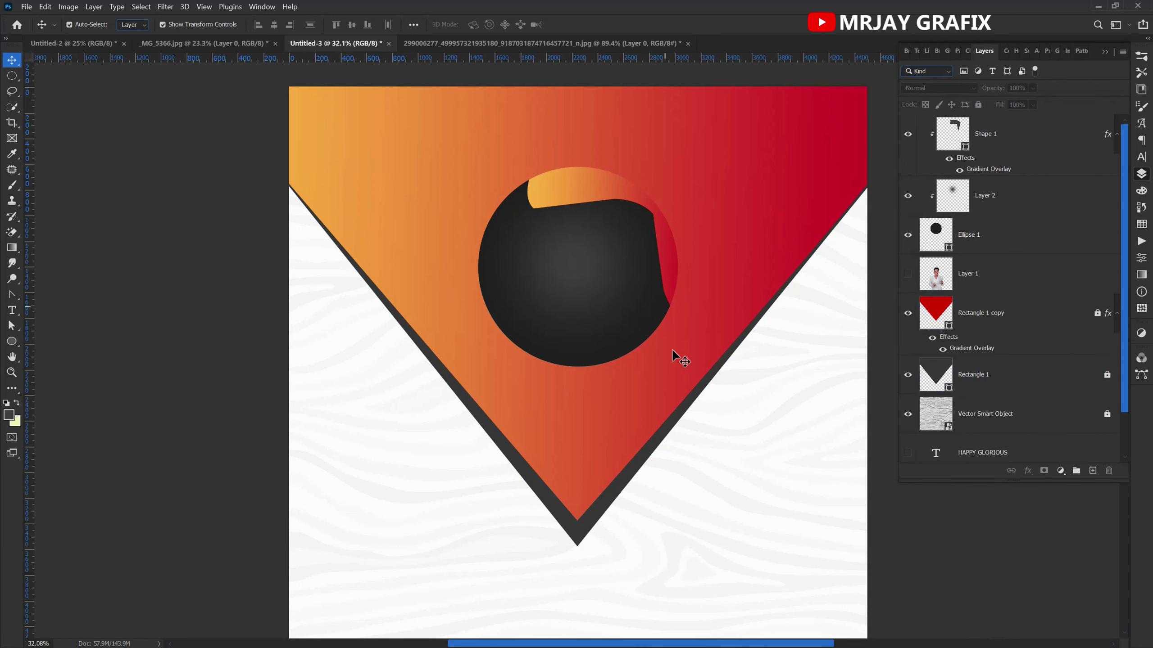
- Unlock the gradient V panel and set its Gradient Overlay angle to 19° and scale to 87%
click(1018, 325)
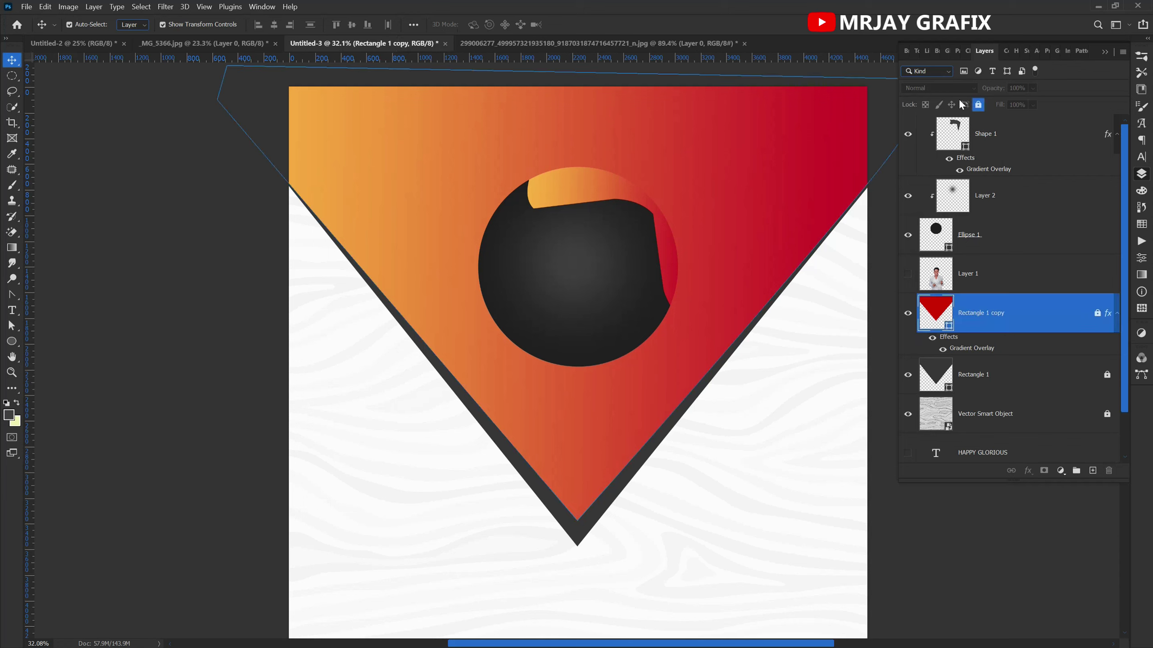
click(978, 105)
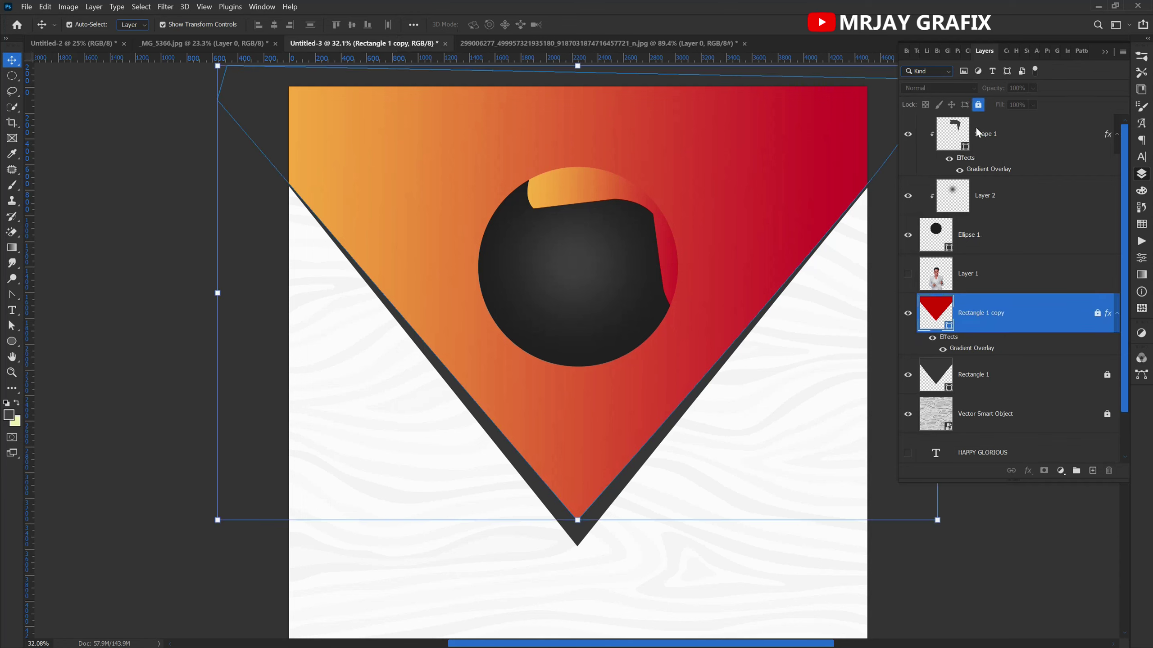
double_click(969, 349)
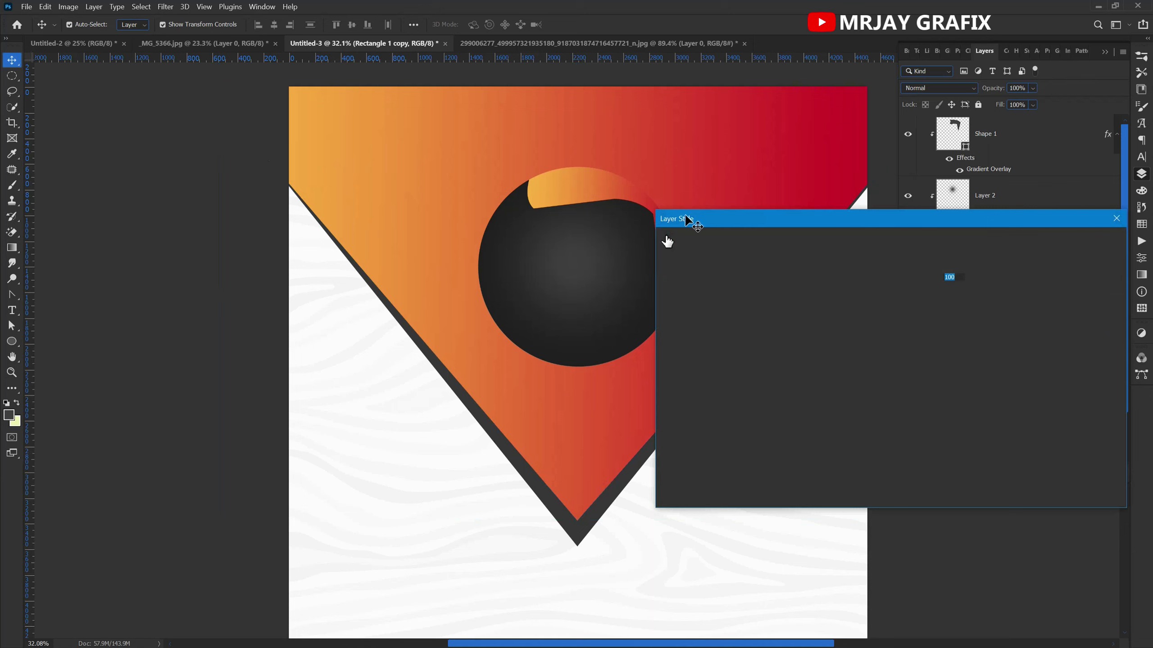
drag(727, 215, 724, 219)
drag(674, 287, 750, 260)
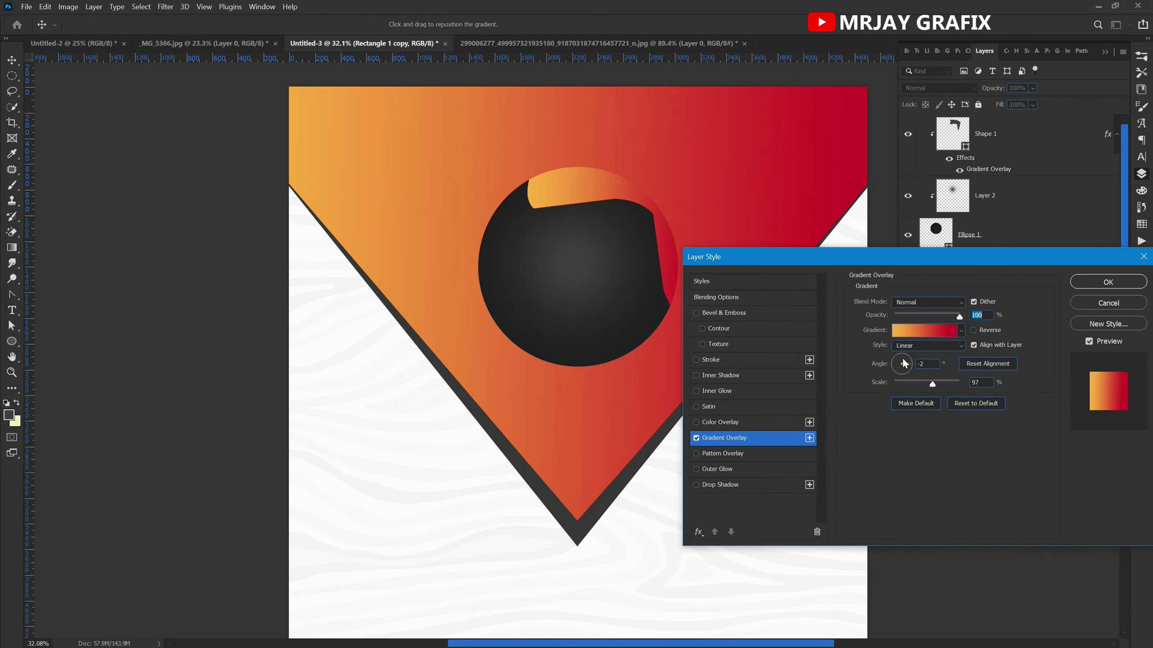
drag(905, 364, 906, 362)
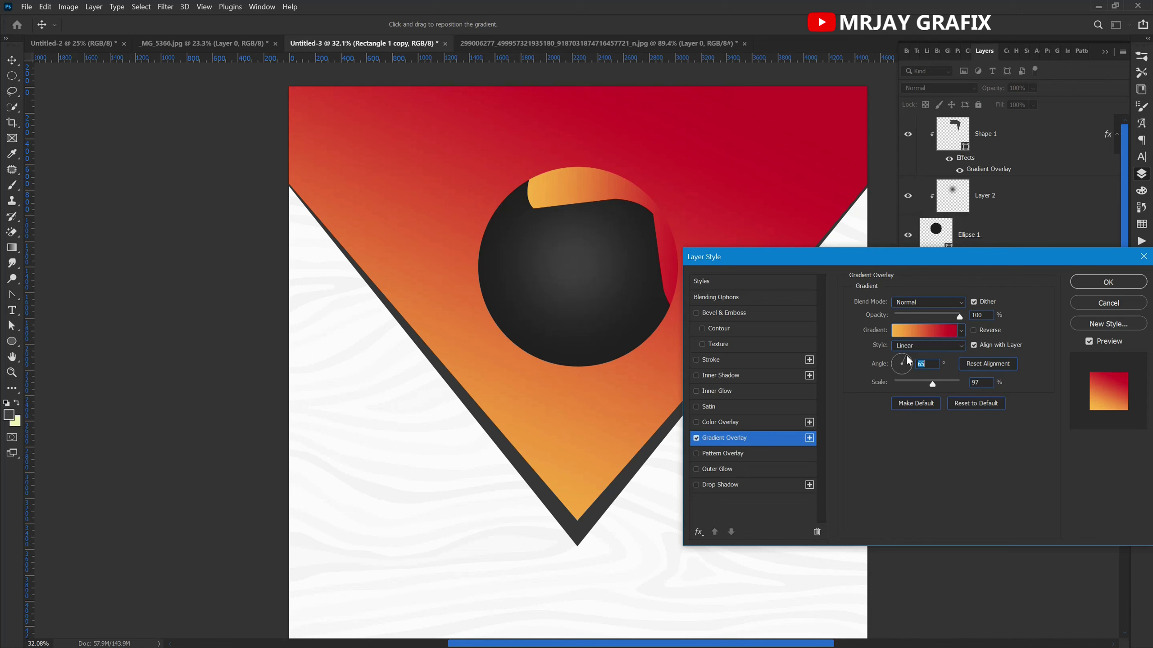
drag(909, 365, 909, 365)
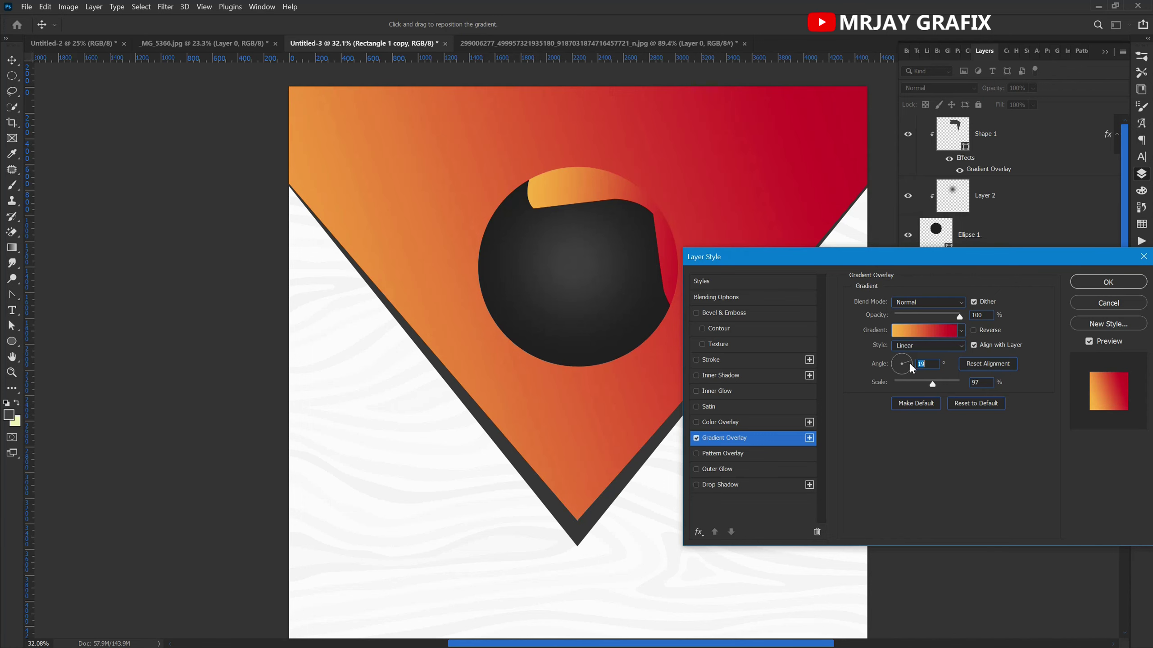
click(915, 384)
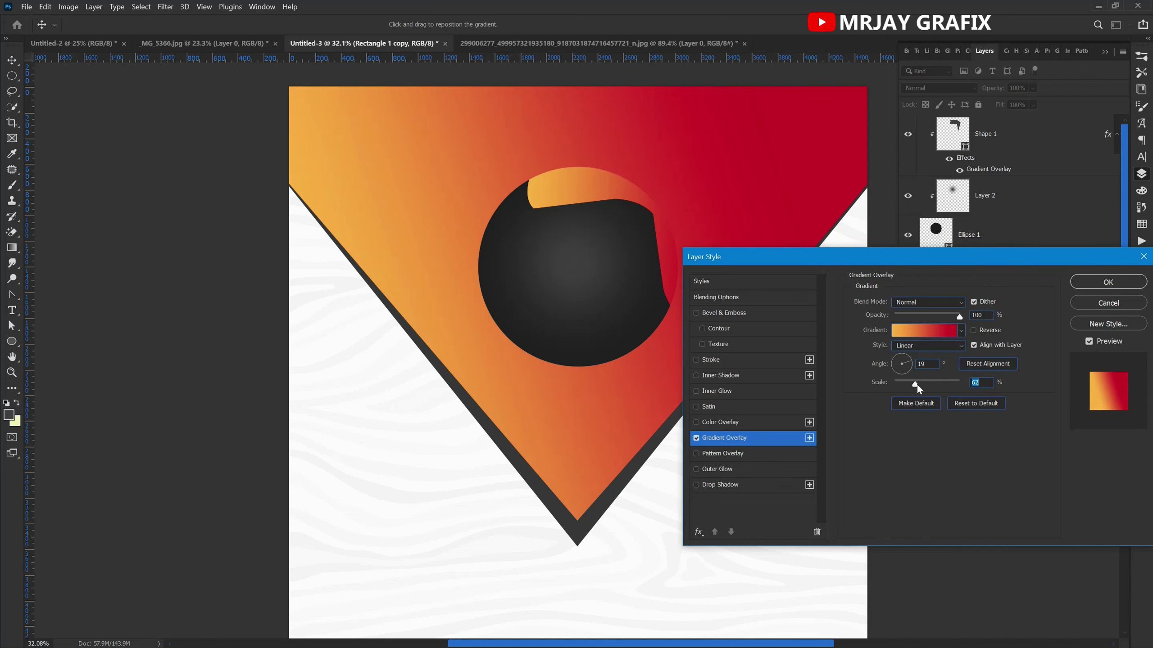
drag(916, 383, 931, 380)
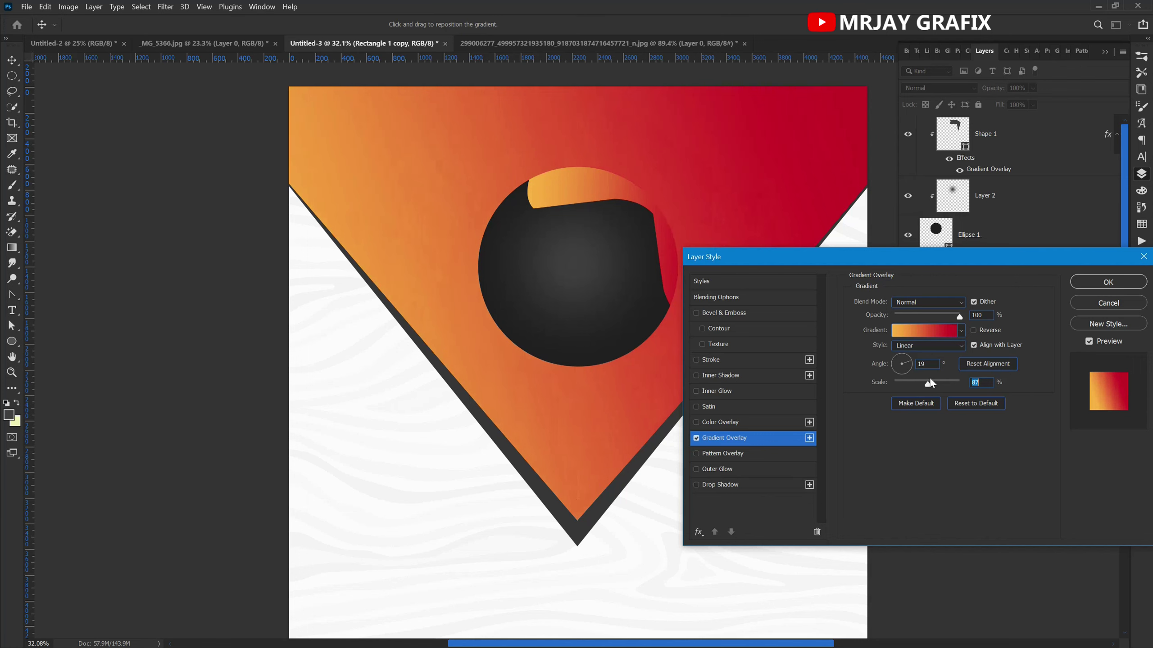
- Shift the panel's gradient toward the upper right, apply the layer style and lock the panel again
drag(711, 222, 768, 210)
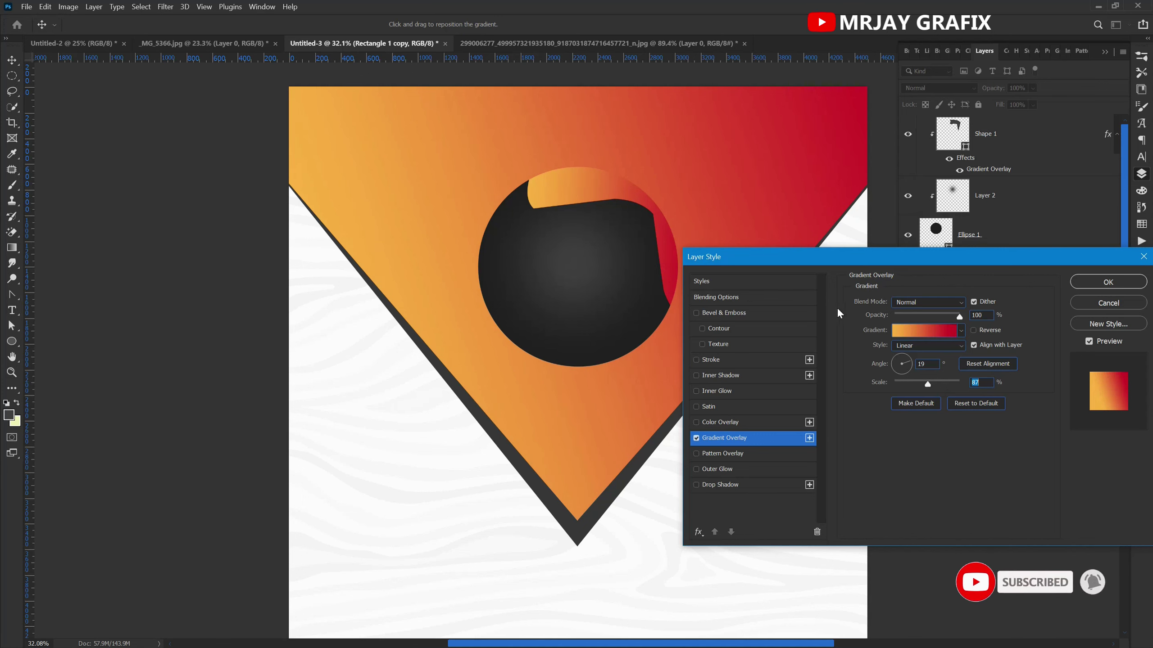
click(1107, 282)
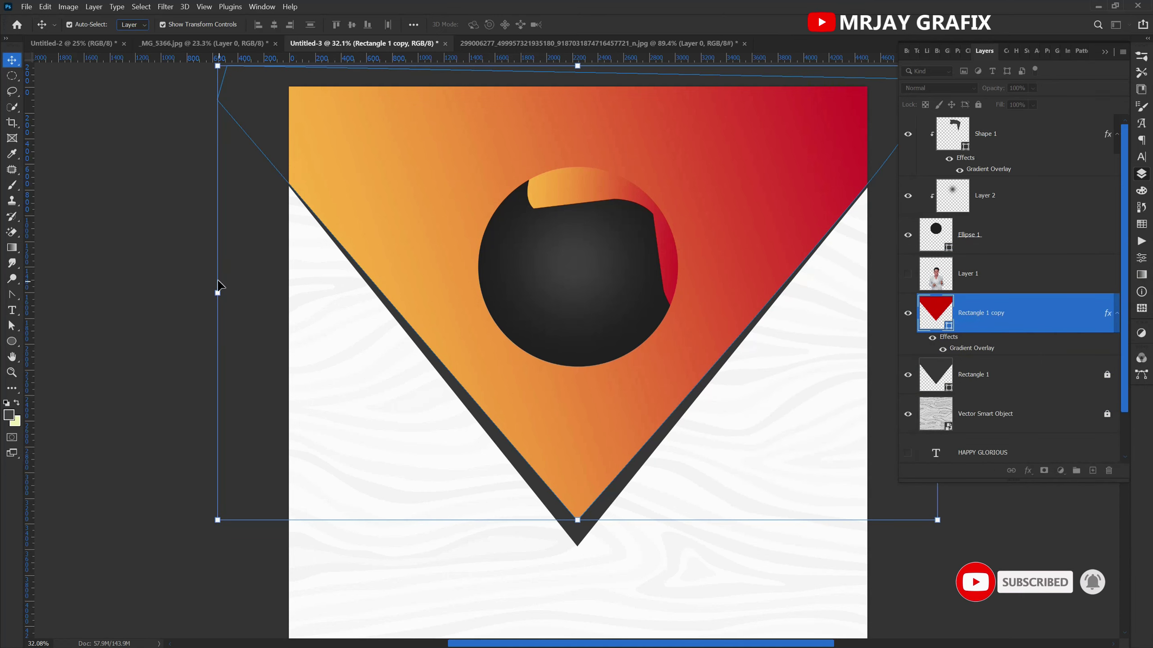
click(978, 105)
click(139, 293)
- Scale the black circle together with its shading and clipped gradient shape to 89.84%
drag(499, 168, 667, 395)
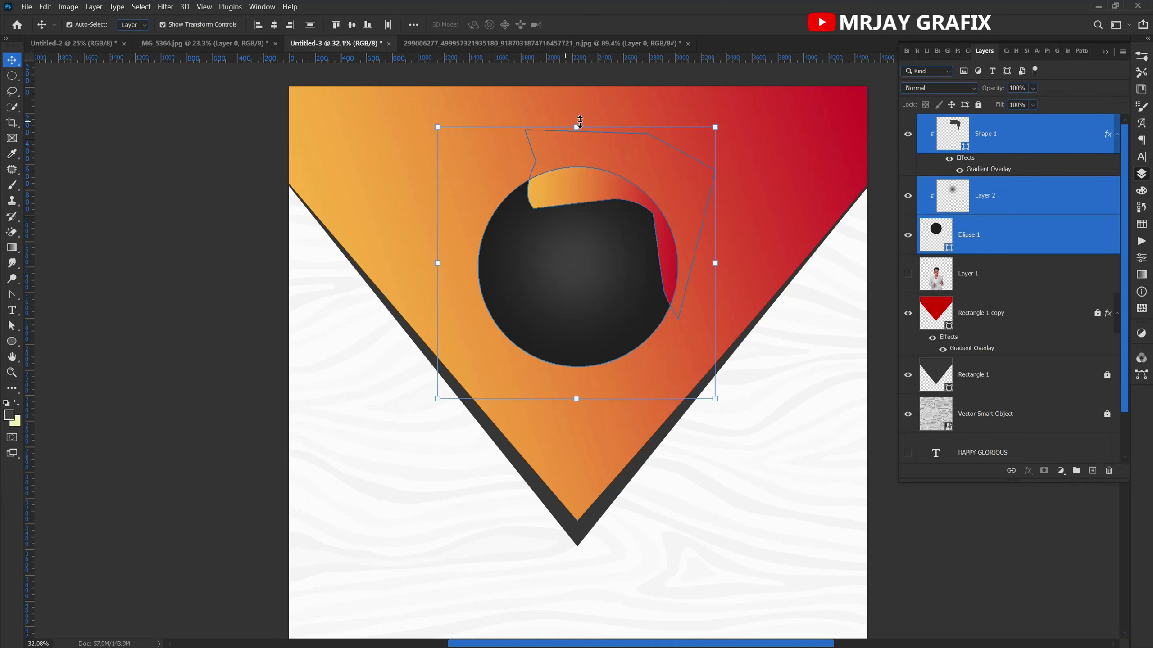
drag(578, 128, 577, 153)
drag(544, 253, 548, 256)
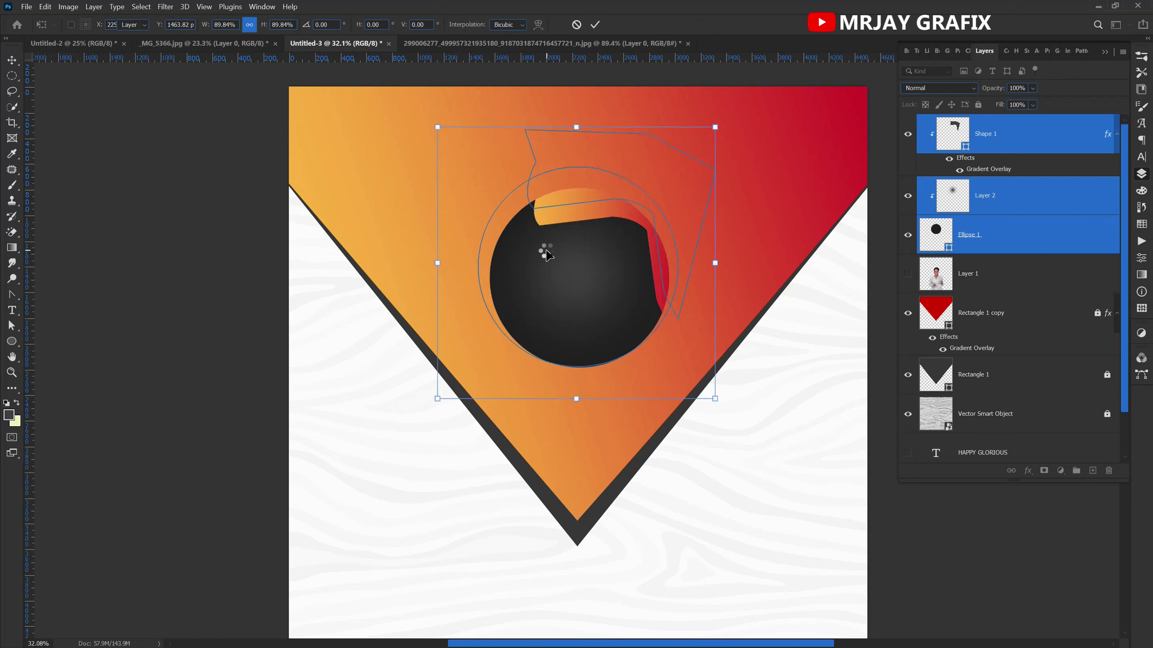
key(Return)
click(160, 323)
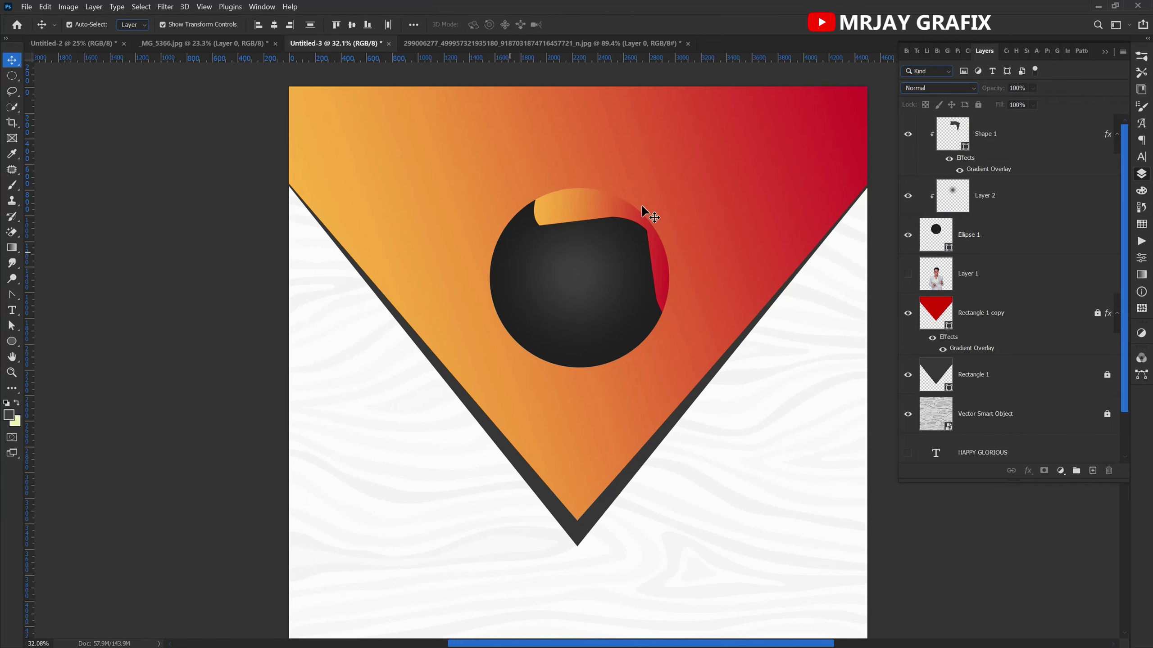
- Start a new text line above the black circle and clear its placeholder text
alt+scroll(631, 200, up, 3)
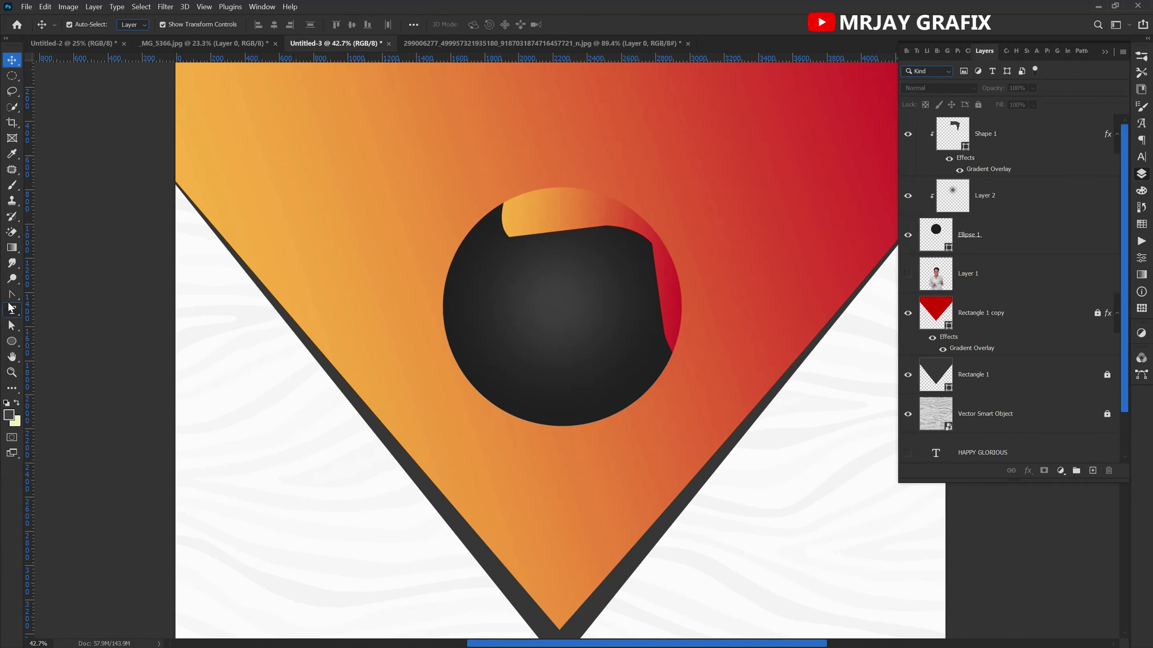
click(13, 312)
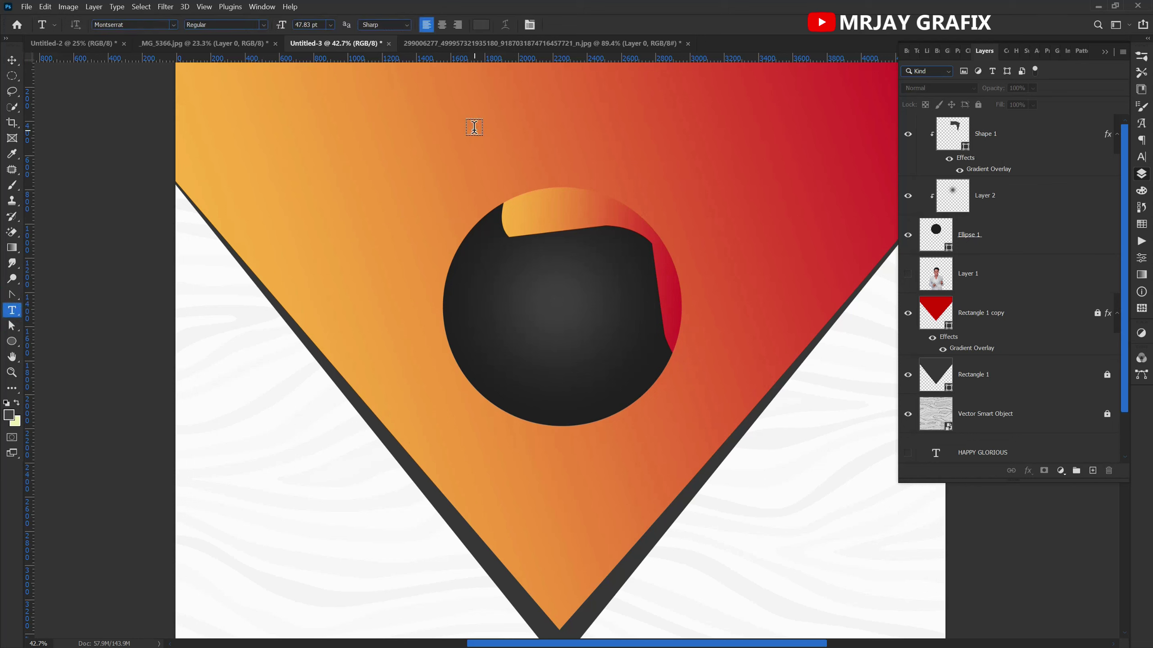
click(431, 140)
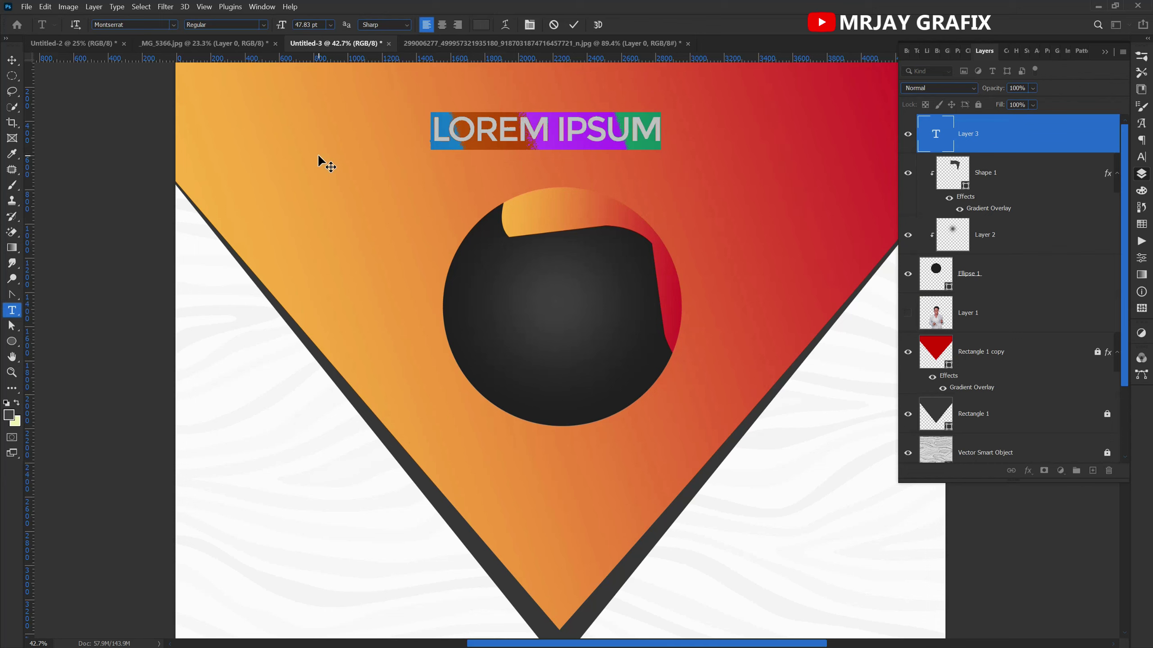
text(P)
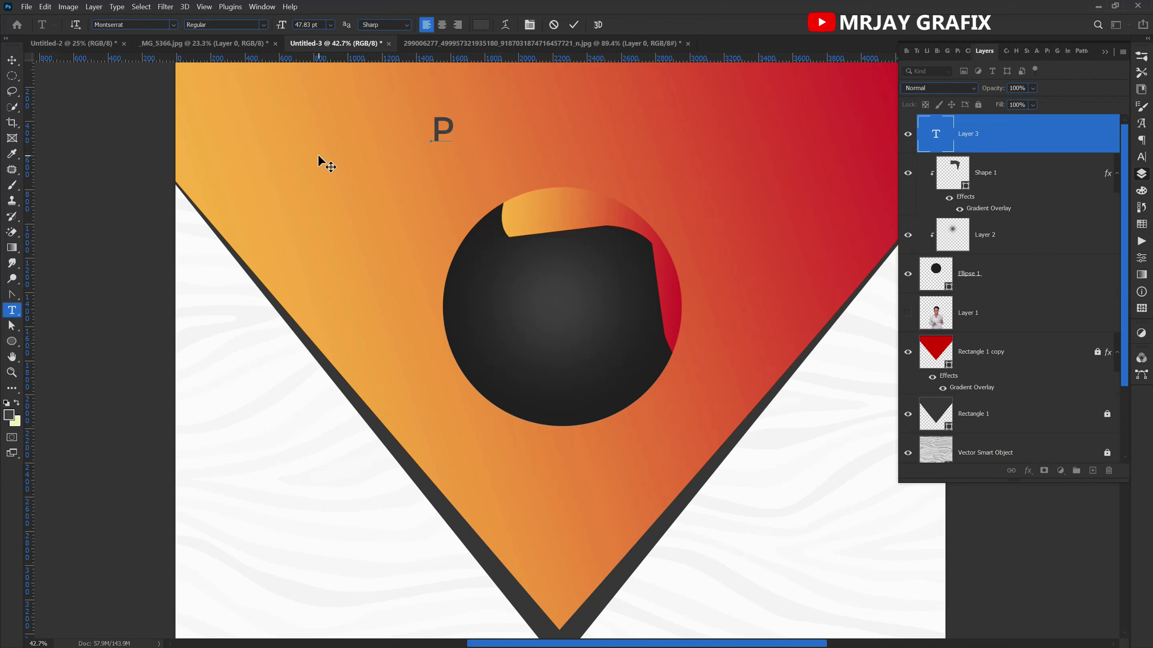
key(BackSpace)
- Limit the font list to the Script class and set the text's font to Autograf PERSONAL USE ONLY
click(1141, 158)
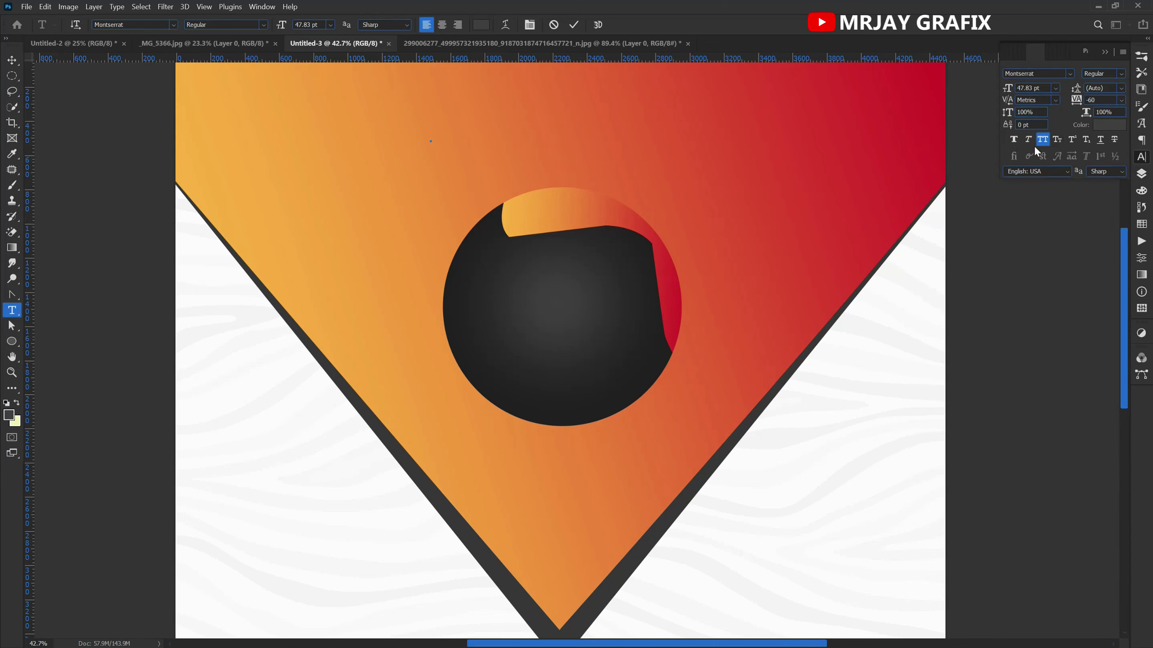
click(1071, 72)
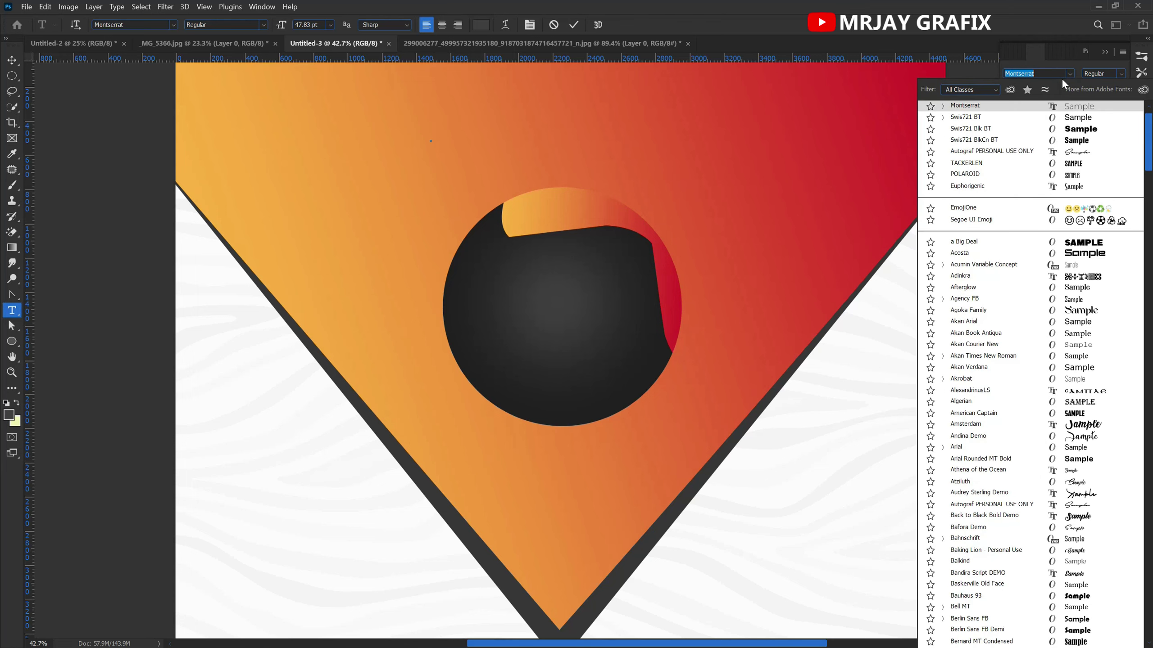
key(Down)
key(Down)
key(Down)
key(Down)
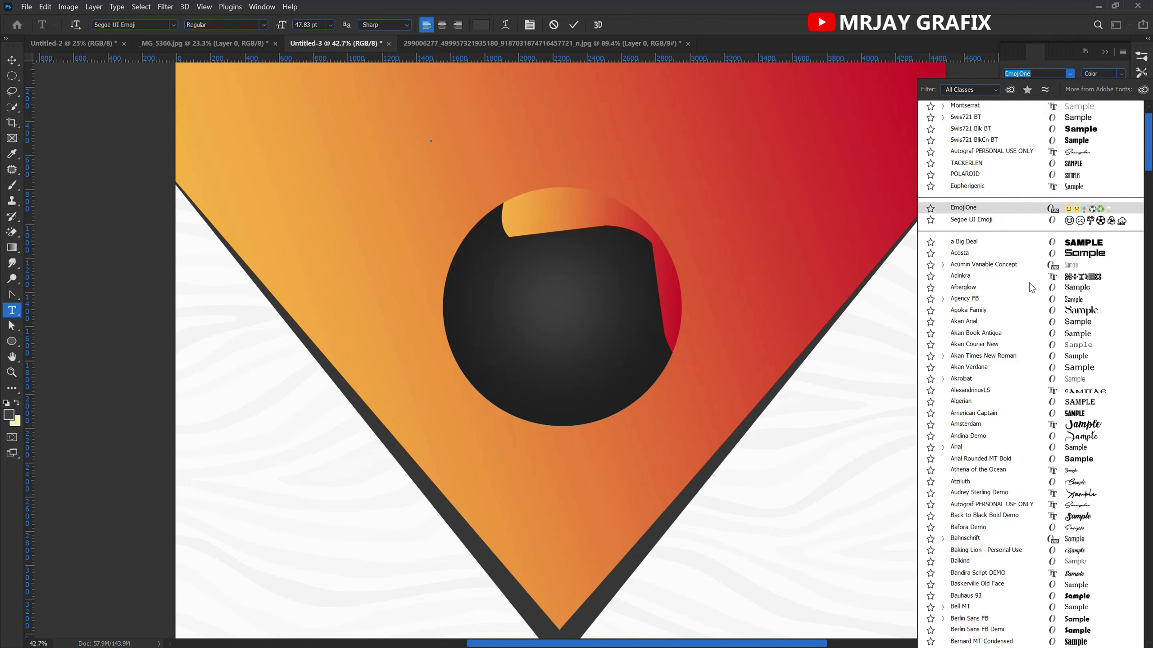
click(972, 87)
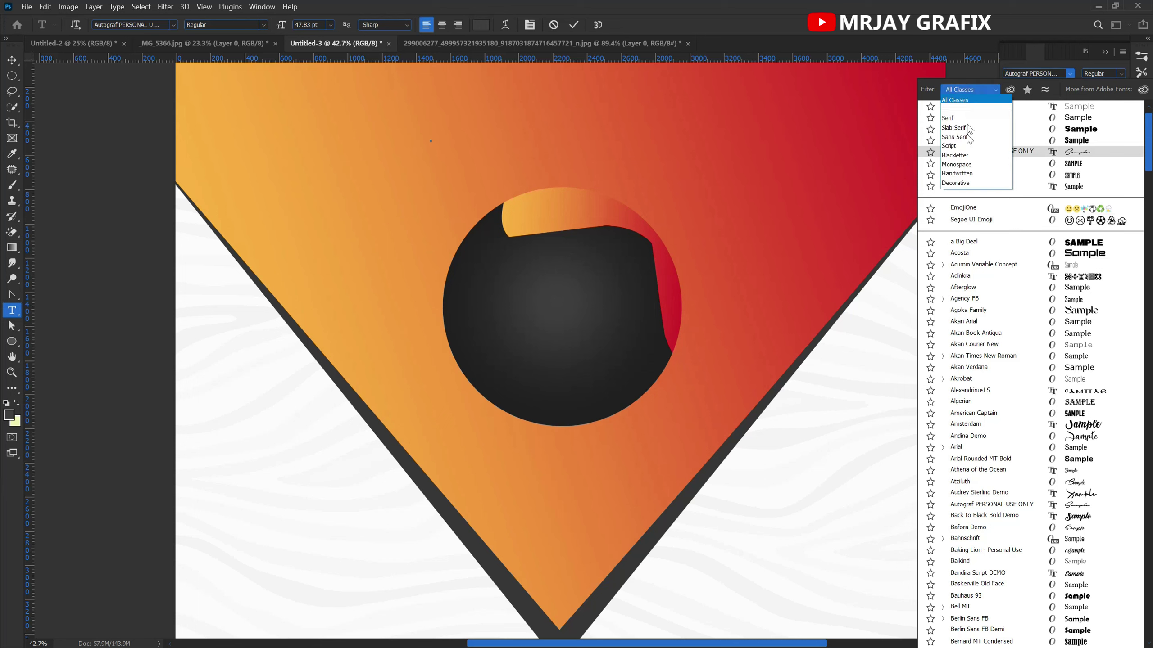
click(962, 146)
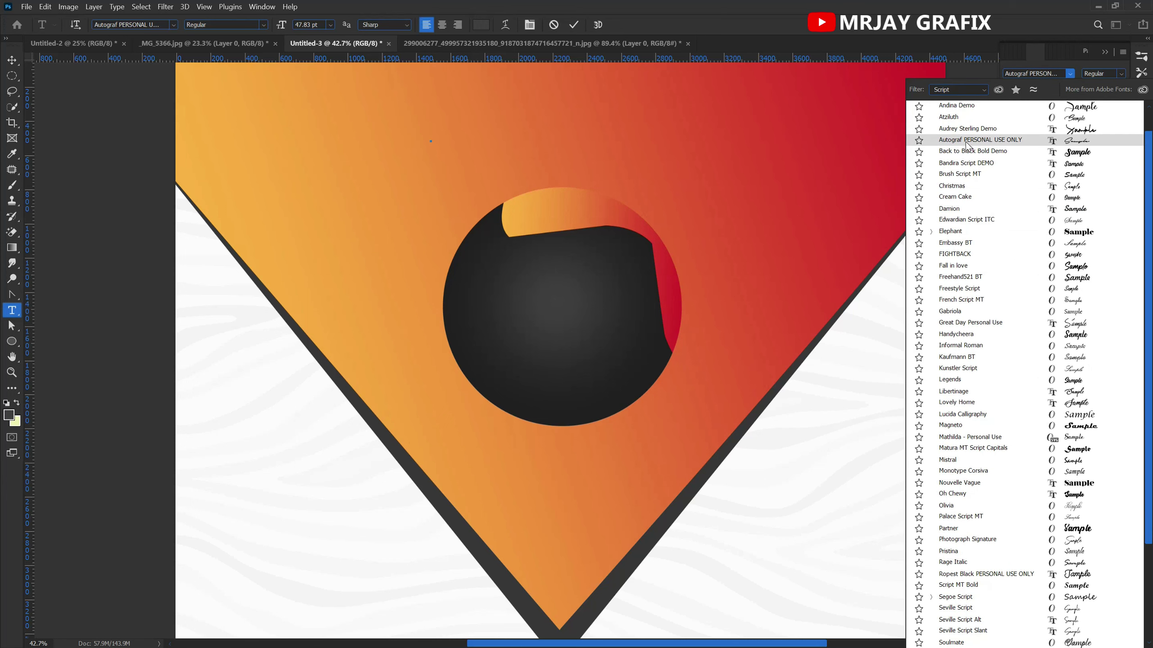
click(967, 145)
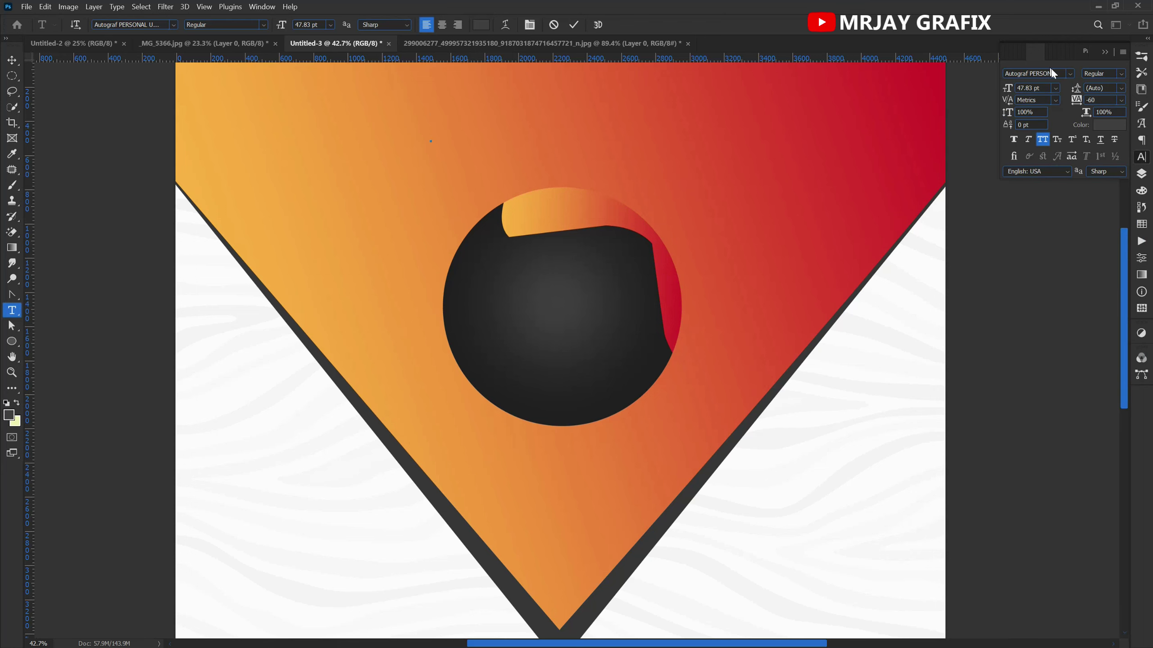
- Search the script fonts for "har" and "word"
click(1031, 73)
text(har)
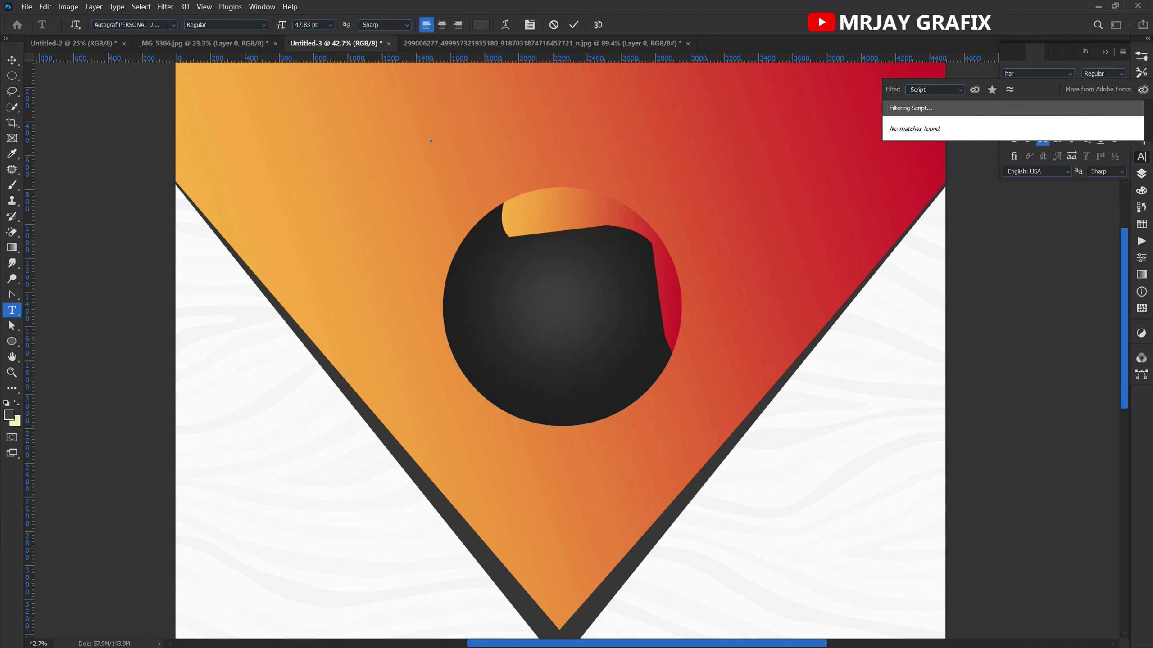
key(BackSpace)
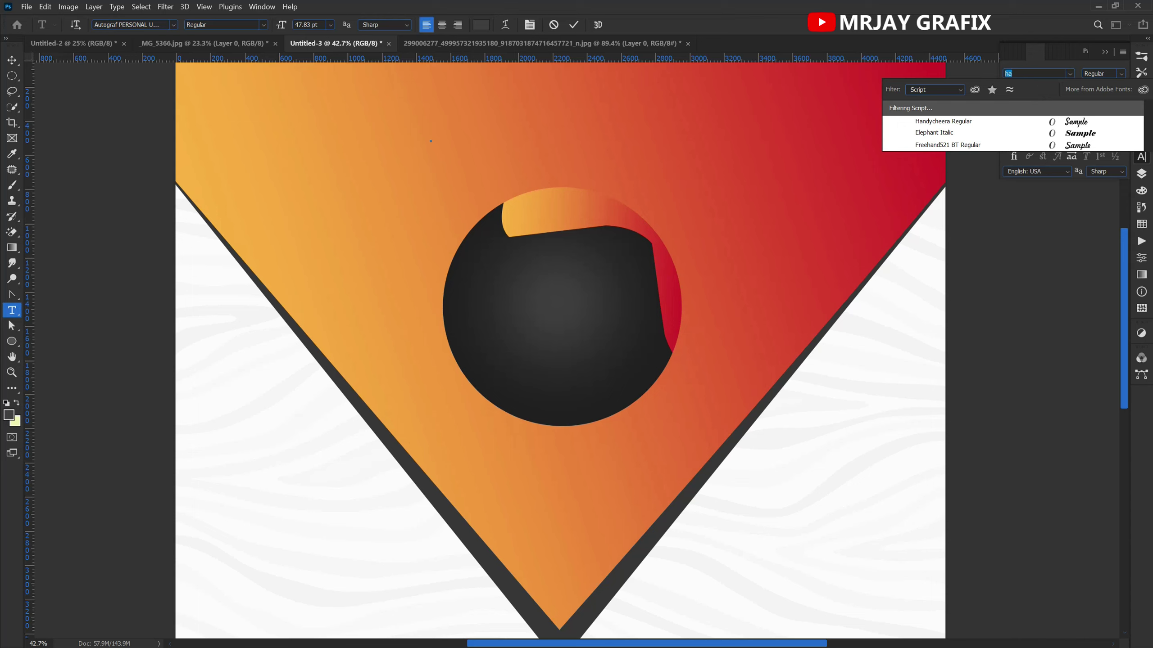
text(word)
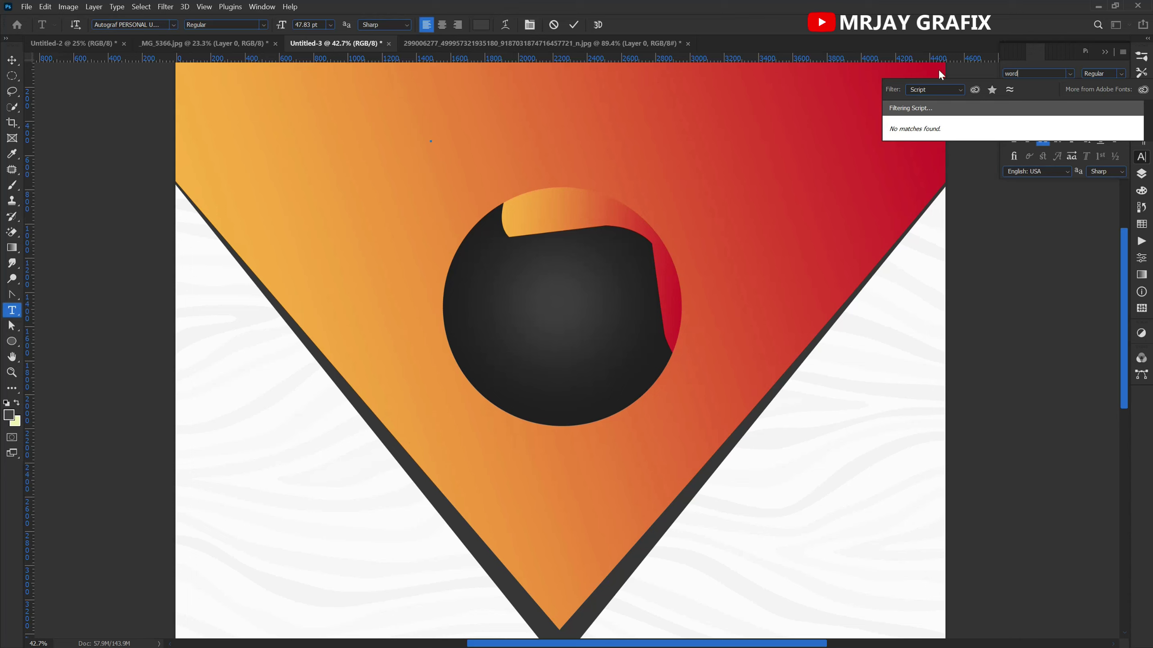
click(940, 90)
click(941, 90)
click(1070, 74)
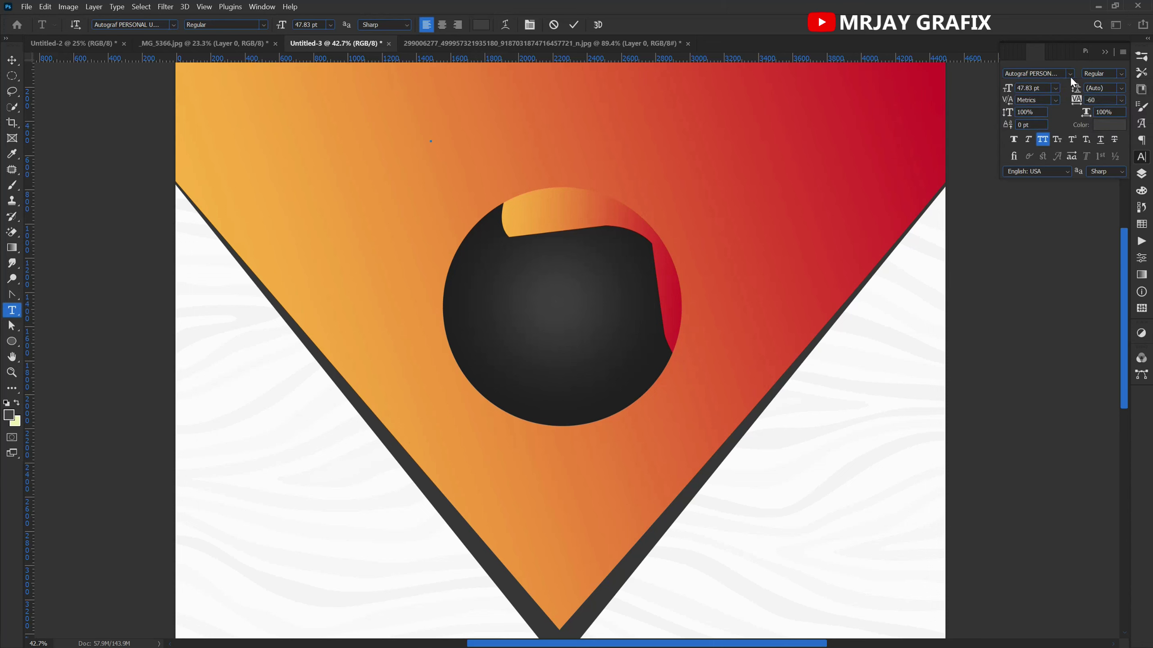
- Enter the text "Pro" above the circle in the Fall in love font with All Caps turned off
click(1070, 74)
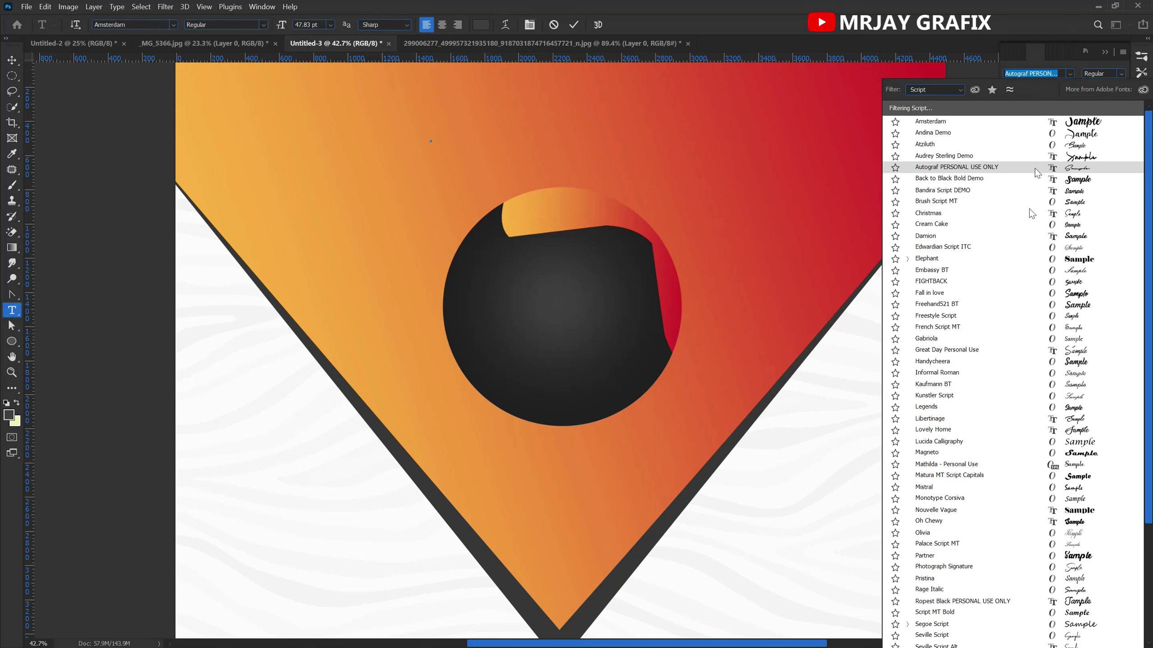
click(1016, 294)
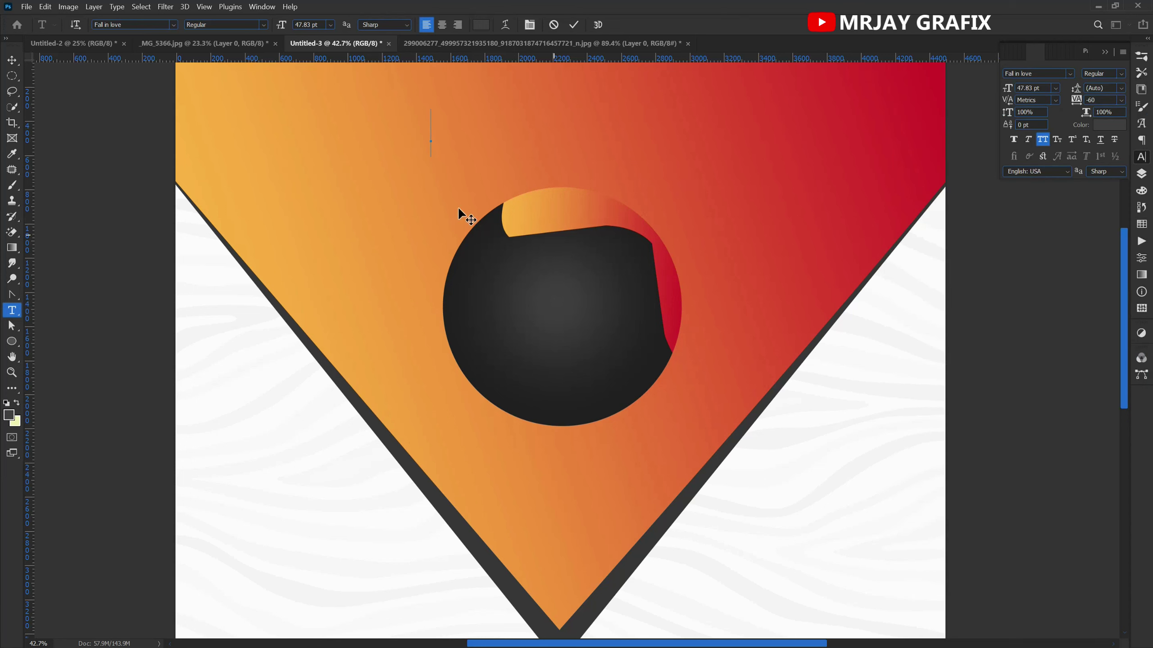
text(PRO)
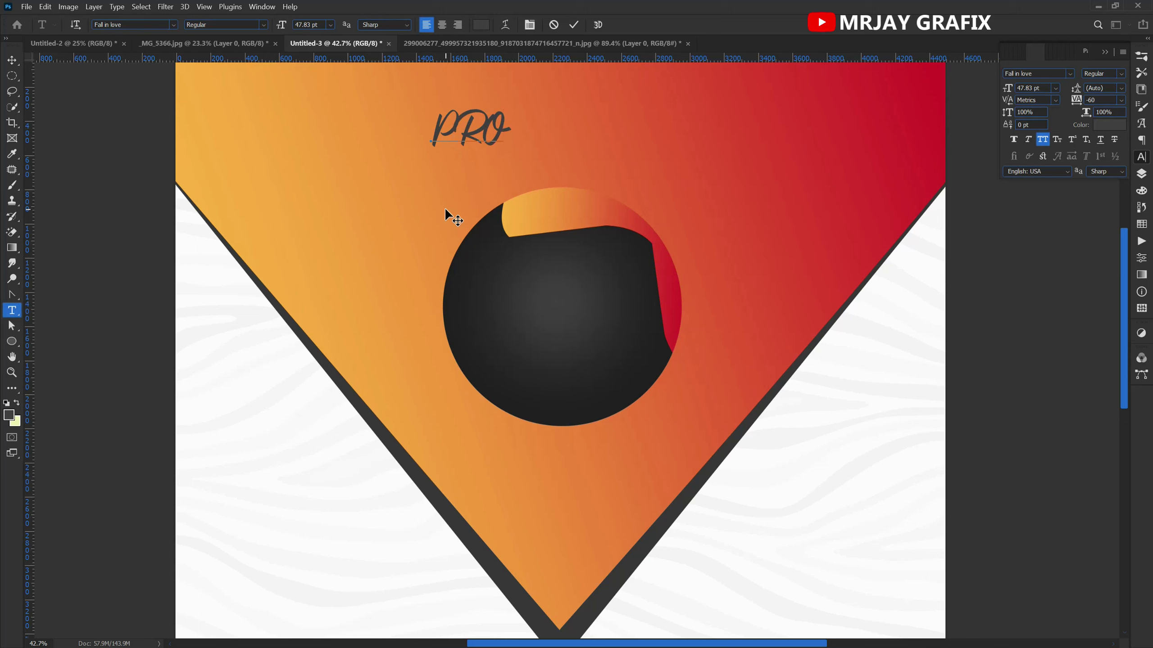
key(ctrl+a)
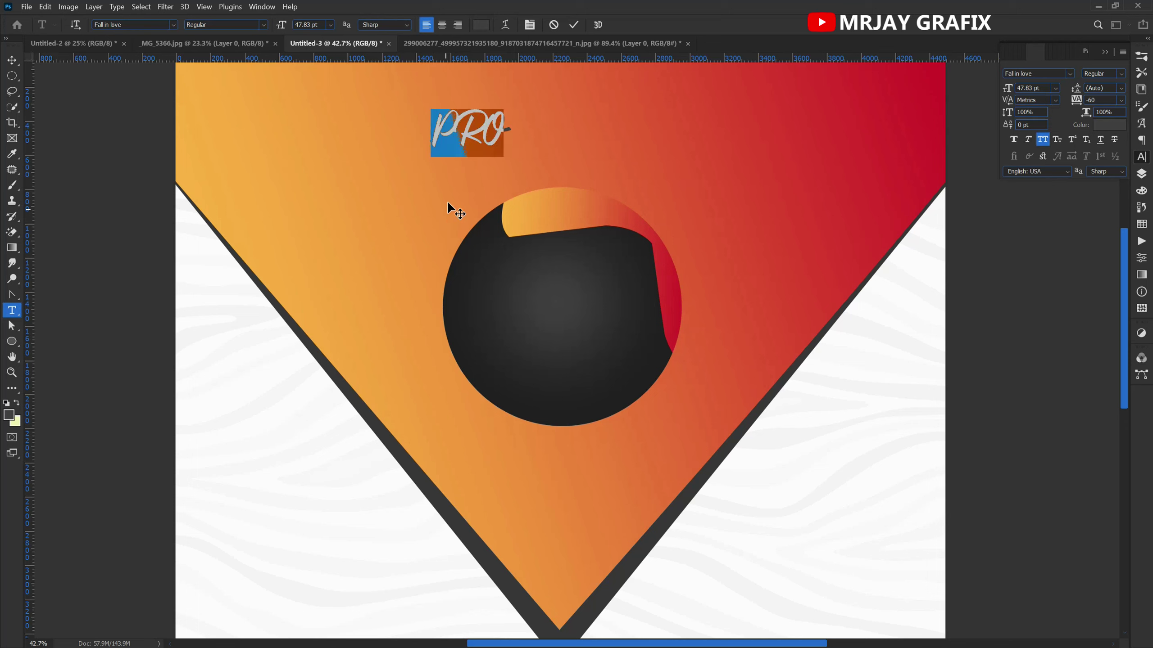
click(1042, 139)
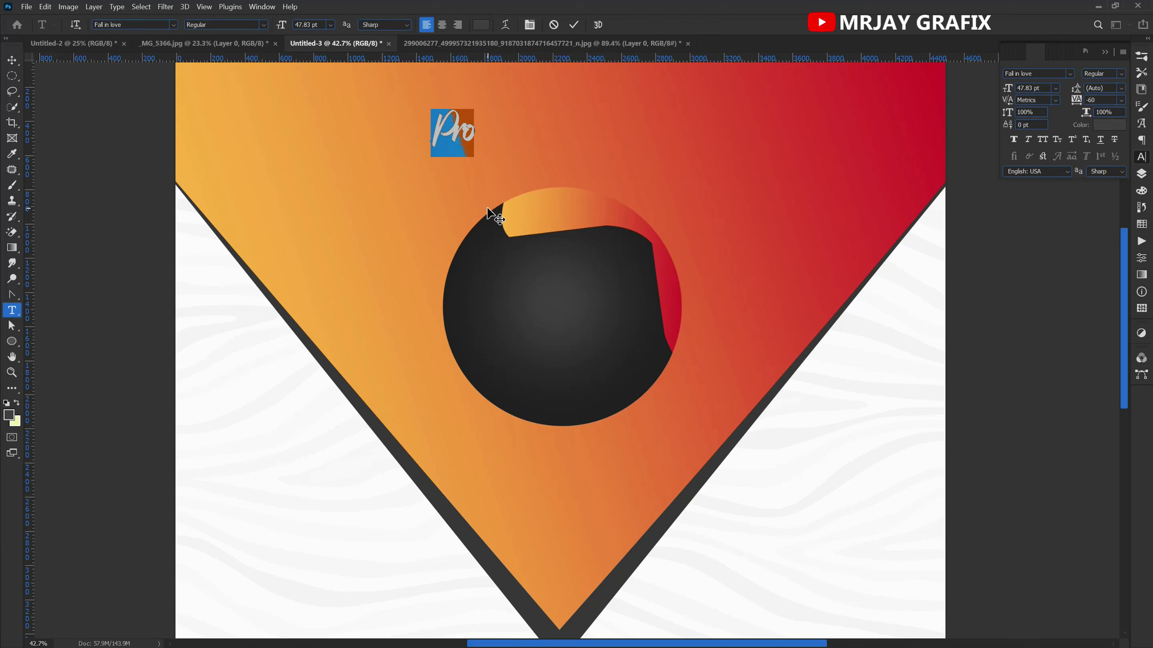
- Complete the text above the circle so that it reads "Prophetic" and commit it
click(471, 129)
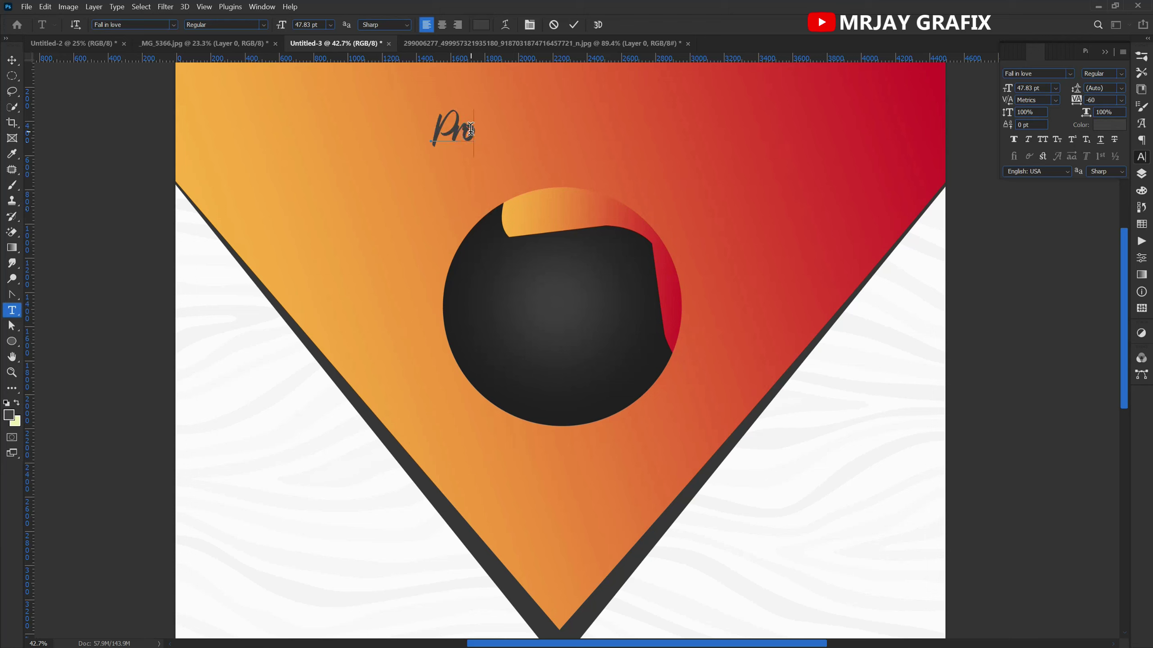
text(phetic)
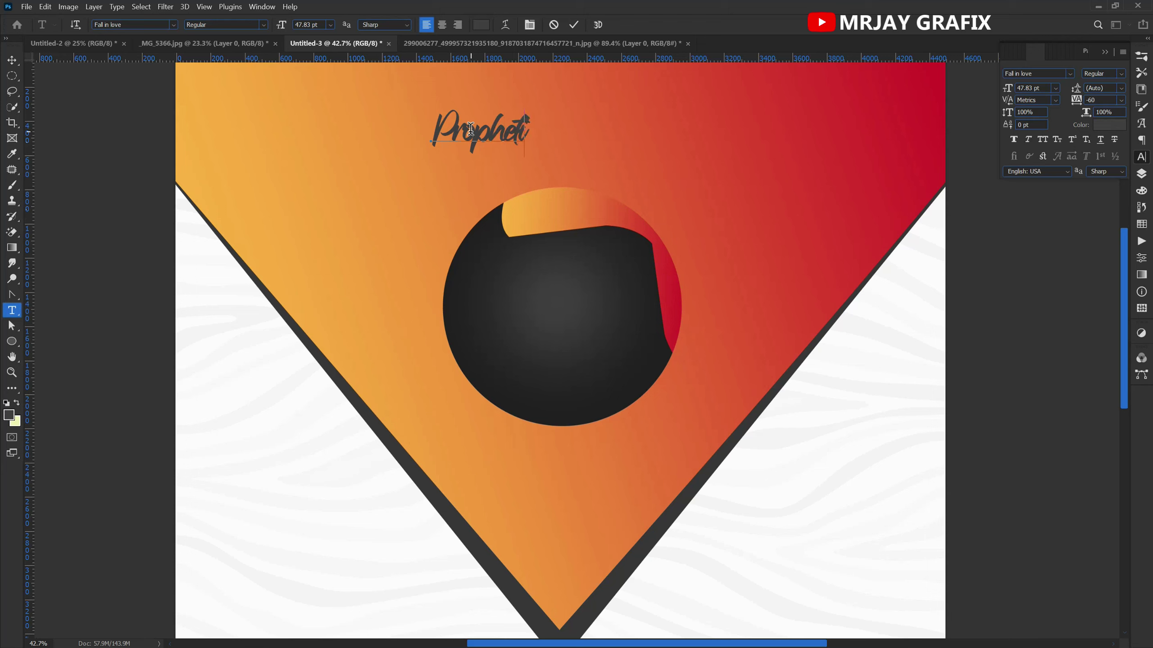
click(574, 25)
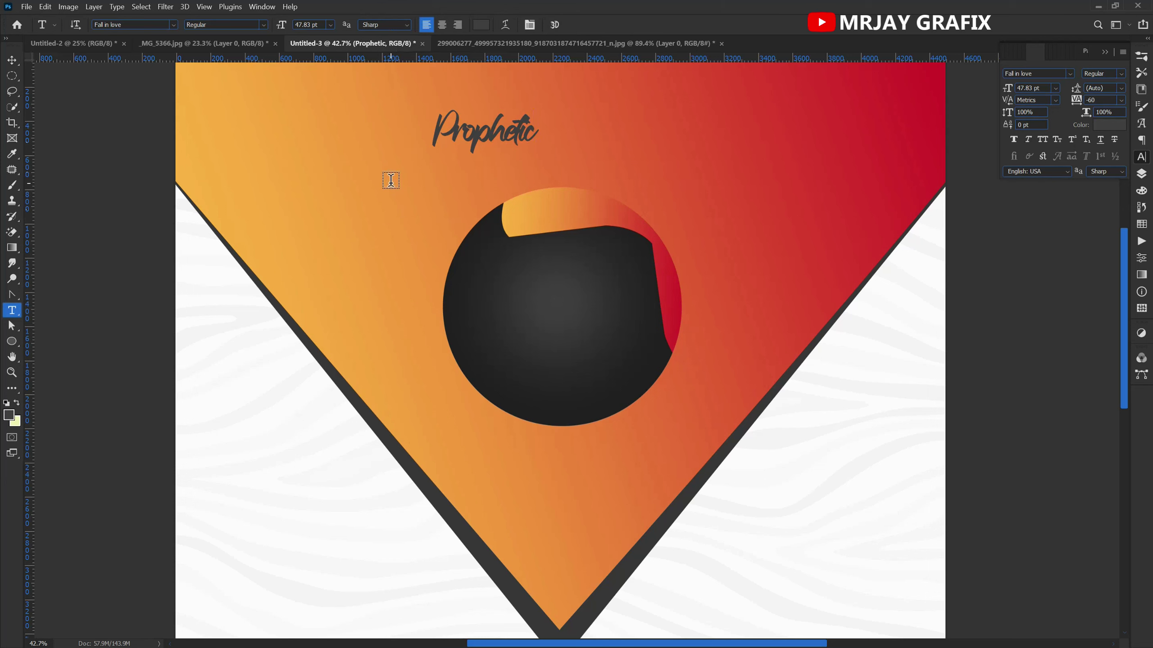
key(v)
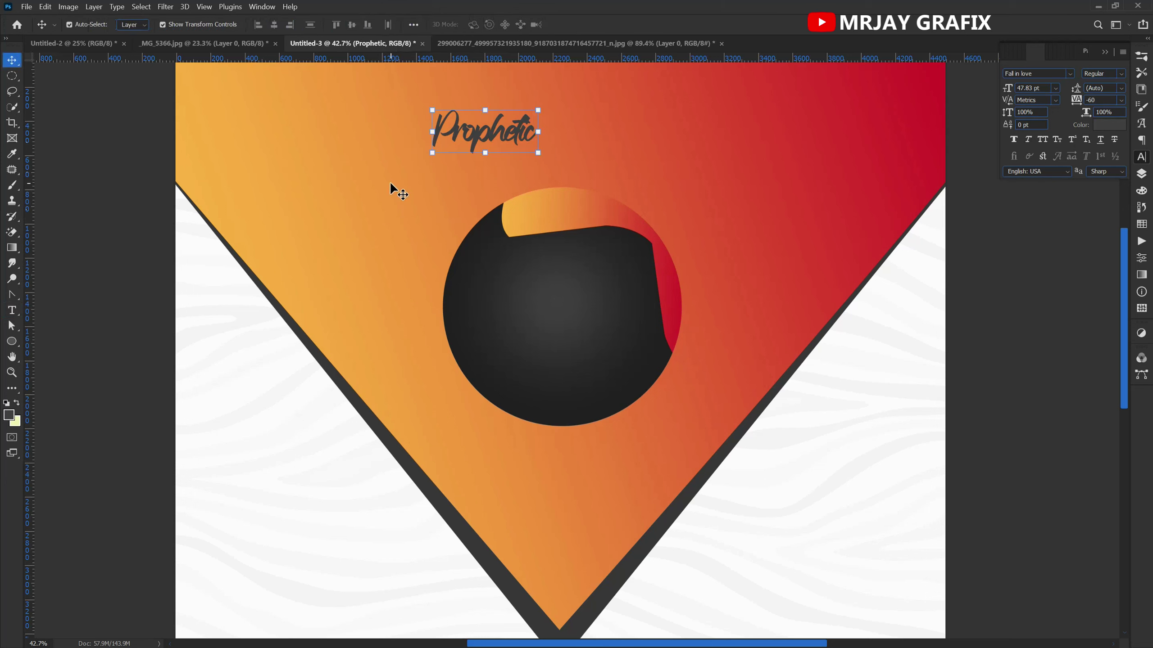
- Set the tracking of "Prophetic" to 0 and move the text onto the upper part of the black circle
click(1121, 88)
click(1117, 102)
click(1122, 105)
click(1107, 172)
drag(472, 138, 530, 279)
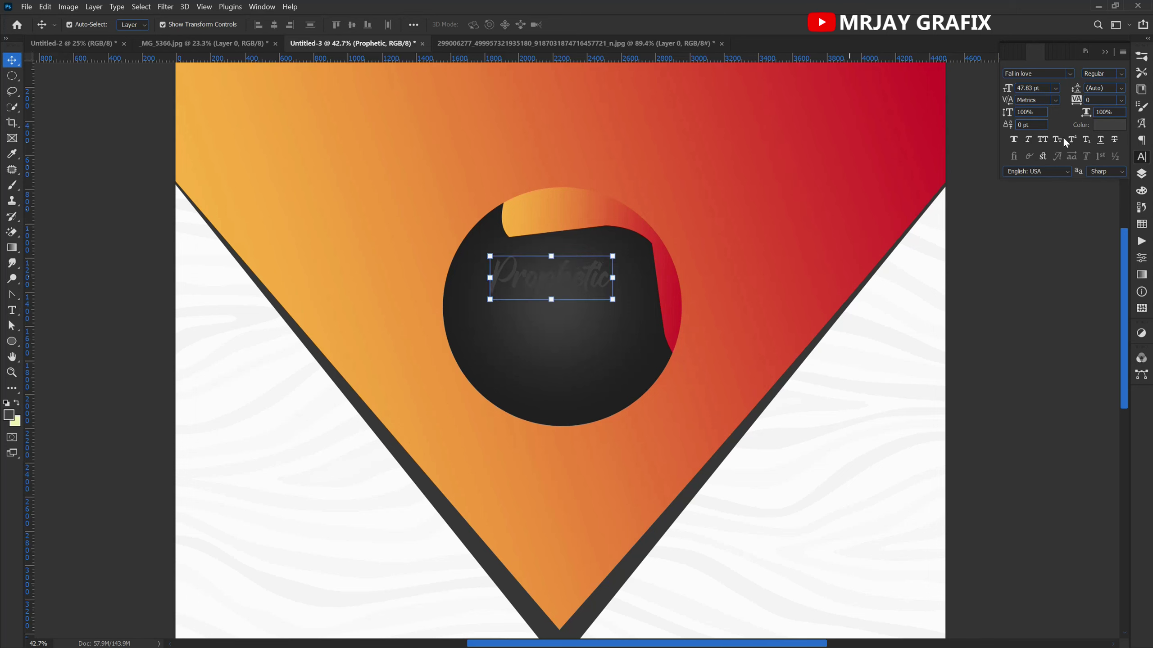
- Recolour the "Prophetic" text off-white (fafafa) by sampling the pale wavy background
click(1110, 129)
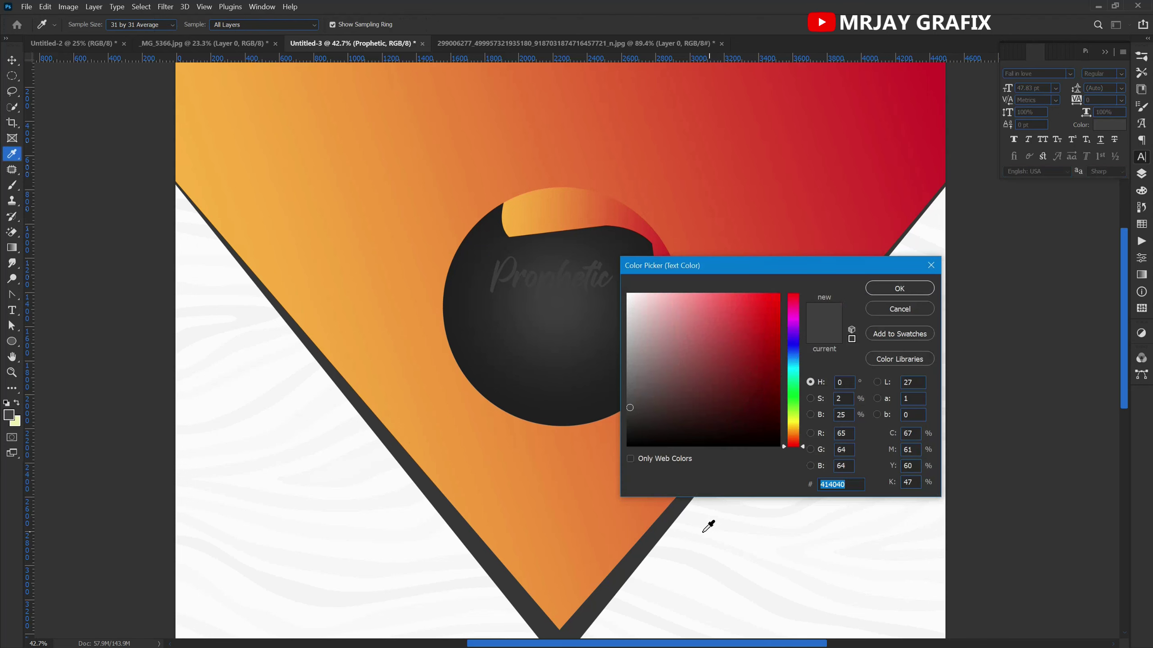
click(703, 532)
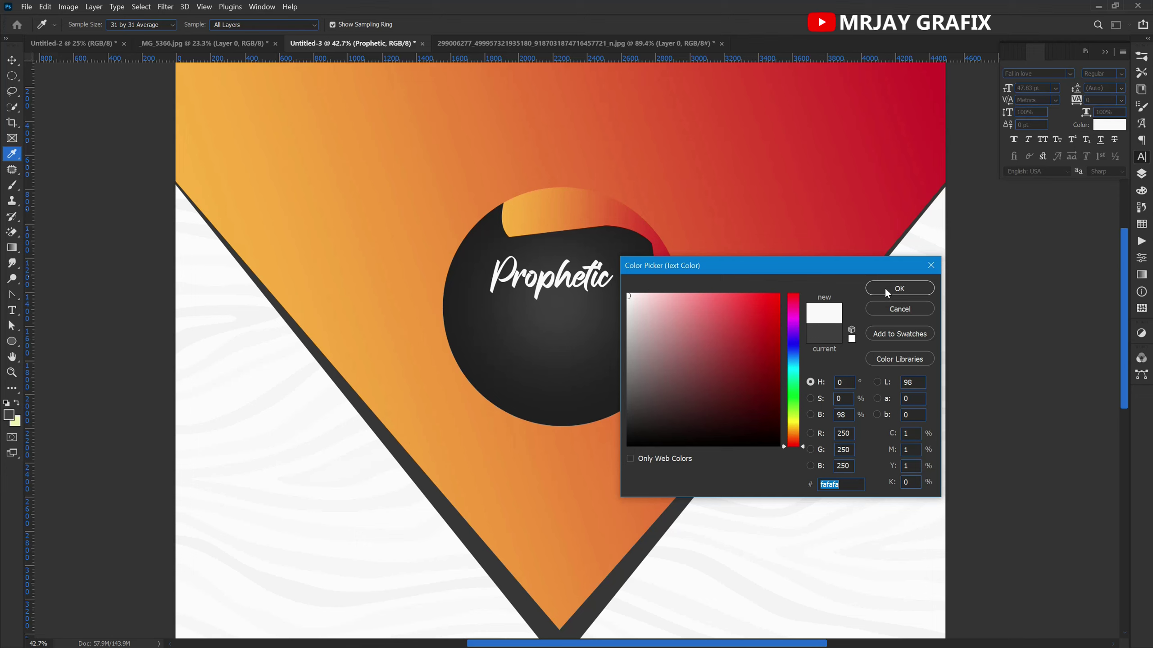
click(887, 287)
click(80, 309)
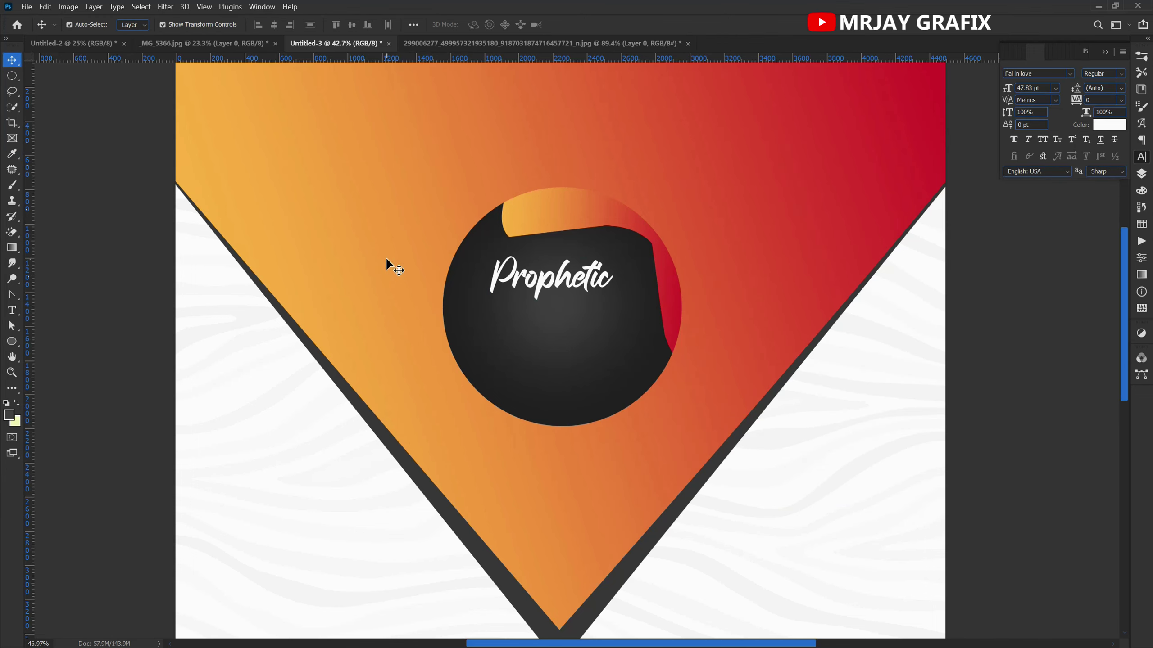
- Replace the wording of the text inside the circle with "Worship"
scroll(386, 258, up, 1)
mouse_move(595, 290)
mouse_down()
mouse_move(588, 390)
mouse_move(578, 268)
mouse_move(577, 284)
mouse_up()
double_click(575, 274)
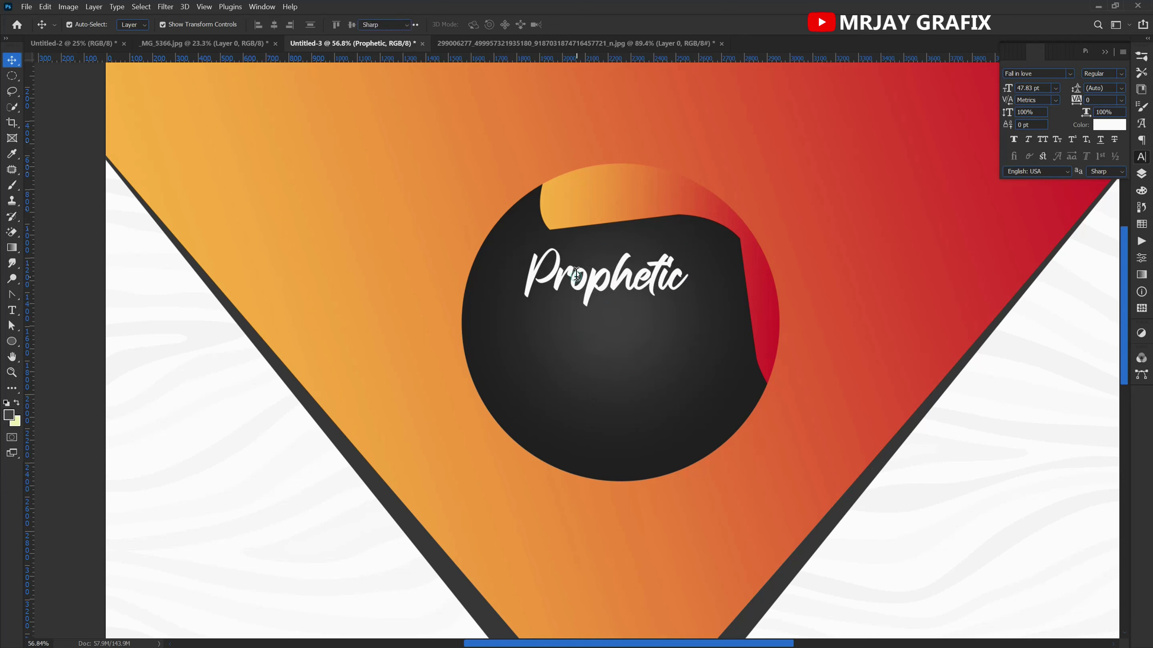
text(Wor)
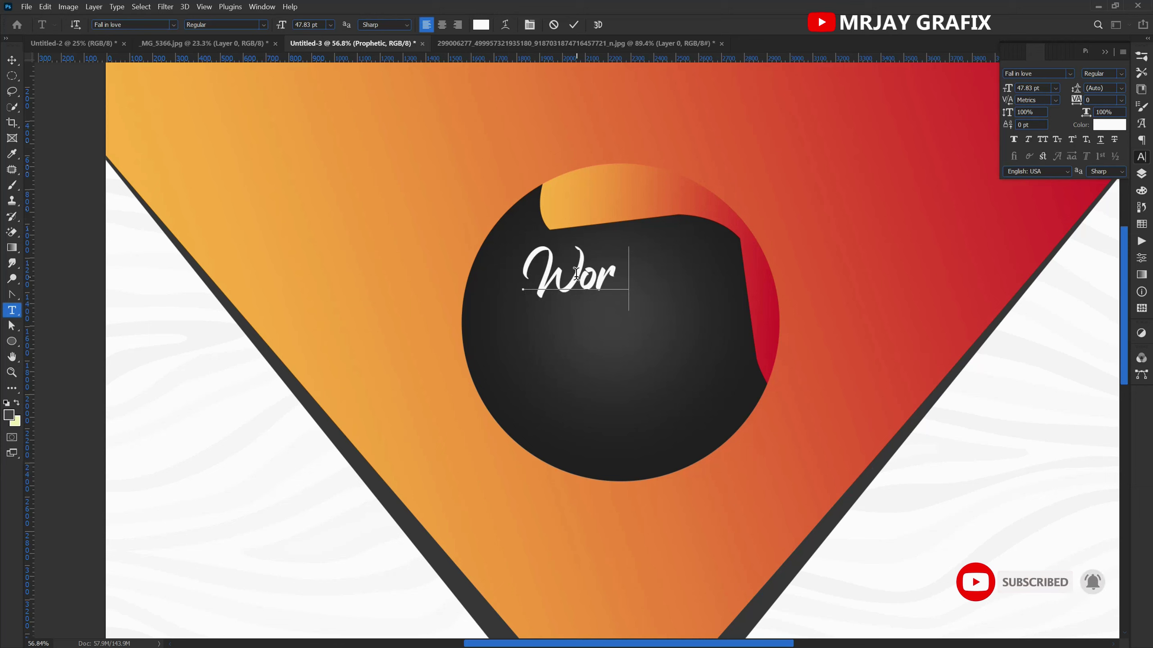
text(ship)
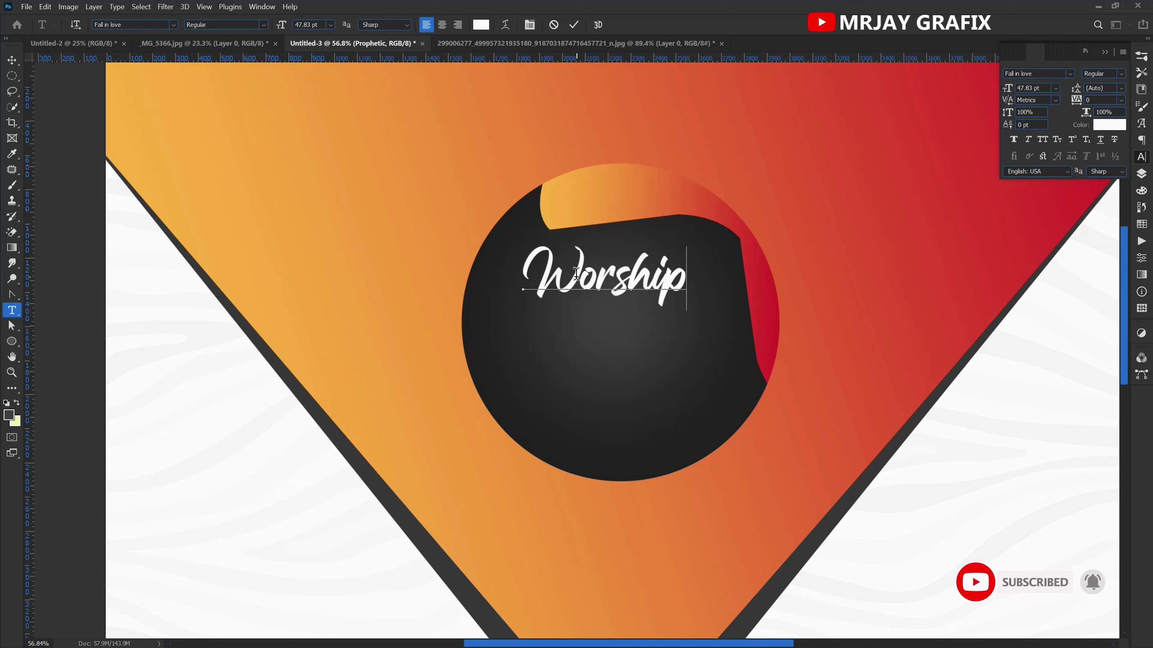
click(573, 24)
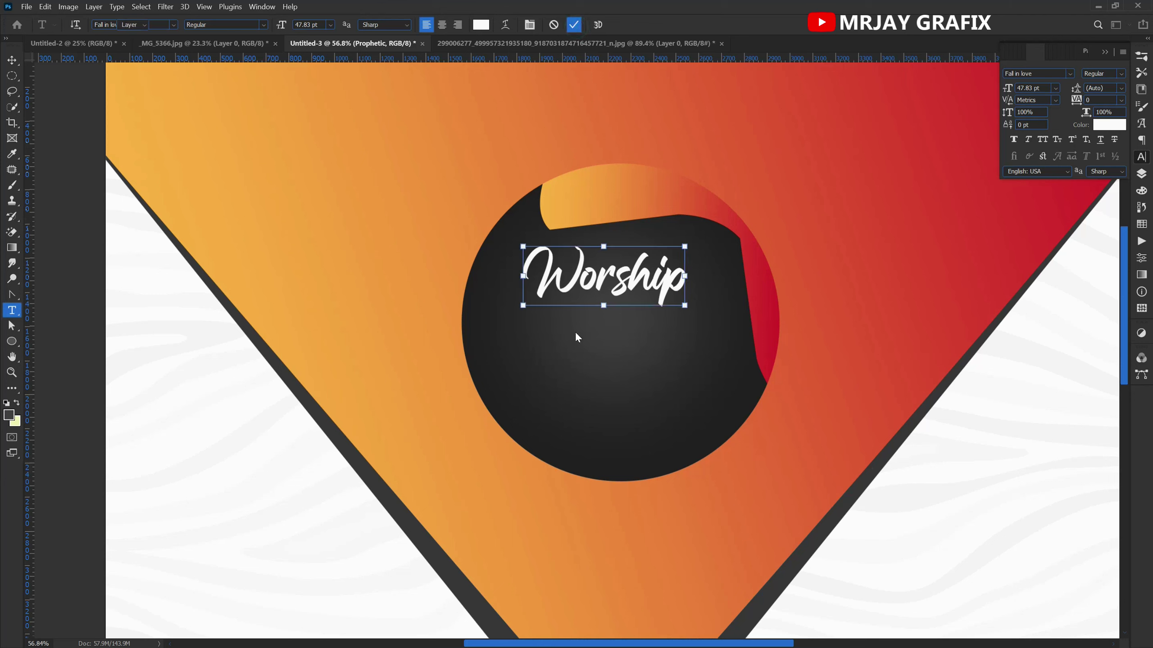
- Duplicate the "Worship" text directly below itself and change the copy's wording to "Veil"
key(v)
drag(584, 287, 574, 342)
double_click(574, 341)
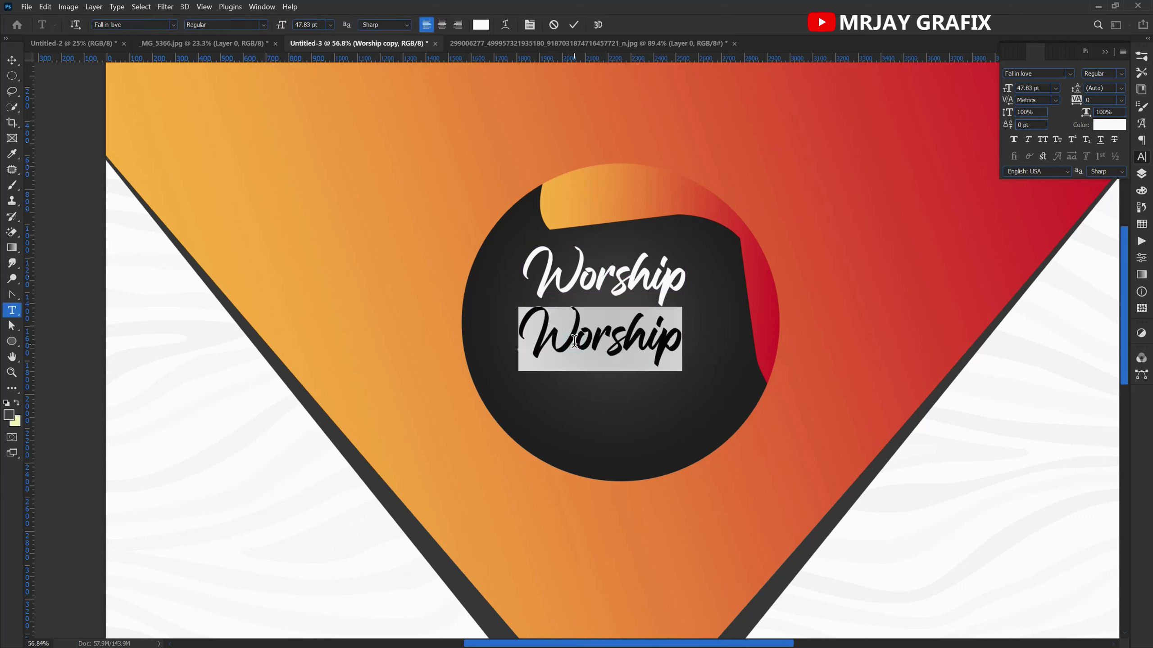
text(Veil)
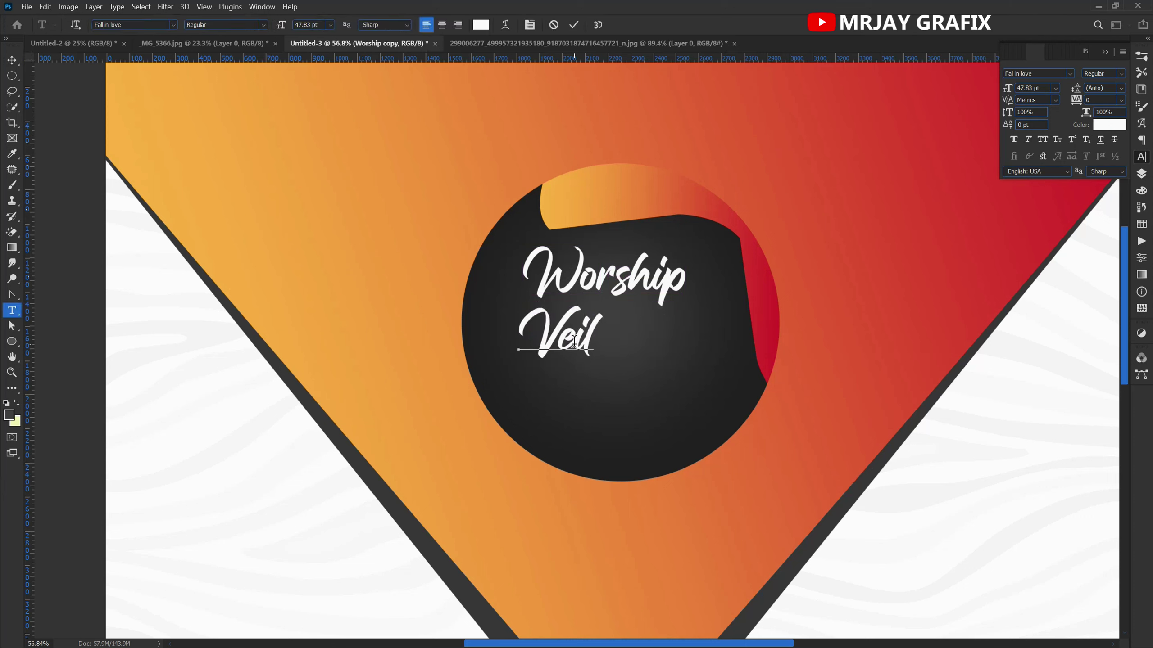
click(574, 24)
key(v)
- Enlarge the "Veil" text to about 85 pt and reposition it under "Worship"
click(601, 358)
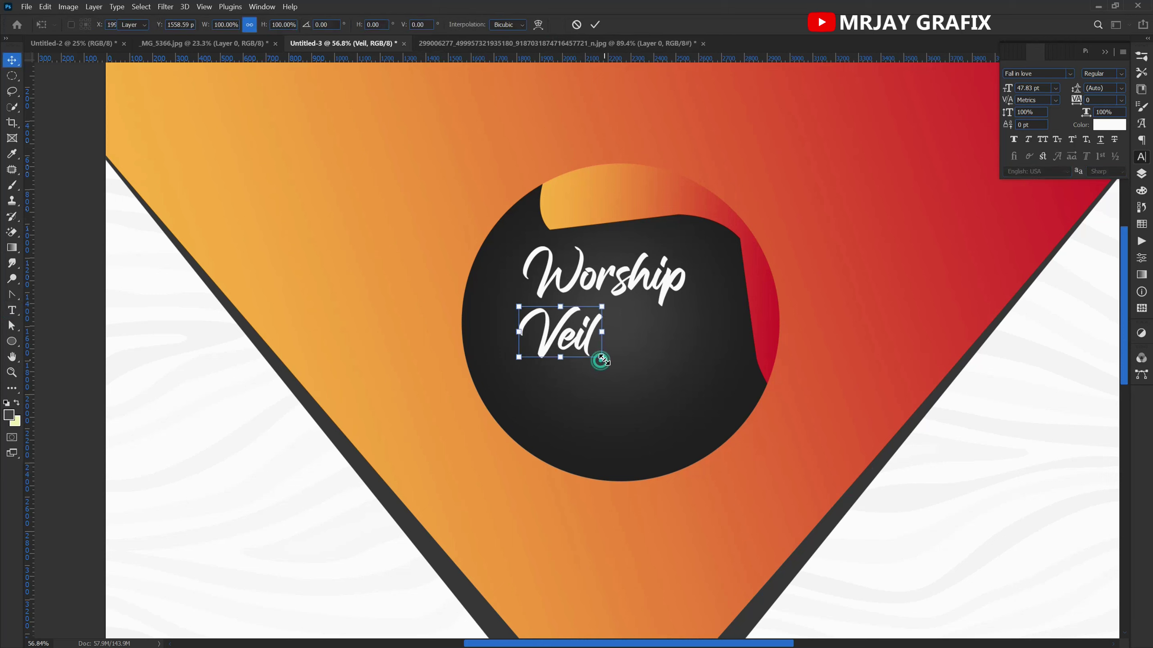
drag(601, 371, 668, 421)
key(Return)
drag(601, 380, 590, 357)
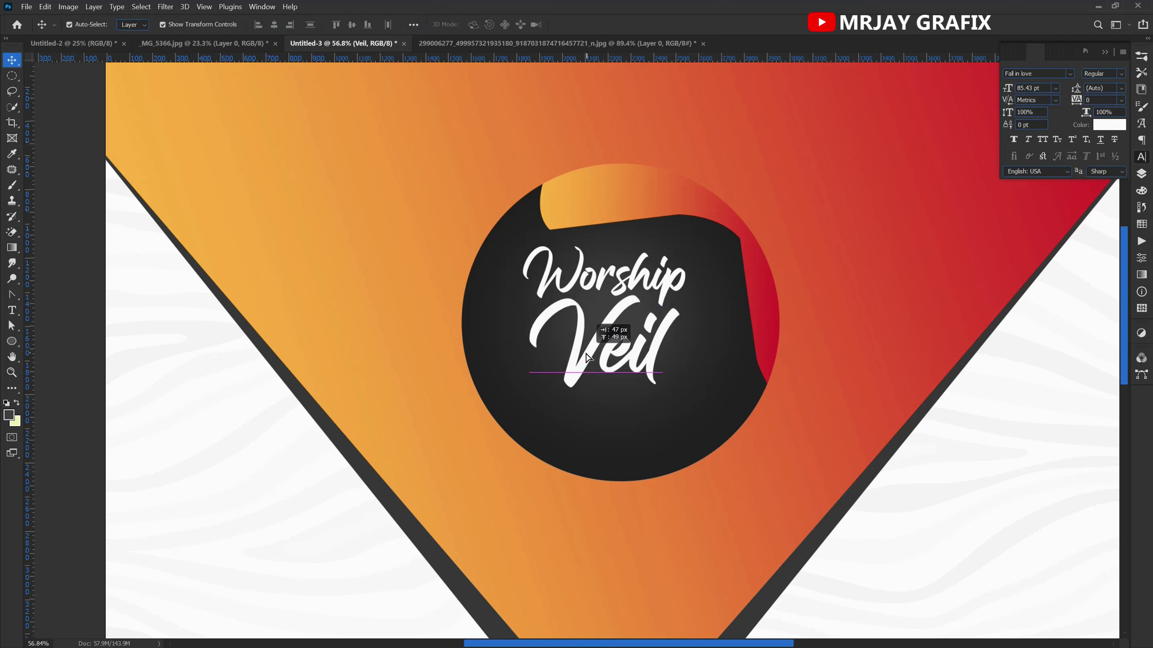
- Search all font classes for "play" and set the "Veil" text in Playfair Display Bold
double_click(590, 356)
click(1024, 73)
text(play)
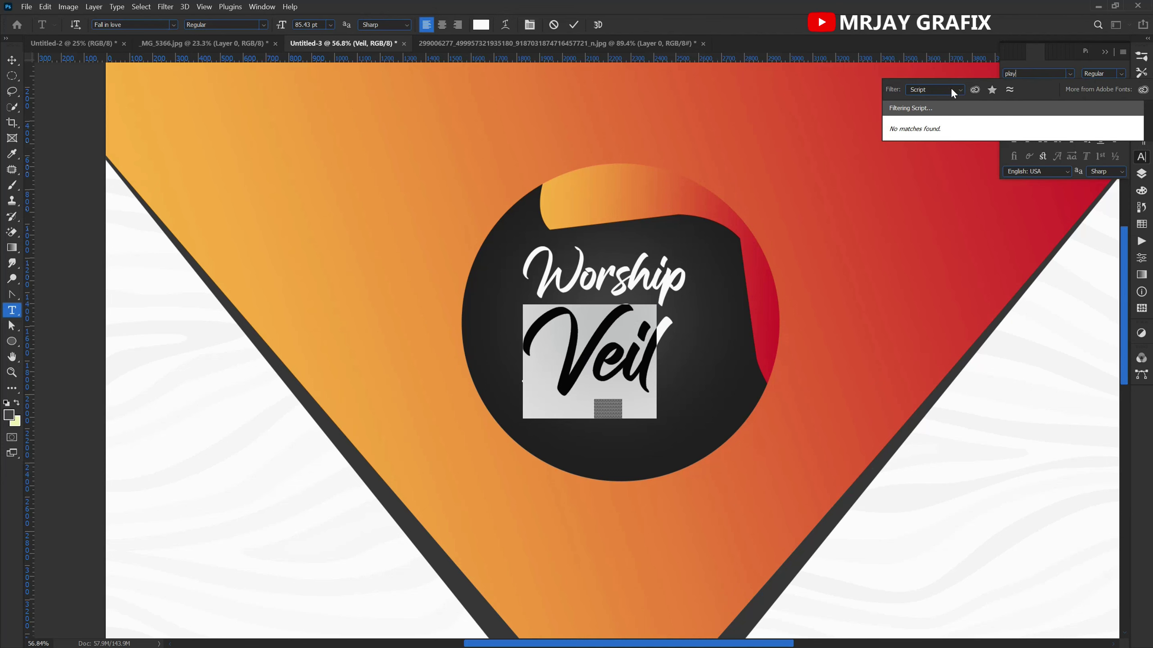
click(951, 90)
click(939, 98)
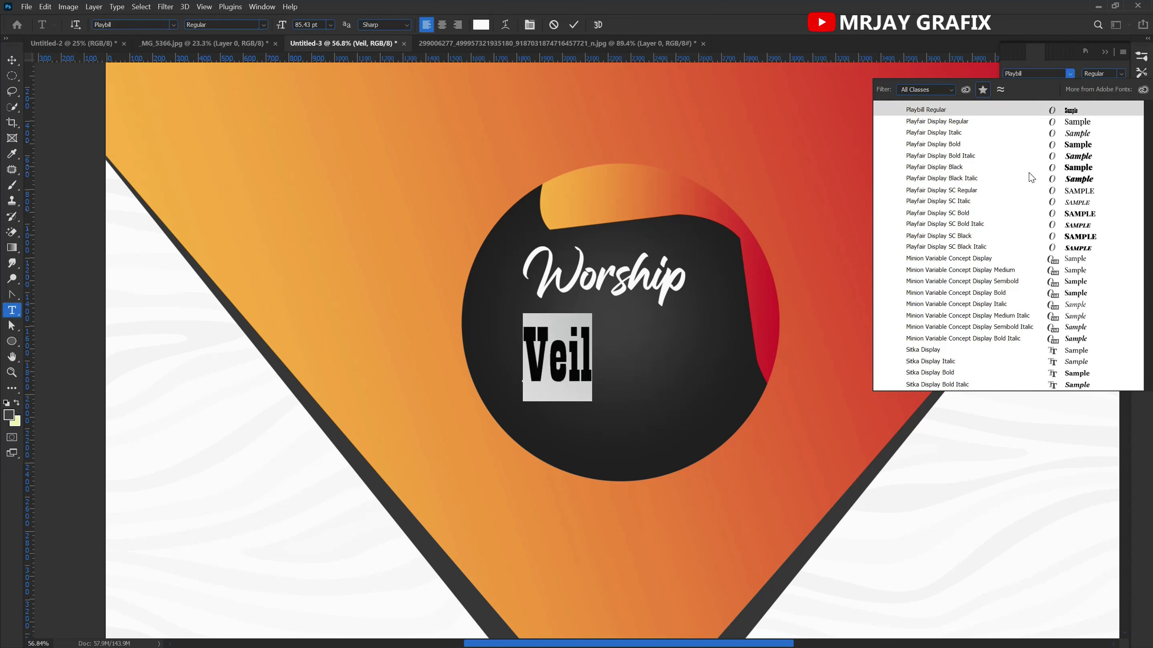
click(1035, 144)
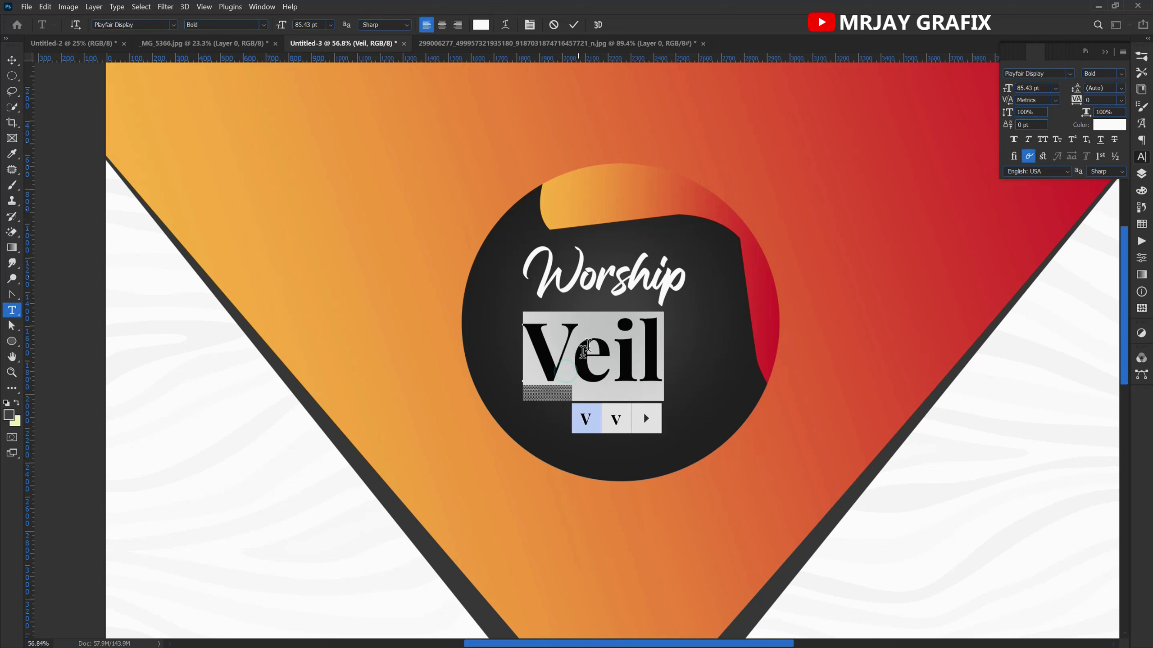
click(573, 25)
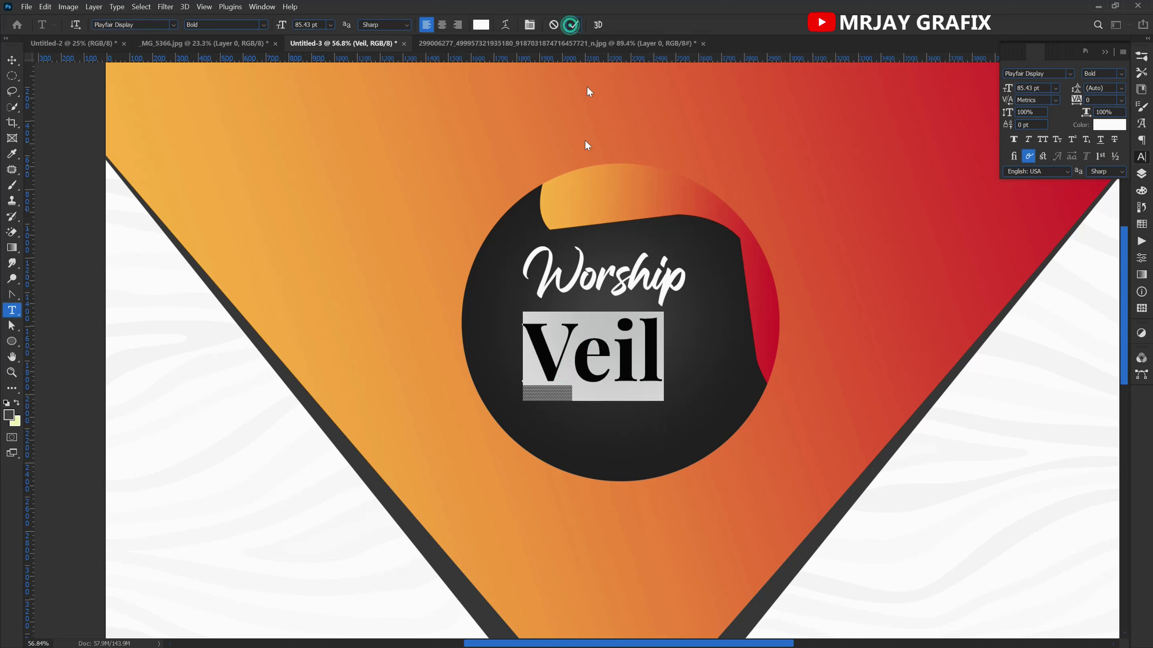
click(572, 25)
key(v)
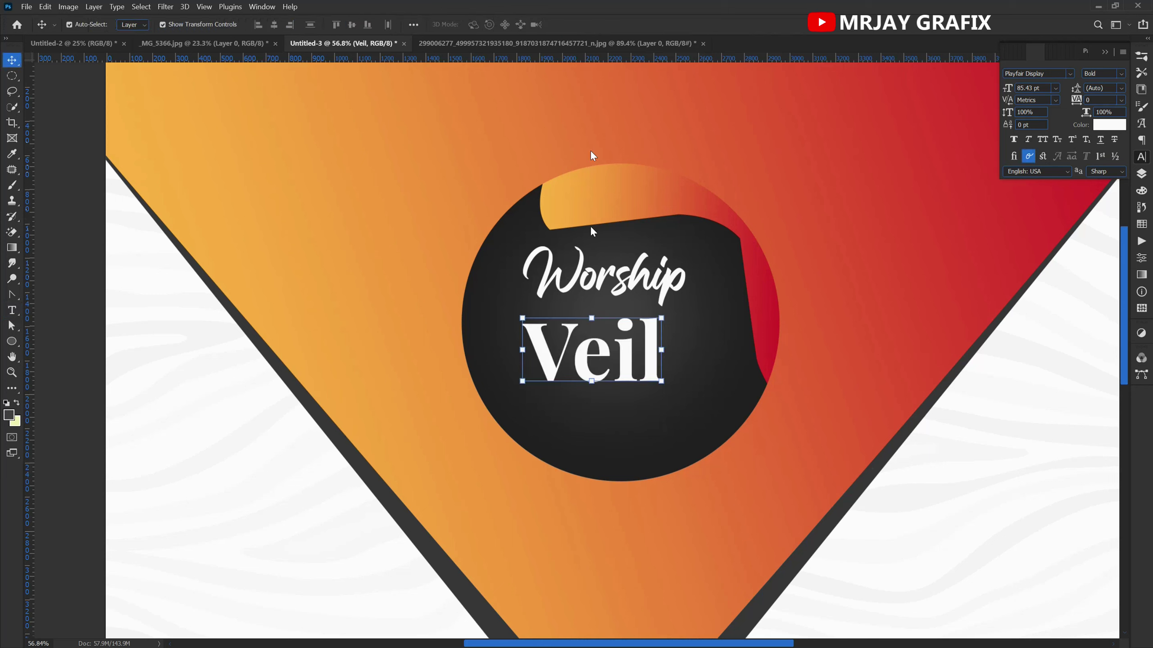
- Move the "Veil" text up and slightly right so it sits tightly beneath "Worship"
drag(567, 364, 578, 348)
click(580, 244)
click(613, 288)
click(636, 361)
click(637, 285)
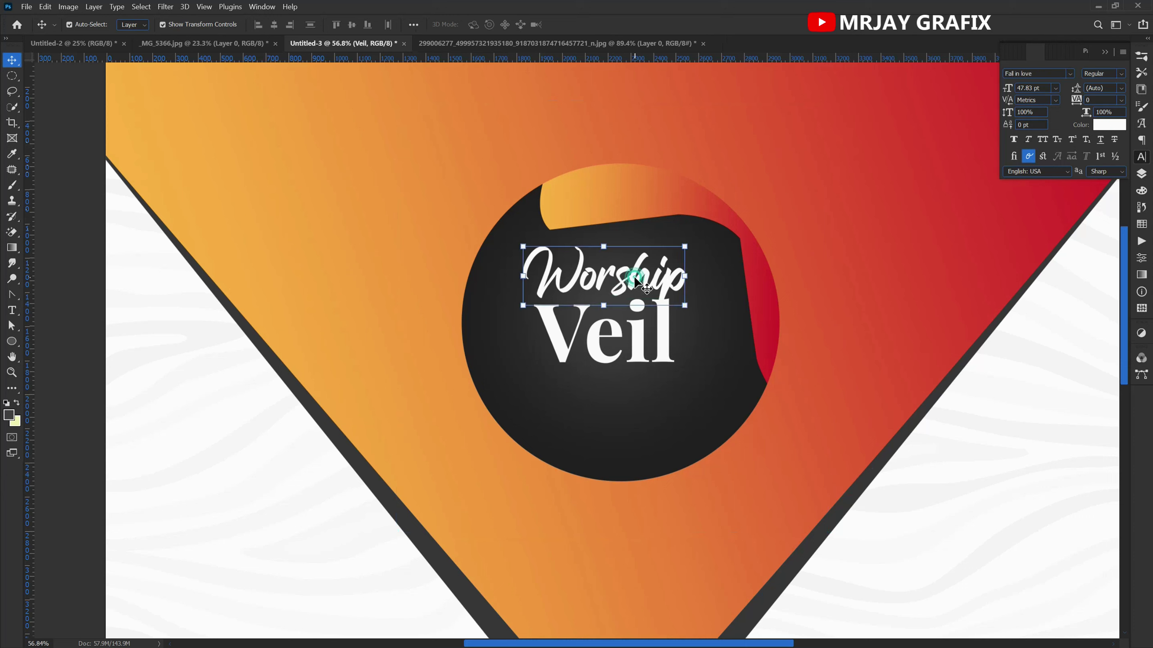
click(642, 341)
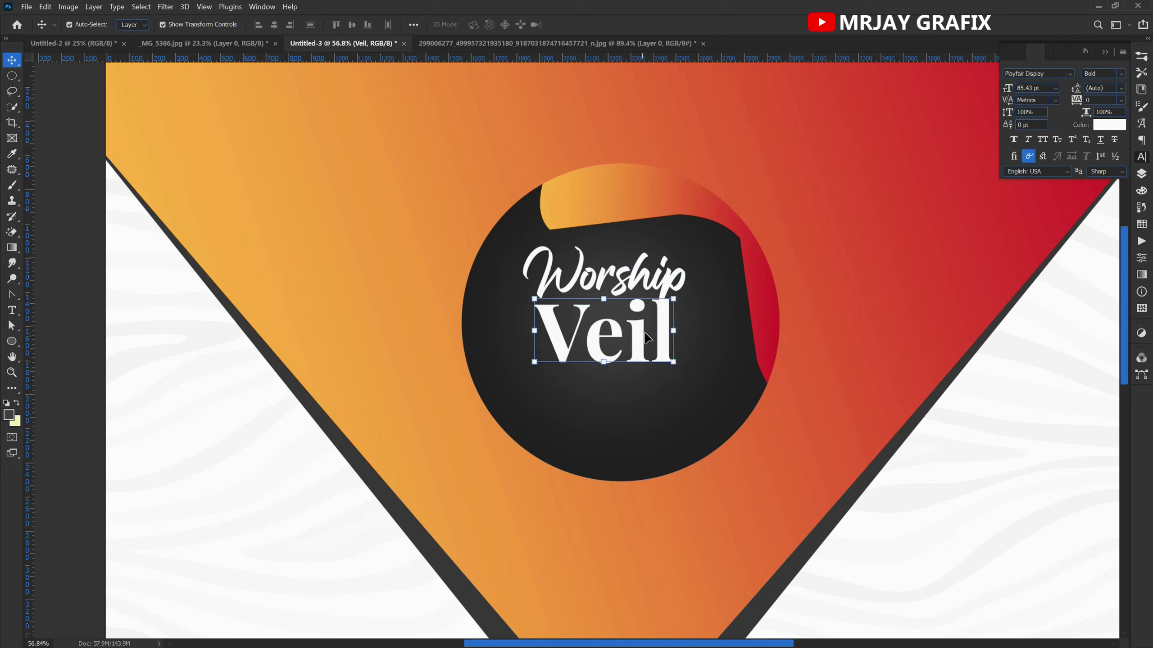
- Scale "Worship" and "Veil" together to about 130% and centre them in the black circle
shift+click(657, 284)
drag(602, 364, 614, 403)
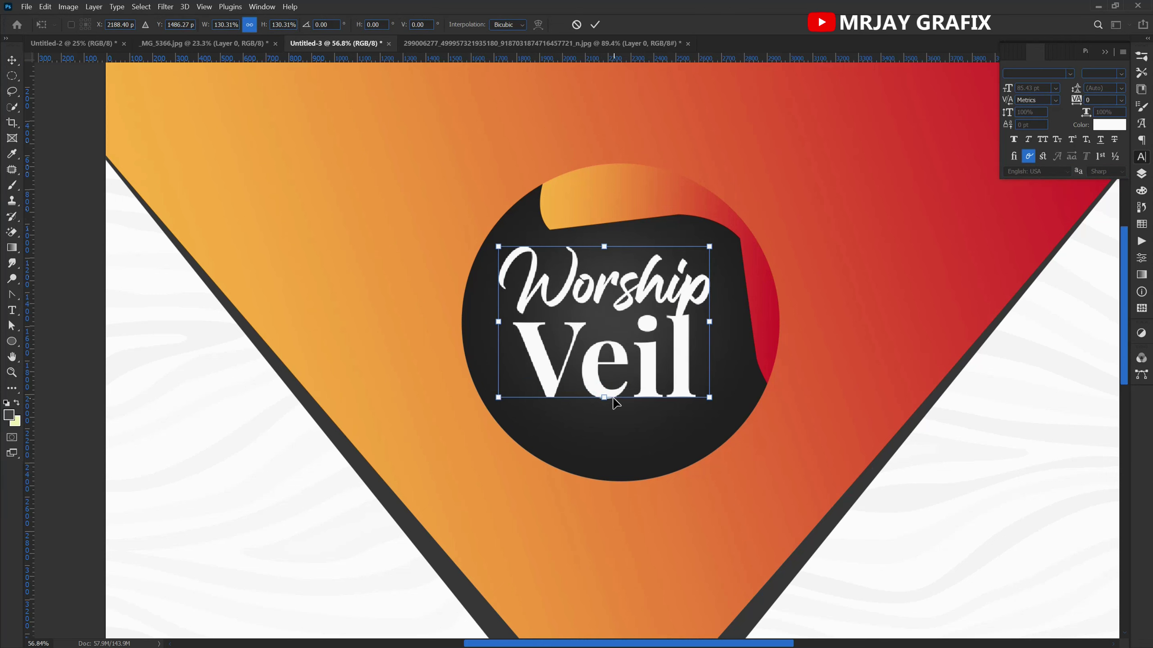
key(Return)
drag(607, 360, 622, 355)
click(413, 454)
- Paste the copied orange-to-red gradient overlay layer style onto the "Veil" text layer
click(565, 379)
click(562, 375)
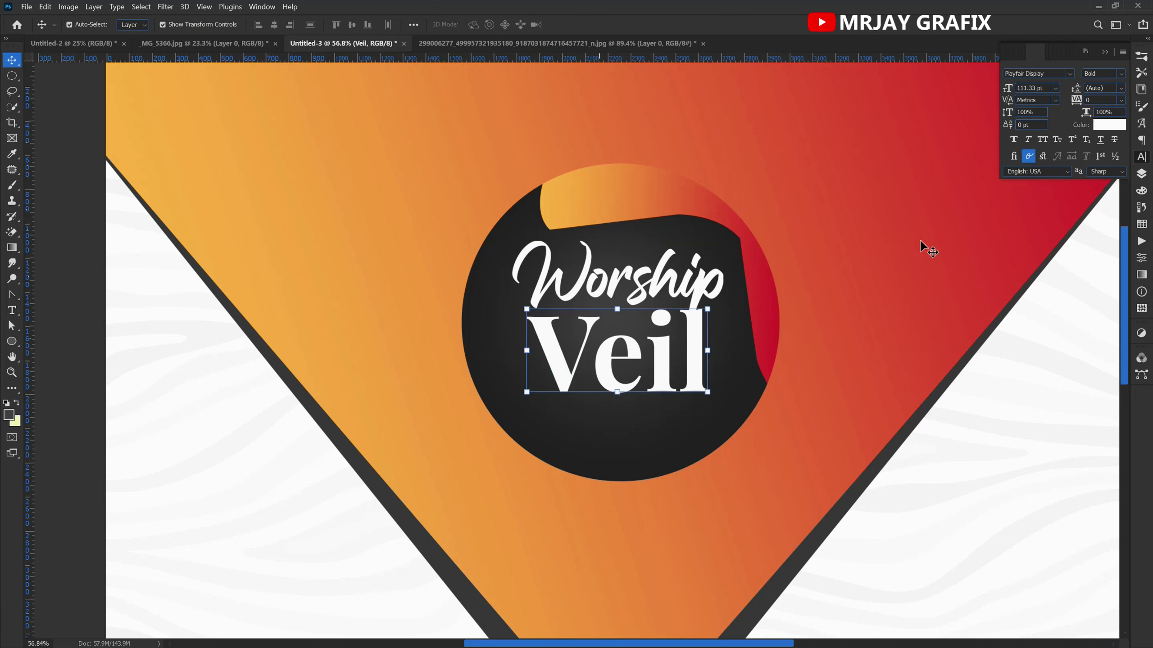
click(1141, 176)
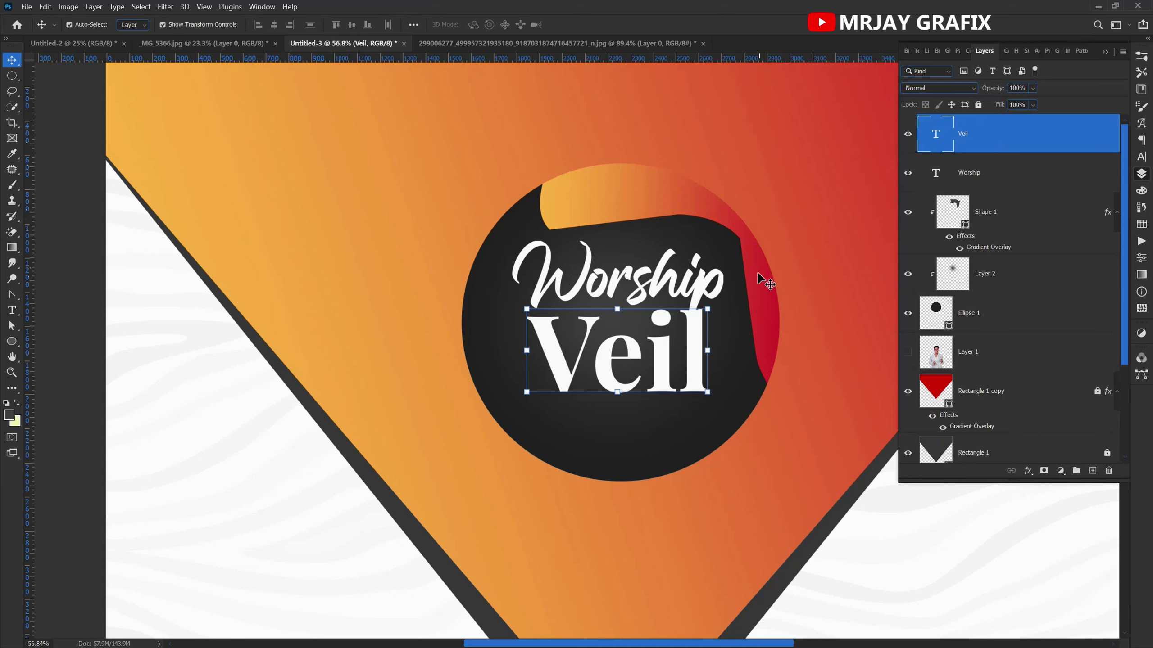
right_click(1028, 144)
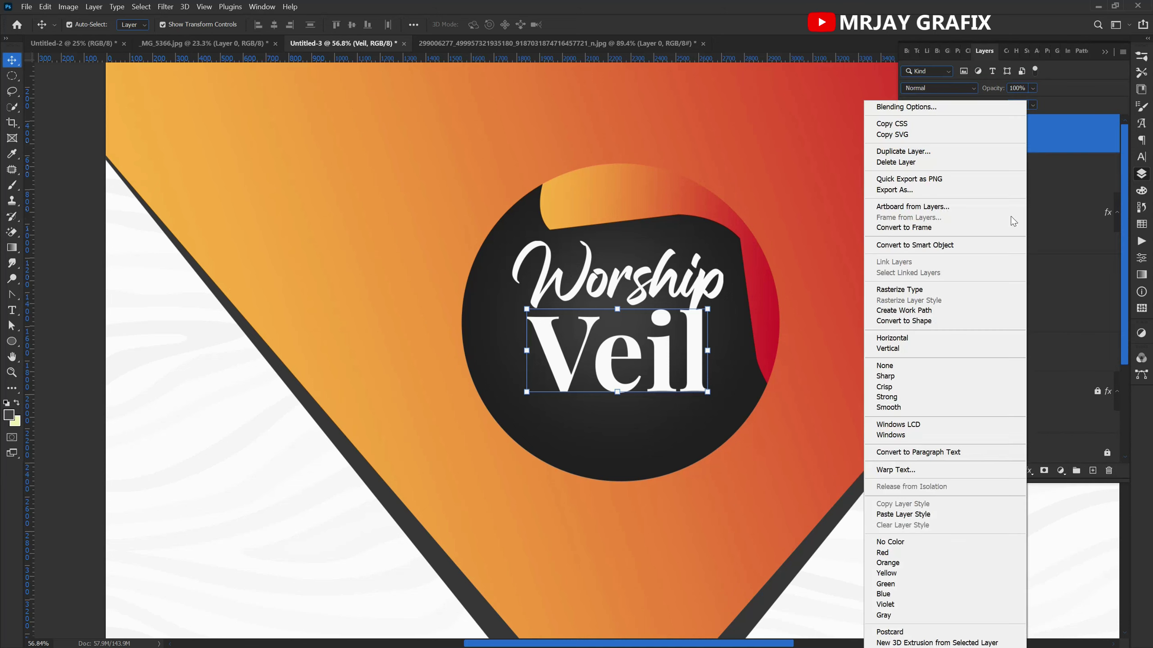
click(902, 515)
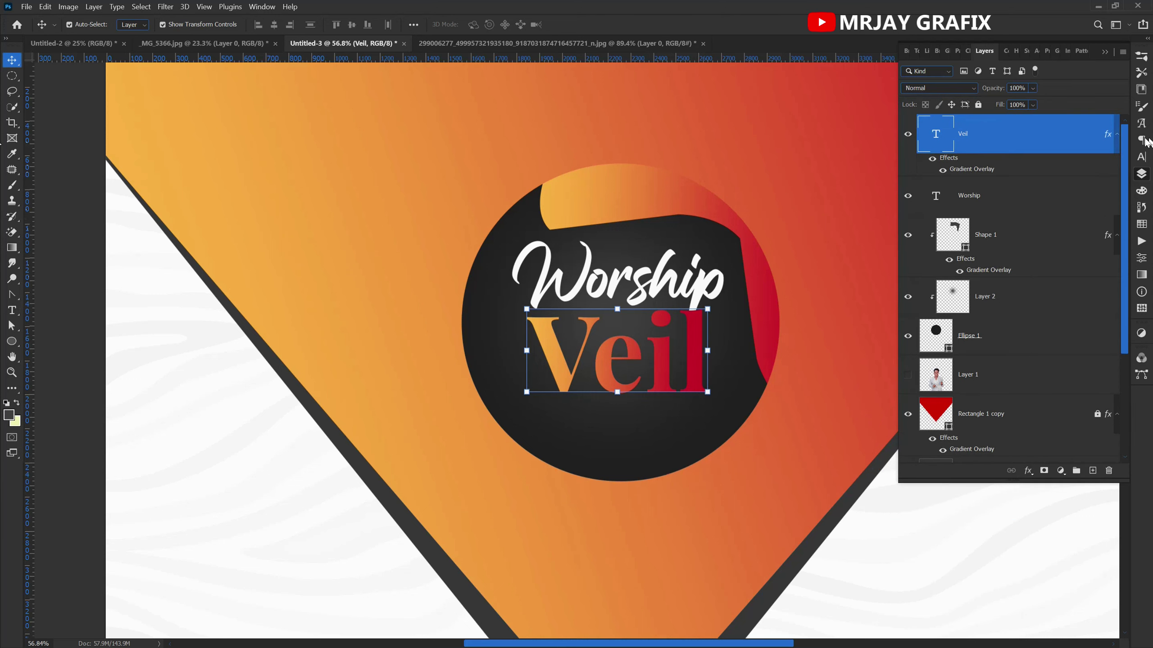
- Set the "Veil" text's Playfair Display style to Black, with only standard ligatures active among the OpenType options
click(1141, 158)
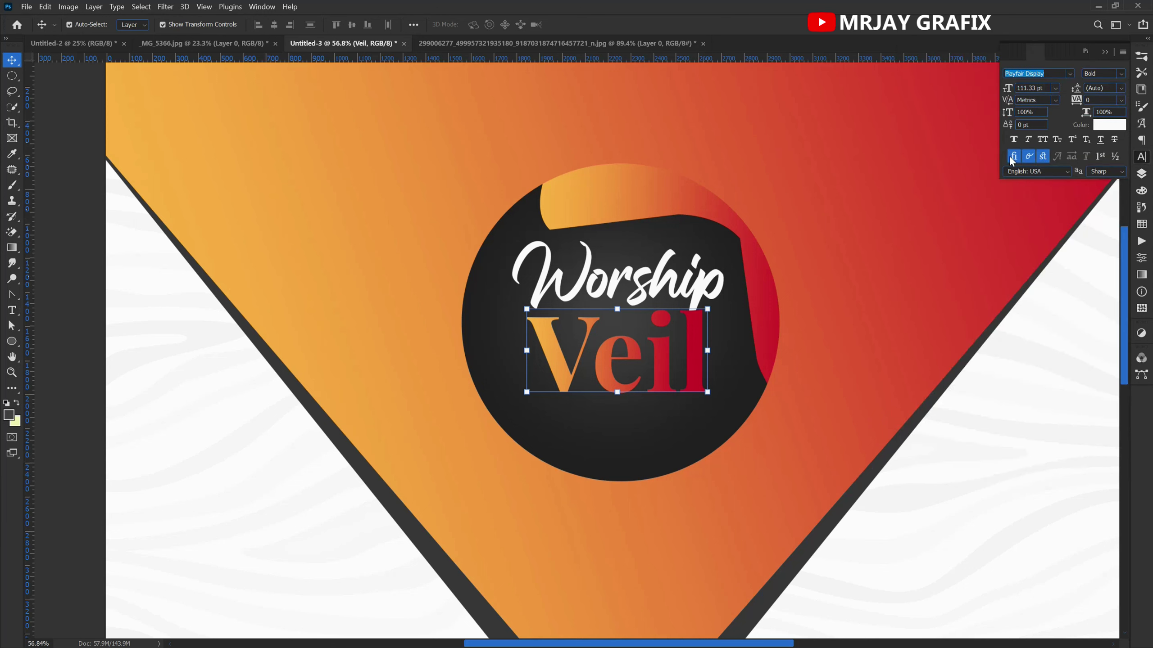
click(1102, 158)
click(1120, 75)
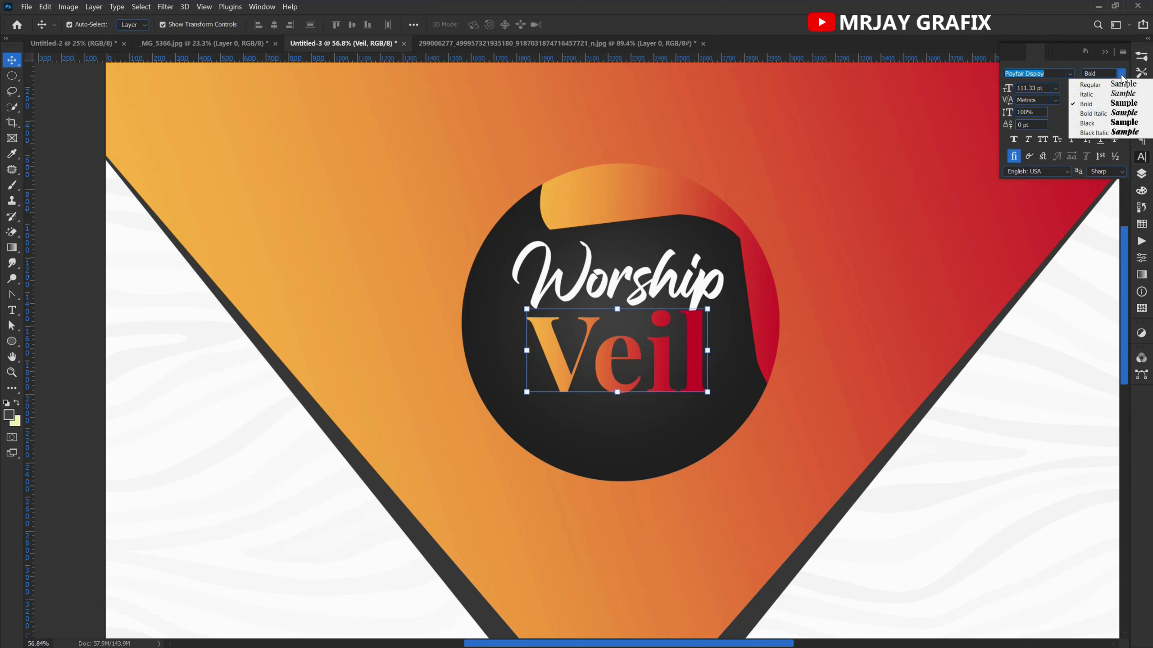
click(1087, 123)
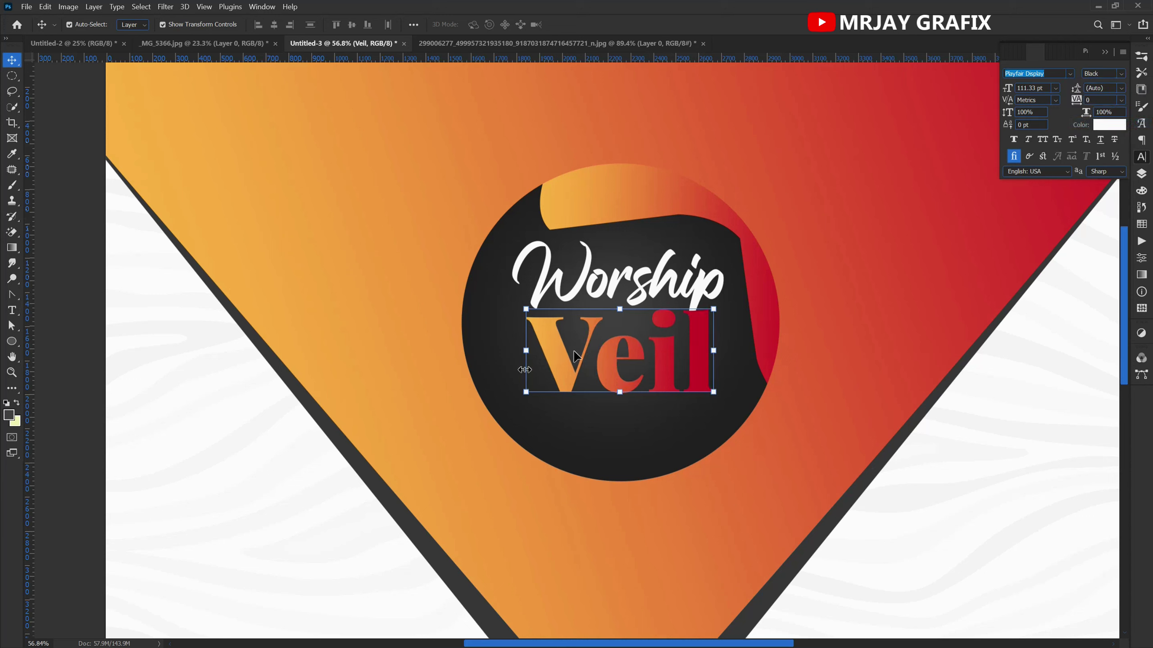
- Apply faux italic to "Veil", shift it slightly up and left beneath "Worship", and deselect it
click(1028, 142)
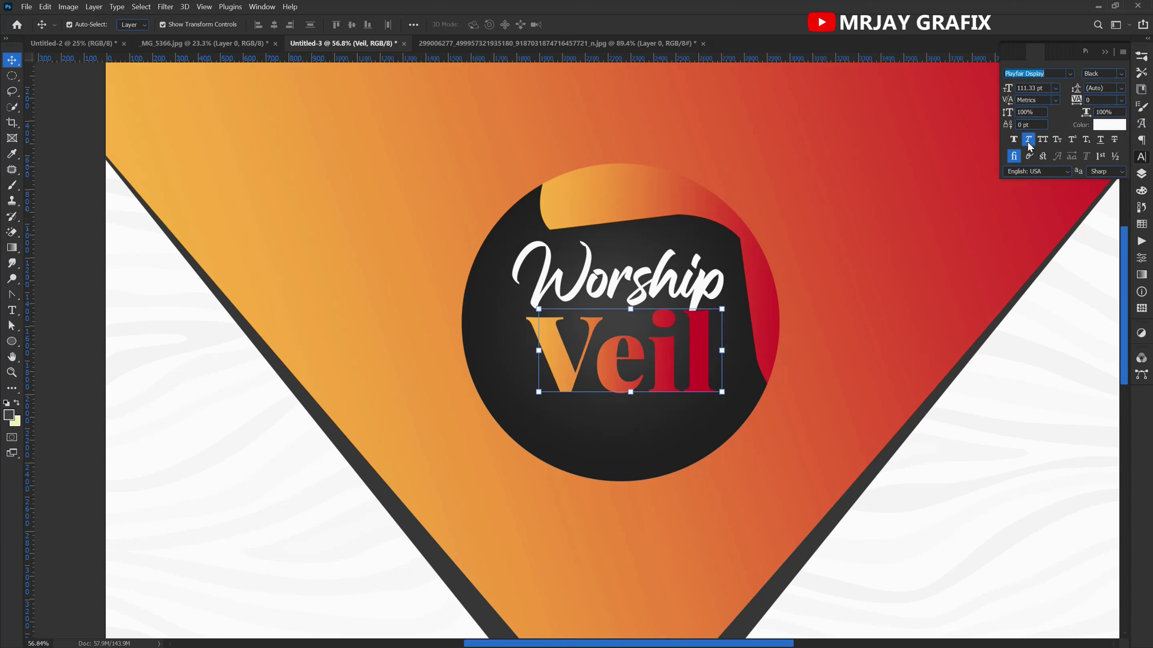
drag(574, 367, 558, 361)
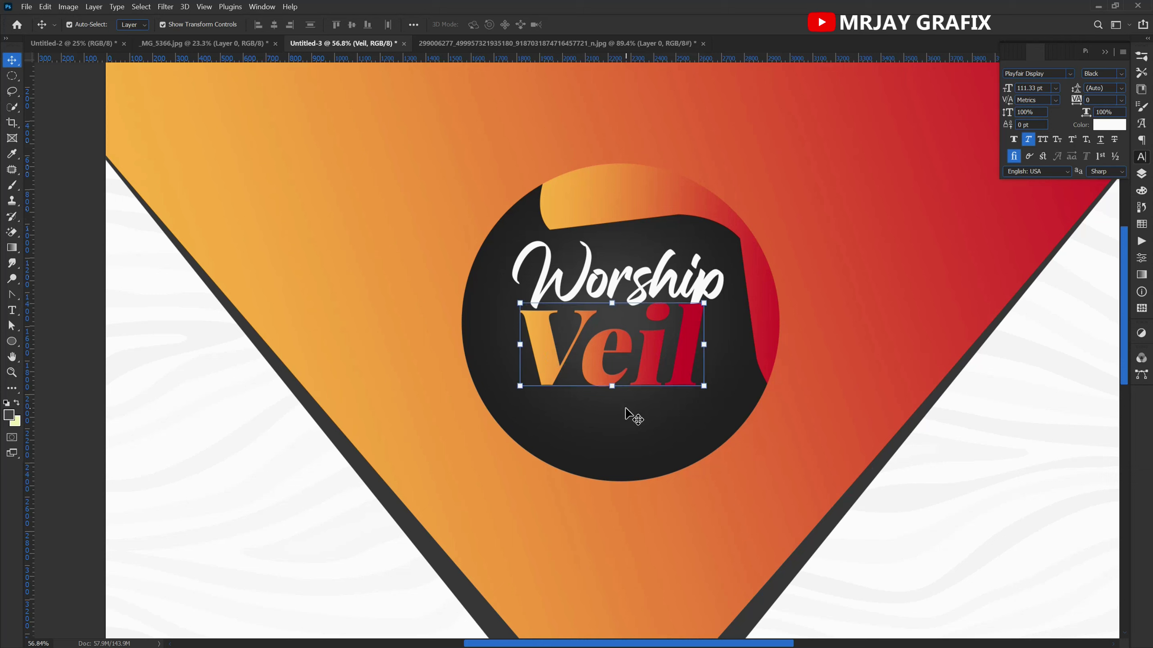
key(ctrl+h)
click(346, 454)
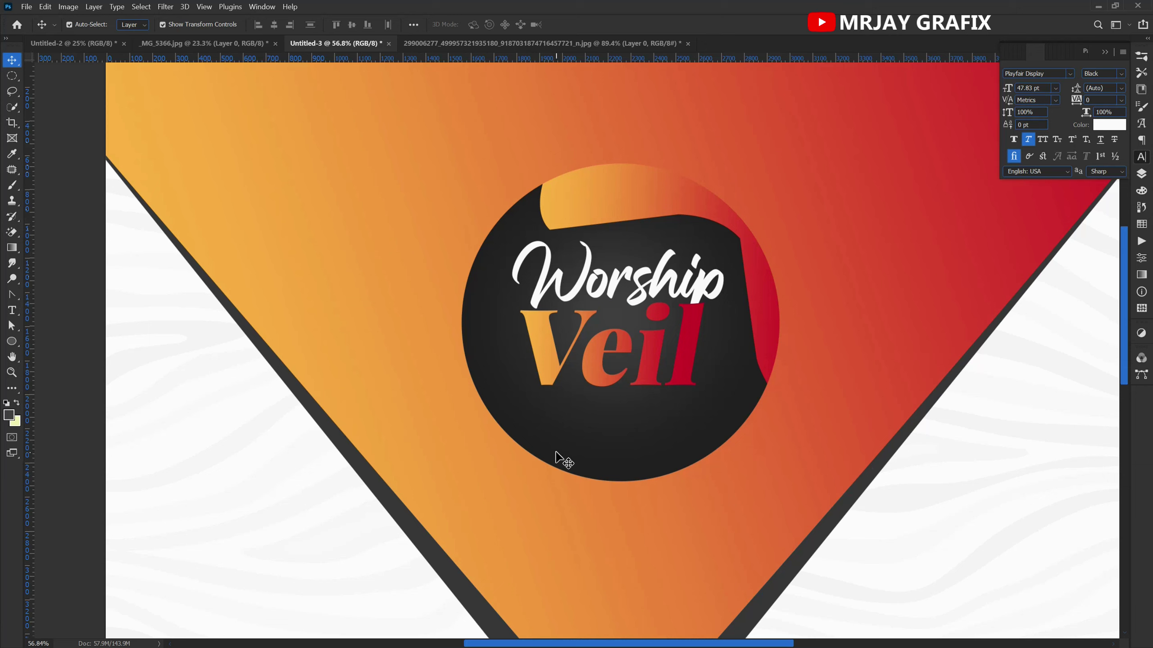
- Add a text line reading "1st edition" just below the black ball
key(t)
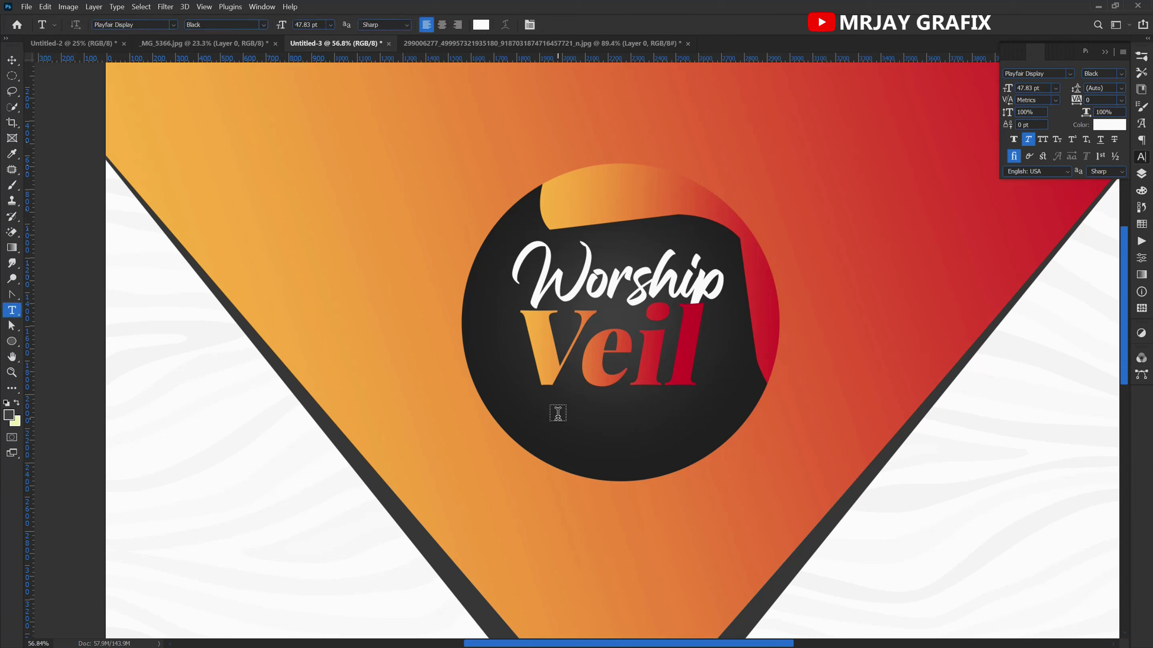
click(487, 521)
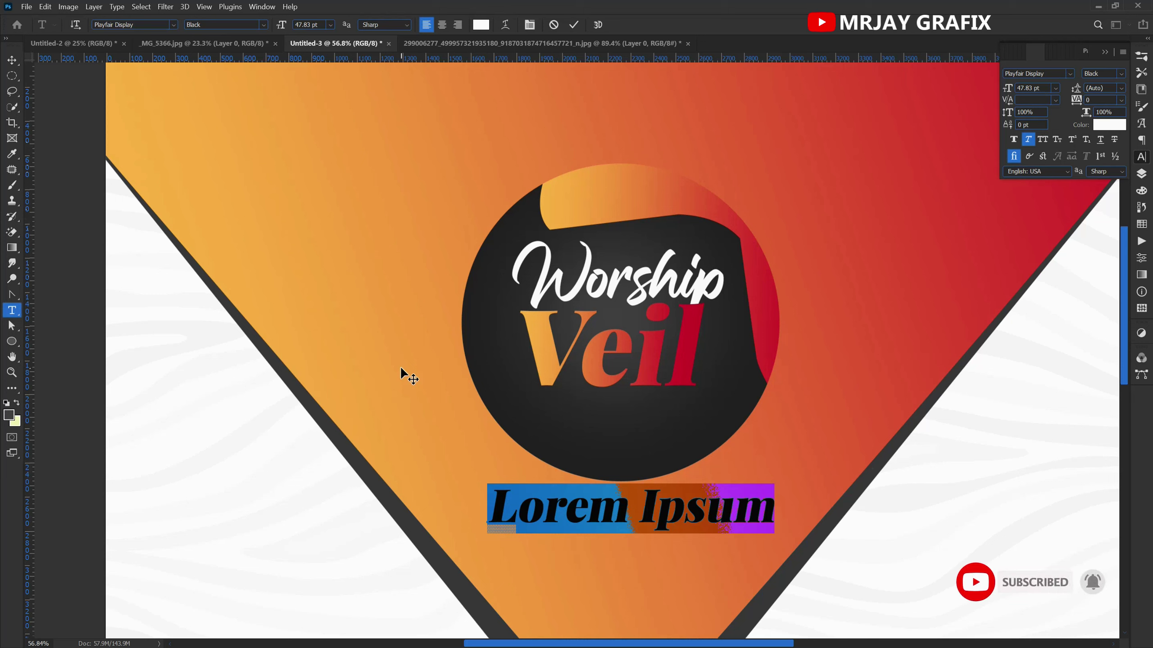
text(1)
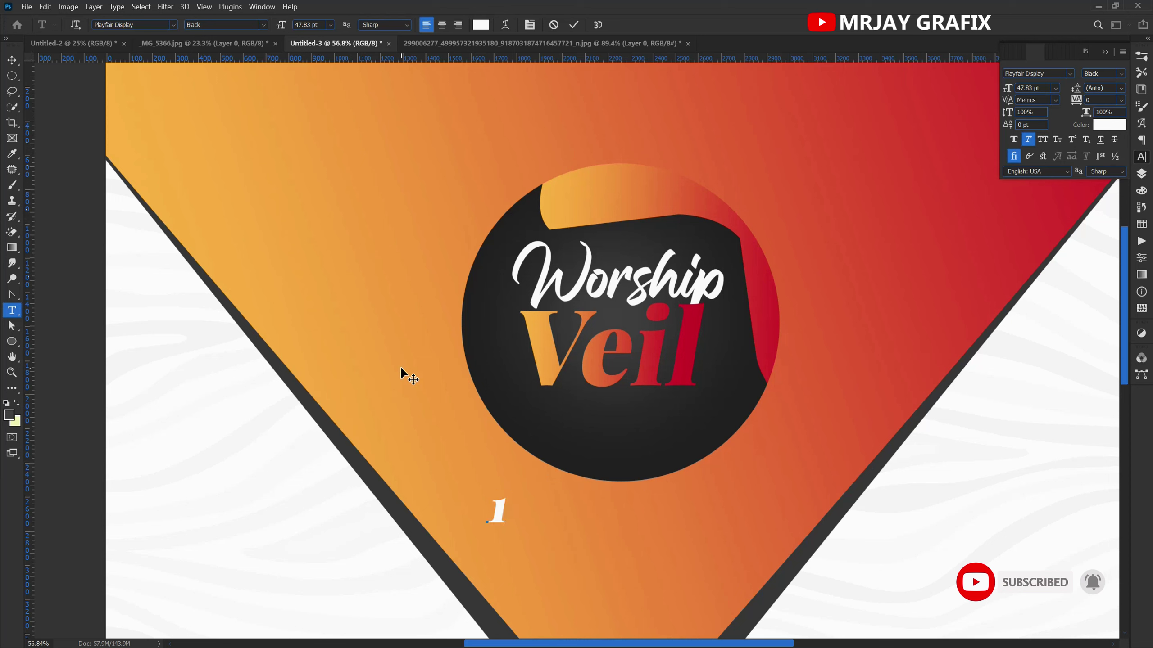
text(st)
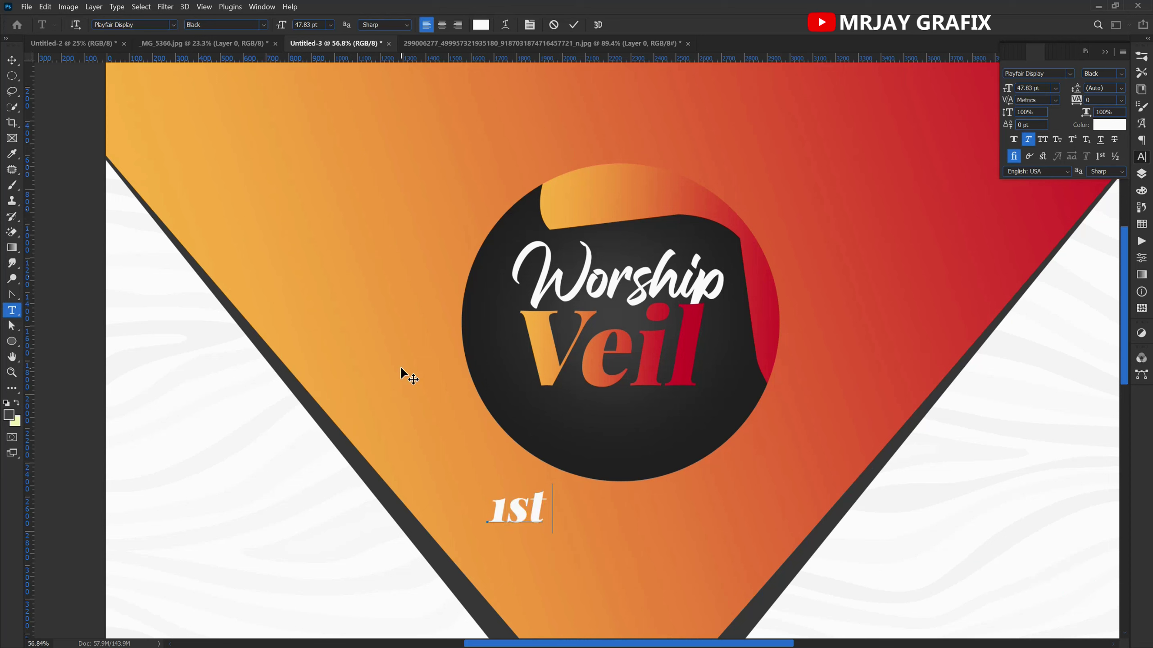
text( edi)
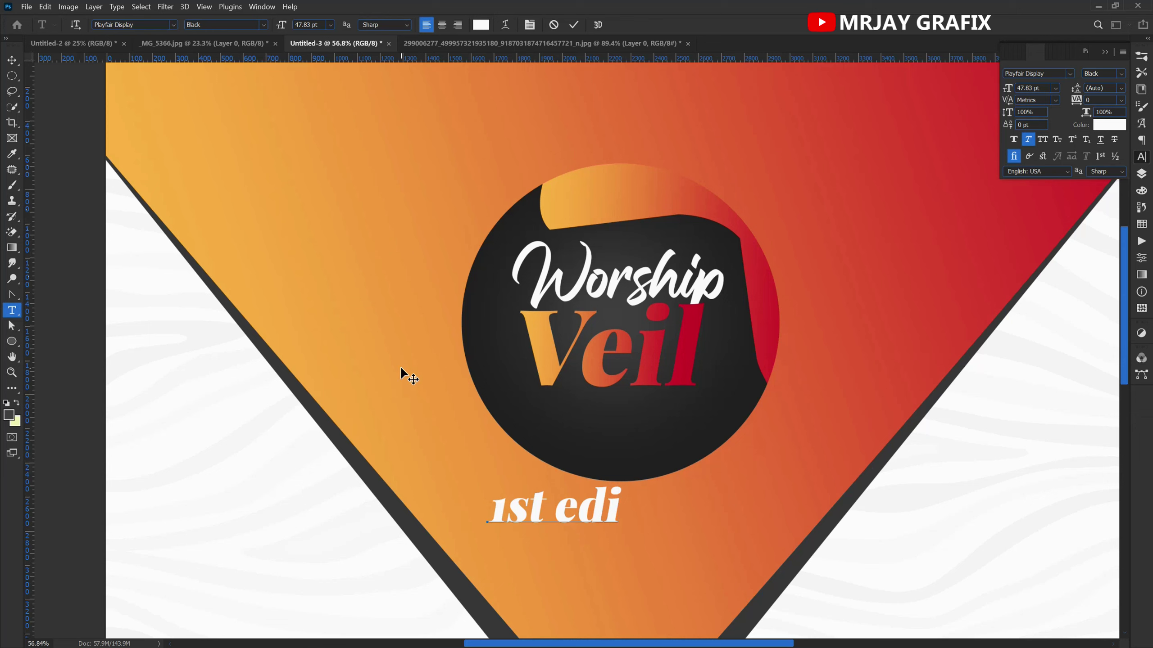
text(tion)
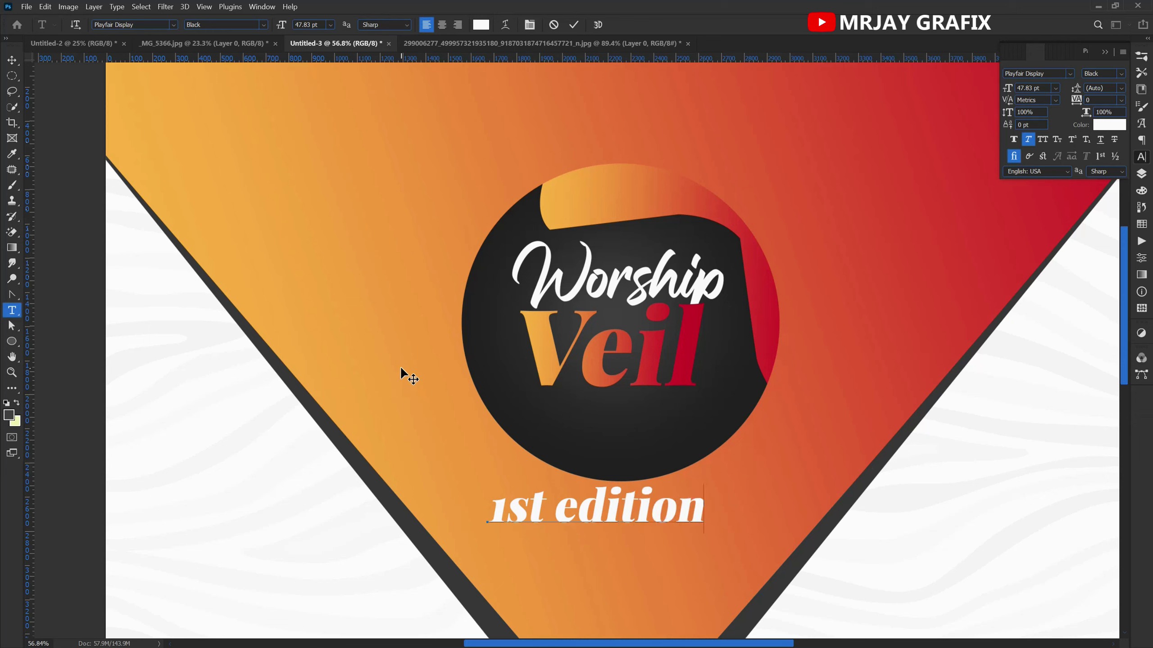
- Set the "1st edition" text in Stretch Pro Regular with all caps and commit it
key(ctrl+a)
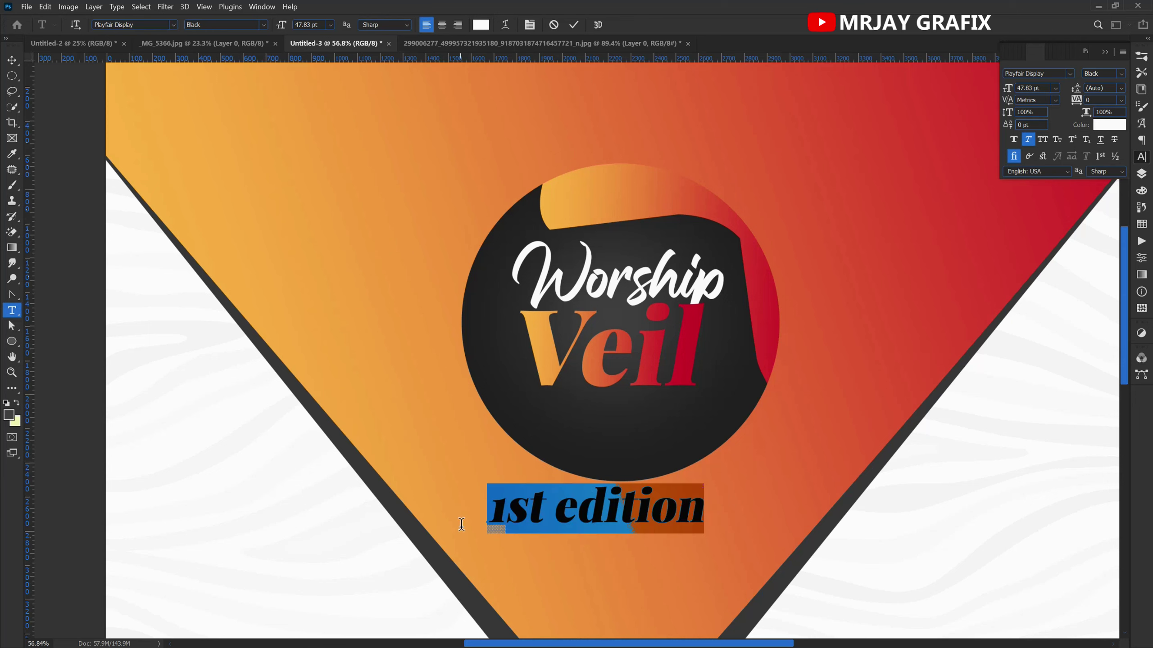
click(1024, 73)
text(stre)
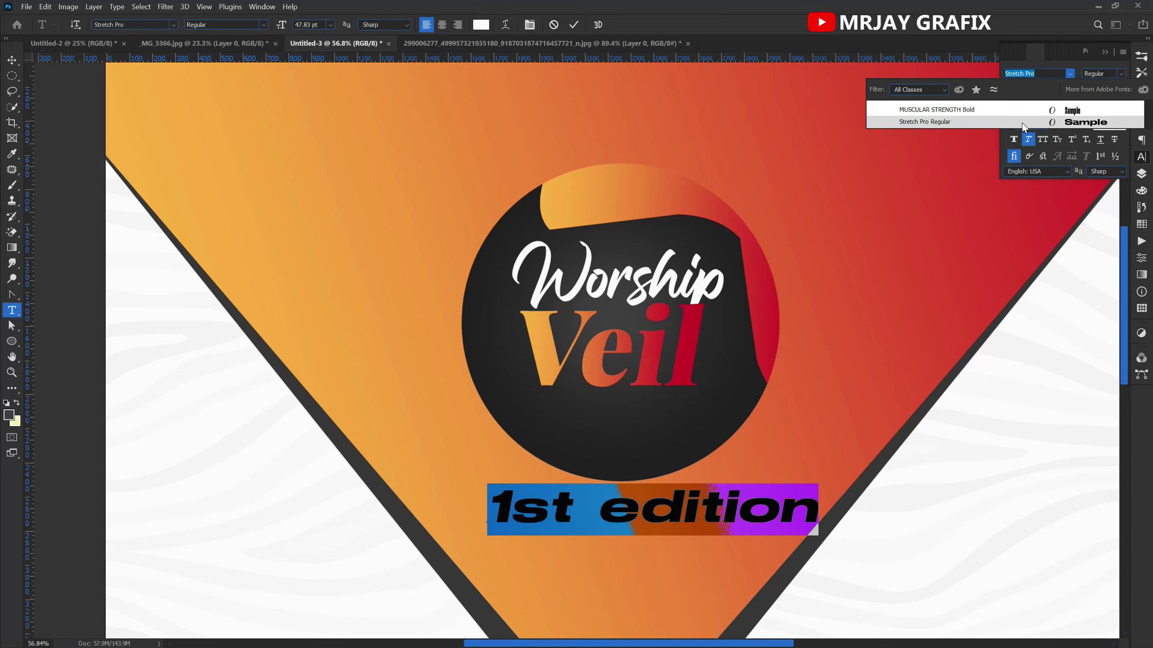
click(1021, 123)
click(1043, 140)
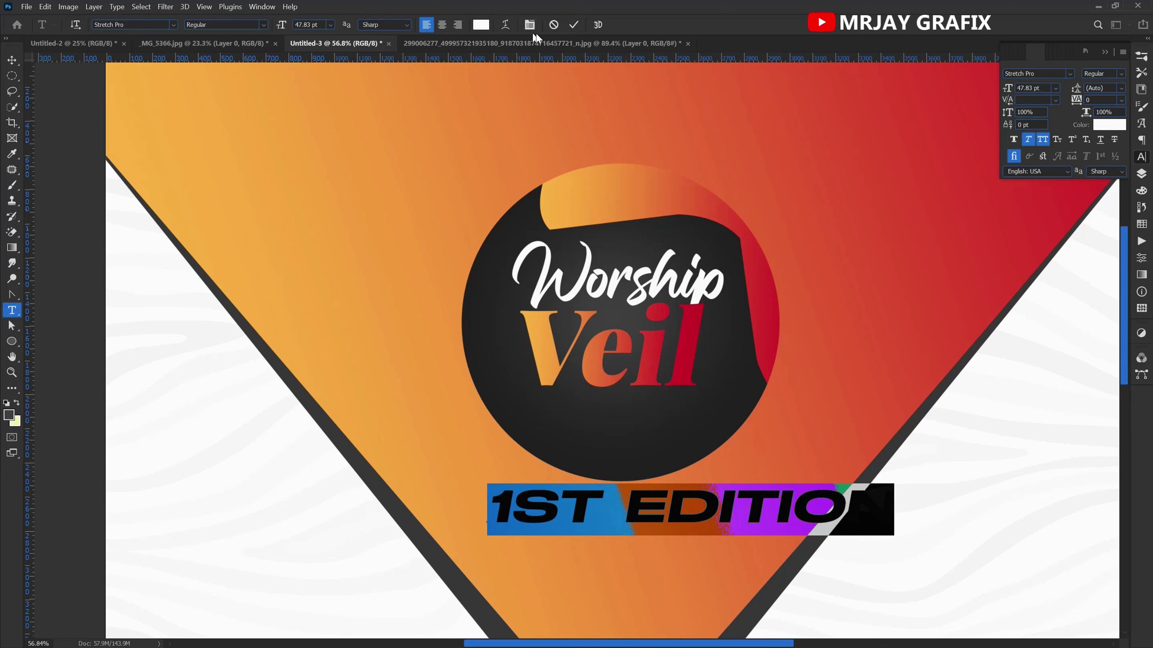
click(574, 24)
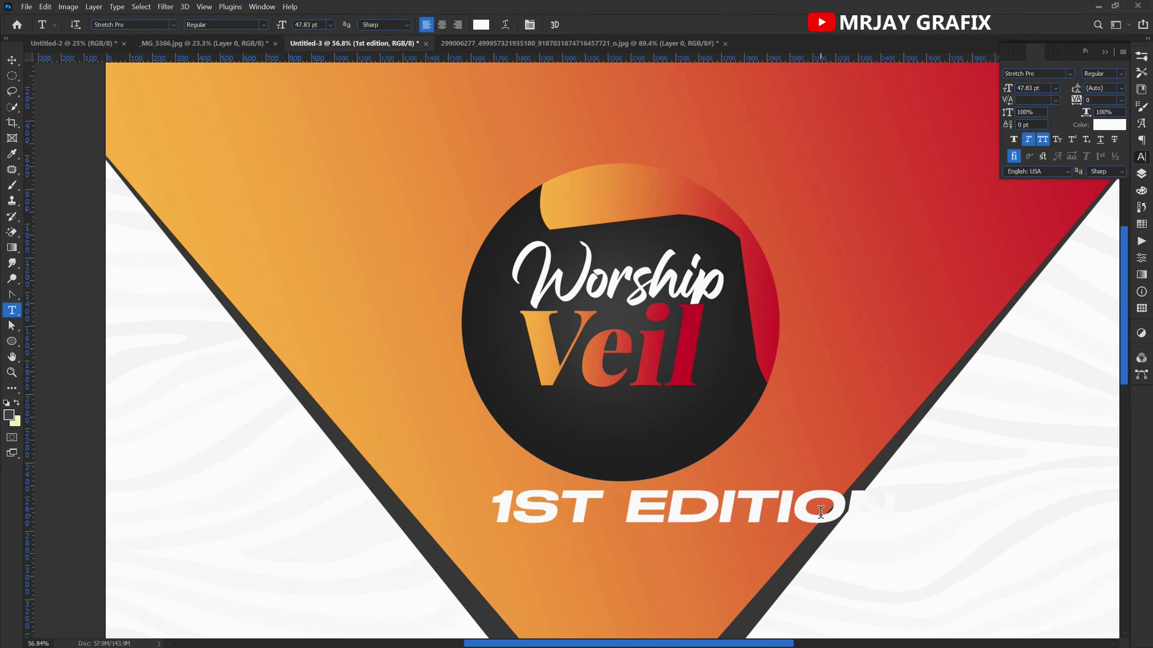
- Scale "1ST EDITION" down to about 38% and place it inside the ball, directly beneath "Veil"
key(v)
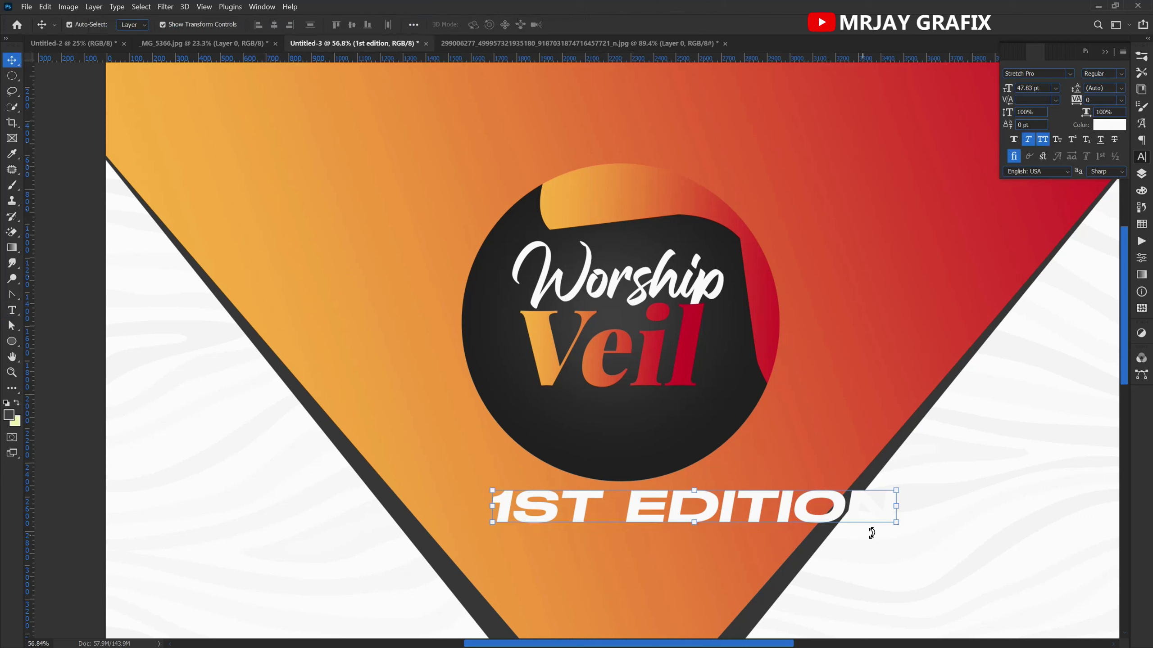
drag(899, 523, 899, 539)
drag(717, 552, 636, 540)
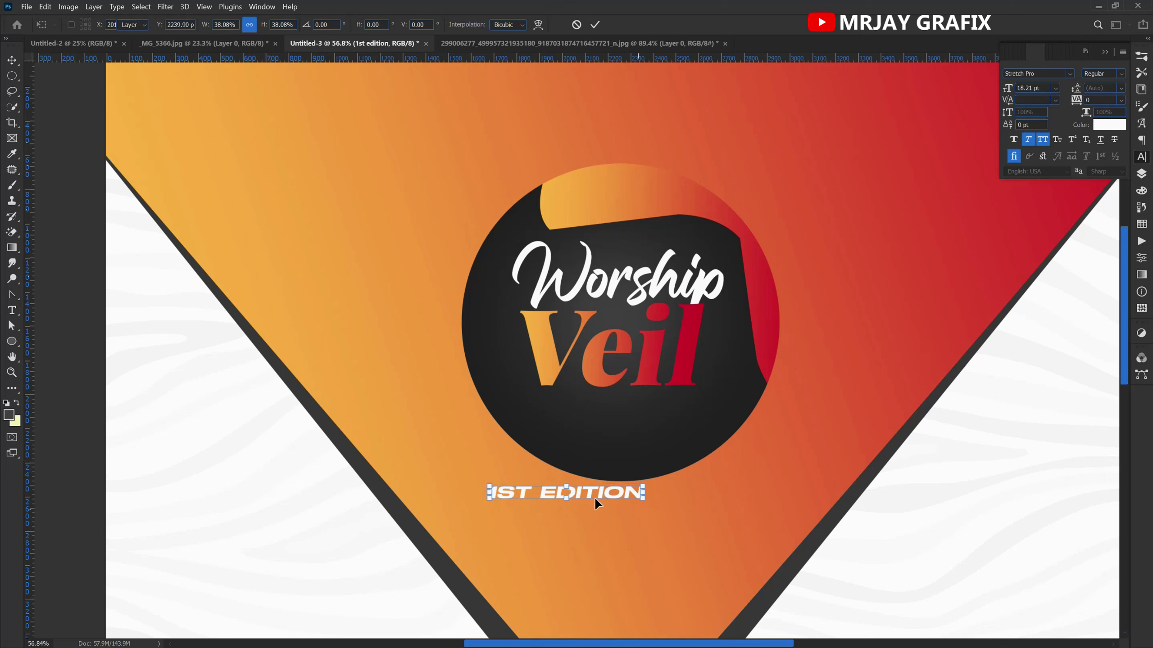
key(Return)
drag(594, 497, 641, 407)
click(463, 529)
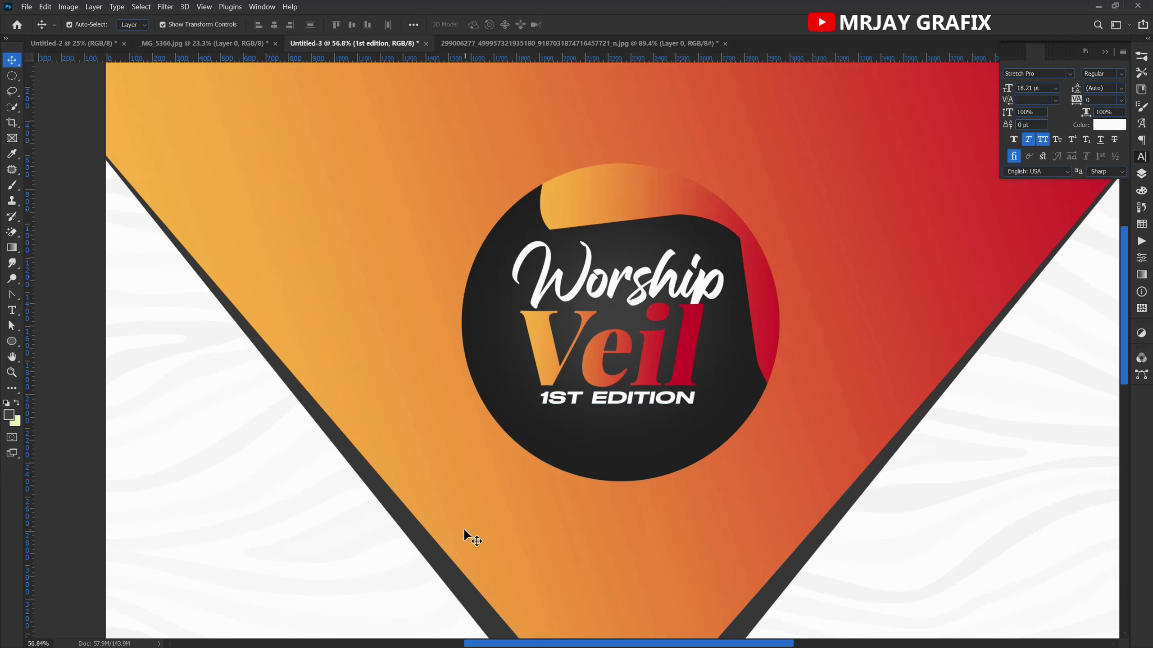
- Select "Worship", "Veil" and "1ST EDITION" together and shift them slightly down and right within the ball
click(593, 287)
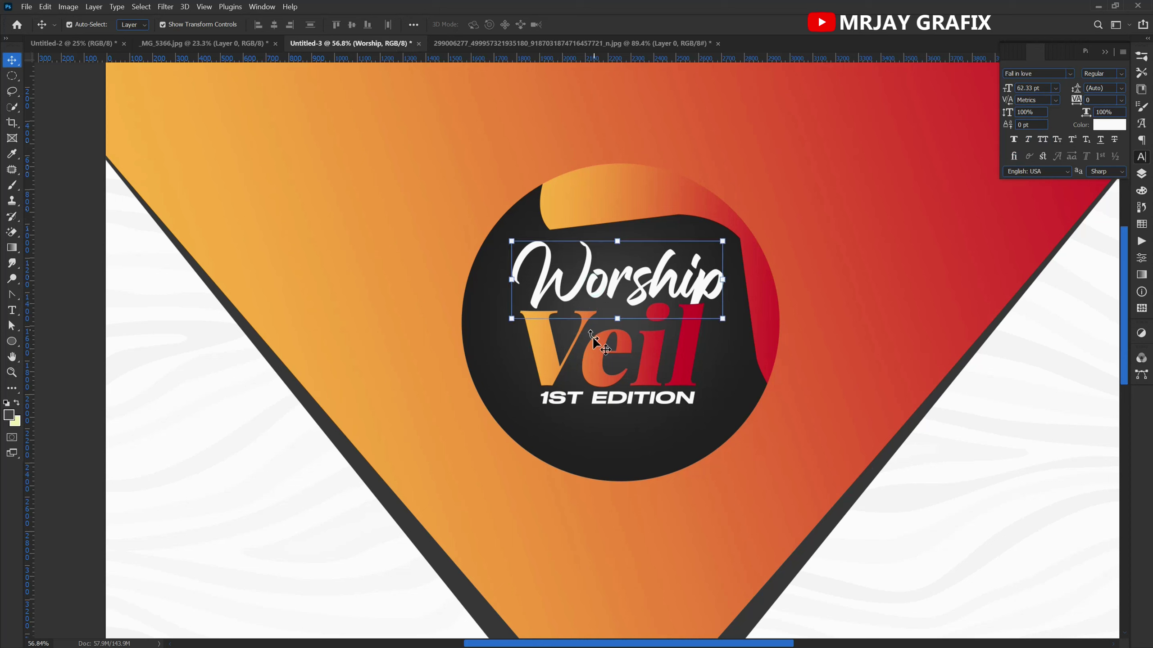
click(570, 411)
click(561, 403)
click(571, 414)
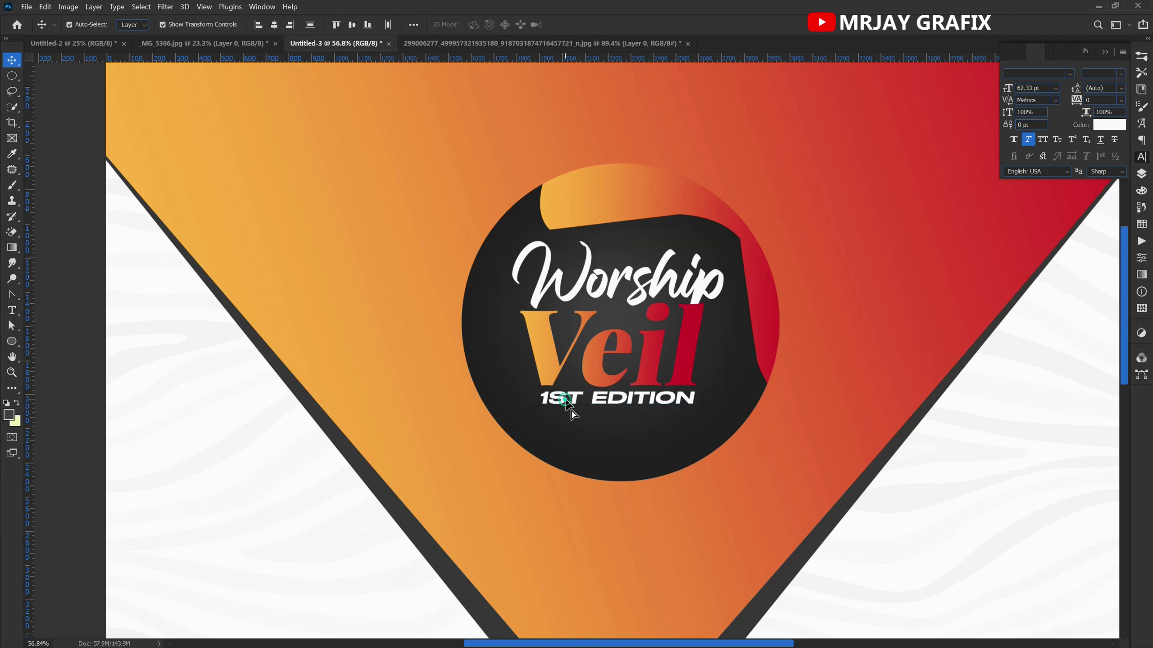
drag(553, 384, 562, 397)
click(557, 393)
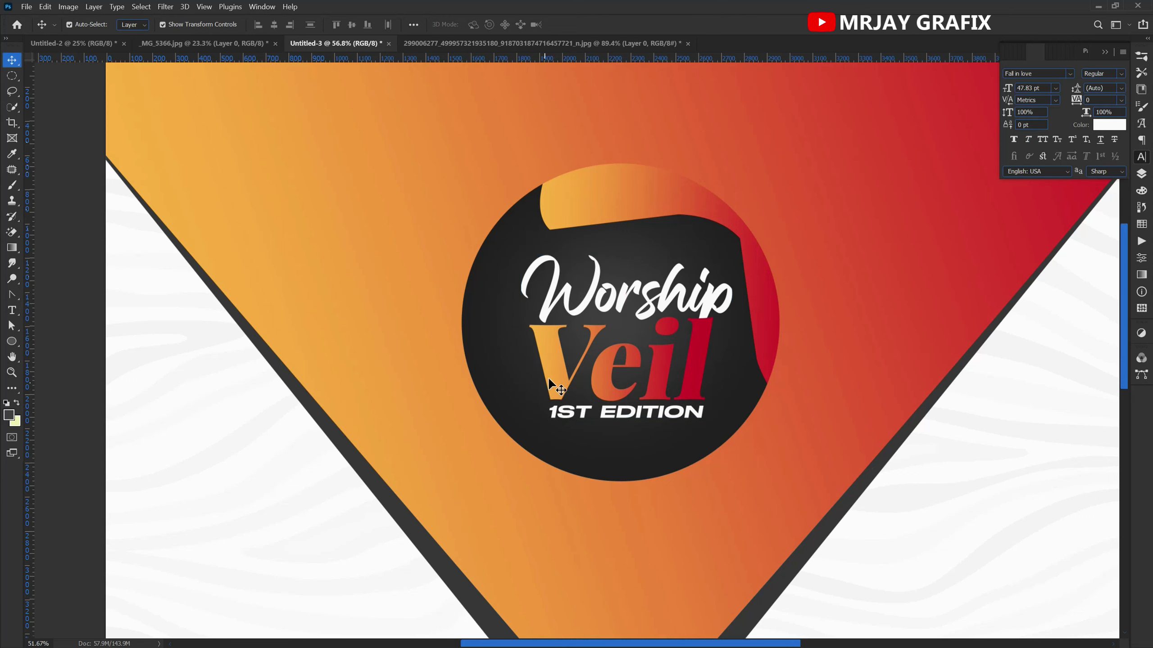
- Show the hidden Layer 1 photo of the woman and move it to the top of the layer stack
scroll(547, 376, down, 2)
scroll(574, 246, down, 2)
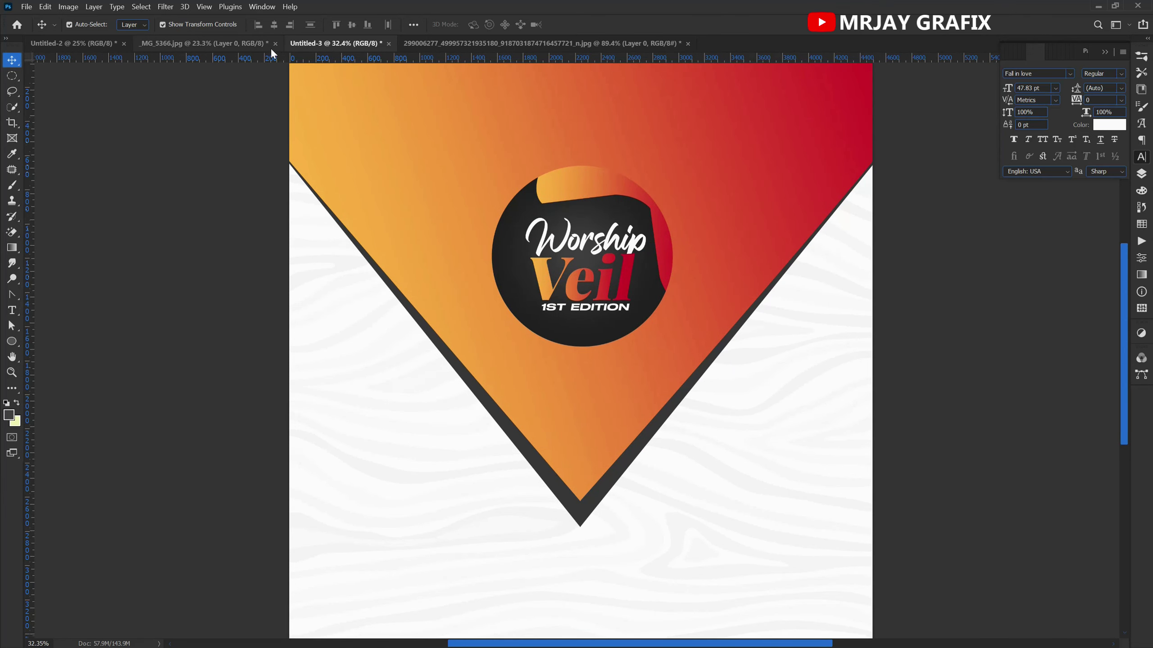
click(1141, 175)
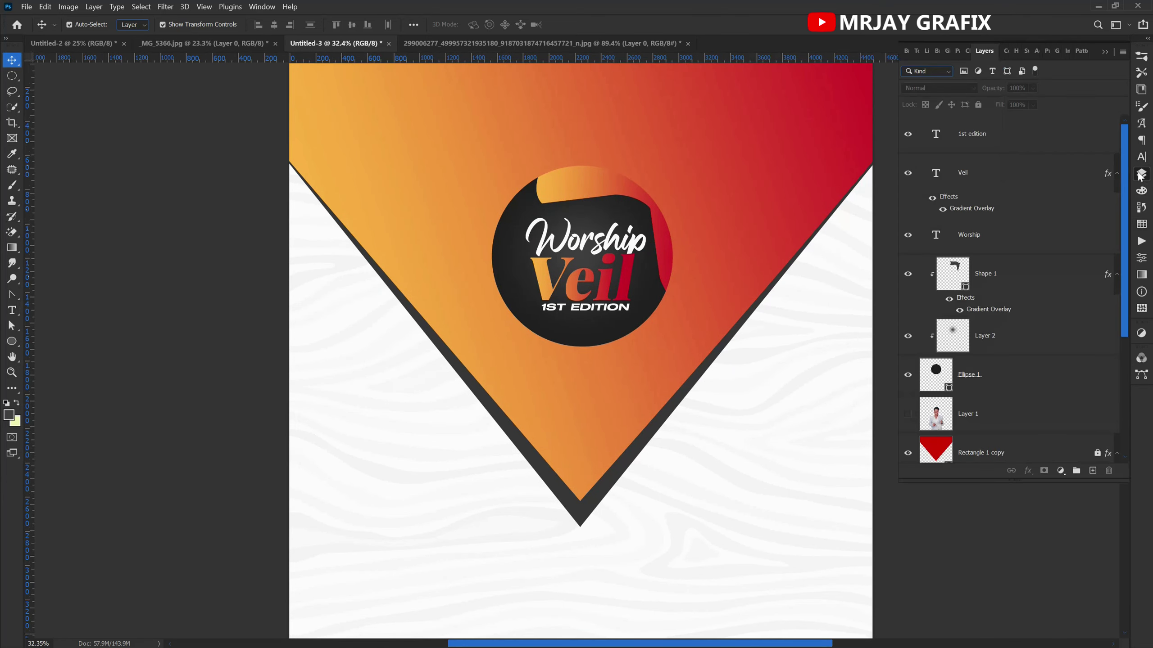
scroll(921, 356, down, 3)
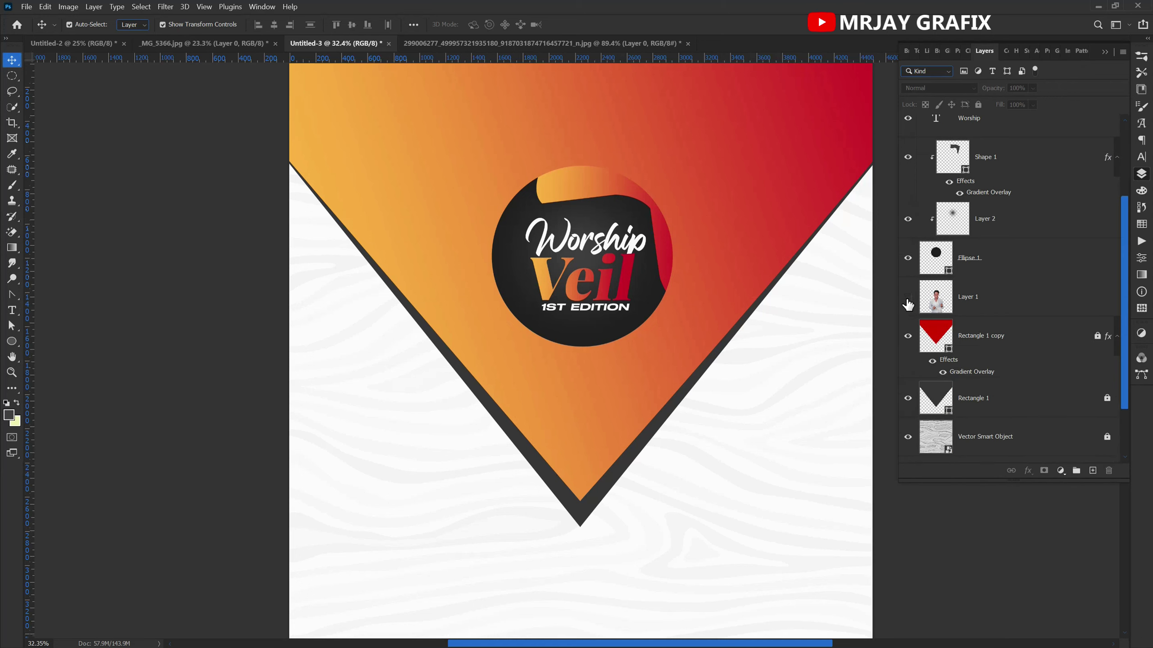
click(907, 299)
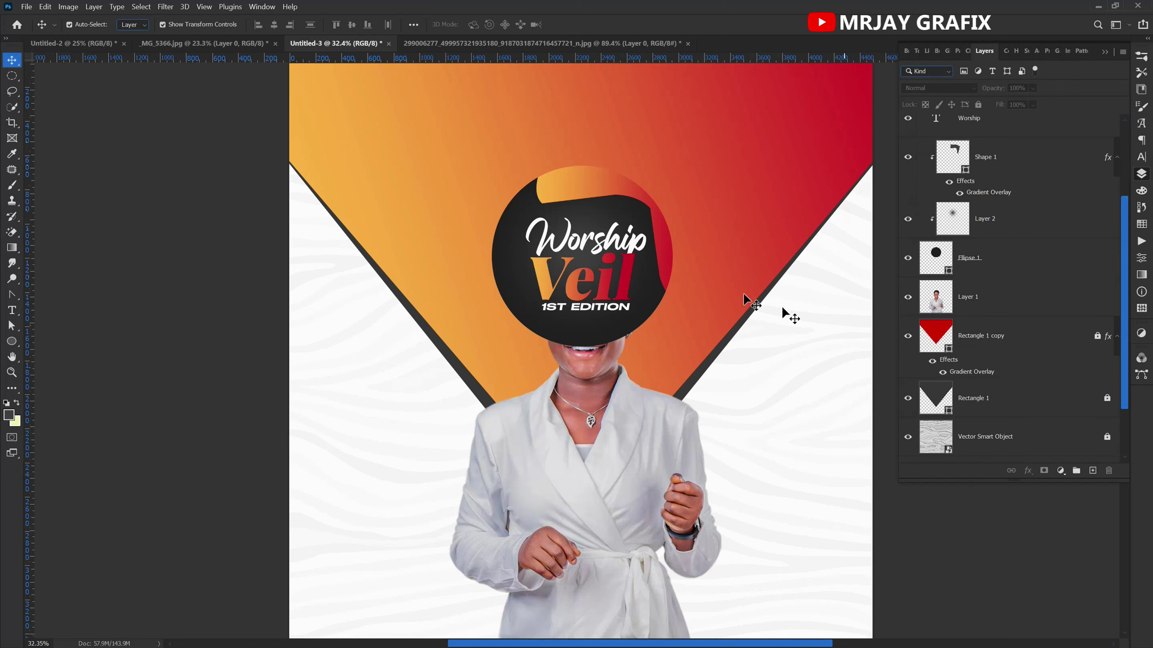
drag(944, 307, 968, 119)
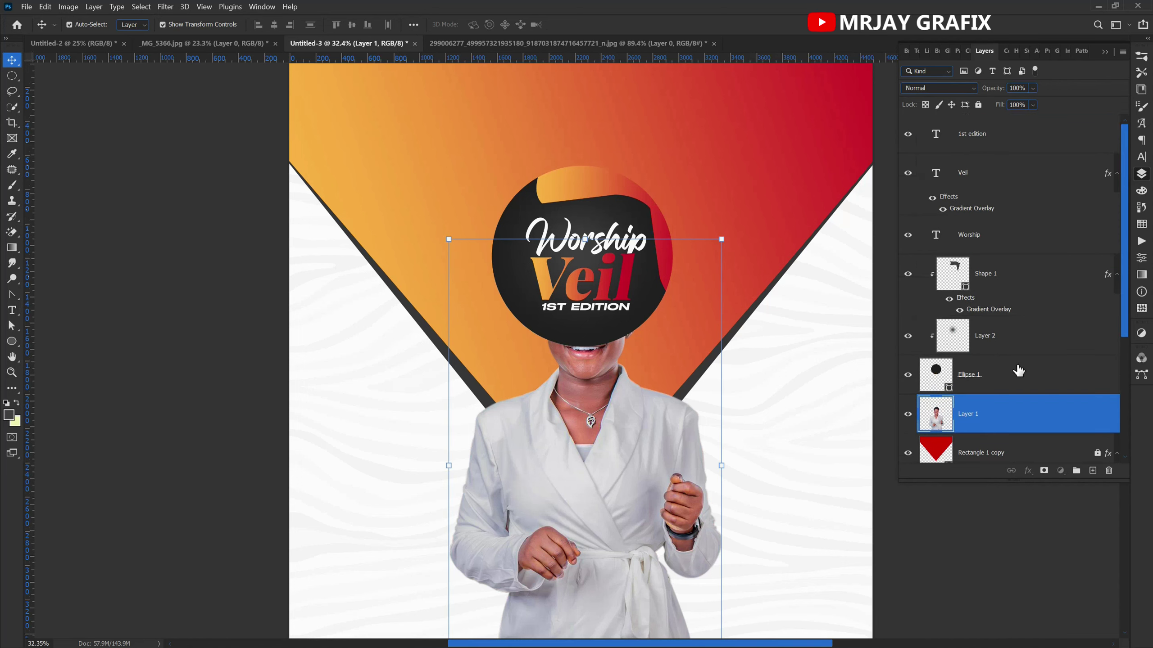
drag(1005, 408, 973, 138)
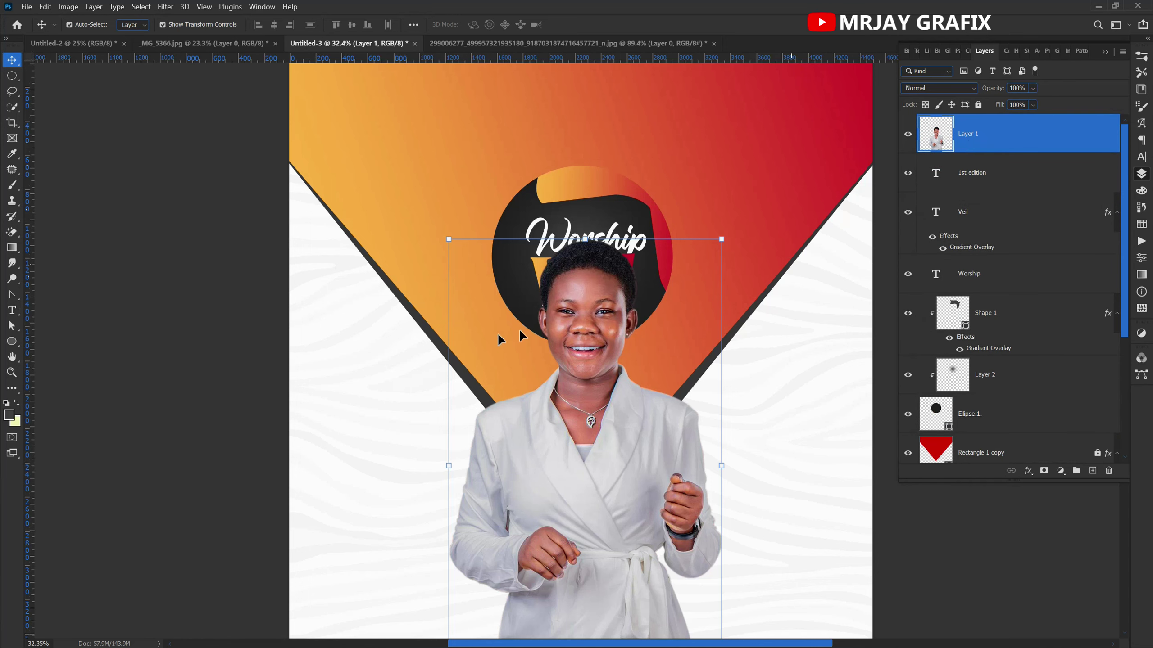
- Move the woman's photo down and aside off the ball, and raise the complete Worship Veil badge in the V panel
scroll(552, 345, down, 2)
drag(573, 391, 566, 444)
click(174, 340)
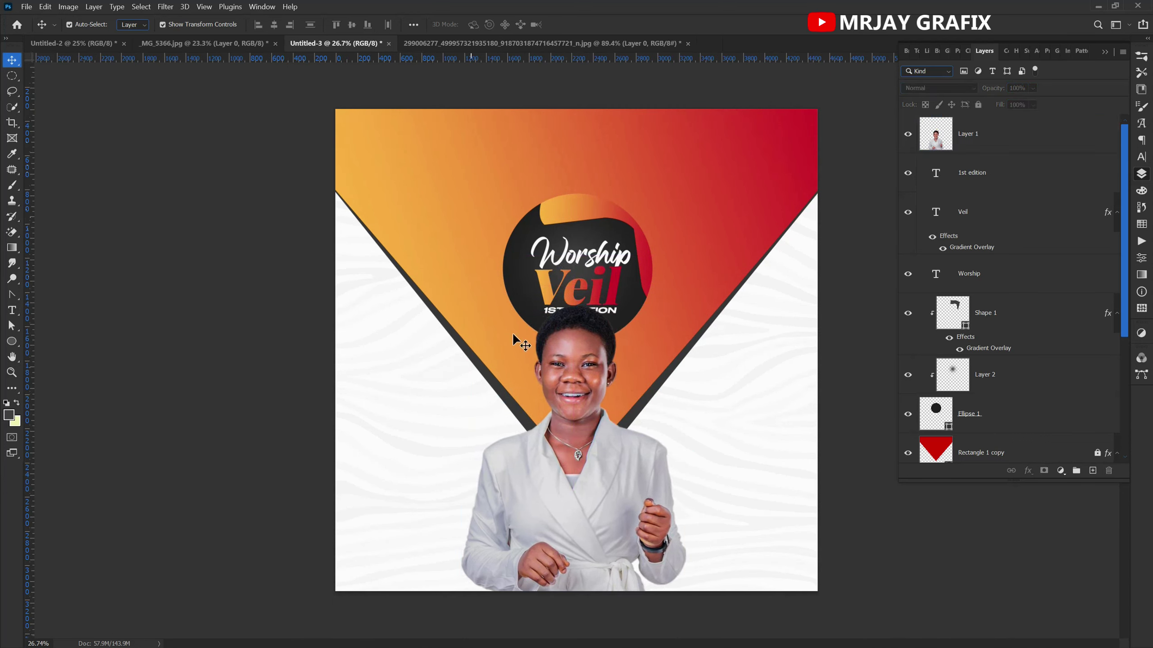
drag(557, 399, 659, 426)
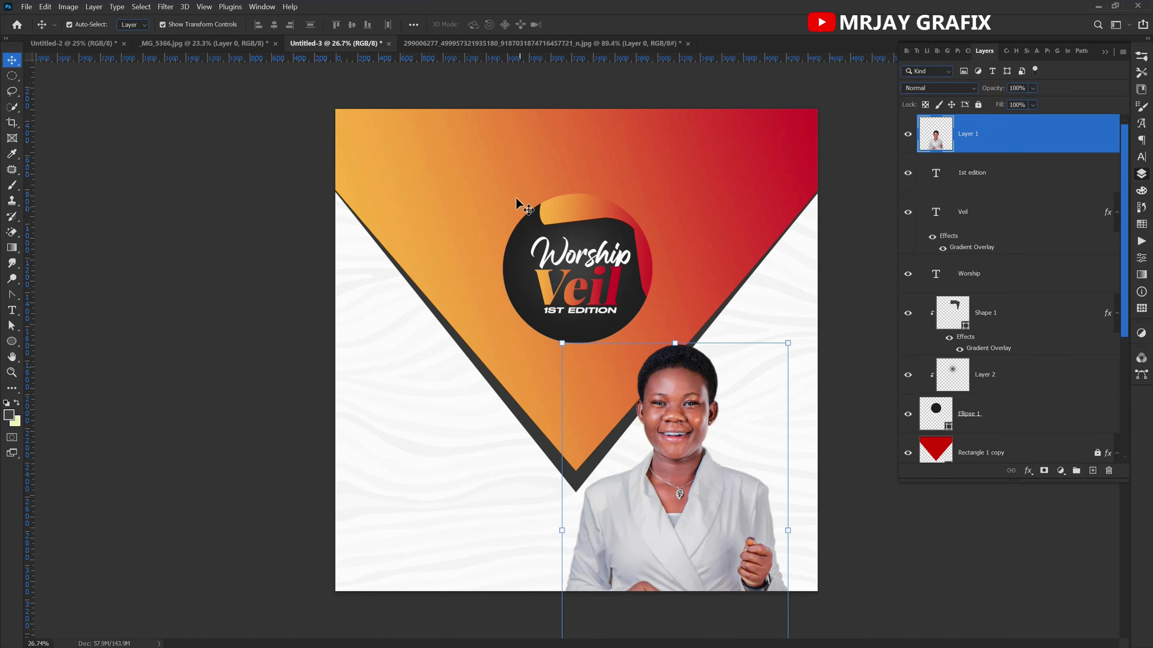
click(501, 179)
drag(476, 160, 639, 331)
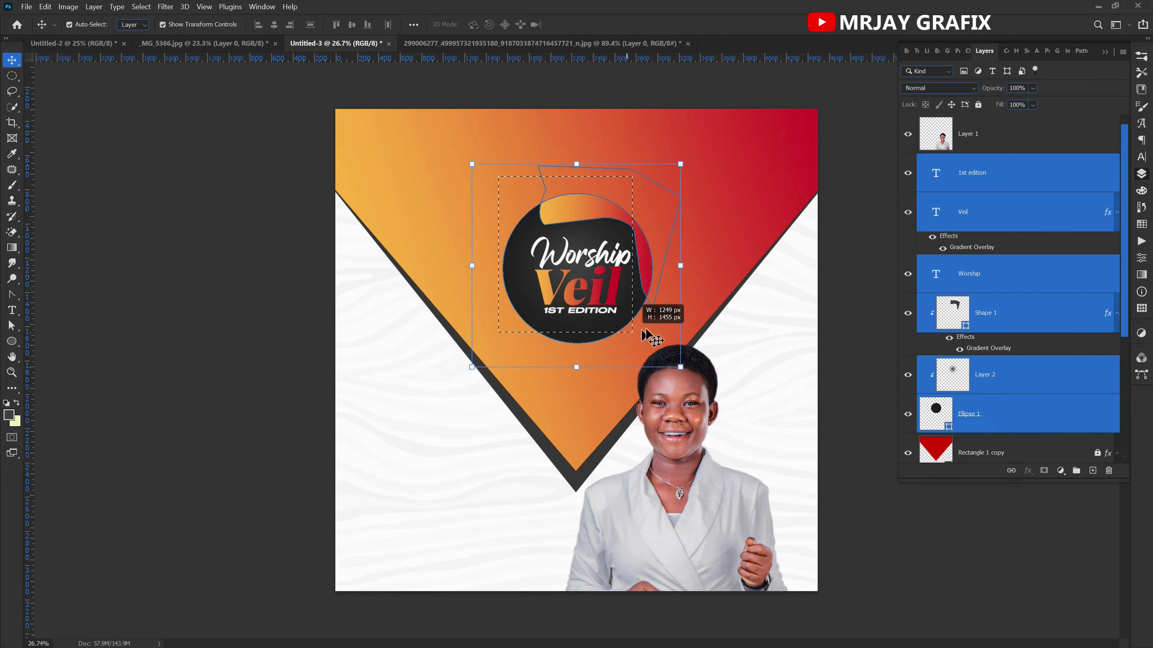
drag(585, 210, 589, 176)
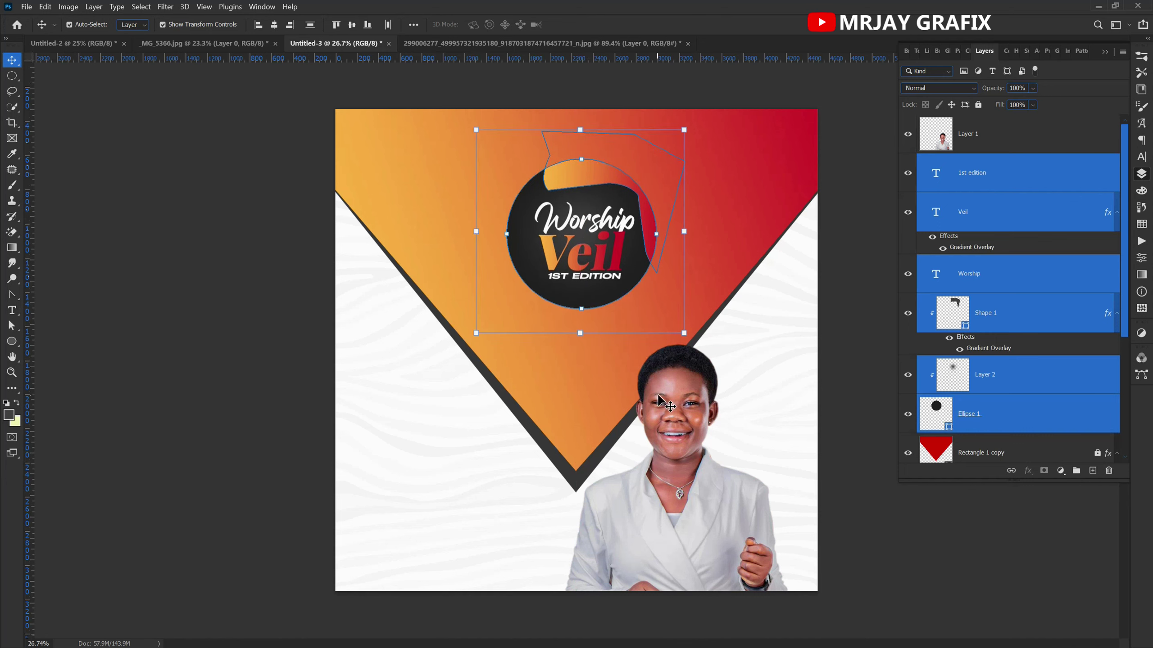
- Move the woman's photo back to the centre, with her head just beneath the Worship Veil badge
click(672, 398)
drag(672, 398, 553, 373)
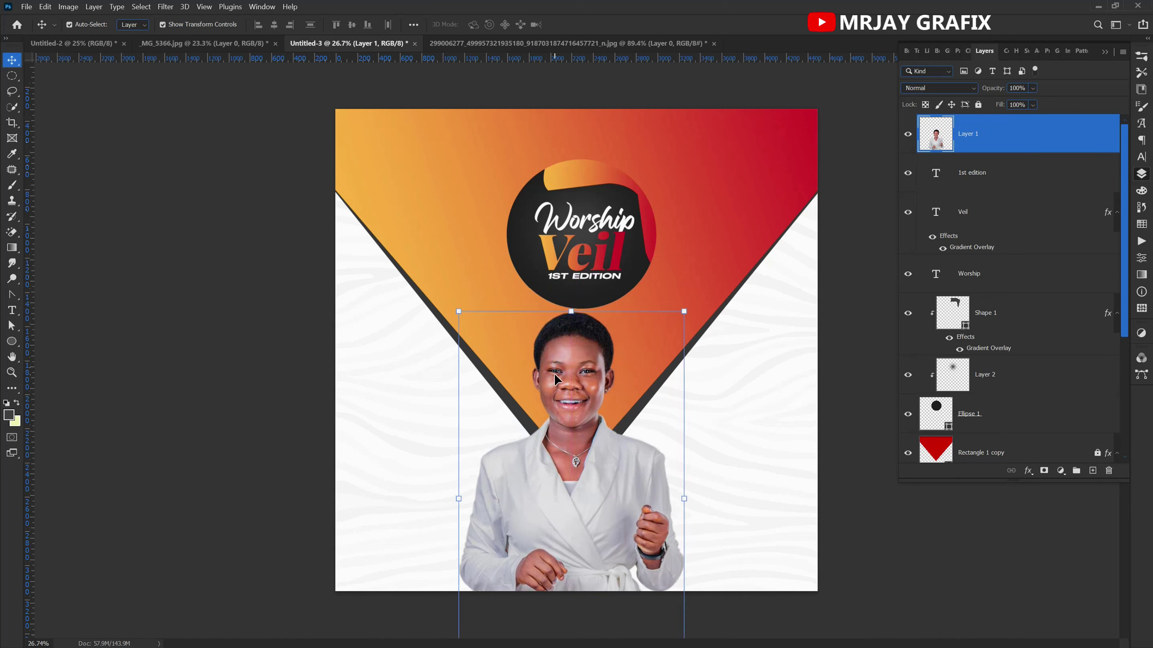
click(224, 385)
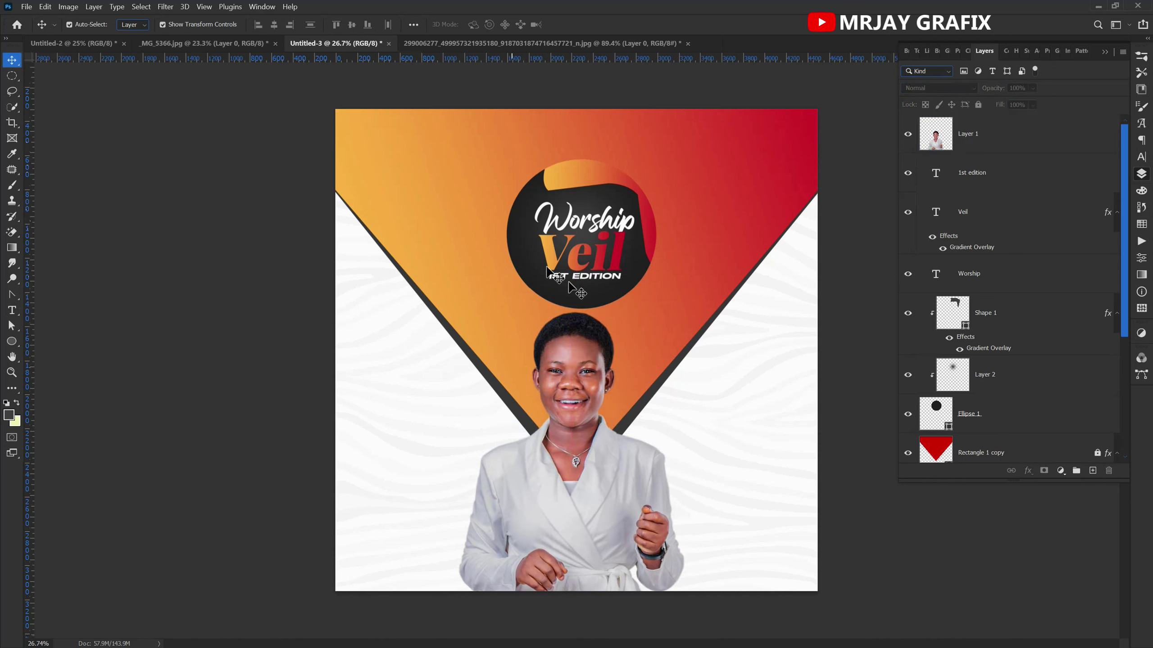
click(553, 366)
drag(553, 365, 562, 369)
click(190, 333)
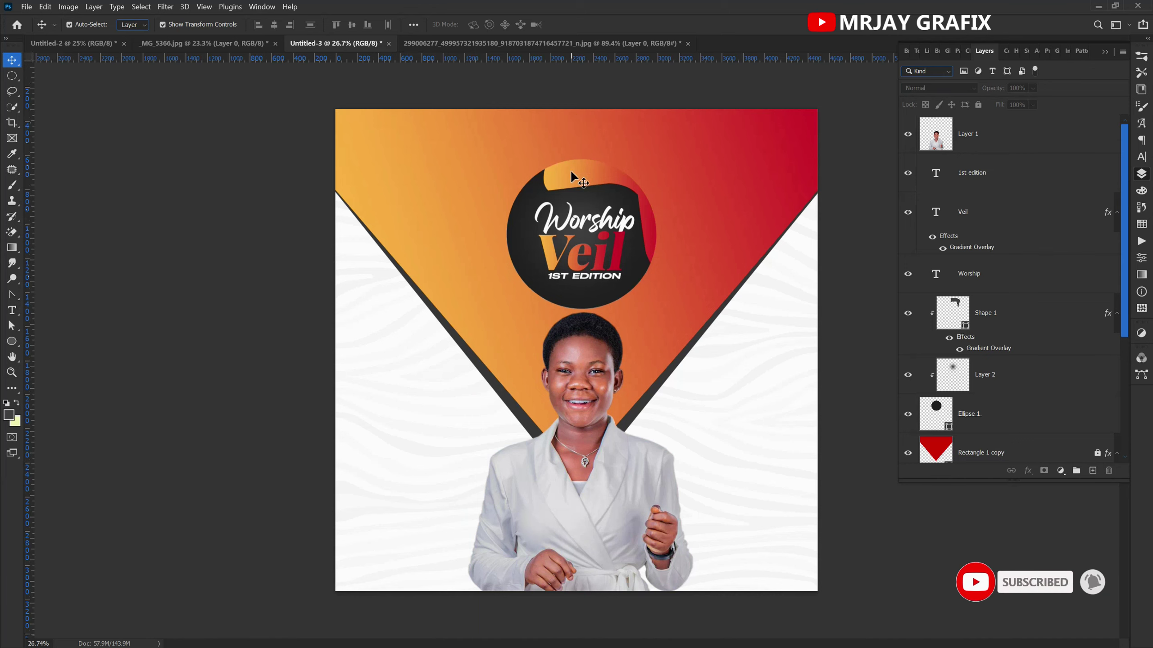
- Start a new text line near the top of the orange-to-red V panel, up and left of the ball
scroll(518, 119, up, 2)
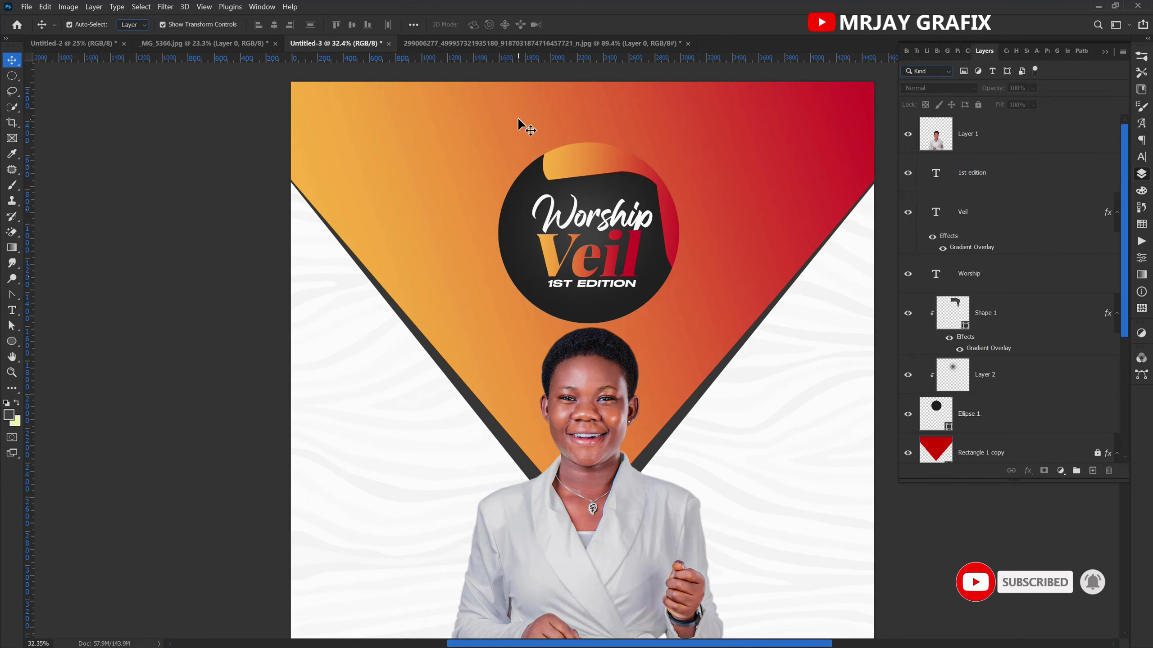
key(t)
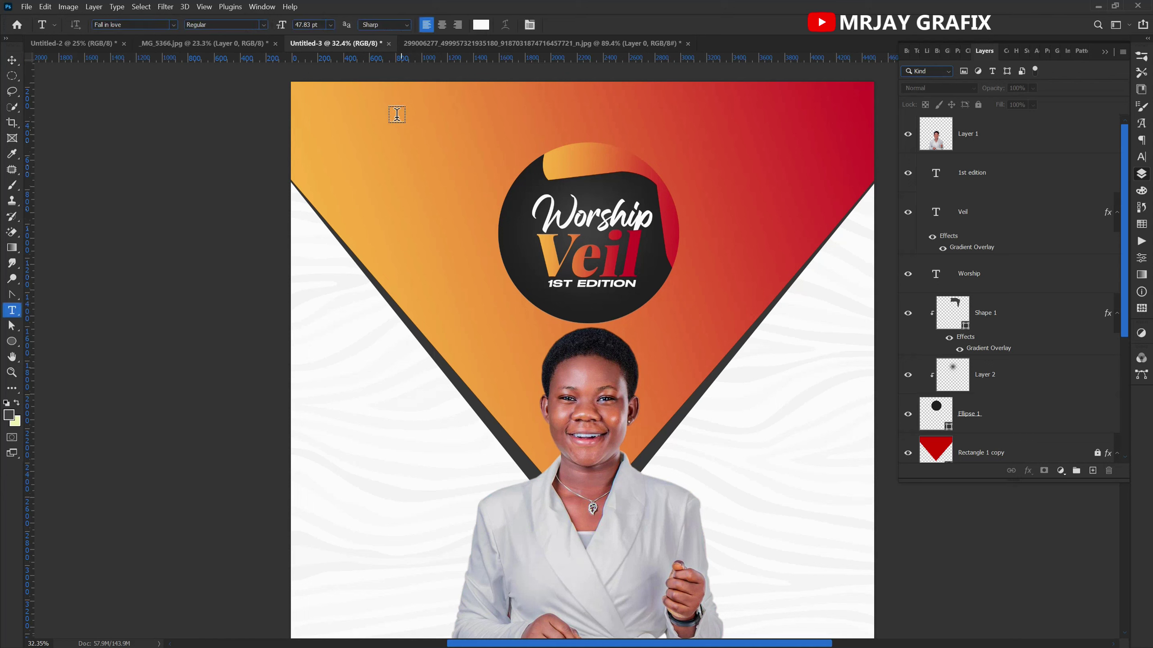
click(405, 114)
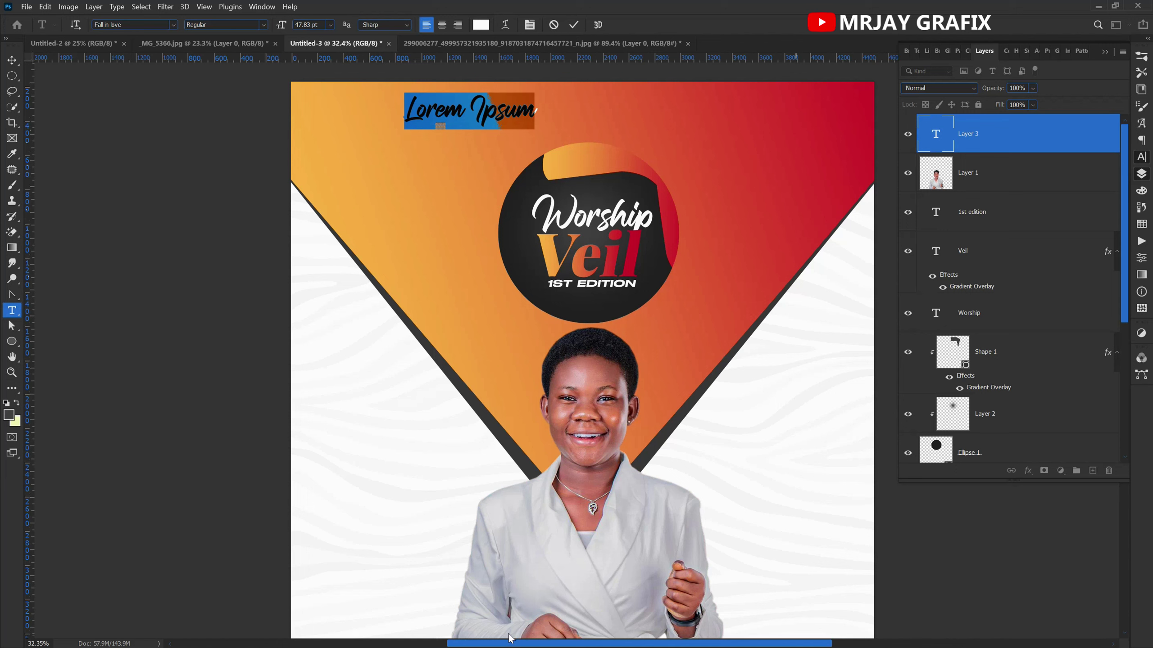
- Switch to Chrome to check the celebrant's birthday post on Instagram, and return to Photoshop
key(super)
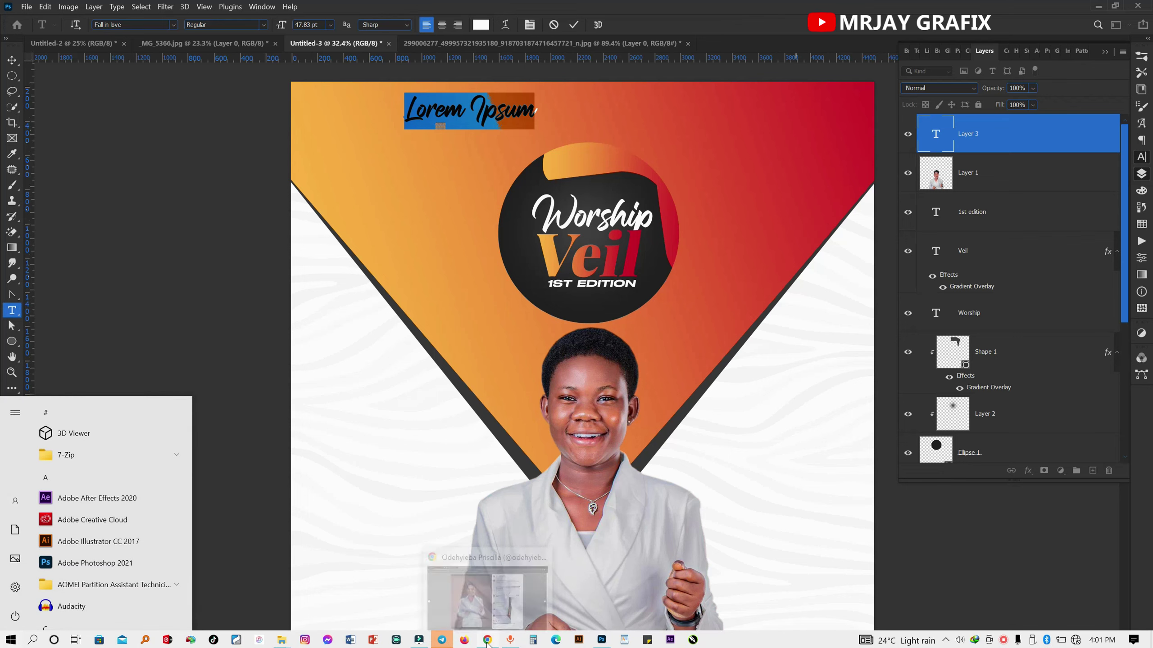
click(486, 640)
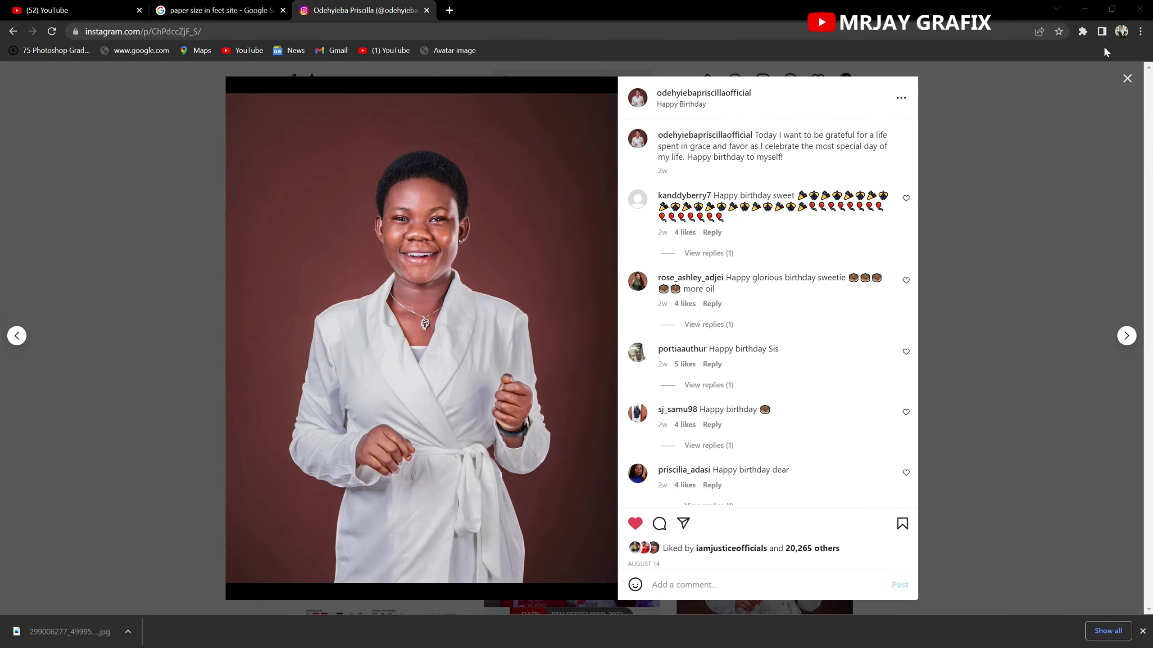
click(1085, 9)
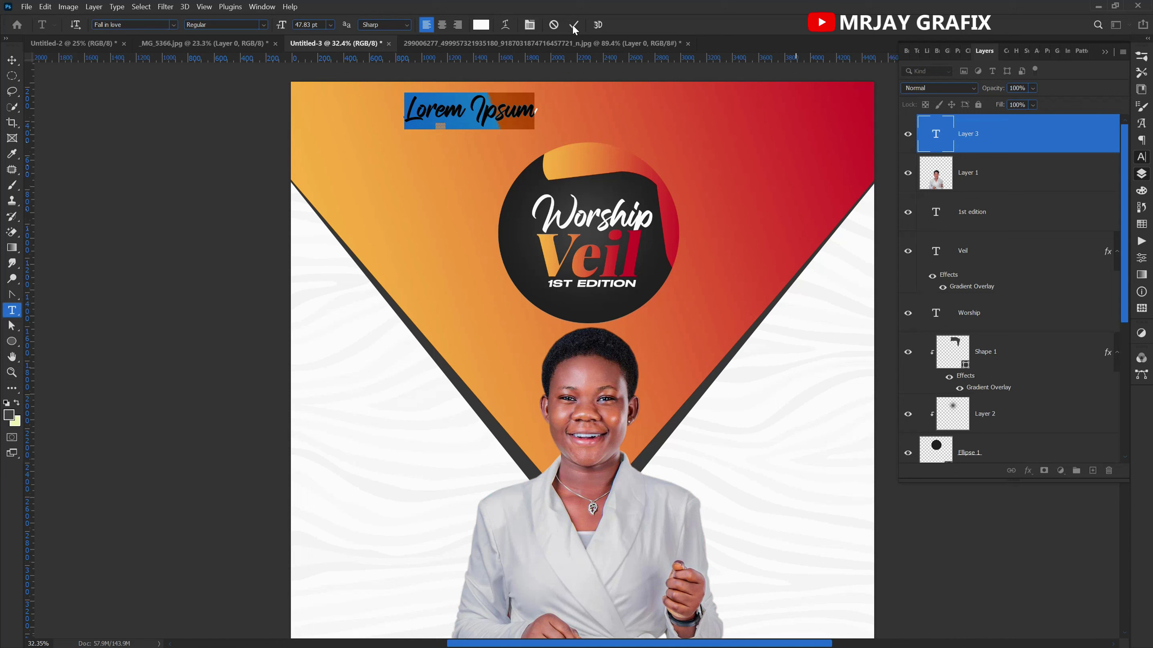
click(124, 265)
key(super)
key(super)
key(super)
click(568, 27)
click(93, 208)
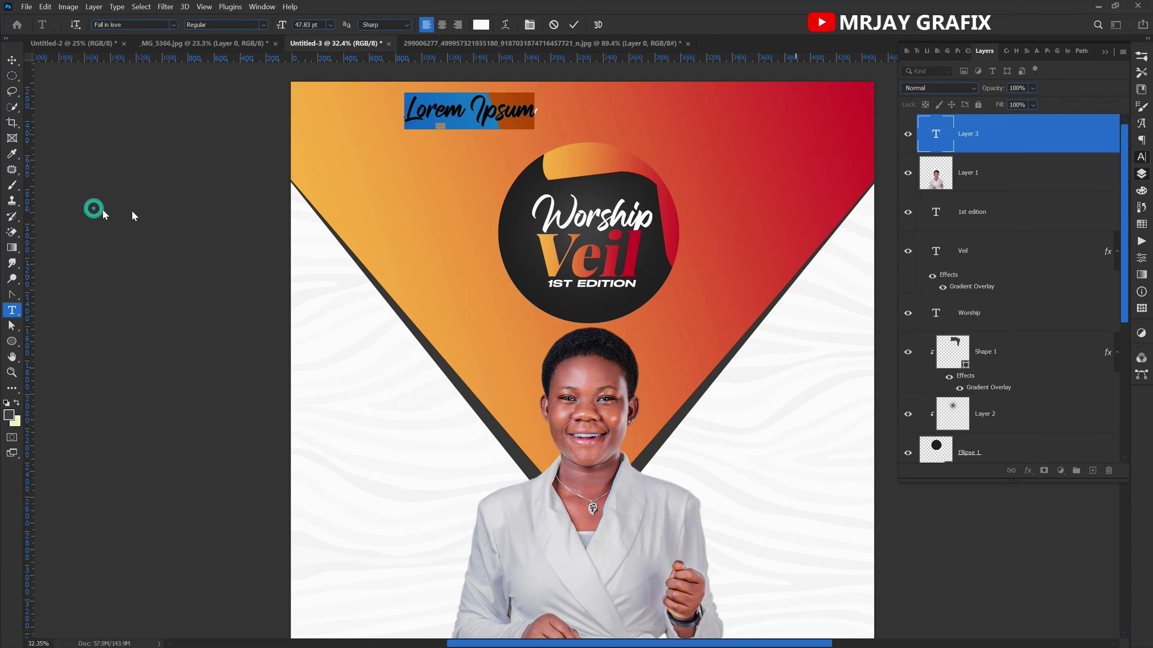